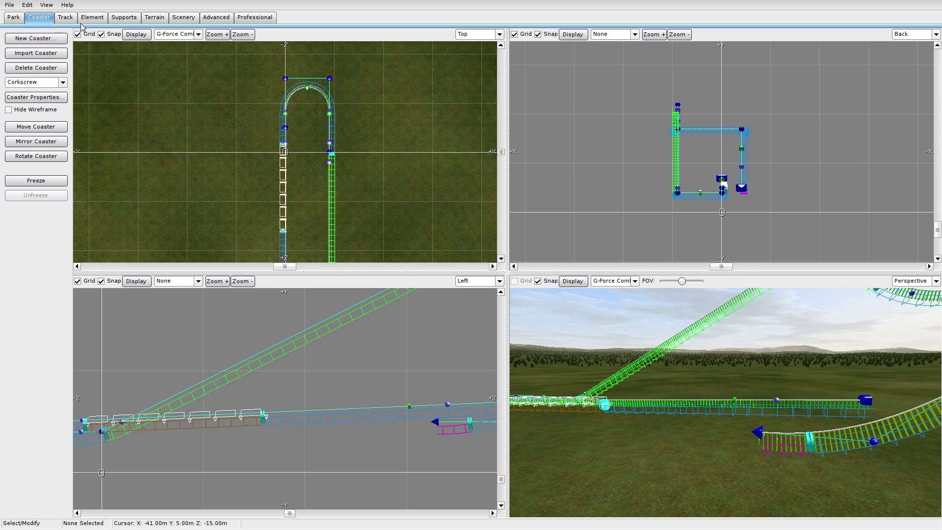
Add a rising vertex beyond the open end of the track and align it laterally with the track
click(64, 17)
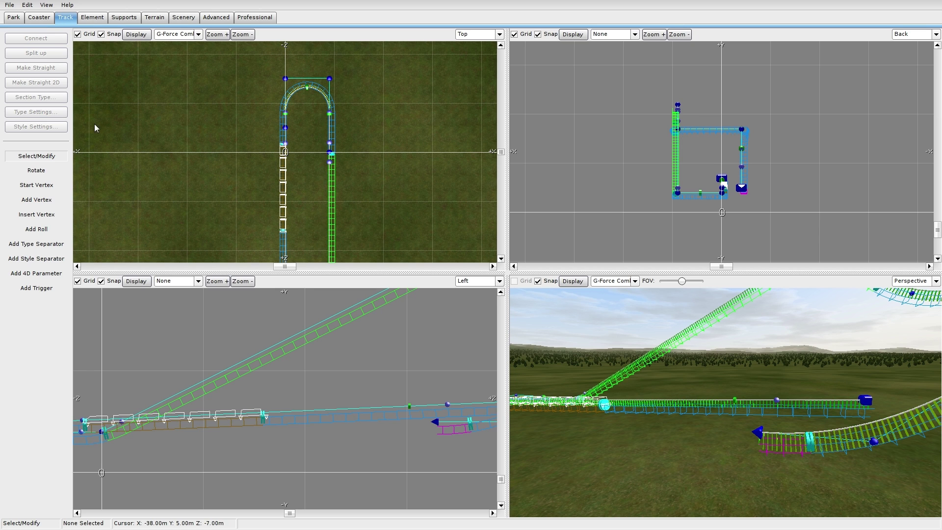
click(36, 203)
right_drag(373, 385, 267, 386)
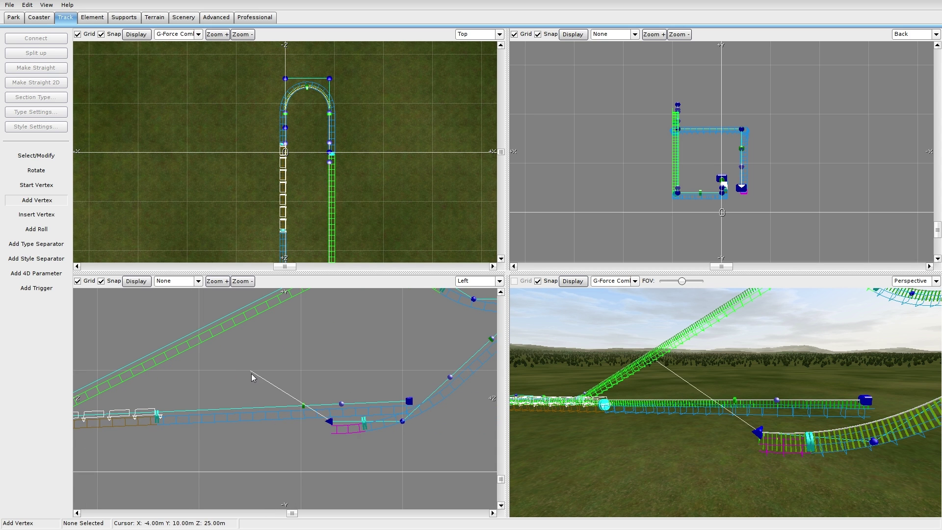
click(279, 380)
right_drag(164, 215, 117, 54)
click(35, 152)
scroll(212, 168, up, 2)
drag(202, 114, 167, 127)
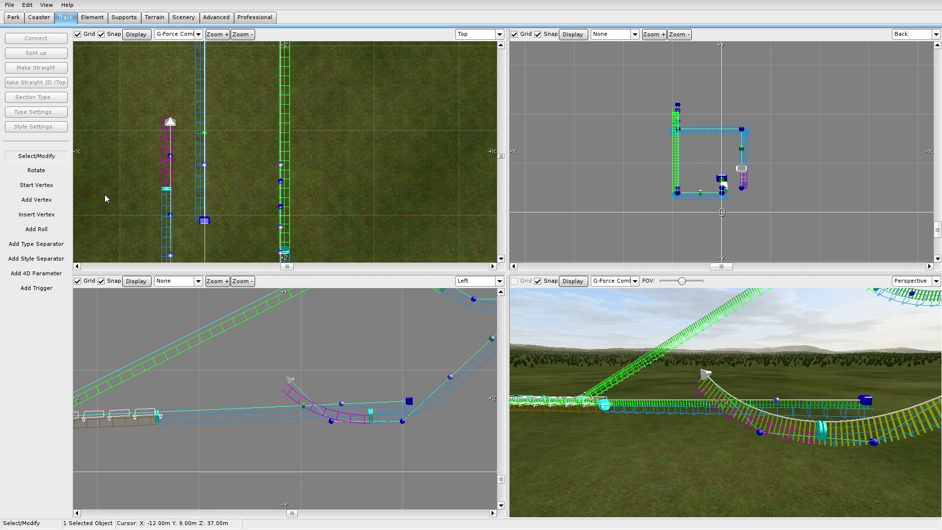
Shift the curve's lower vertex about 2 m forward and its end vertex about 4 m forward and 1 m up
right_drag(354, 351, 347, 340)
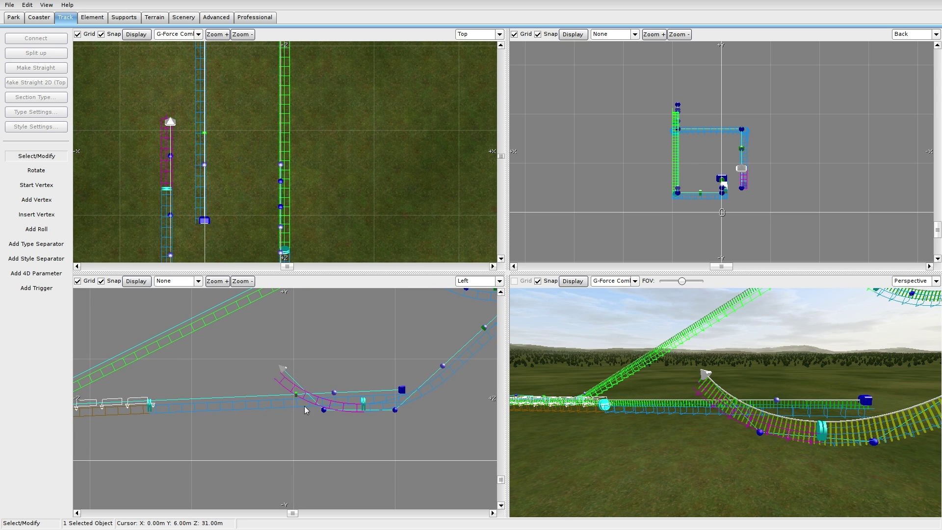
drag(324, 413, 309, 413)
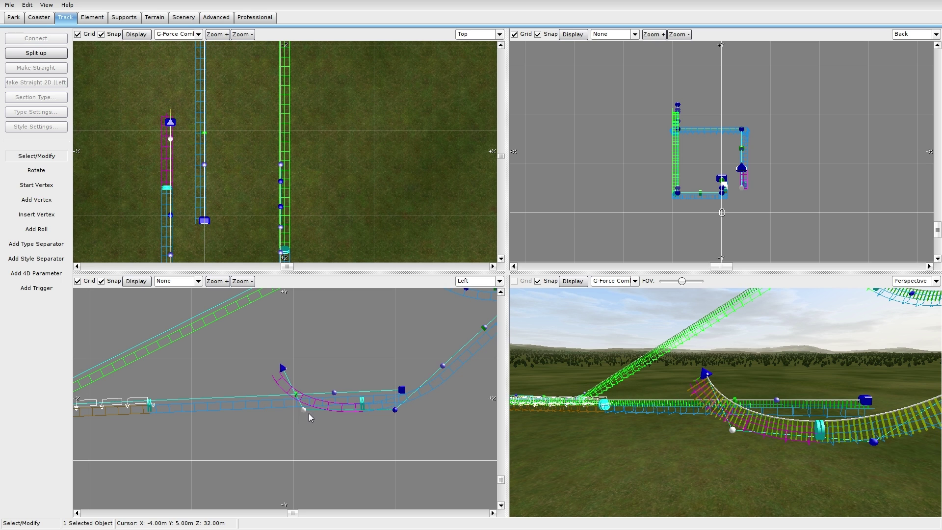
drag(283, 368, 238, 356)
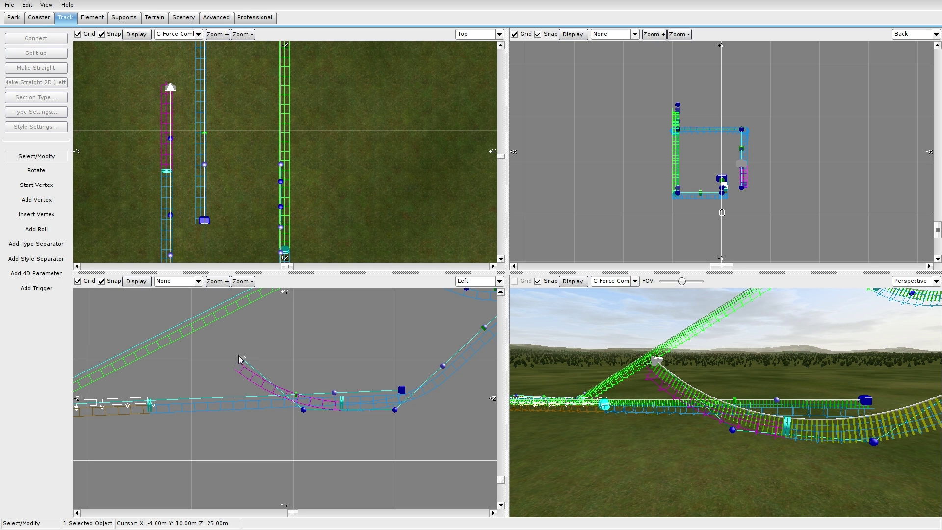
Add six vertices that trace a vertical loop and a low run-out beyond it
click(32, 202)
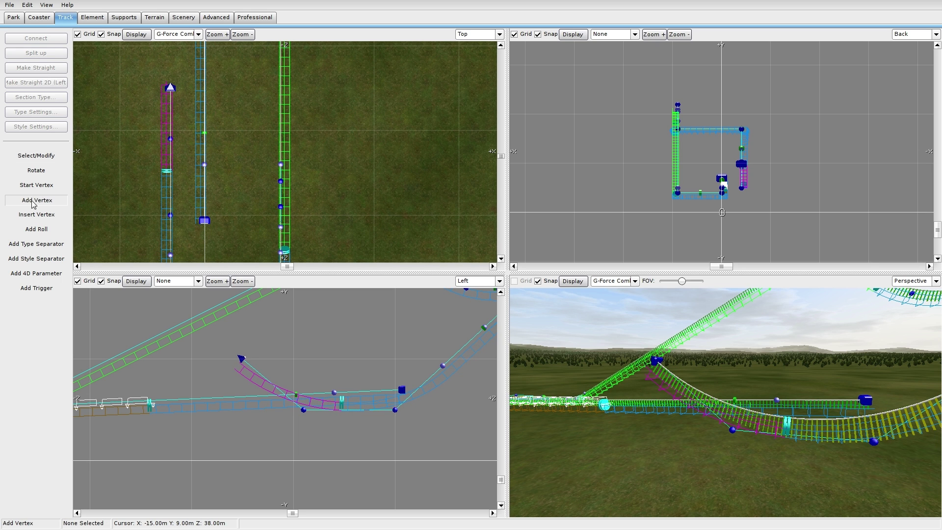
click(243, 328)
click(274, 319)
click(314, 338)
click(313, 369)
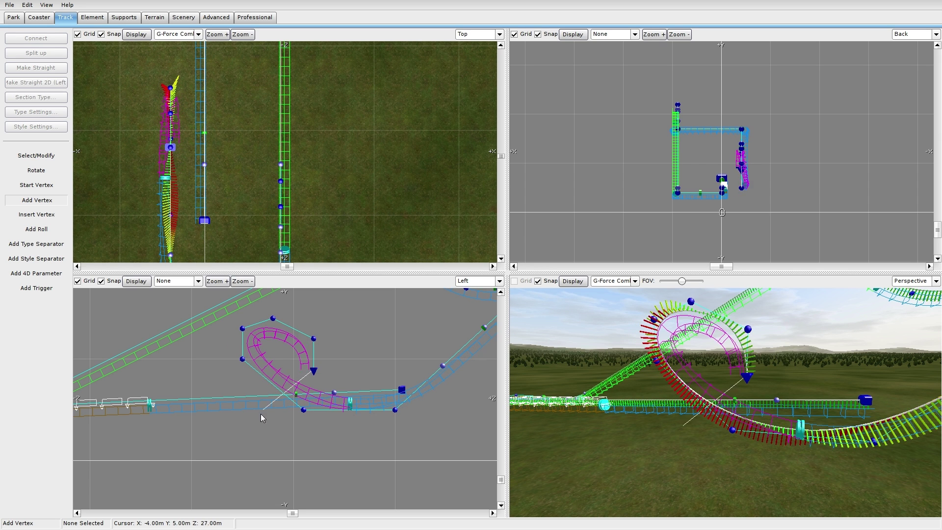
click(253, 430)
click(169, 431)
Raise the last two vertices to a height of 4 m to level the loop's exit
click(36, 156)
click(252, 430)
drag(253, 429, 253, 419)
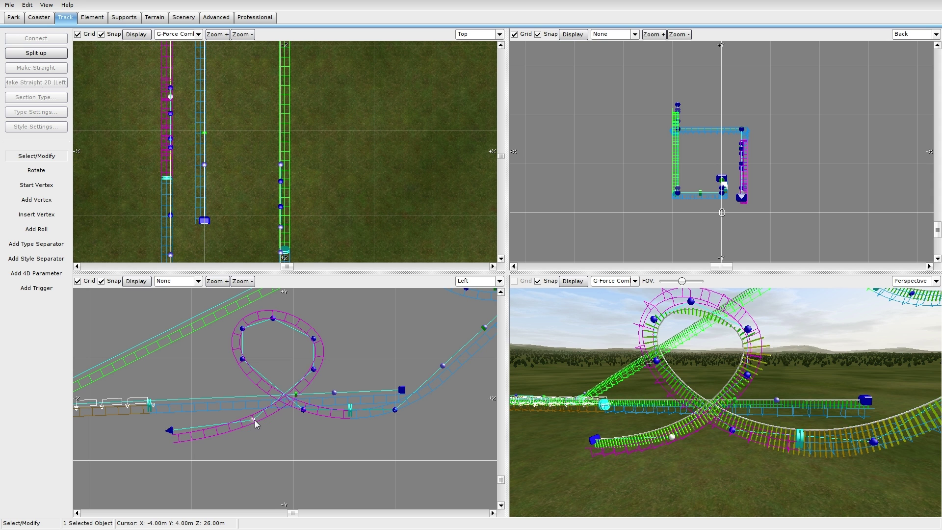
drag(172, 430, 181, 417)
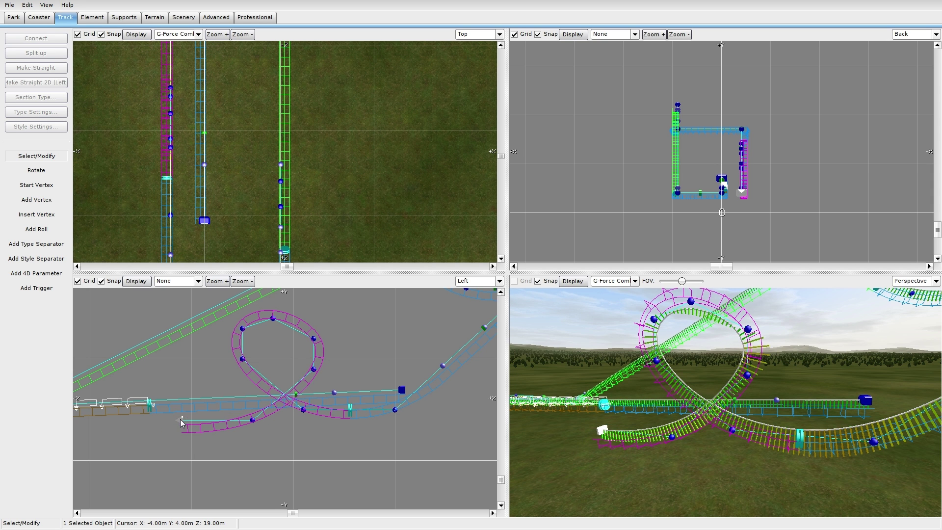
Raise the loop's top vertex to 16 m and the upper vertex on the descending side by about 1 m
right_drag(725, 402, 688, 395)
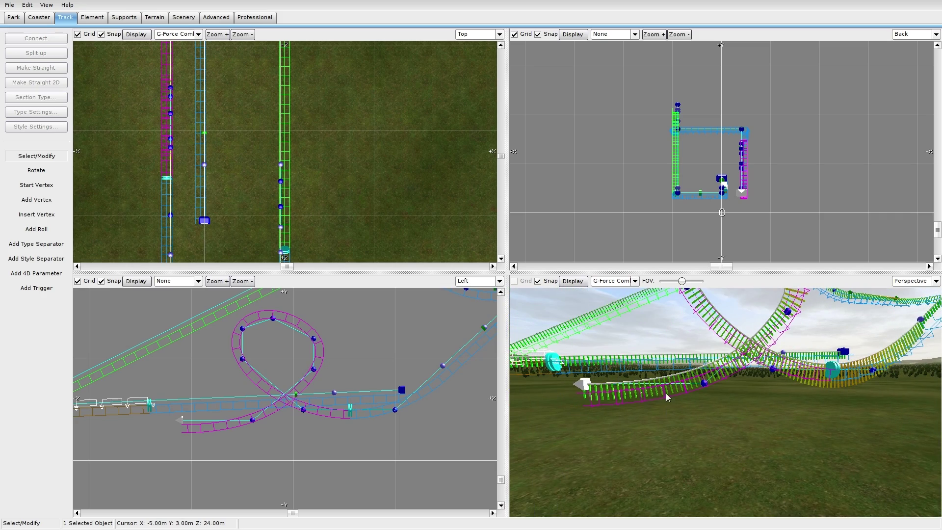
right_drag(416, 376, 346, 433)
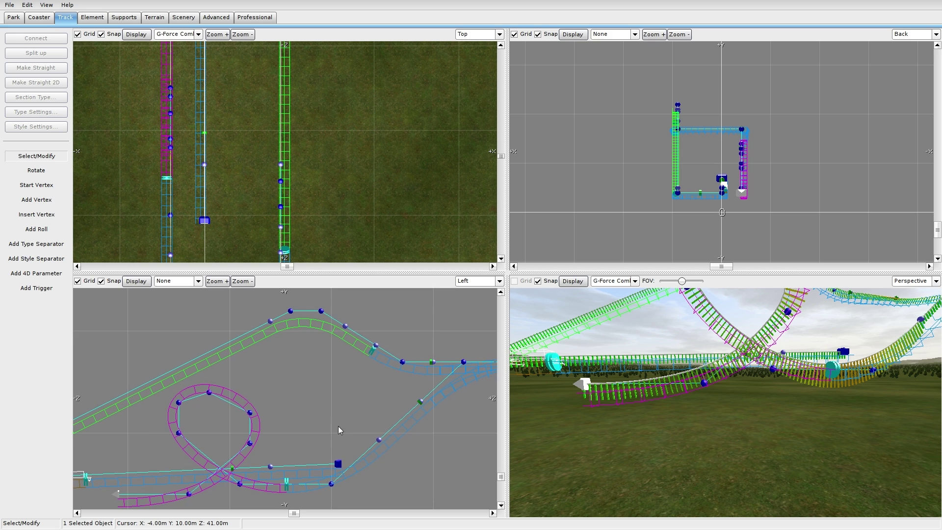
drag(219, 398, 221, 383)
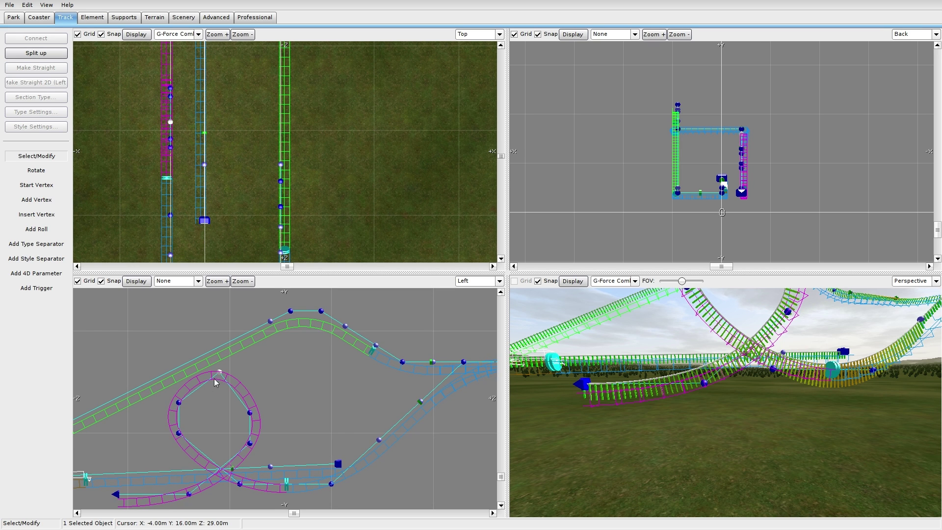
click(179, 403)
drag(249, 415, 247, 411)
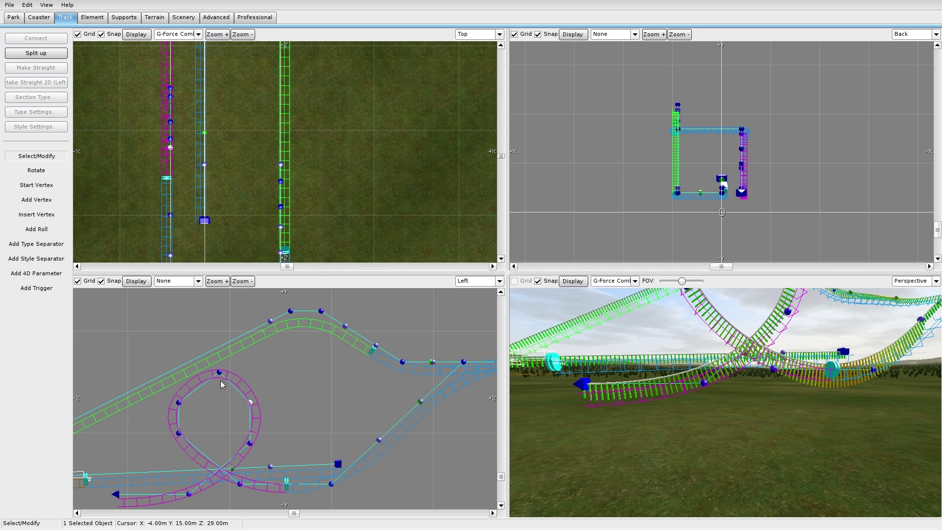
drag(208, 373, 205, 372)
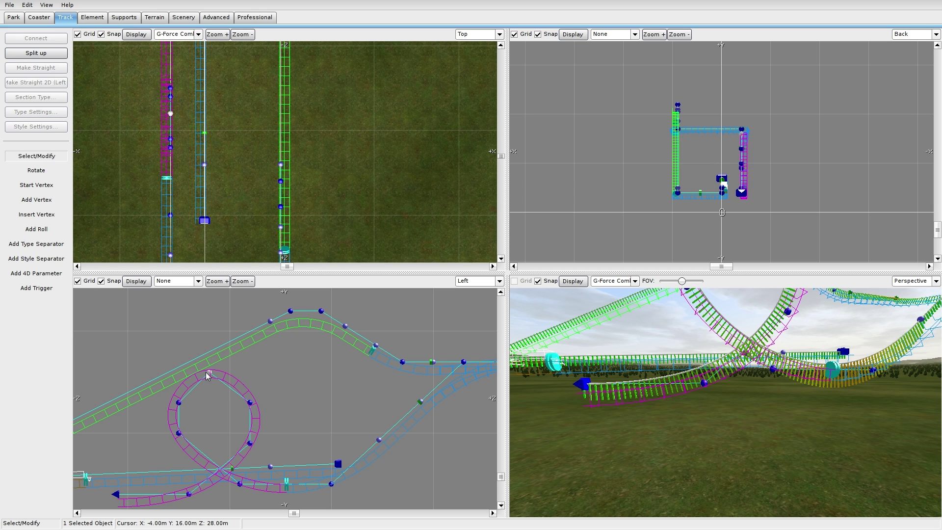
Shift the loop's entry vertex about 2 m forward and raise the upper vertex on the climbing side by about 1 m
click(238, 484)
drag(234, 488, 229, 488)
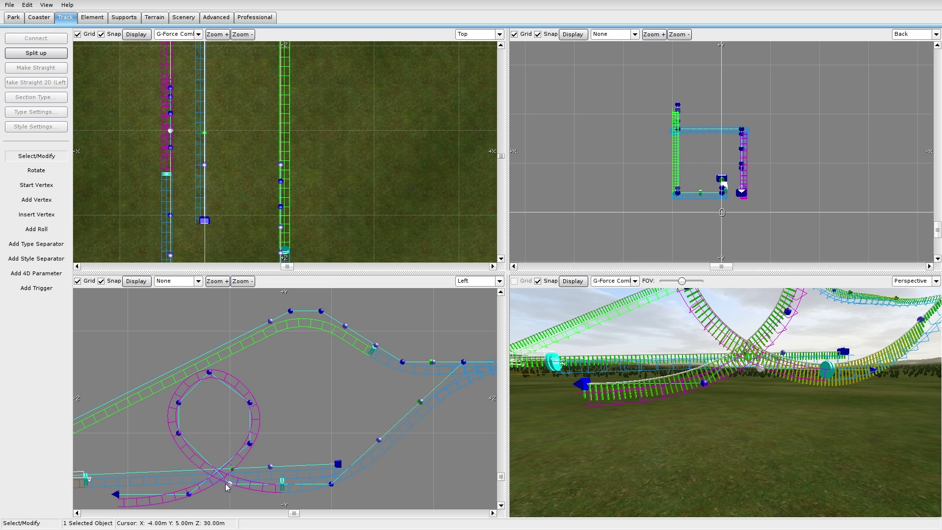
drag(226, 484, 224, 484)
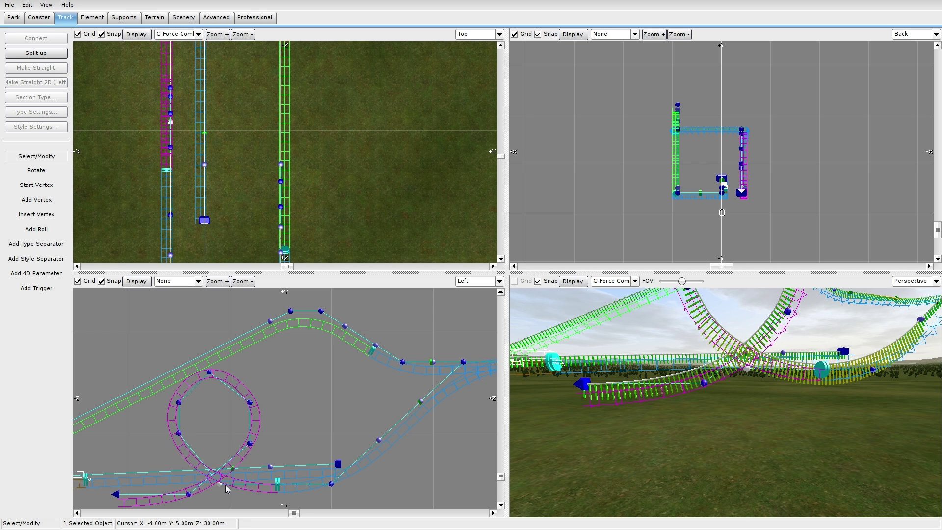
right_drag(299, 438, 353, 399)
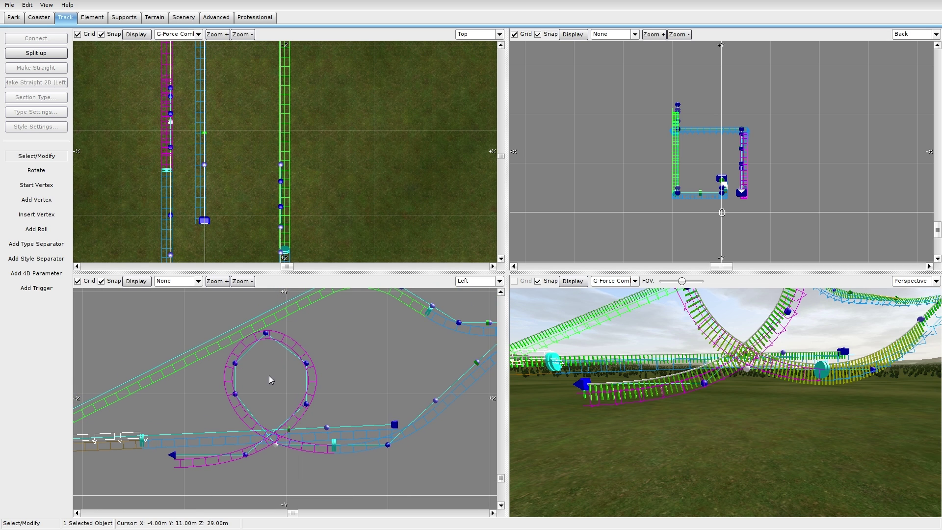
drag(237, 363, 240, 356)
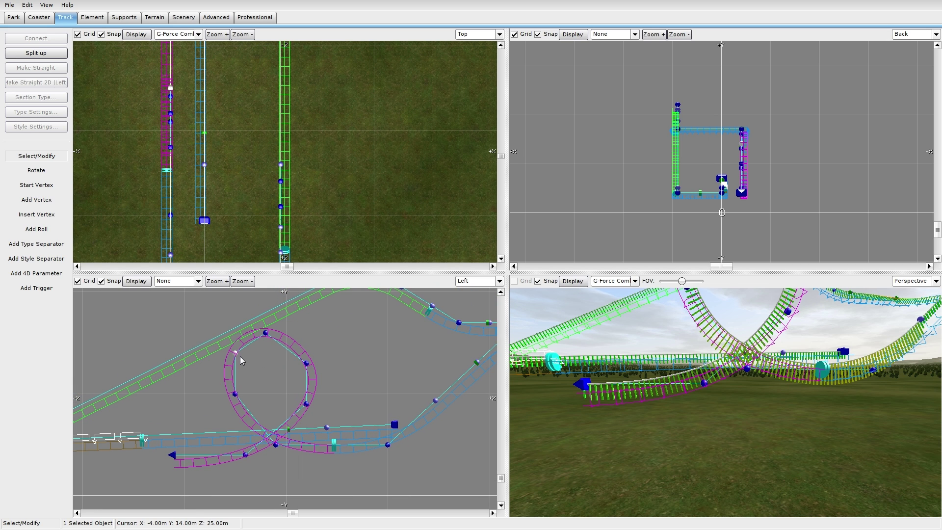
Delete the lower vertex on the loop's descending side
drag(306, 405, 275, 426)
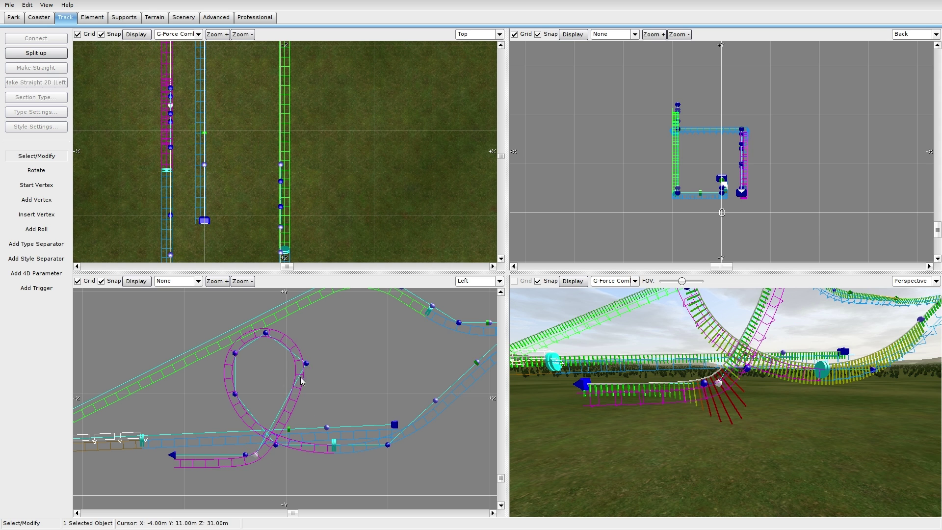
key(Delete)
drag(307, 364, 346, 343)
key(ctrl+z)
key(ctrl+z)
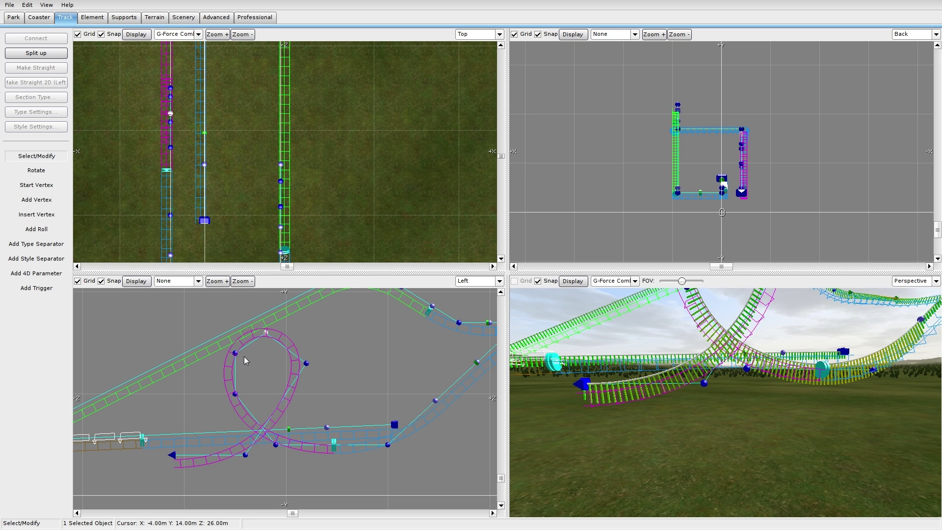
Reshape the loop with two top vertices at 15 m and the descending-side vertex at about 10 m
drag(263, 332, 302, 341)
drag(234, 352, 243, 343)
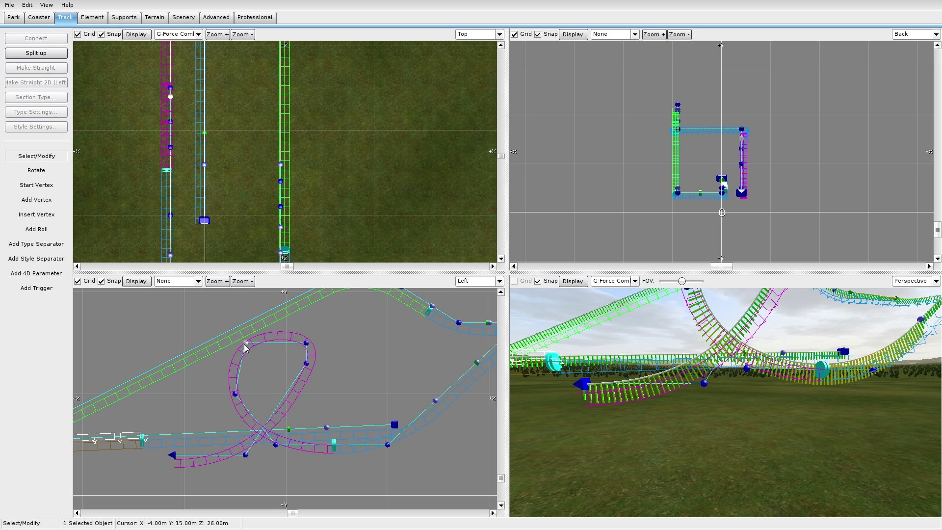
drag(302, 364, 318, 394)
drag(306, 343, 255, 342)
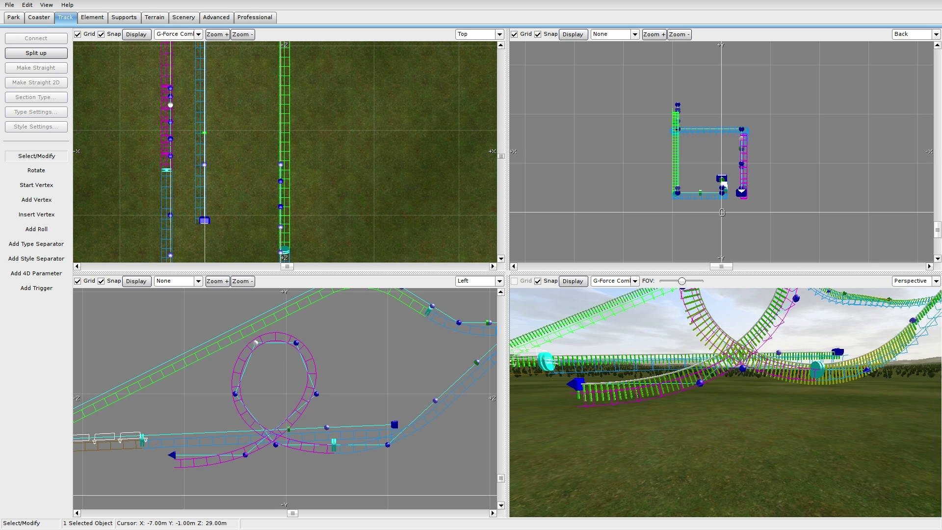
Add two climbing vertices after the loop's exit and move the separator between the blue and magenta sections up to them
right_drag(657, 343, 613, 372)
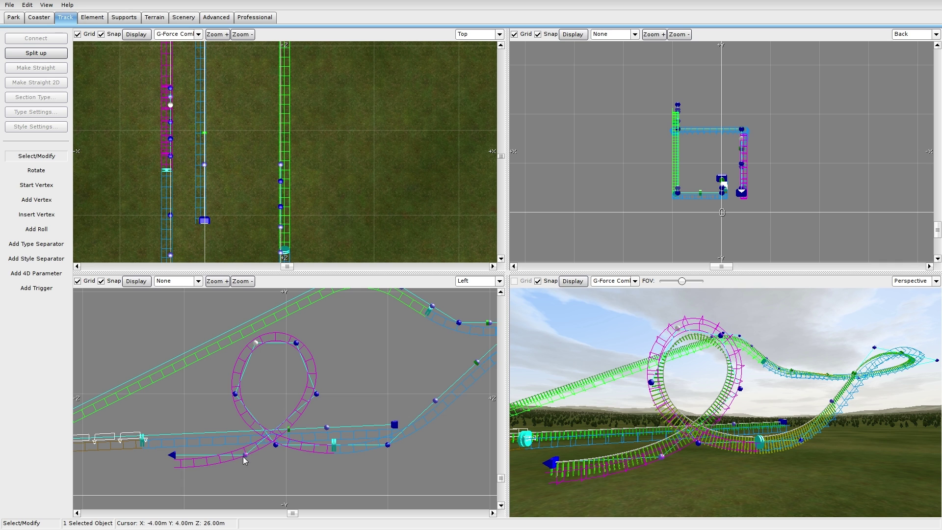
click(37, 202)
right_drag(154, 425, 211, 397)
click(120, 356)
click(98, 335)
click(36, 155)
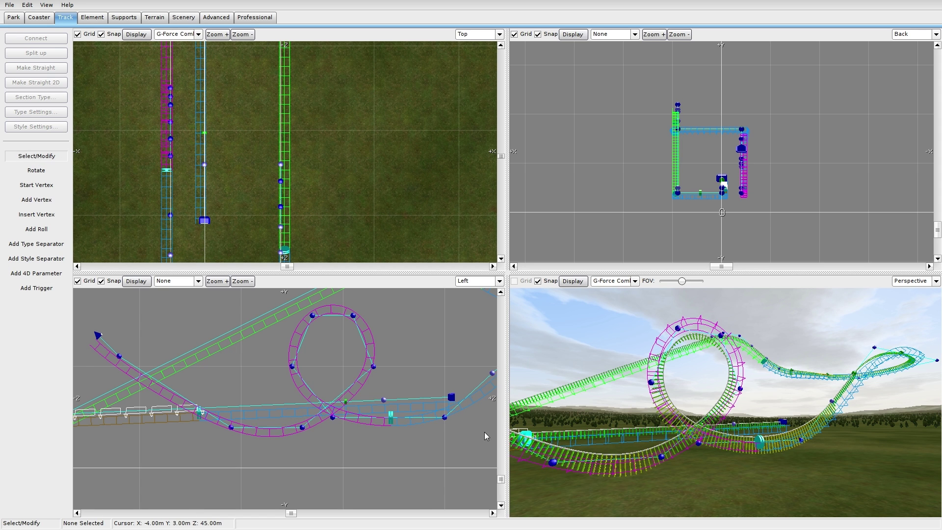
click(388, 412)
mouse_move(133, 349)
mouse_down()
mouse_move(161, 376)
mouse_move(120, 355)
mouse_up()
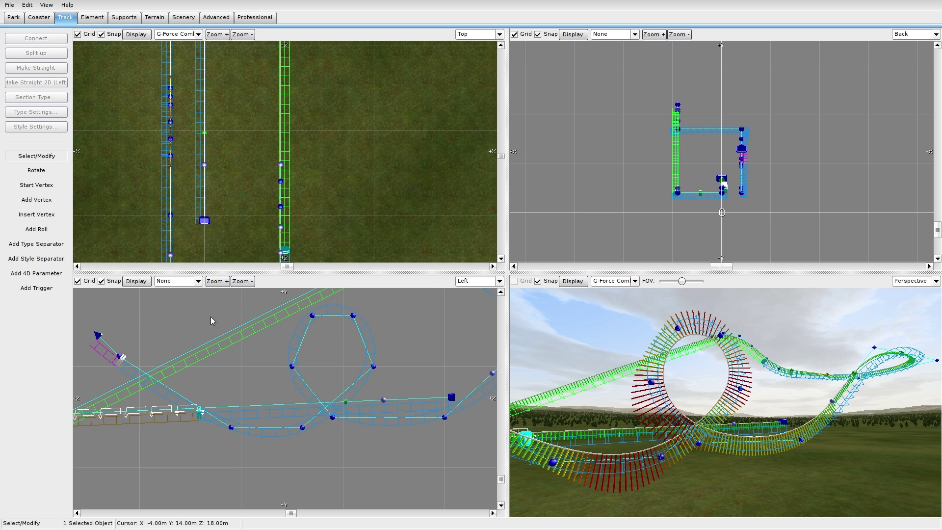
Raise the loop's two top vertices to 16 m and push the descending-side vertex outward by about 1 m
drag(312, 315, 302, 309)
right_drag(317, 339, 227, 355)
click(273, 333)
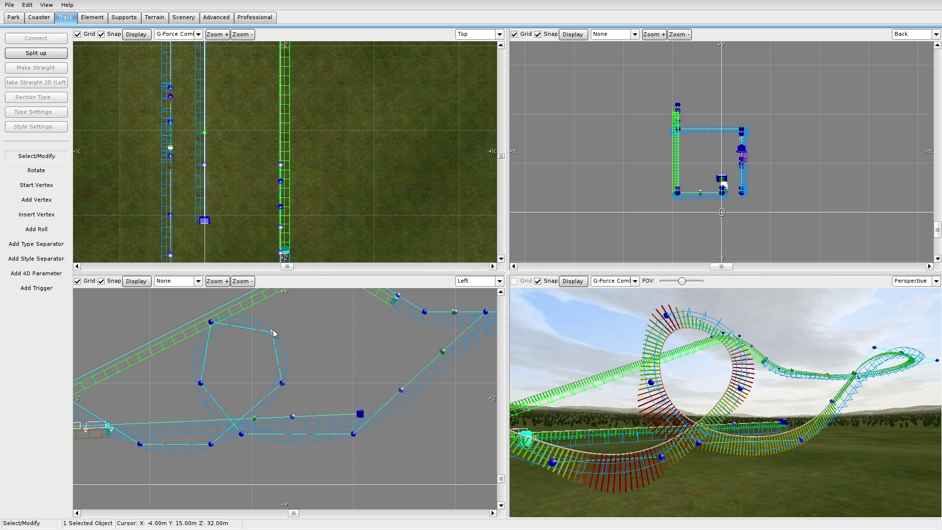
drag(273, 334, 274, 327)
drag(283, 381, 292, 385)
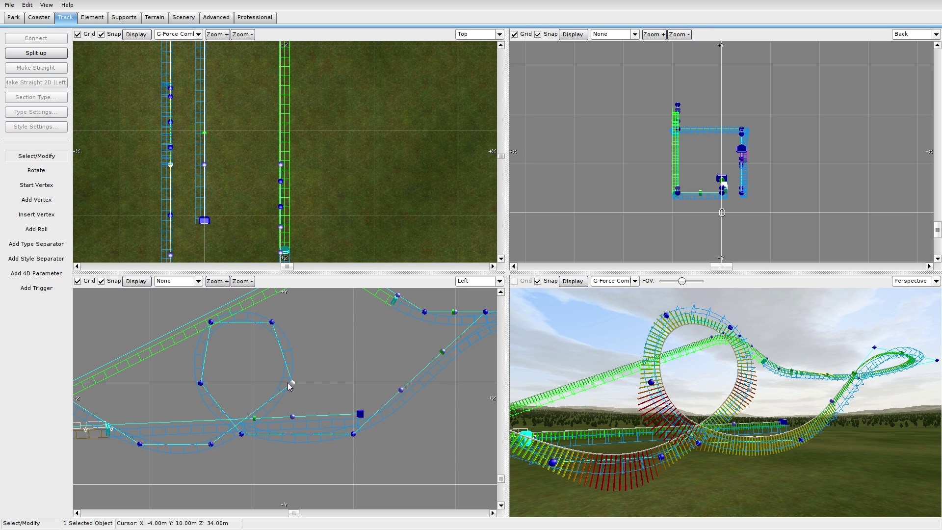
Push the loop's climbing-side vertex outward by about 1 m and move its exit vertex about 2 m towards the entry
click(199, 383)
drag(195, 384, 191, 383)
click(211, 447)
drag(211, 445, 231, 444)
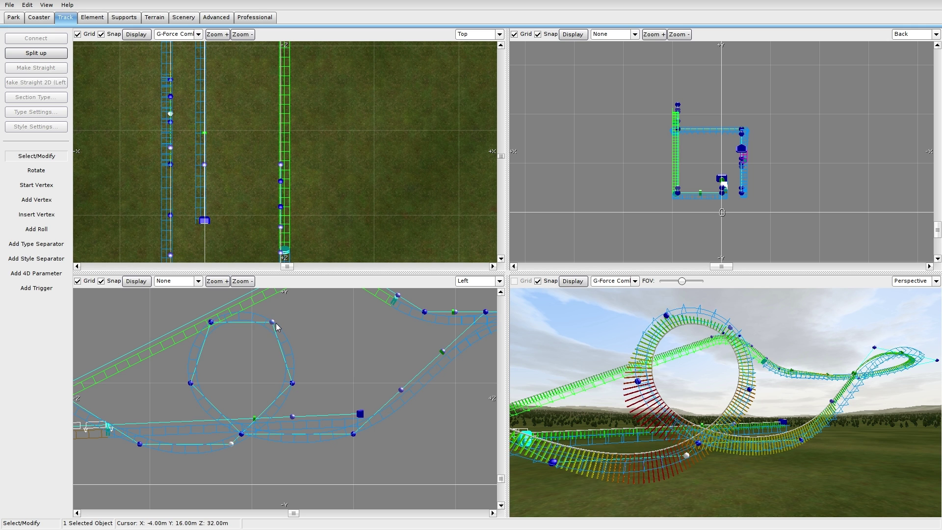
Pull the loop's descending side inward by about 1 m, raising both side vertices to 11 m and the exit vertex to 5 m
drag(272, 322, 270, 324)
drag(294, 383, 192, 376)
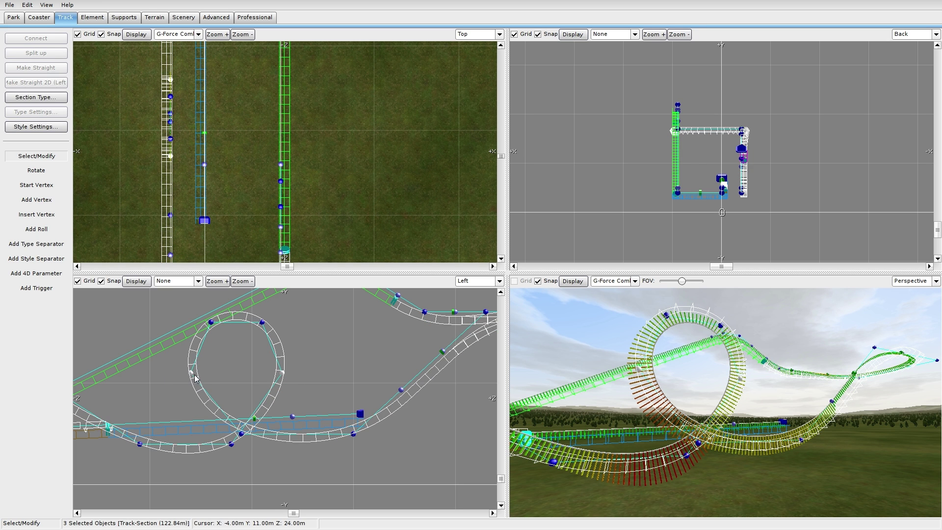
click(228, 371)
click(241, 433)
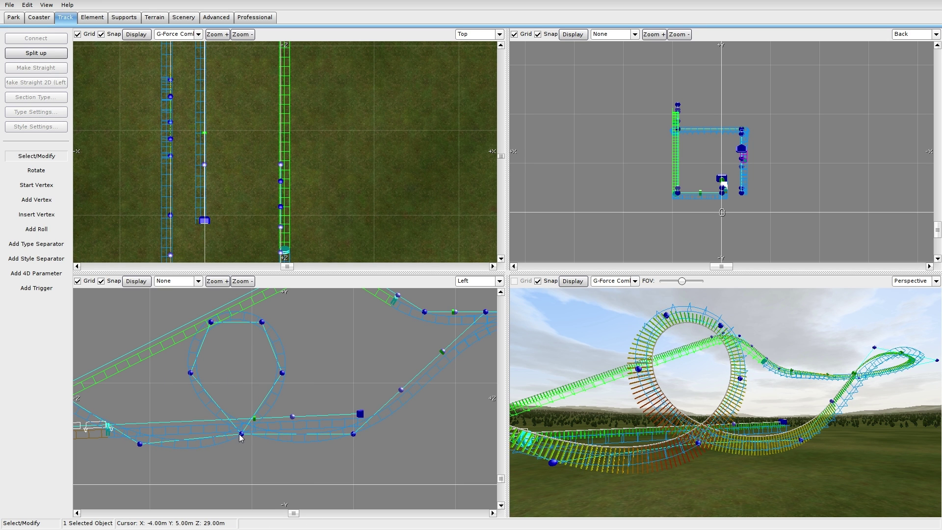
drag(240, 435, 233, 435)
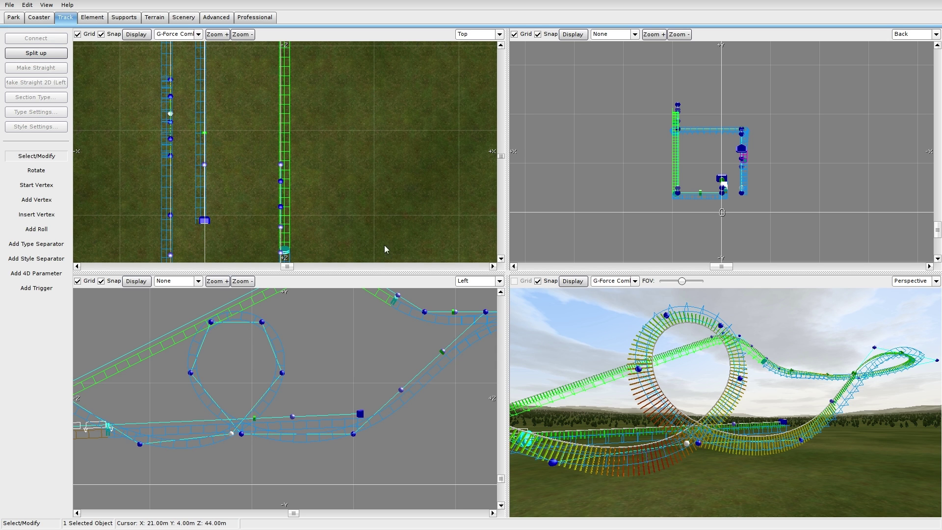
Shift the loop's exit vertex 2 m sideways, away from the incoming track, to X -6 m
scroll(721, 197, up, 5)
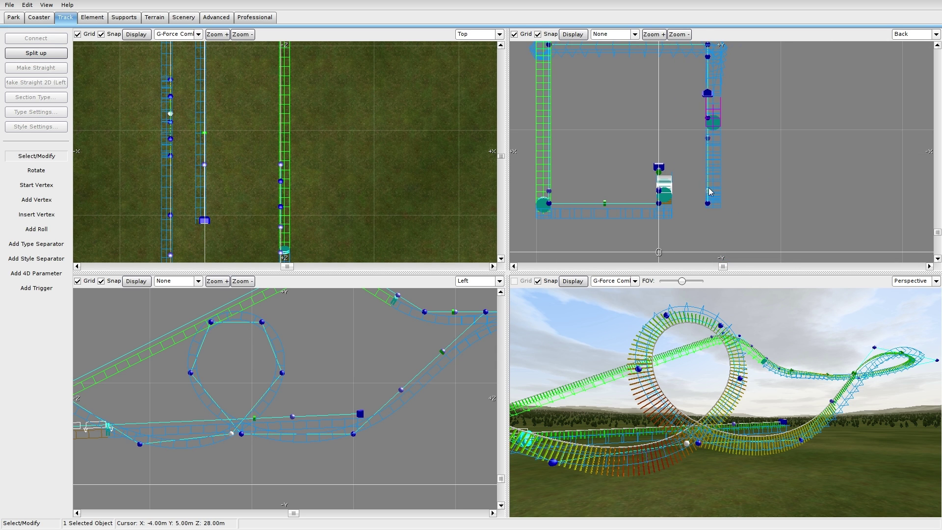
click(713, 192)
click(702, 195)
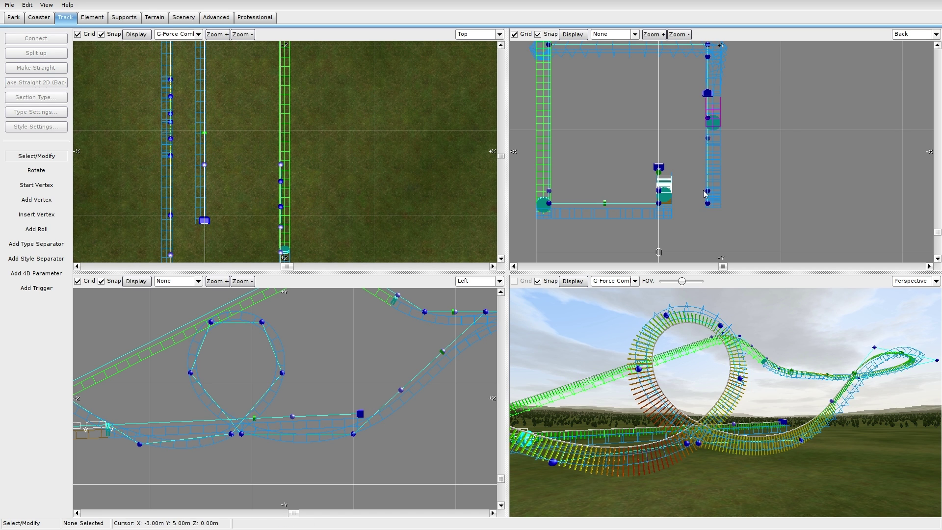
click(708, 194)
scroll(711, 196, up, 3)
scroll(703, 220, up, 4)
right_drag(681, 242, 657, 165)
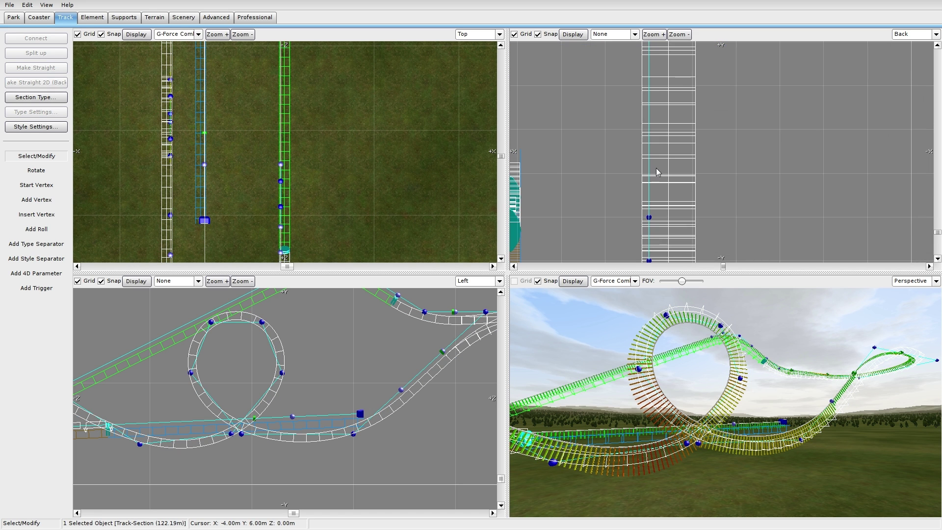
drag(649, 215, 736, 216)
scroll(728, 149, down, 4)
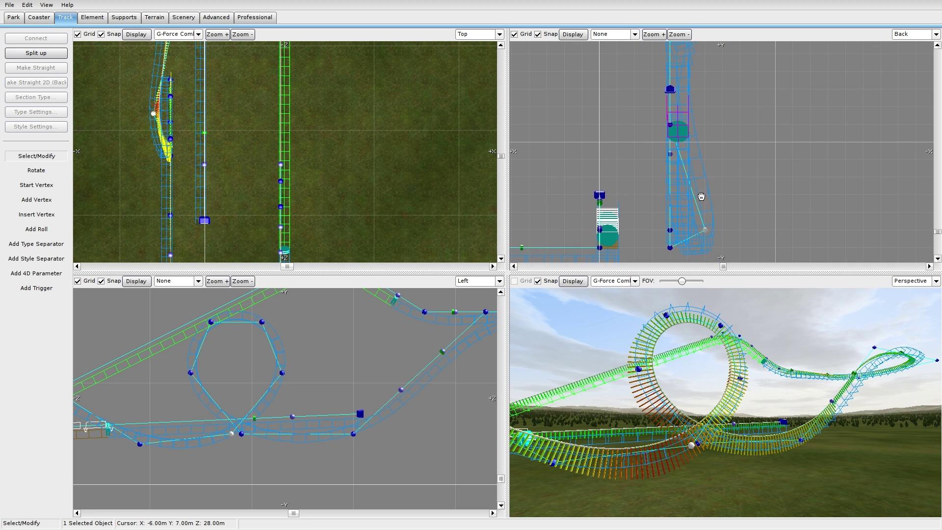
Hide the top view's G-force comb and offset the loop's descending-side vertex to X -6 m and its two top vertices to X -5 m
scroll(653, 158, up, 5)
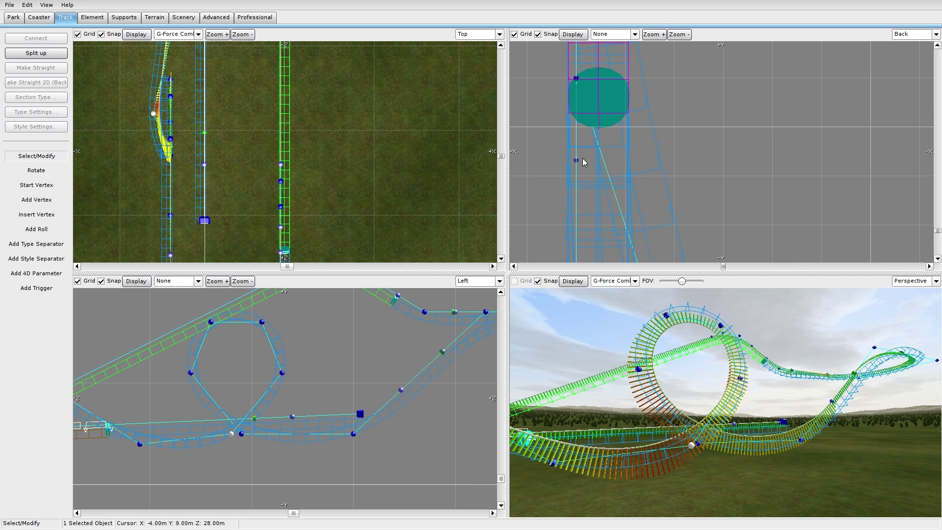
scroll(289, 162, up, 5)
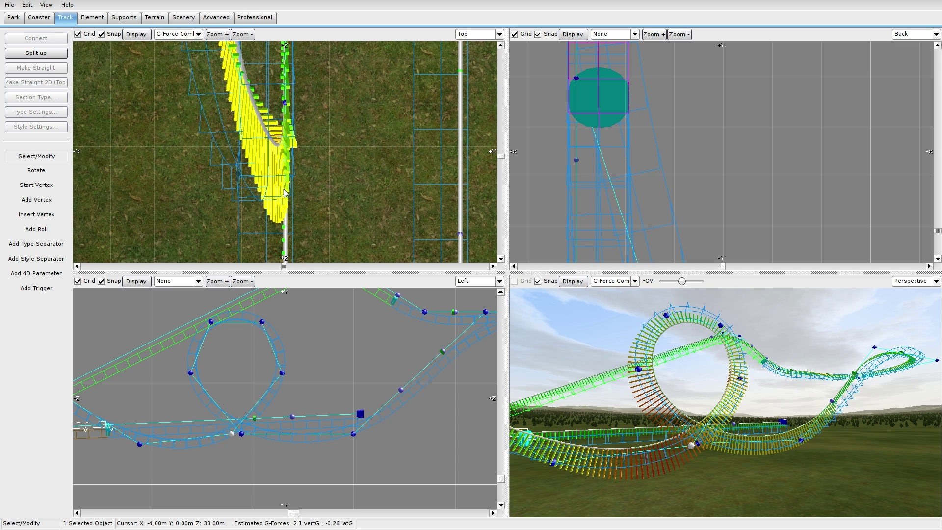
click(198, 34)
click(170, 42)
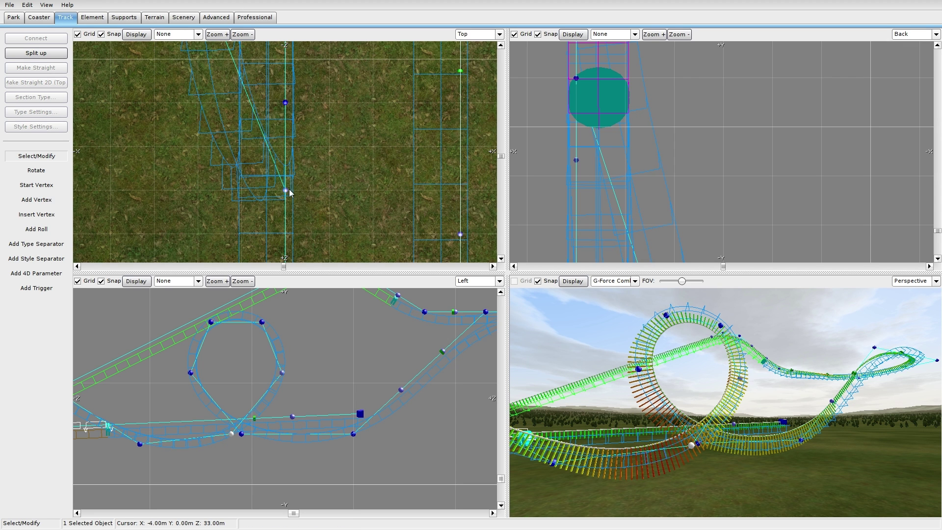
drag(285, 190, 212, 196)
scroll(235, 192, down, 3)
drag(296, 192, 270, 193)
scroll(294, 157, up, 3)
mouse_move(296, 92)
mouse_down()
mouse_move(279, 94)
mouse_move(295, 91)
mouse_up()
drag(296, 142, 279, 143)
Shift the track vertices after the loop about 2 m sideways, in line with the loop's exit vertex
scroll(285, 145, down, 2)
shift+scroll(314, 147, left, 2)
right_drag(744, 363, 717, 358)
scroll(744, 113, down, 1)
scroll(737, 128, down, 3)
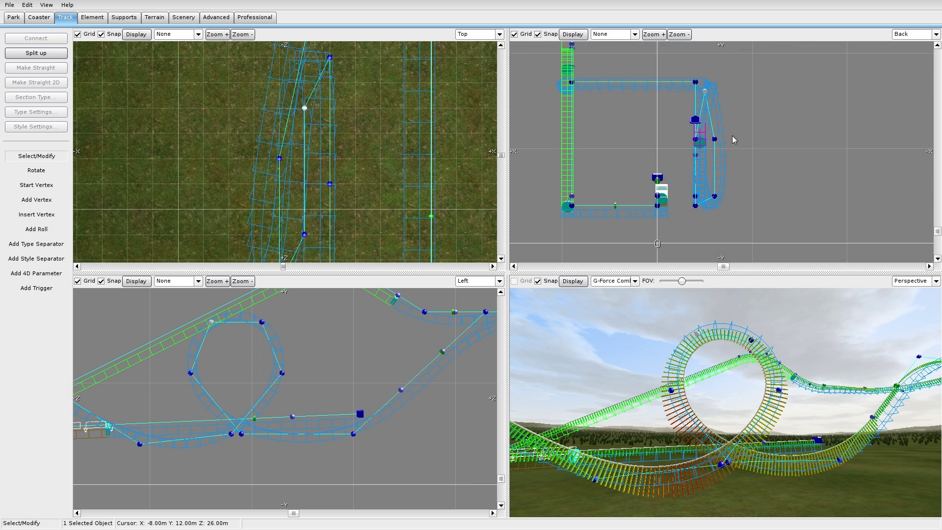
scroll(317, 207, up, 6)
shift+scroll(317, 206, left, 1)
scroll(317, 206, down, 4)
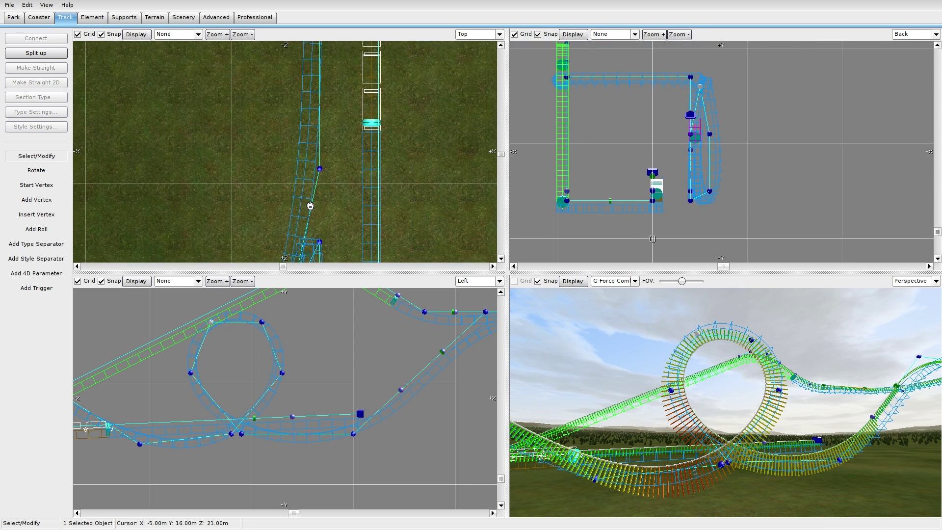
drag(261, 166, 292, 49)
click(297, 90)
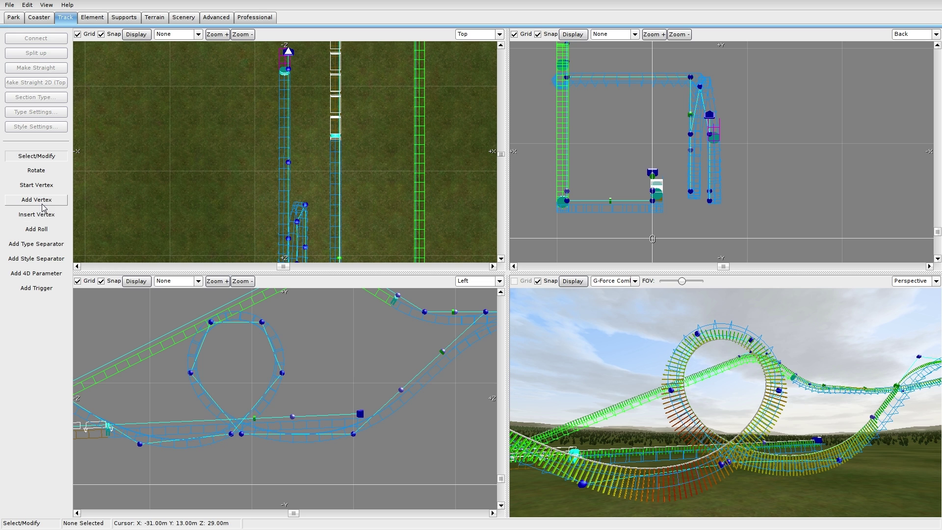
Add roll points on the track just before and just after the loop and make them strict
click(49, 230)
click(298, 429)
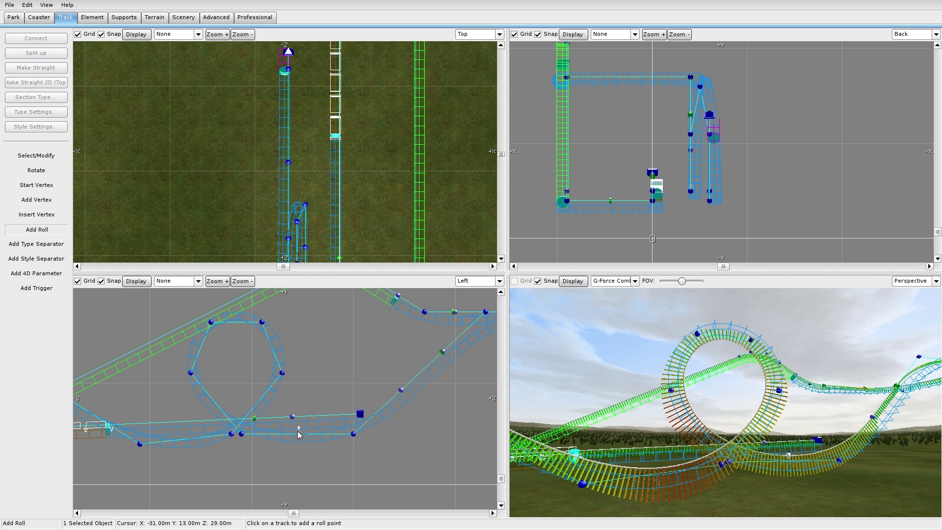
click(180, 436)
click(36, 156)
double_click(182, 436)
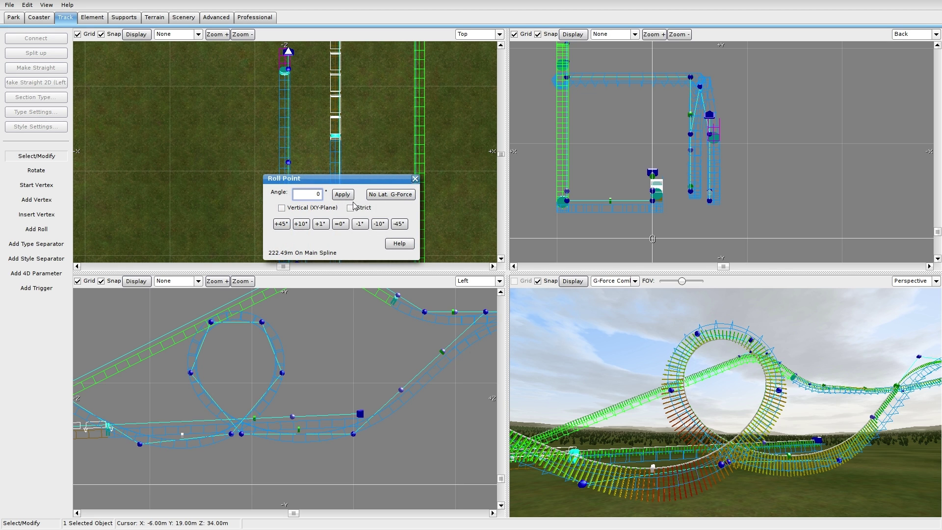
click(298, 429)
click(350, 209)
click(415, 179)
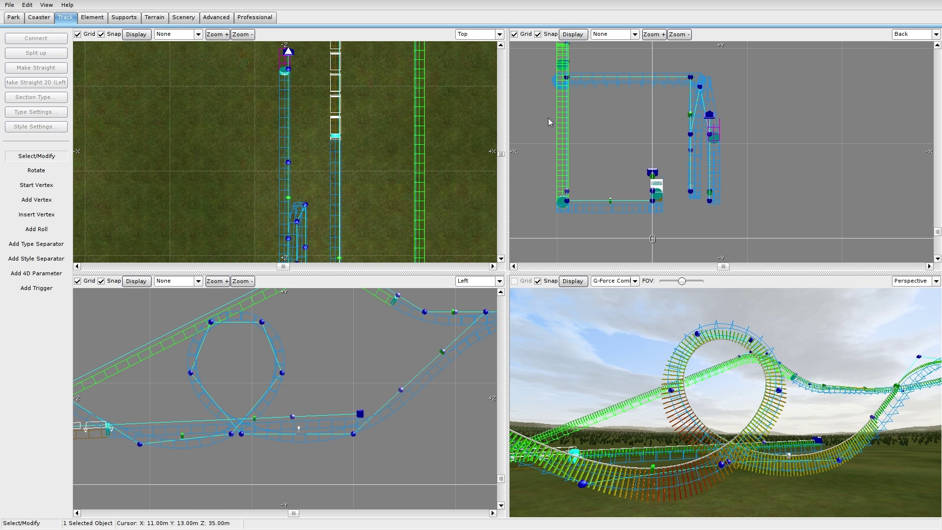
Depump the loop's six vertices together with the roll point before its entry
scroll(308, 98, up, 5)
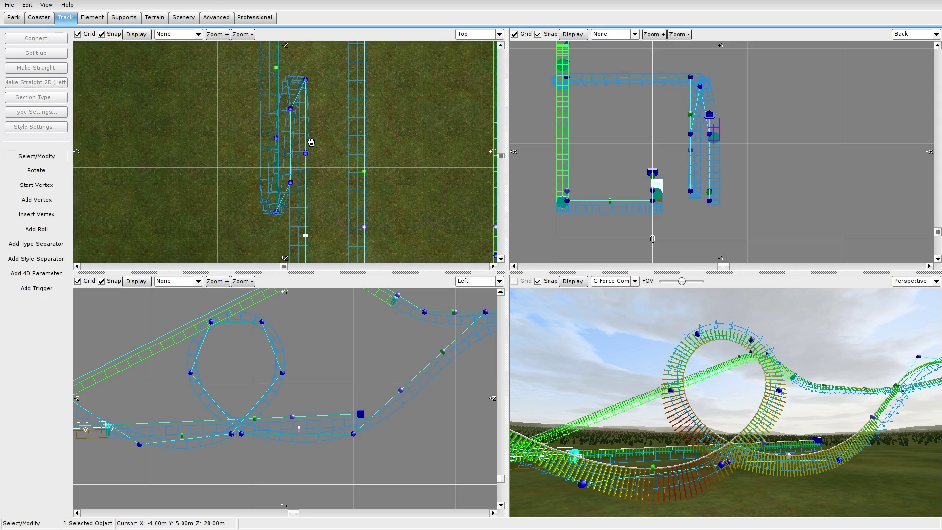
scroll(295, 111, down, 1)
scroll(305, 154, down, 2)
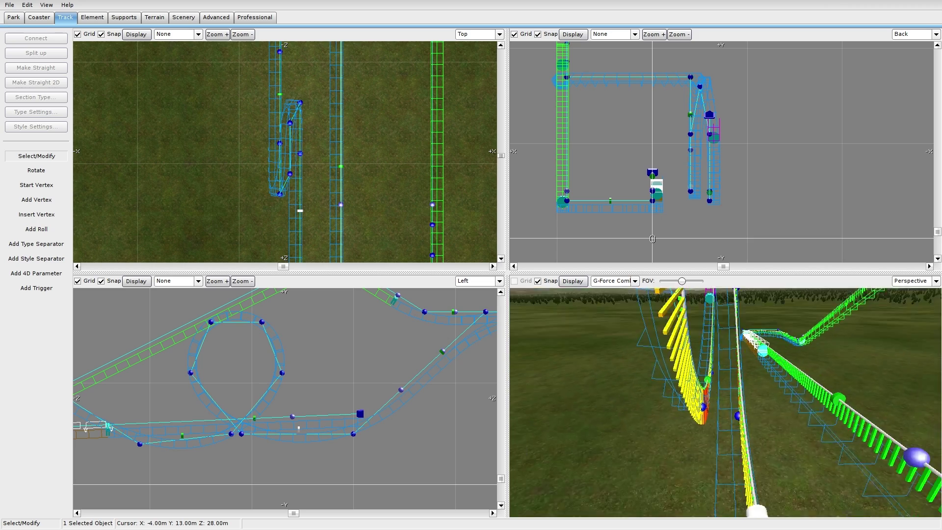
click(93, 17)
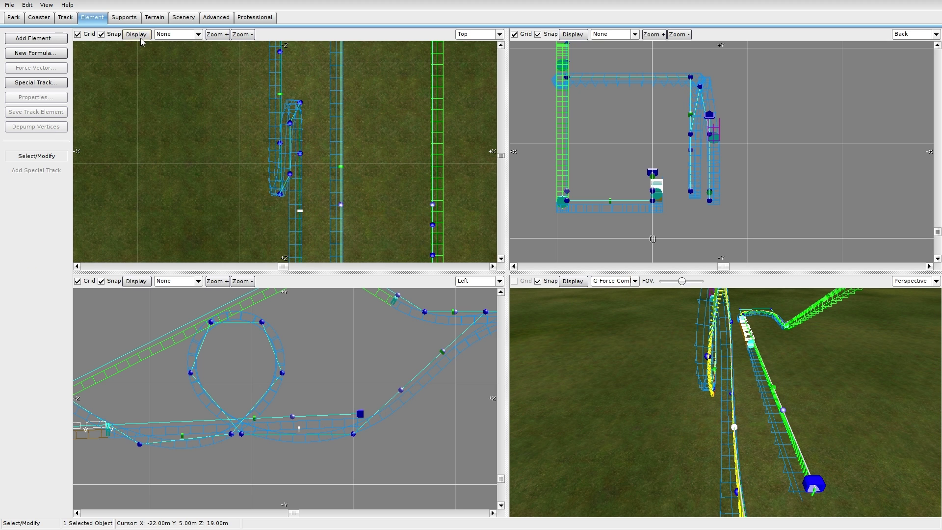
scroll(242, 155, down, 3)
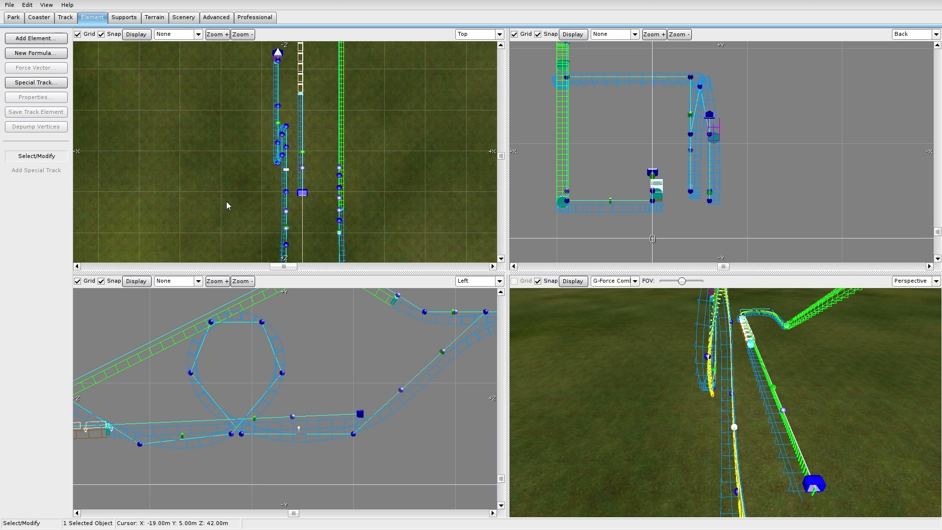
drag(246, 174, 296, 123)
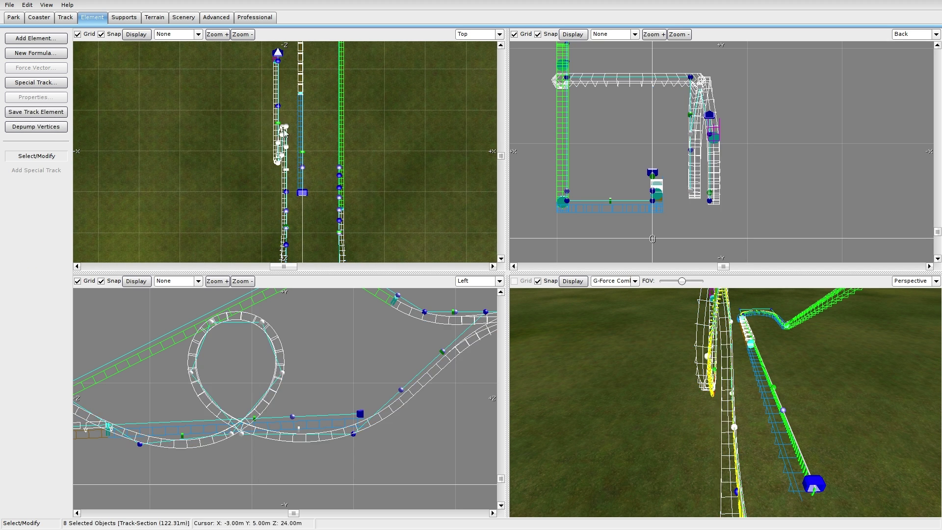
click(31, 127)
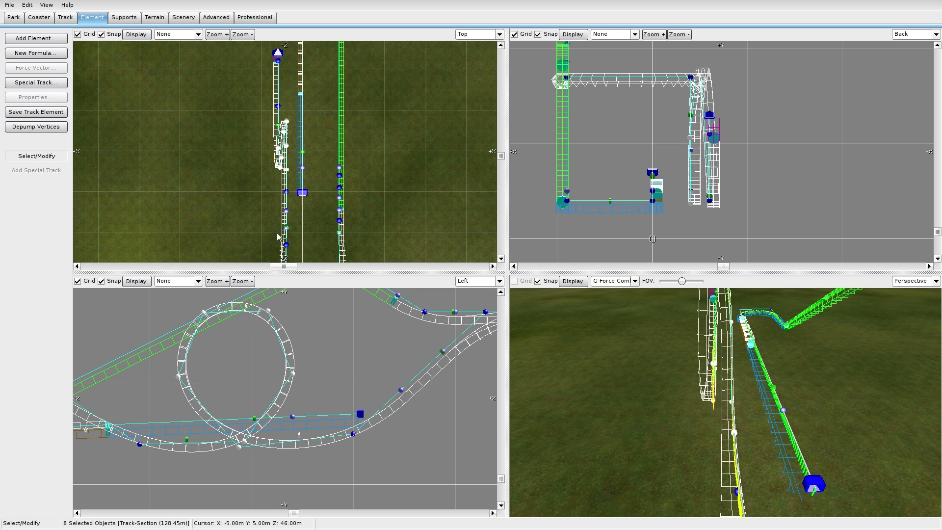
click(355, 353)
Disable snapping in the left view, pull the loop's top and descending-side vertices slightly inward, and move its exit vertex about 2 m forward
right_drag(558, 400, 681, 369)
click(116, 281)
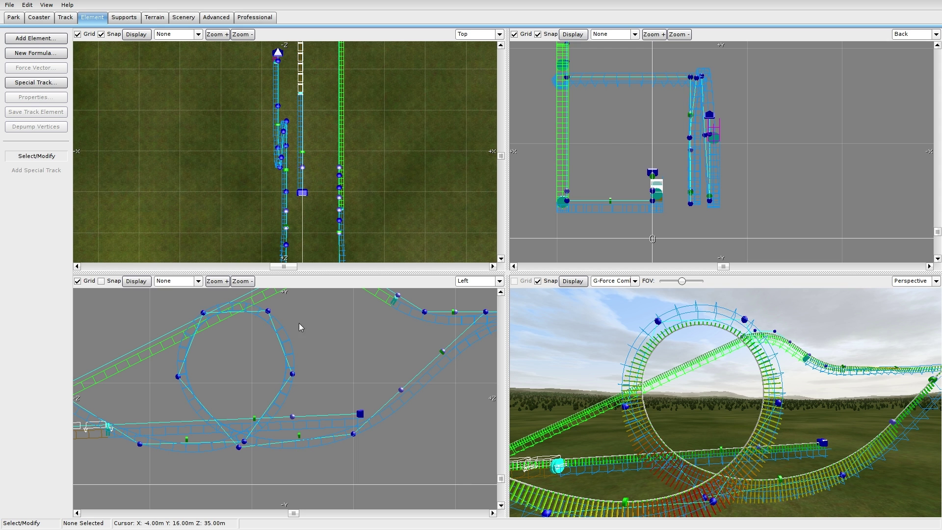
drag(200, 314, 260, 315)
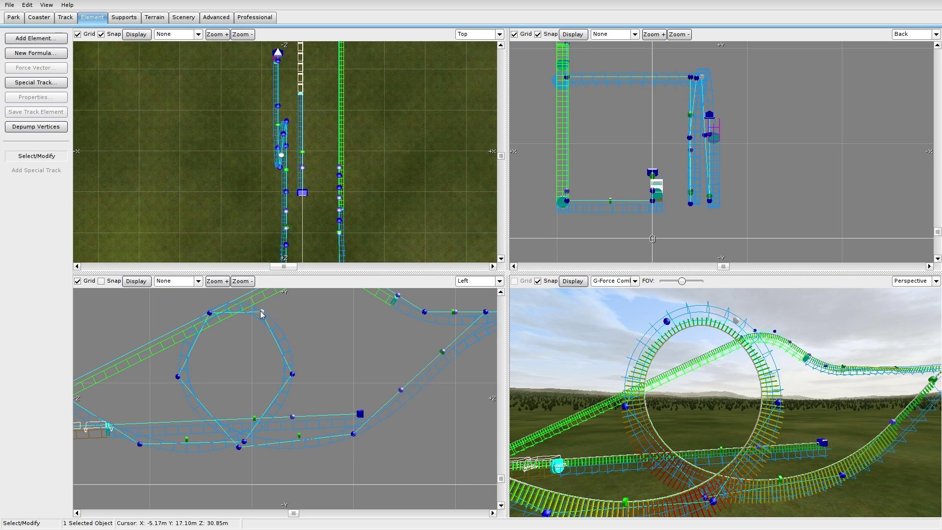
drag(292, 374, 288, 372)
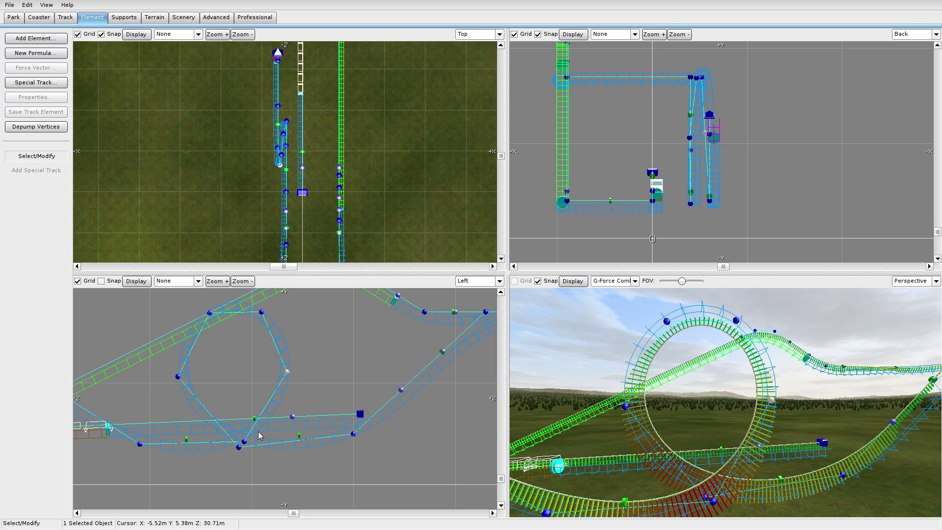
drag(246, 443, 224, 442)
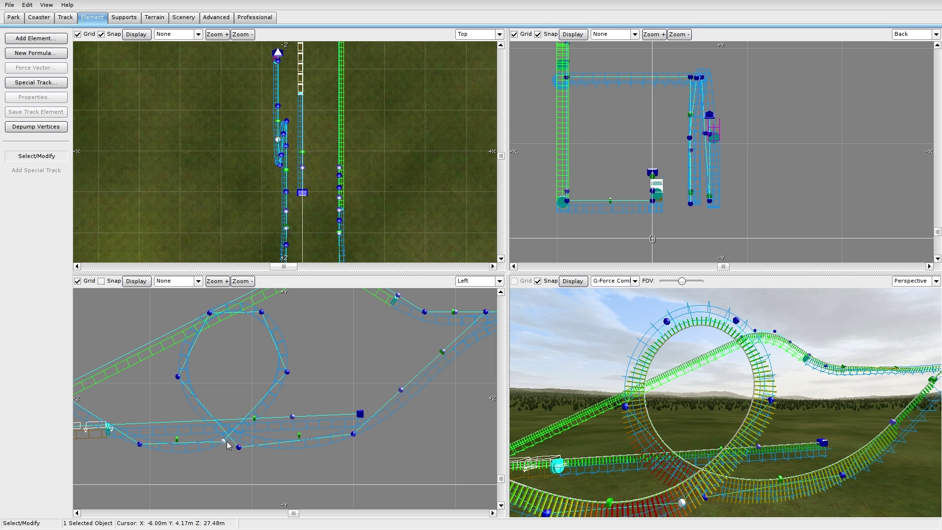
Move the loop's two top vertices and descending-side vertex about 1 m towards the climb after the loop and fine-tune their positions
drag(333, 385, 210, 293)
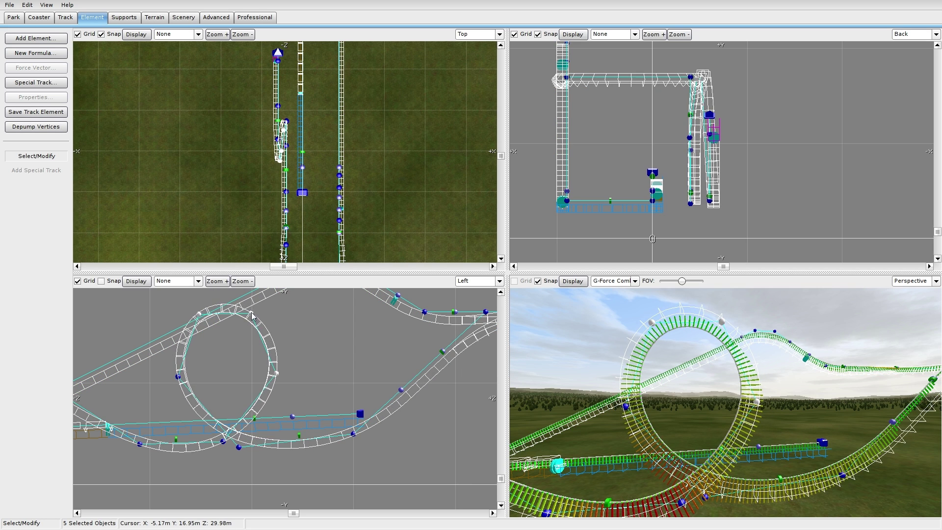
click(265, 340)
click(253, 318)
drag(252, 318, 255, 318)
click(276, 374)
drag(277, 373, 276, 369)
Lower the loop's exit vertex slightly and move the vertex following it about 1.5 m down and further away from the loop
click(223, 442)
drag(222, 446, 216, 451)
right_drag(199, 456, 298, 426)
drag(241, 418, 224, 432)
right_drag(256, 406, 341, 407)
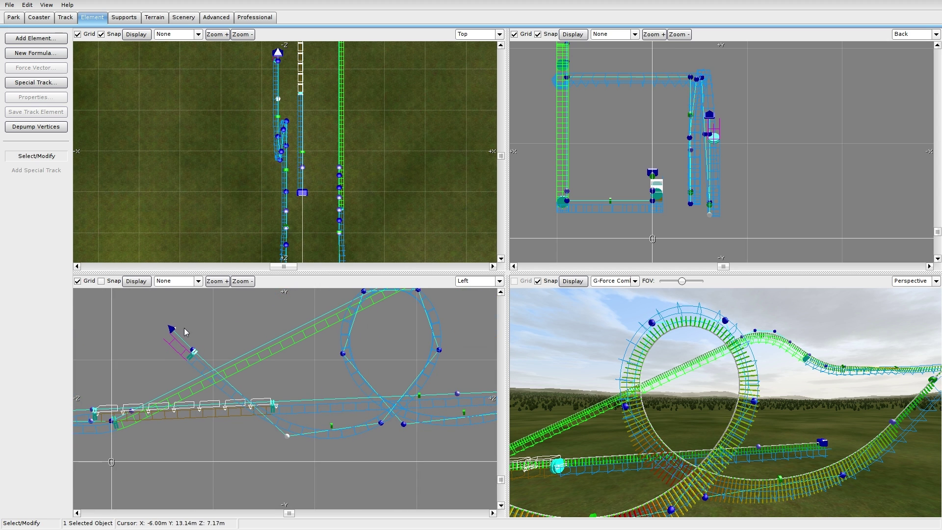
Add two vertices beyond the climb to form a crest, ending at about Y 11.9 m and Z -2.9 m
click(63, 18)
click(37, 200)
click(140, 328)
click(82, 342)
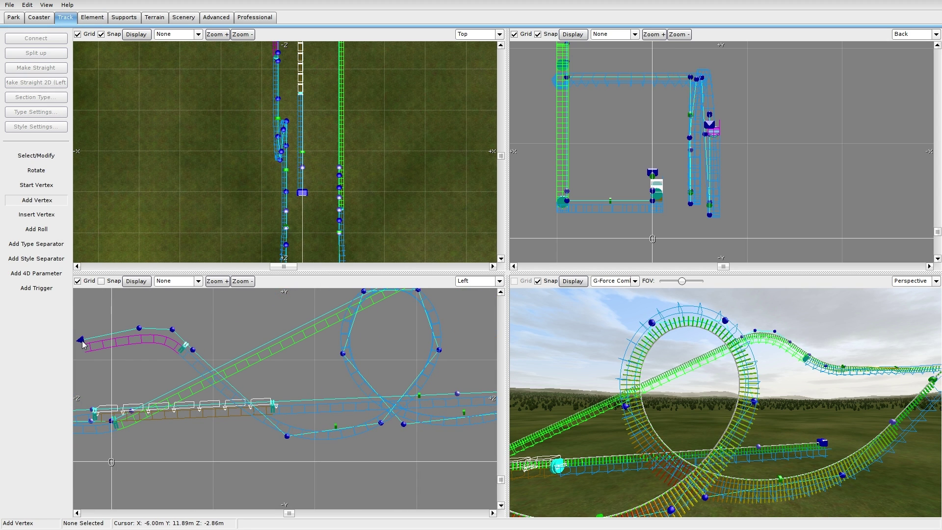
Move the separator between the blue and magenta sections past the crest, close to the end of the track
click(36, 156)
click(88, 345)
drag(88, 346, 101, 345)
Depump the loop's vertices again, including both roll points and the vertex following the exit
drag(252, 182, 288, 93)
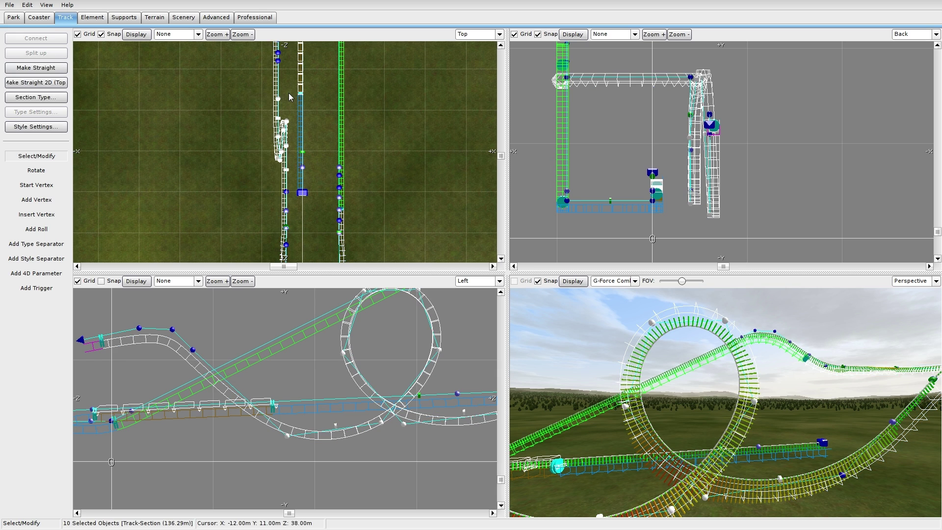
click(93, 17)
click(53, 129)
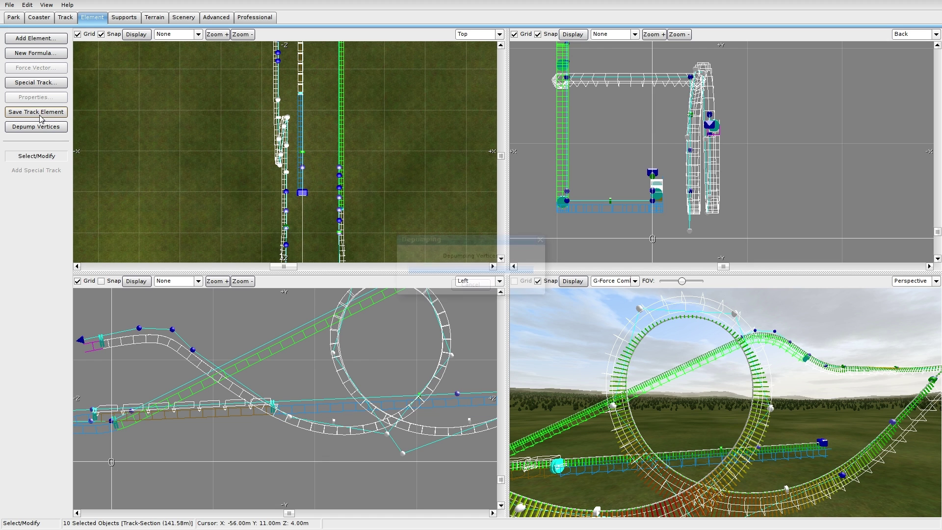
right_drag(369, 376, 309, 415)
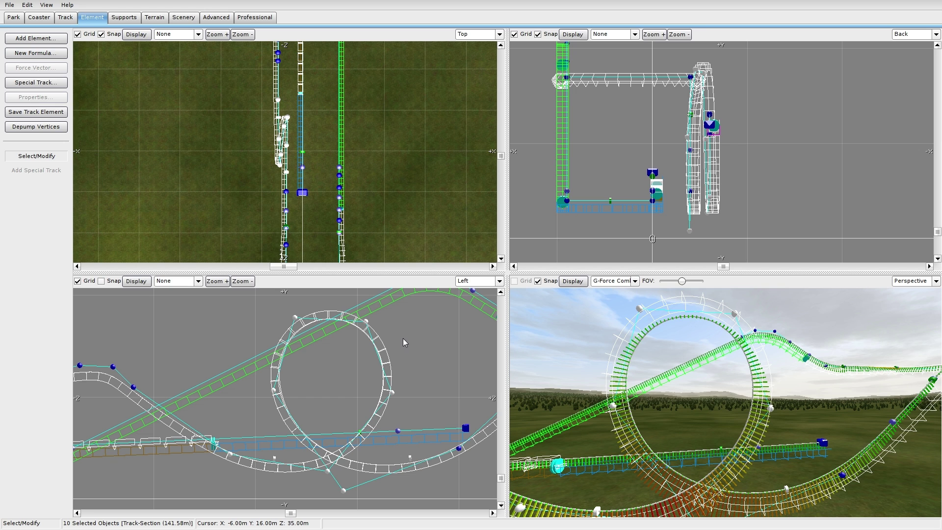
click(400, 337)
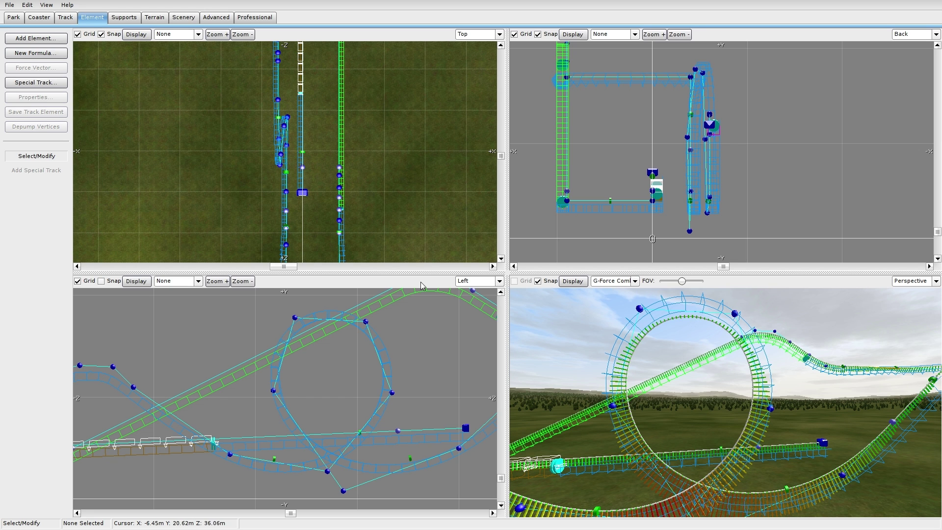
Disable snapping in the back view and shift the loop's climbing-side vertex about 0.5 m sideways towards the exit side
scroll(668, 147, up, 5)
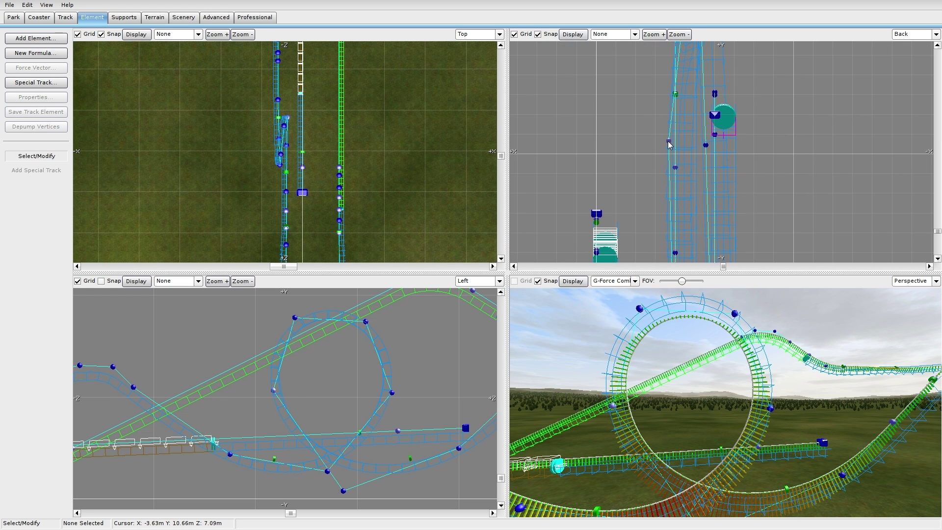
click(537, 34)
mouse_move(669, 140)
mouse_down()
mouse_move(702, 149)
mouse_move(683, 146)
mouse_up()
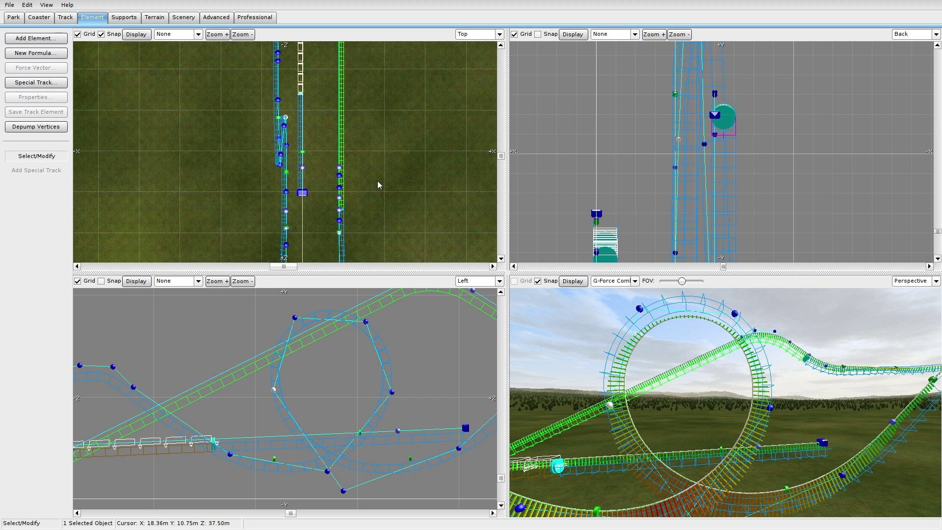
Nudge the loop's first top vertex and its descending-side vertex about 0.5 m inward and fine-tune the climbing-side vertex
click(295, 317)
drag(293, 313, 296, 316)
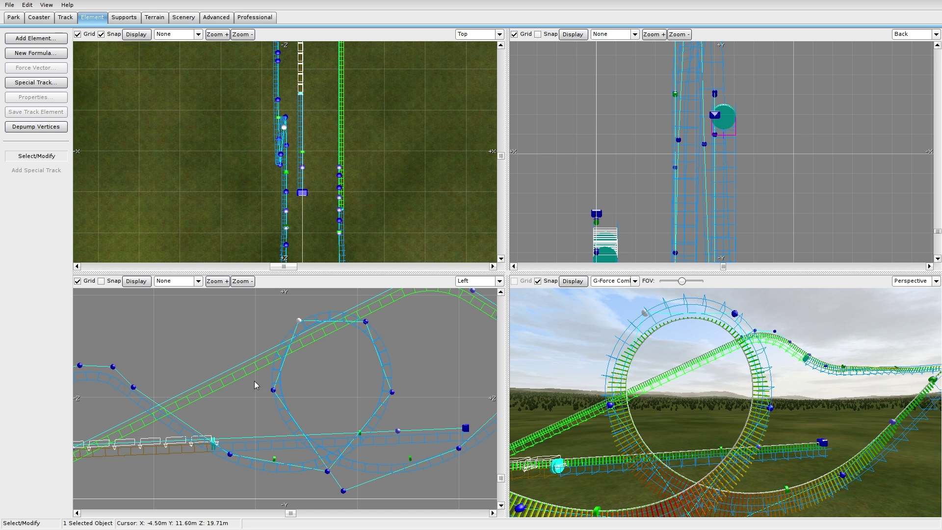
drag(280, 390, 278, 393)
drag(391, 392, 385, 390)
Move the loop's exit vertex about 1 m and the following vertex about 2 m further along the track, lowering both slightly
drag(328, 471, 317, 482)
right_drag(330, 462, 336, 446)
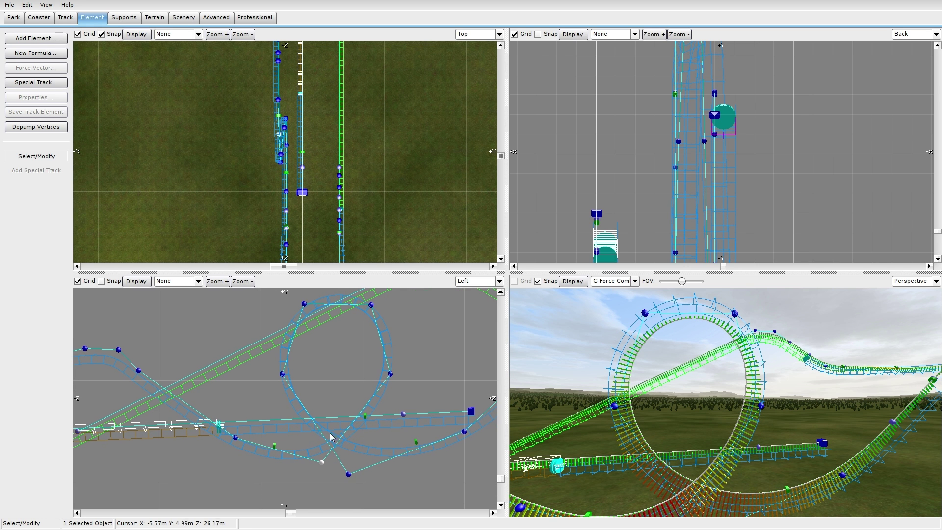
drag(235, 437, 215, 450)
right_drag(256, 440, 425, 398)
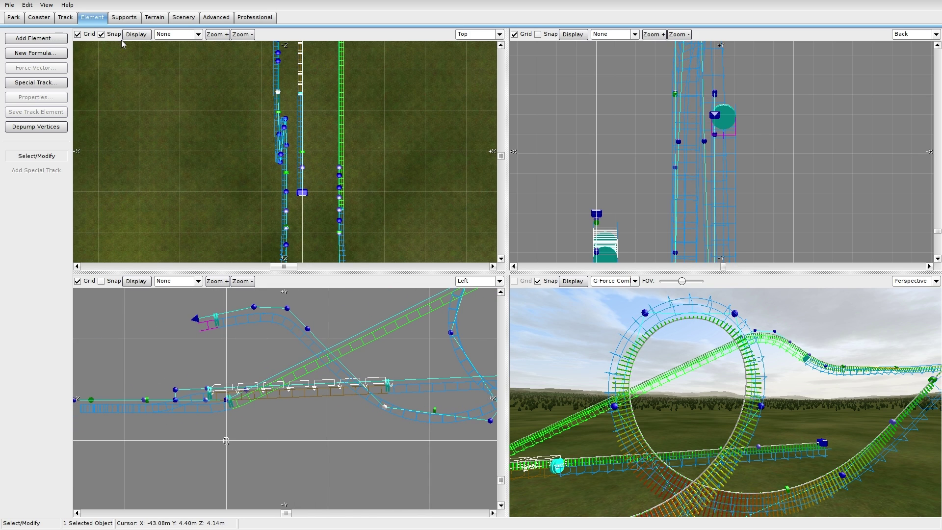
Enable snapping in the side view and place the two vertices following the loop's exit at Z 17 m and at Y 5 m, Z 13 m
drag(308, 330, 335, 373)
click(101, 35)
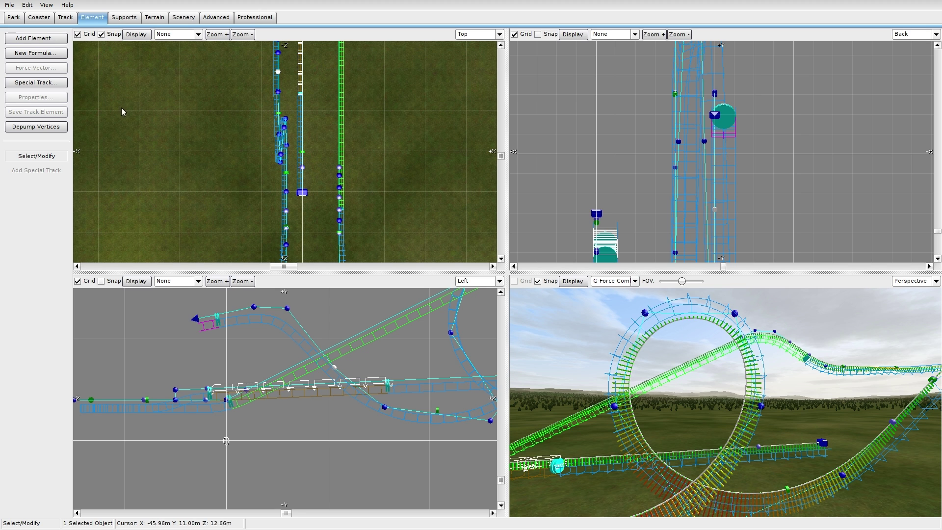
drag(385, 408, 389, 421)
drag(333, 367, 333, 377)
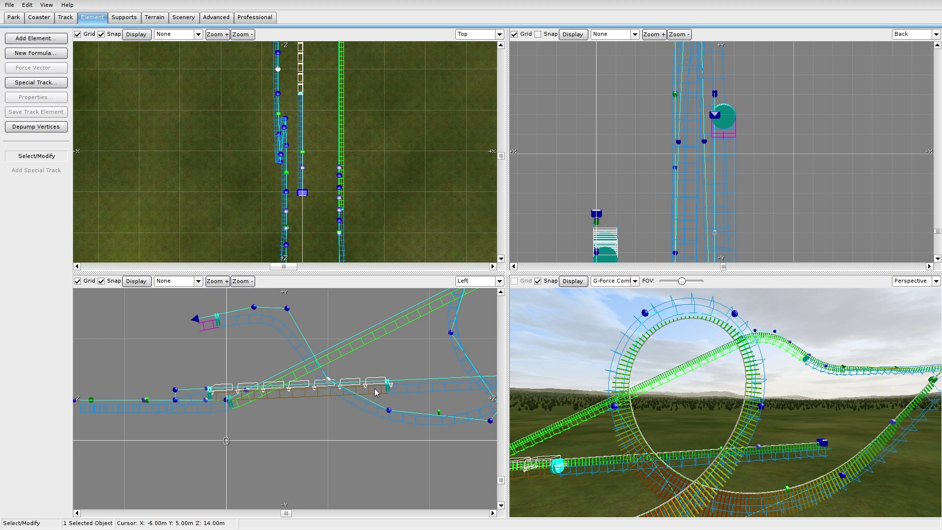
right_drag(372, 389, 257, 361)
drag(267, 386, 279, 386)
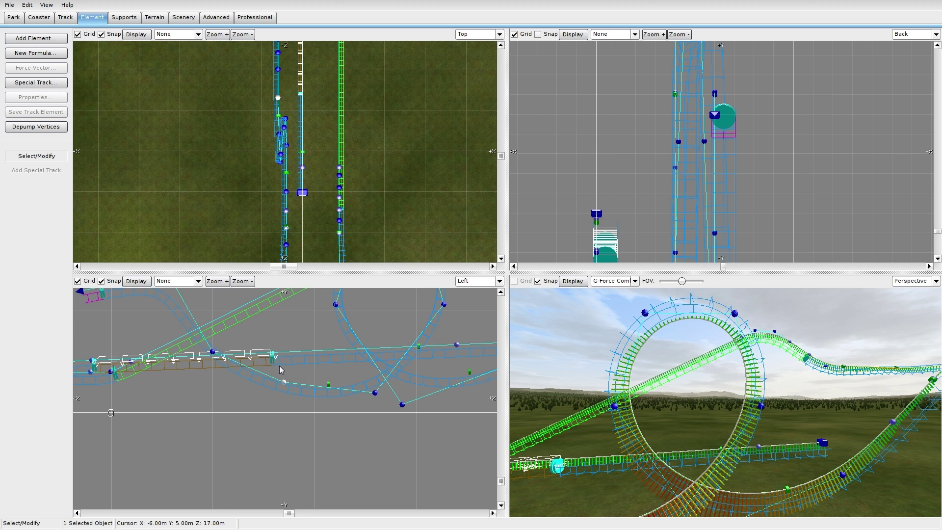
right_drag(280, 363, 308, 377)
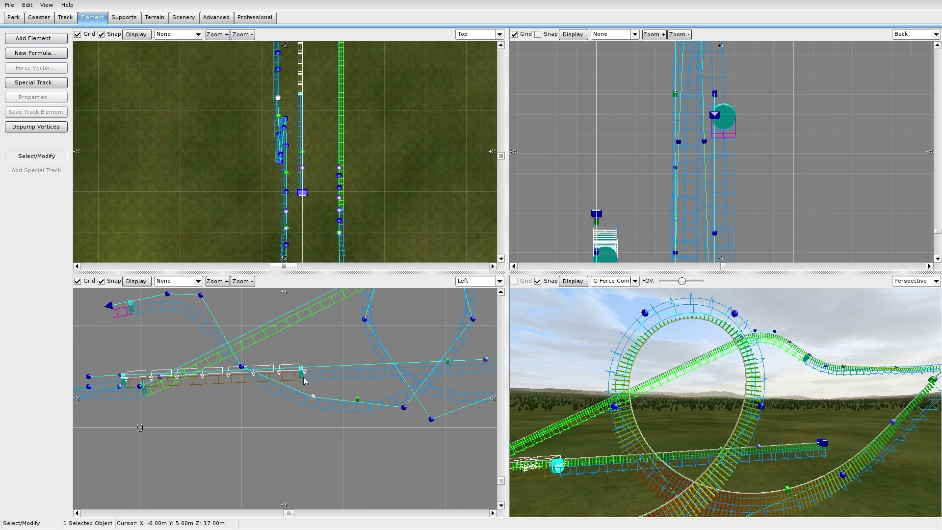
drag(241, 368, 273, 385)
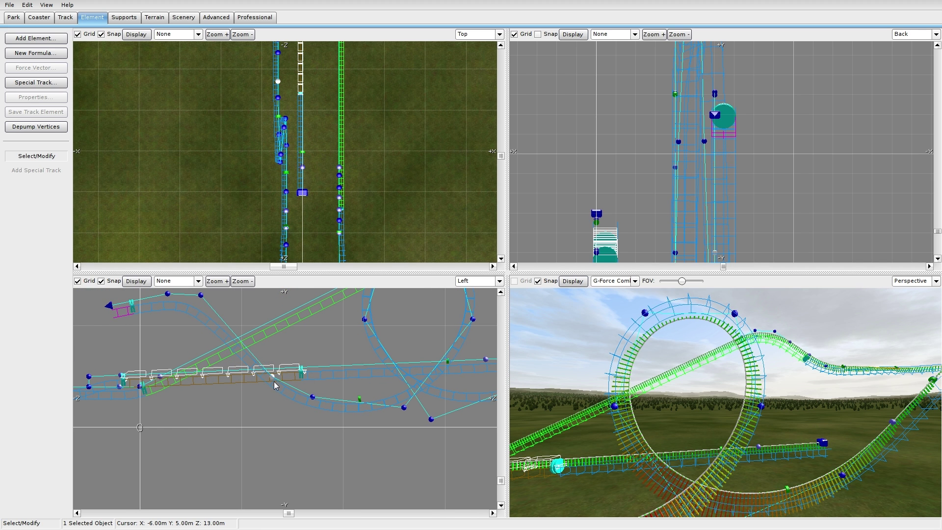
Lower the first crest vertex after the climb, placing it at Y 11 m, Z 2 m
drag(201, 295, 219, 337)
middle_drag(239, 351, 387, 388)
drag(370, 376, 308, 356)
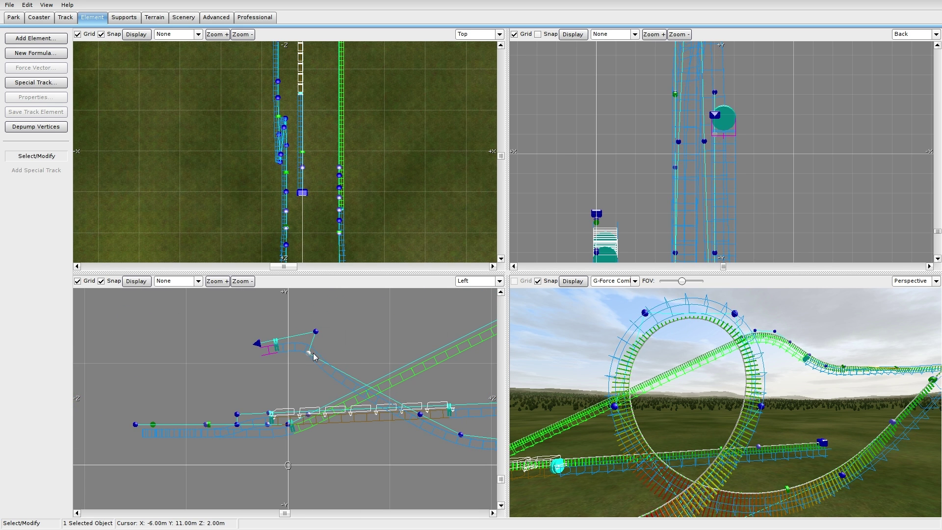
Make the climbing-track vertex at Z 13 m and the first crest vertex Strict
double_click(420, 414)
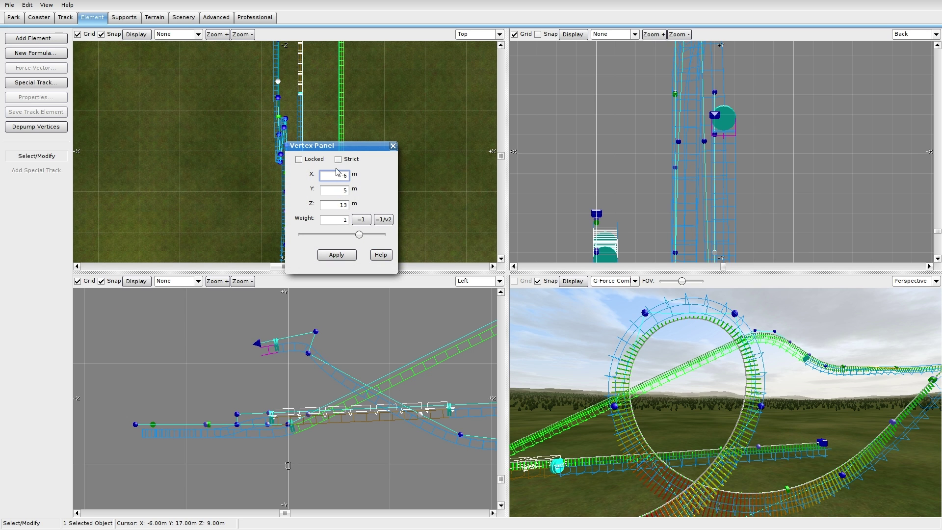
click(338, 160)
click(309, 355)
click(338, 160)
click(391, 147)
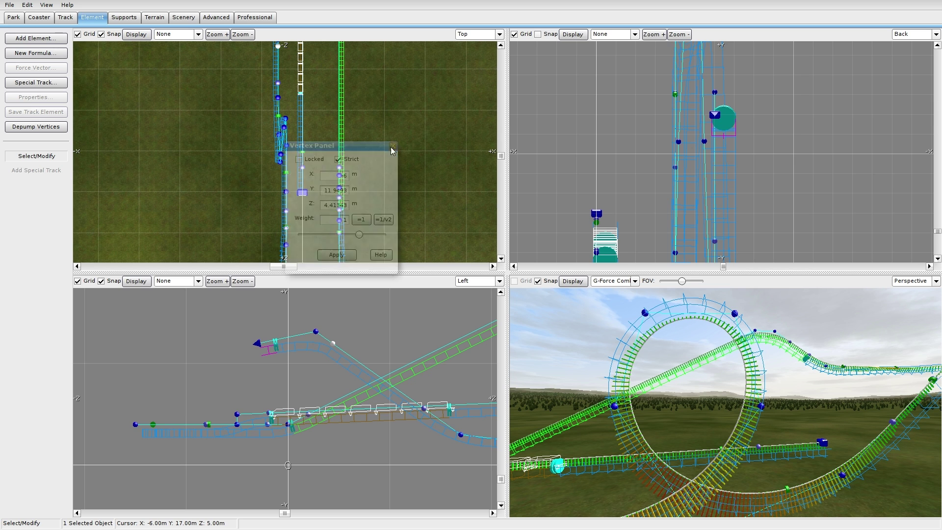
Stretch the crest by moving its peak vertex and the track end further along the track, lowering the end
right_drag(376, 370, 339, 369)
drag(314, 314, 196, 349)
drag(278, 331, 145, 315)
click(232, 317)
right_drag(239, 324, 361, 330)
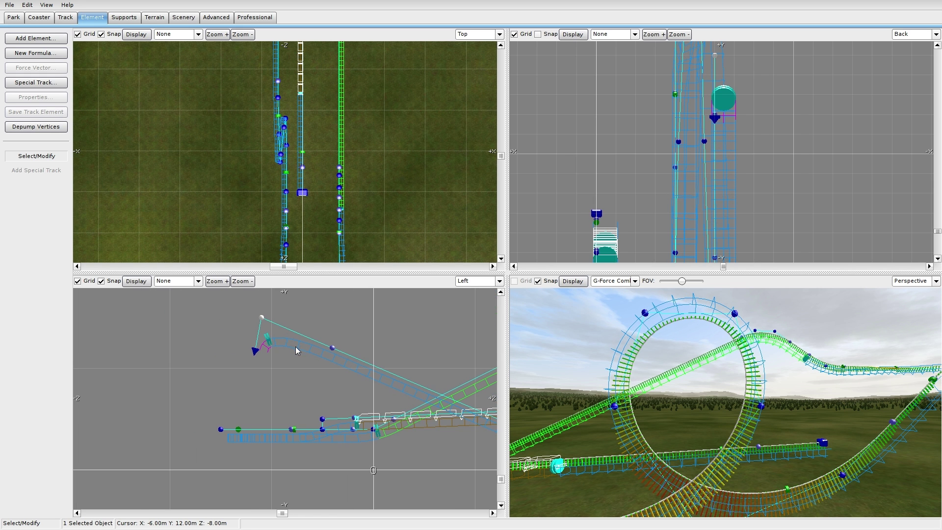
Reshape the crest by adjusting its peak vertex, the strict vertex before it and the track end into a gentle descent
mouse_move(259, 316)
mouse_down()
mouse_move(284, 327)
mouse_move(213, 352)
mouse_up()
drag(292, 327, 283, 319)
right_drag(314, 346, 283, 387)
drag(262, 362, 281, 374)
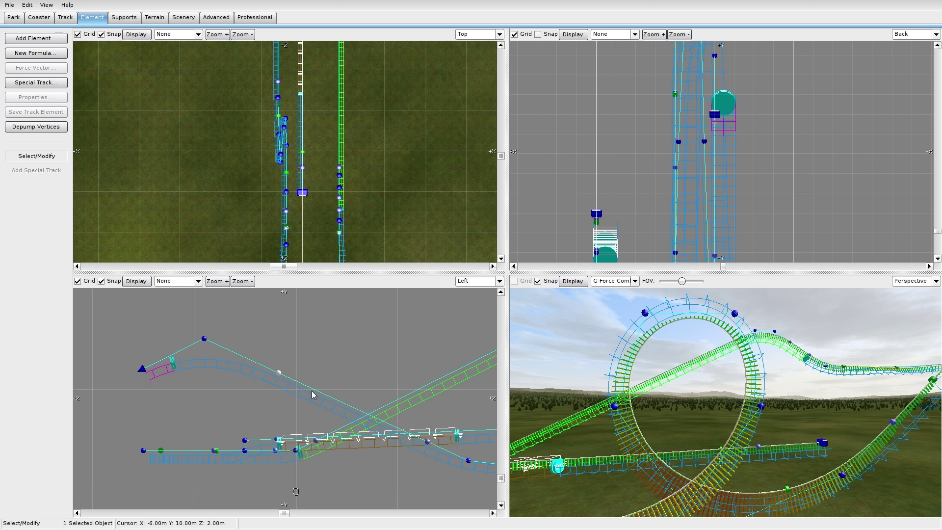
click(136, 373)
drag(134, 374, 124, 378)
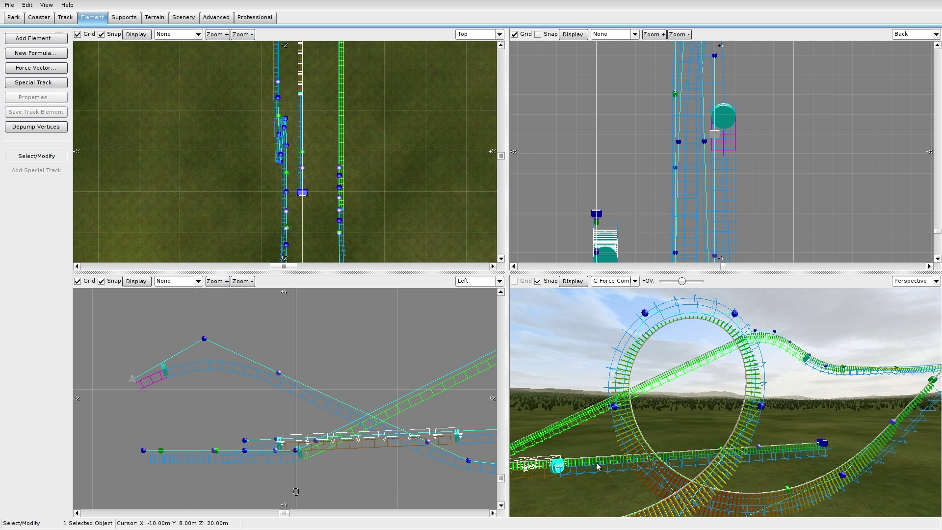
Select the loop's vertices and roll points and depump them
right_drag(400, 416, 146, 379)
drag(250, 179, 290, 114)
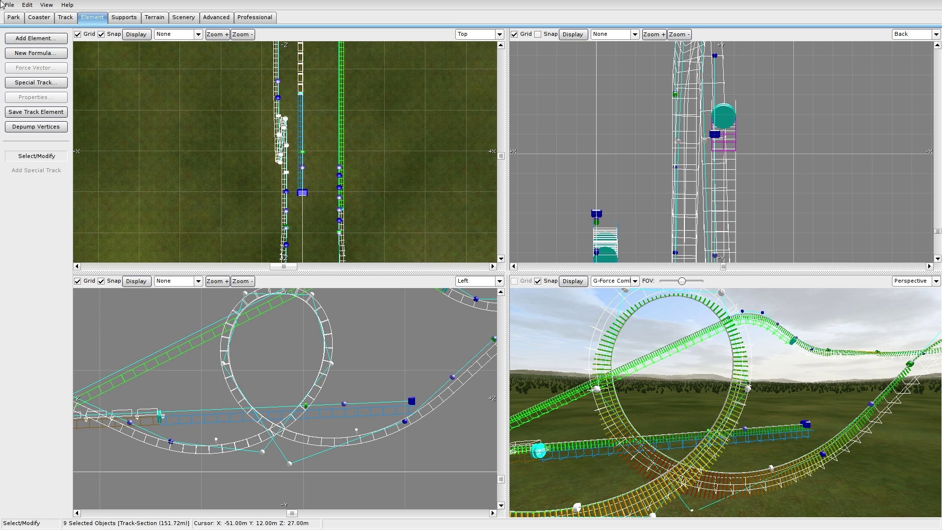
click(49, 126)
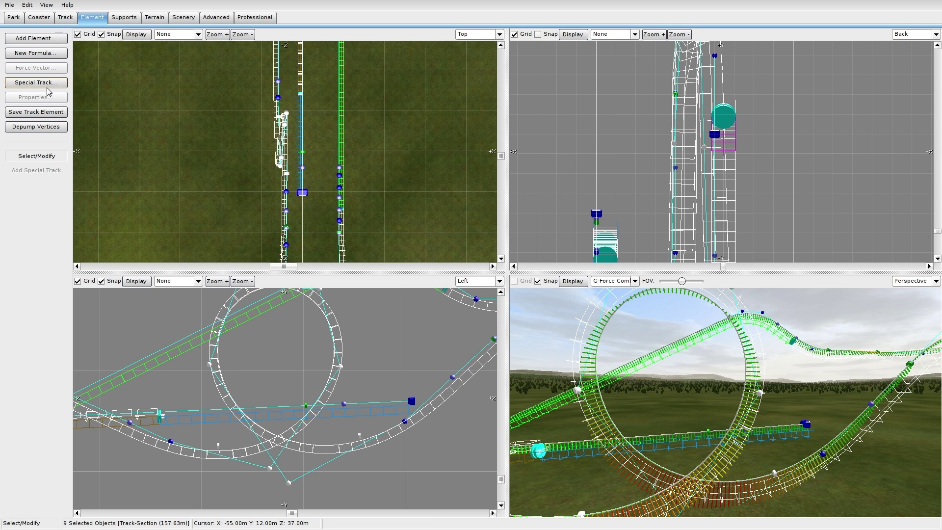
click(42, 42)
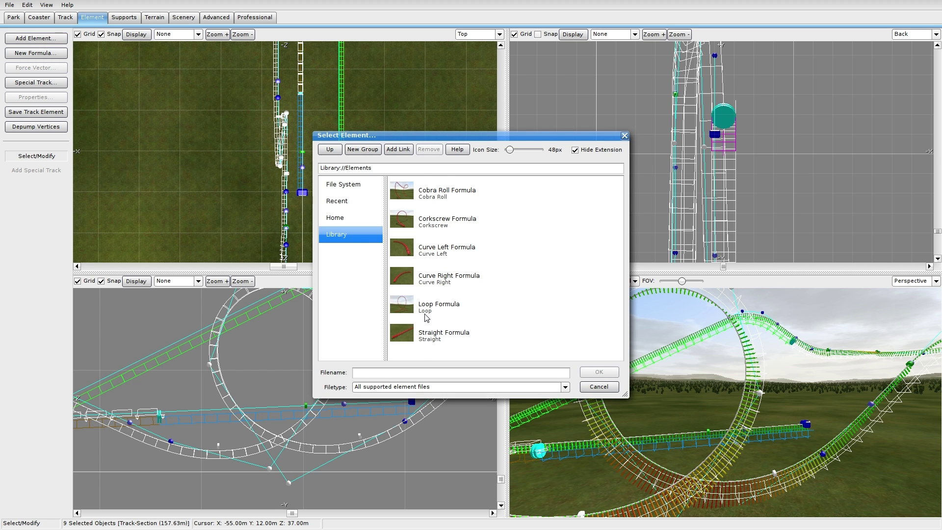
click(625, 136)
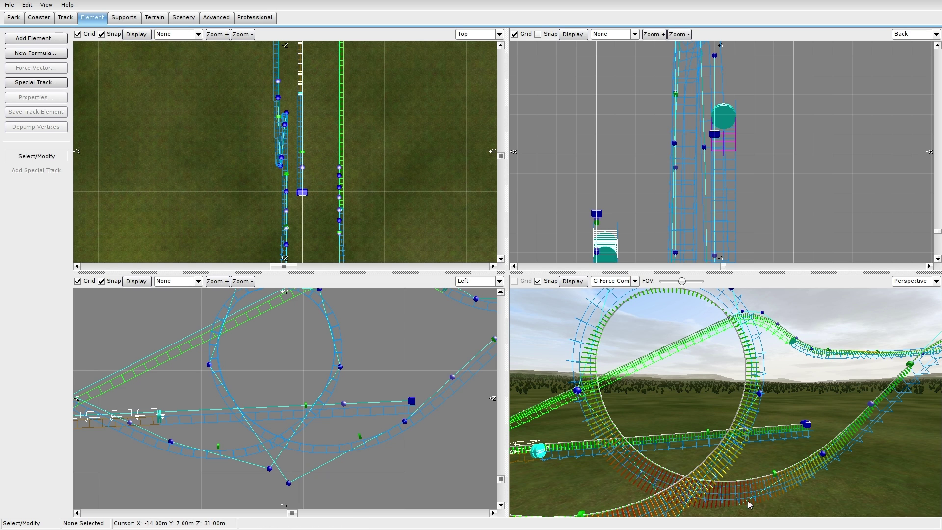
Move the loop's descending-side and exit vertices, together with the second top vertex, about 0.5 m outward in the side view
right_drag(370, 358, 365, 372)
drag(265, 472, 269, 476)
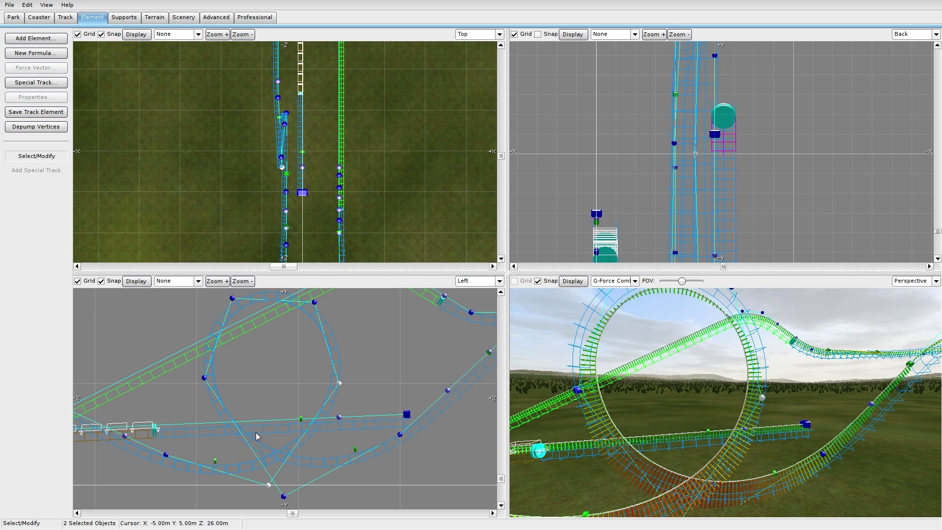
shift+click(315, 302)
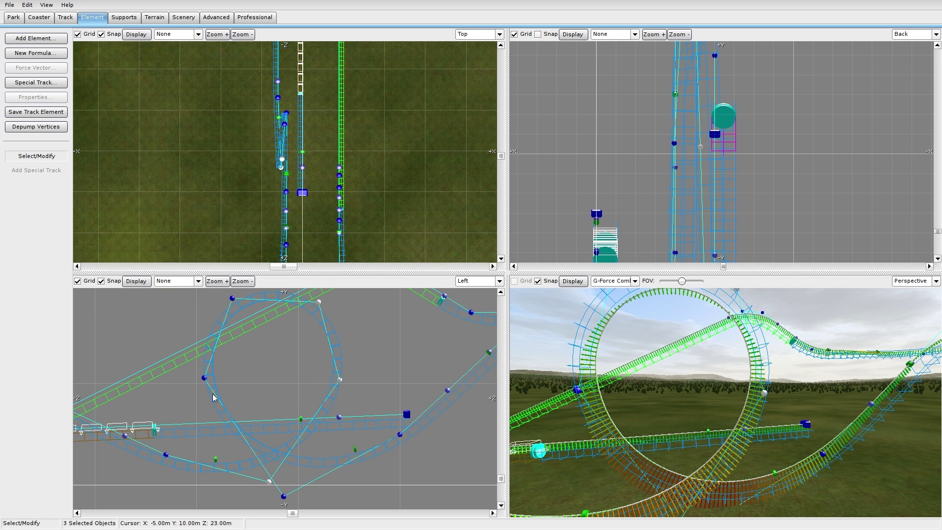
Disable snapping in the top view and shift the loop's descending-side vertex about 0.5 m sideways towards the exit track
right_drag(214, 397, 273, 368)
mouse_move(286, 195)
right_down()
mouse_move(304, 237)
mouse_move(296, 182)
right_up()
scroll(307, 239, up, 1)
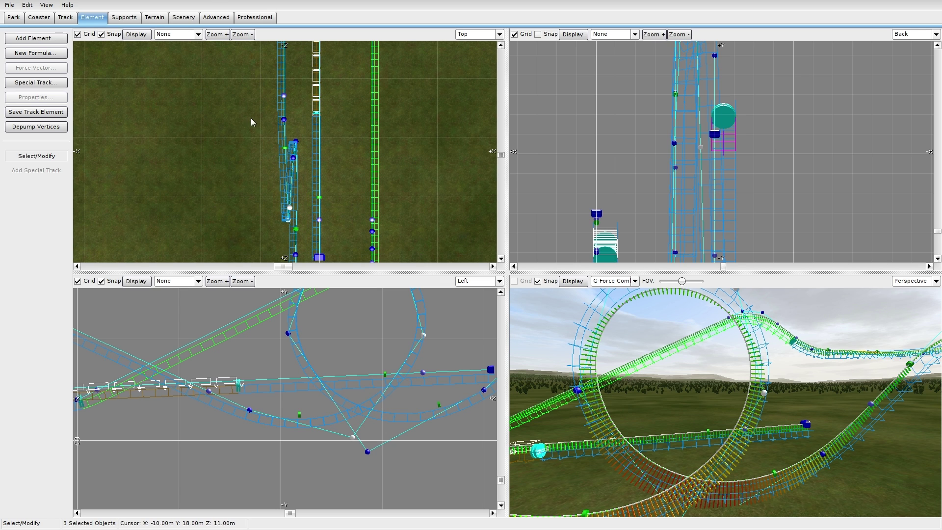
click(303, 210)
scroll(302, 180, up, 2)
right_drag(298, 188, 292, 147)
click(110, 35)
scroll(228, 174, up, 2)
click(262, 197)
drag(262, 199, 250, 197)
scroll(249, 196, down, 2)
right_drag(254, 157, 286, 233)
scroll(264, 201, down, 2)
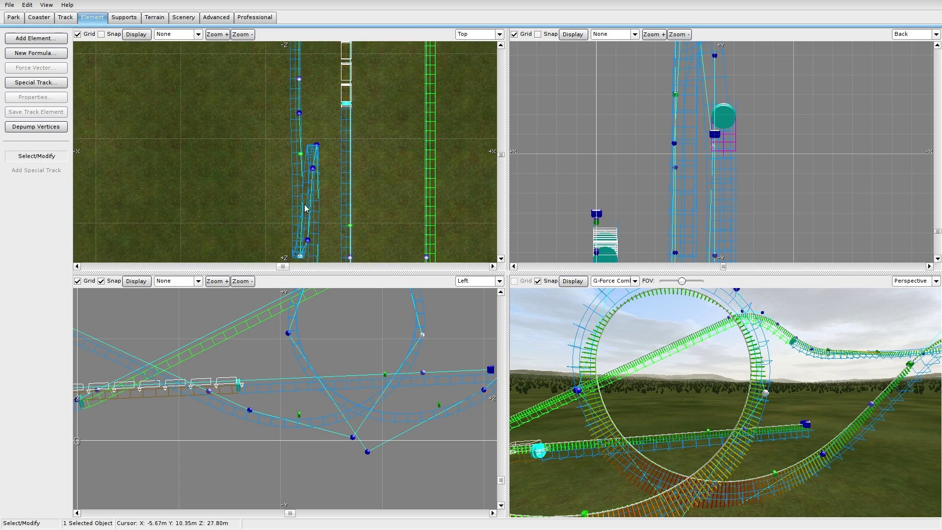
Nudge the loop's second top vertex slightly sideways towards the exit track to even out the offset
scroll(304, 208, up, 2)
click(297, 172)
scroll(299, 187, up, 2)
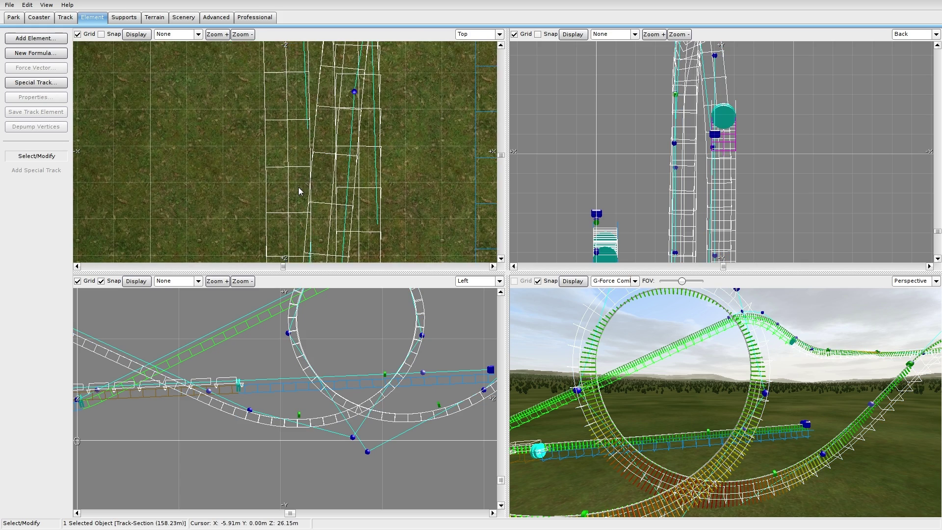
scroll(294, 187, down, 3)
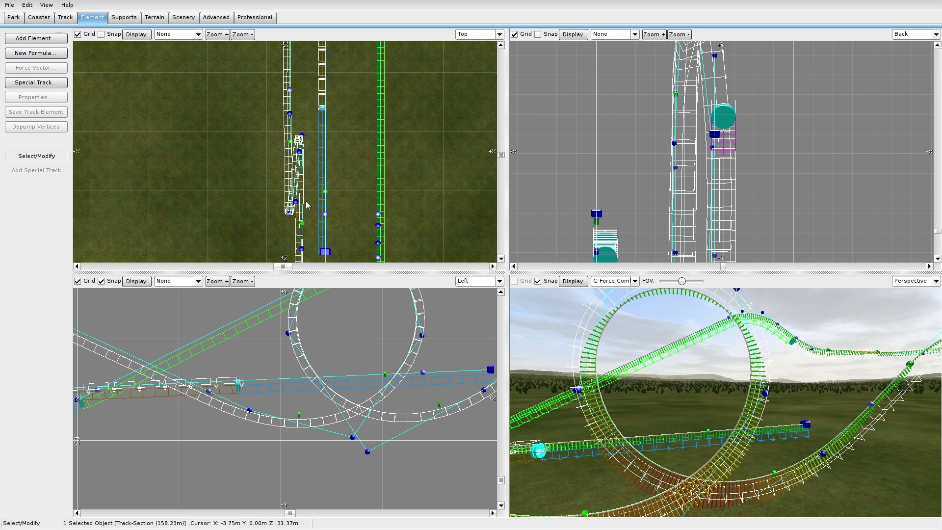
click(294, 202)
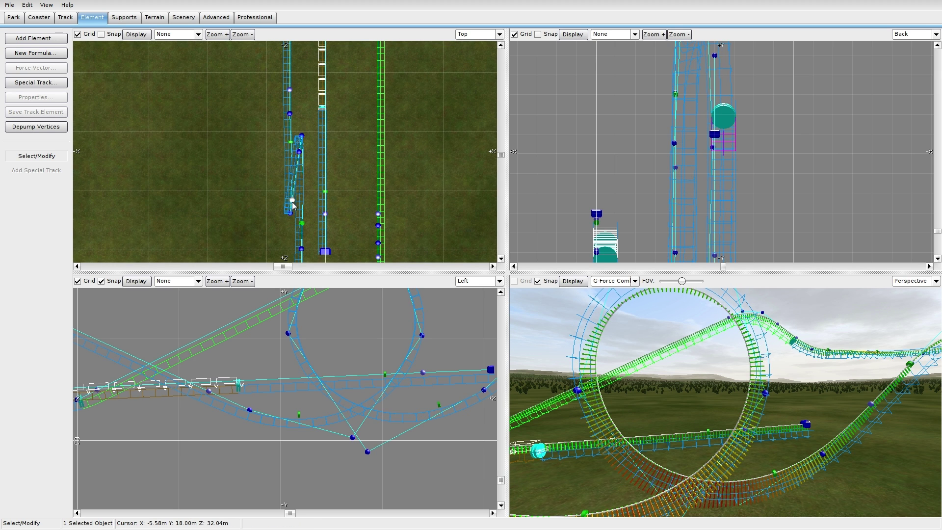
drag(293, 202, 294, 202)
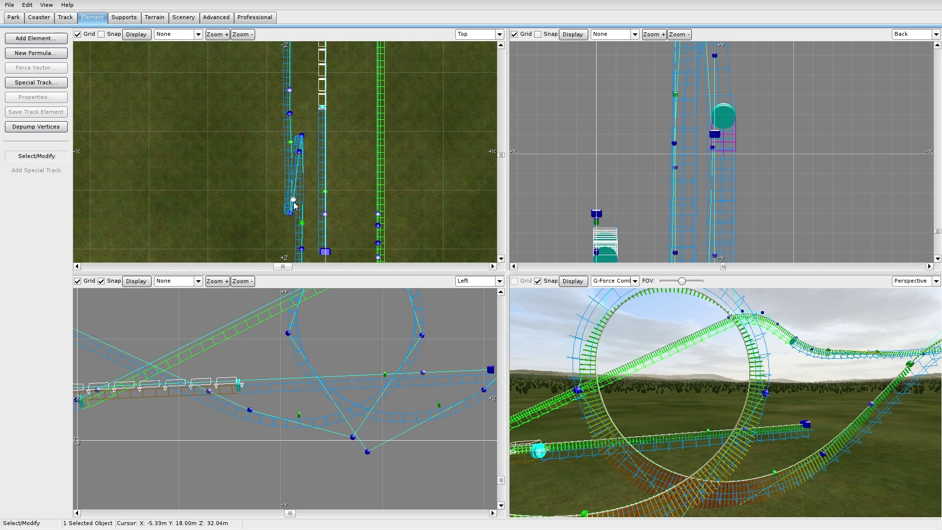
Raise the loop's exit vertex by about 0.7 m in the side view
double_click(290, 142)
click(415, 179)
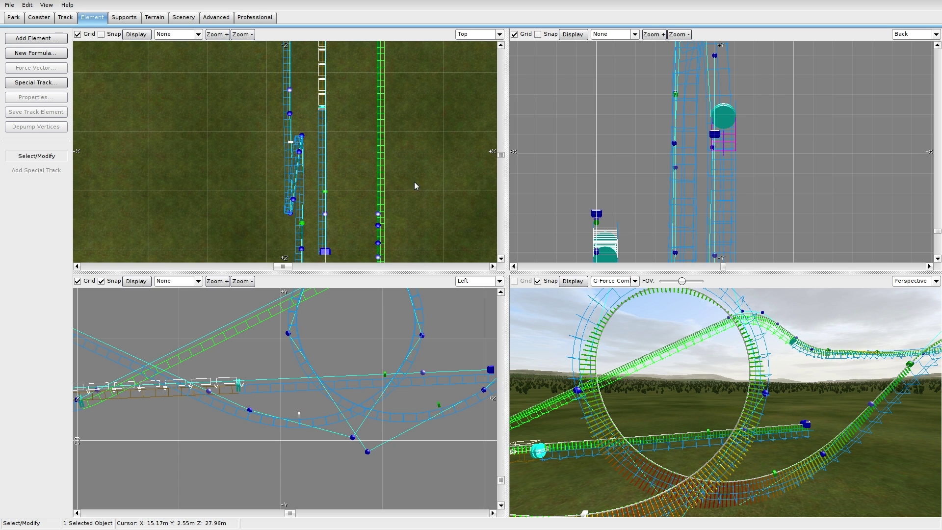
click(354, 437)
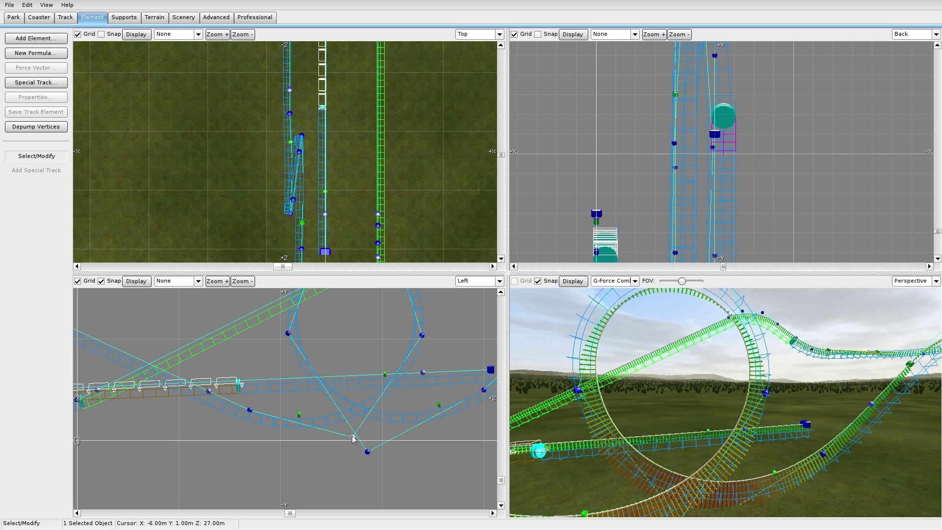
drag(354, 437, 351, 430)
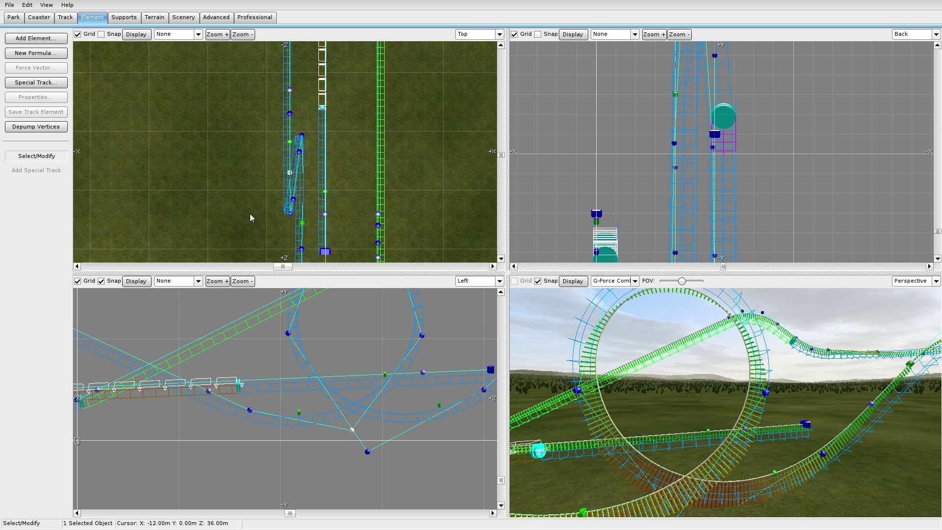
Move the vertex following the loop's exit about 1 m further along the track and raise the loop's entry vertex about 1 m
scroll(286, 175, up, 3)
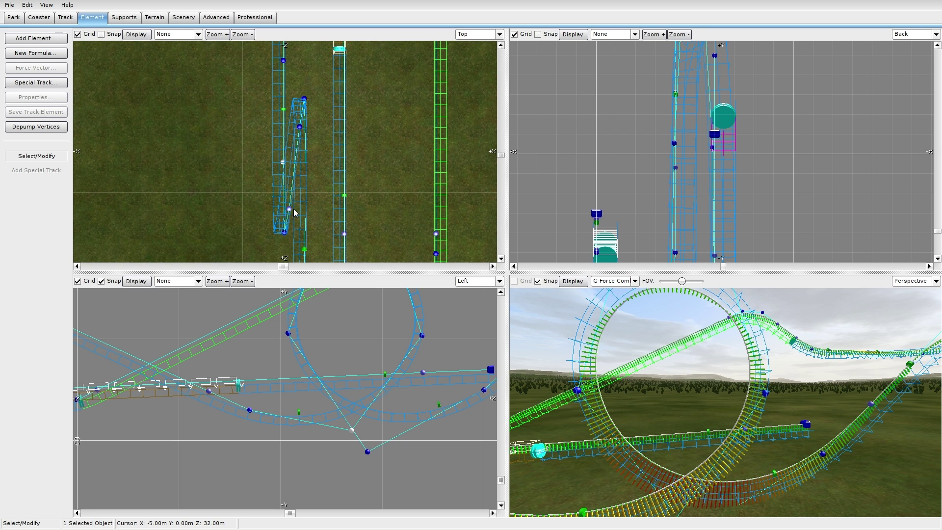
mouse_move(265, 420)
right_down()
mouse_move(406, 430)
mouse_move(266, 420)
right_up()
right_drag(836, 424, 724, 368)
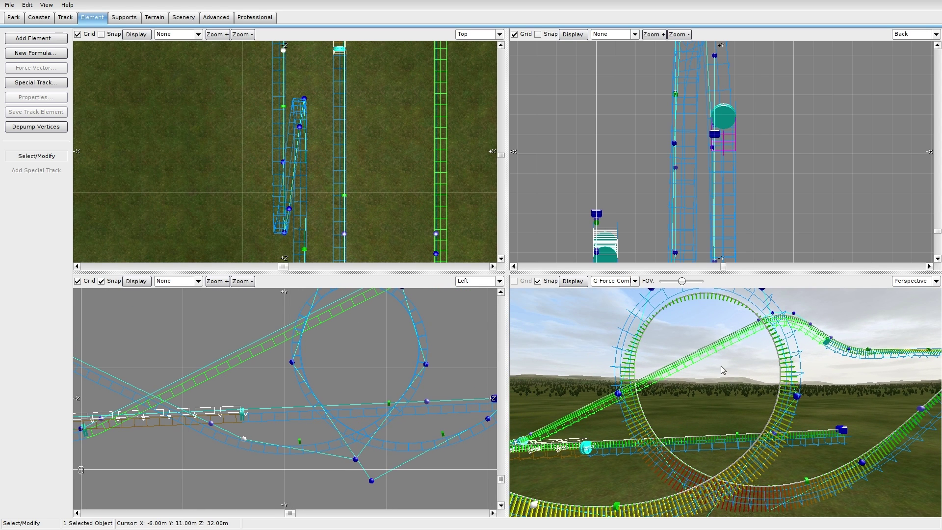
right_drag(412, 465, 326, 444)
drag(285, 462, 285, 455)
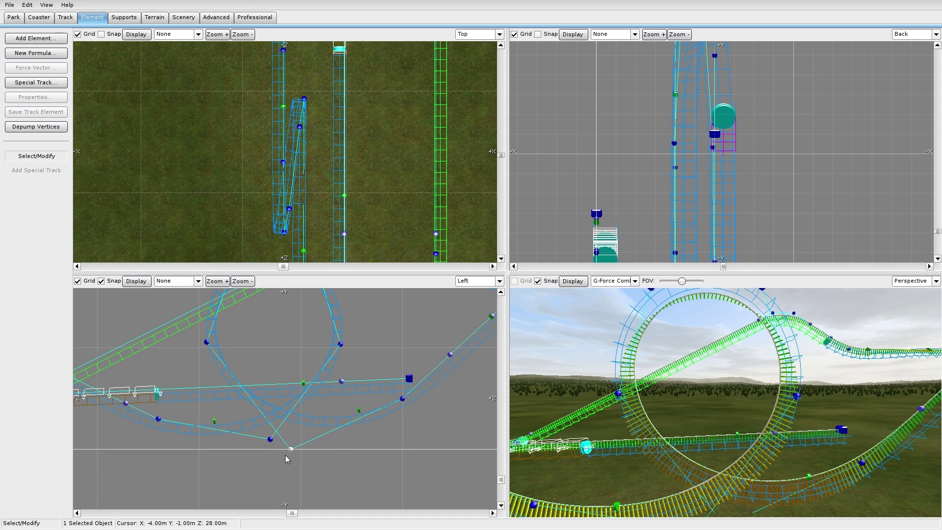
Try moving the loop's second top vertex outward in the side and top views, and undo the move
right_drag(319, 301, 338, 342)
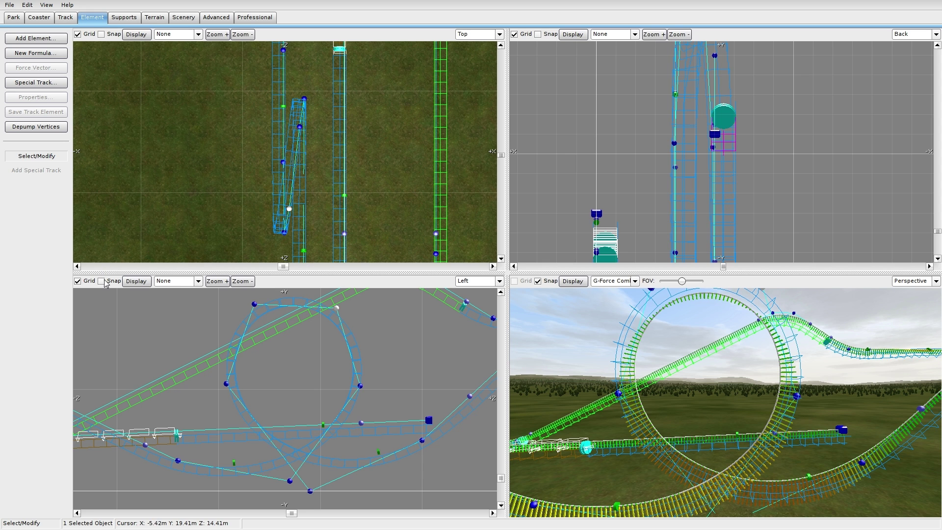
right_drag(307, 313, 305, 428)
scroll(309, 344, up, 3)
scroll(304, 428, up, 3)
right_drag(366, 408, 346, 402)
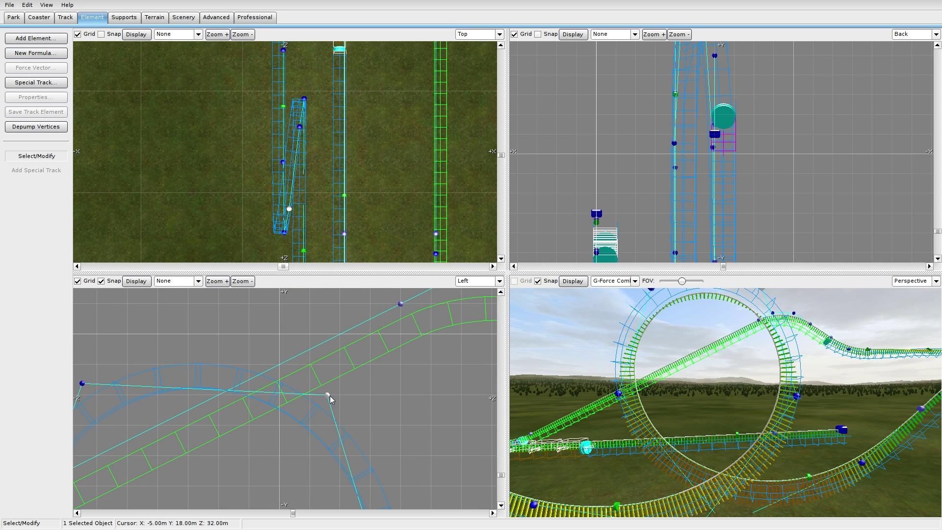
drag(329, 395, 331, 393)
drag(290, 214, 286, 210)
key(ctrl+z)
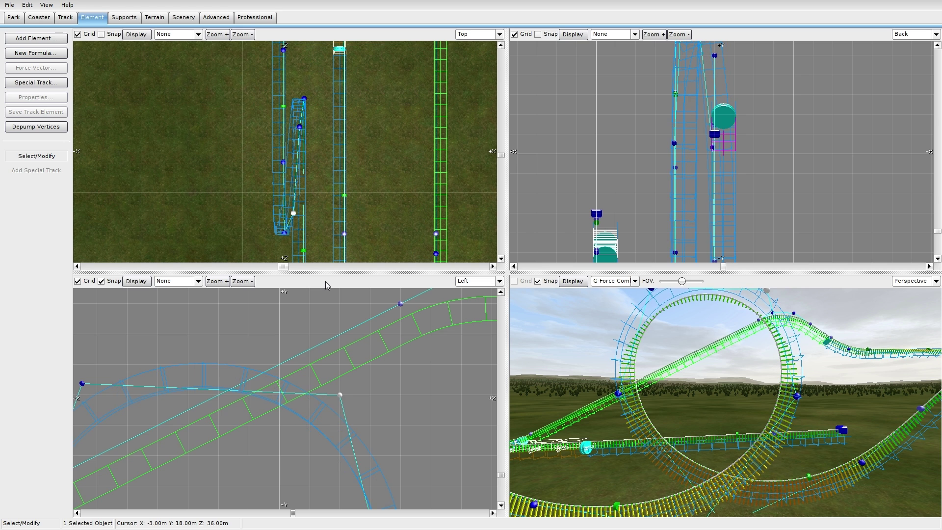
key(ctrl+y)
Disable side-view snapping and move the loop's descending-side, exit and second top vertices together about 0.6 m inward
click(100, 282)
scroll(313, 396, down, 4)
right_drag(314, 396, 356, 316)
scroll(359, 333, down, 2)
right_drag(353, 395, 348, 383)
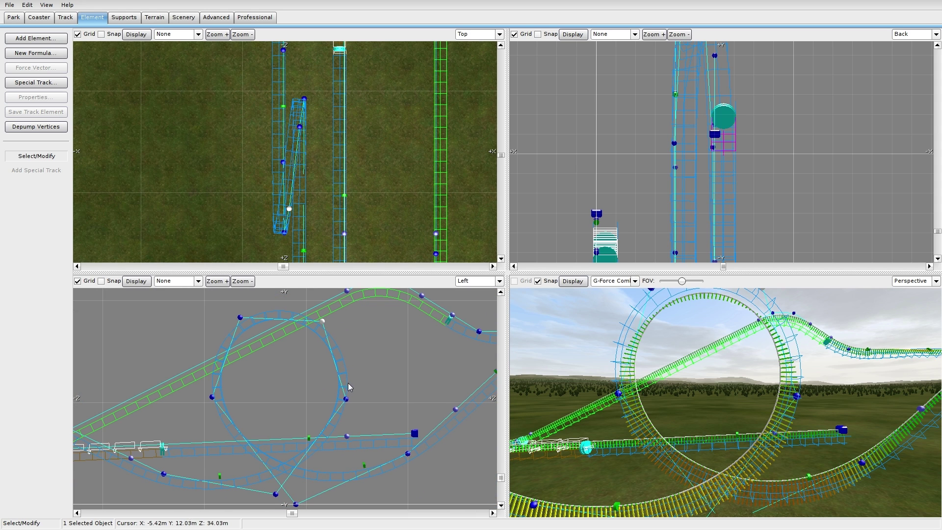
click(346, 399)
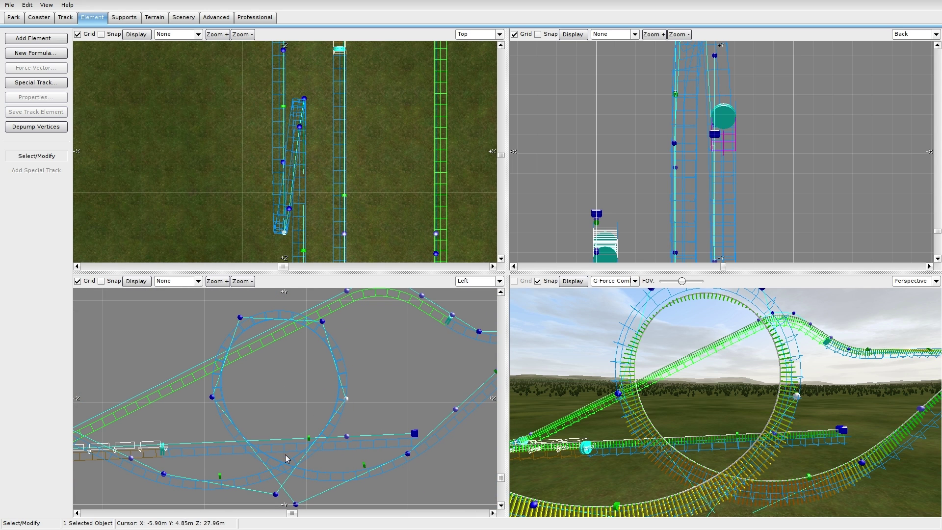
shift+click(277, 494)
shift+click(322, 322)
right_drag(310, 398, 316, 357)
drag(295, 455, 276, 452)
Move the loop's first top vertex and climbing-side vertex about 0.6 m inward, lowering the top one slightly
right_drag(417, 330, 406, 380)
click(345, 359)
drag(229, 336, 234, 340)
drag(202, 413, 208, 412)
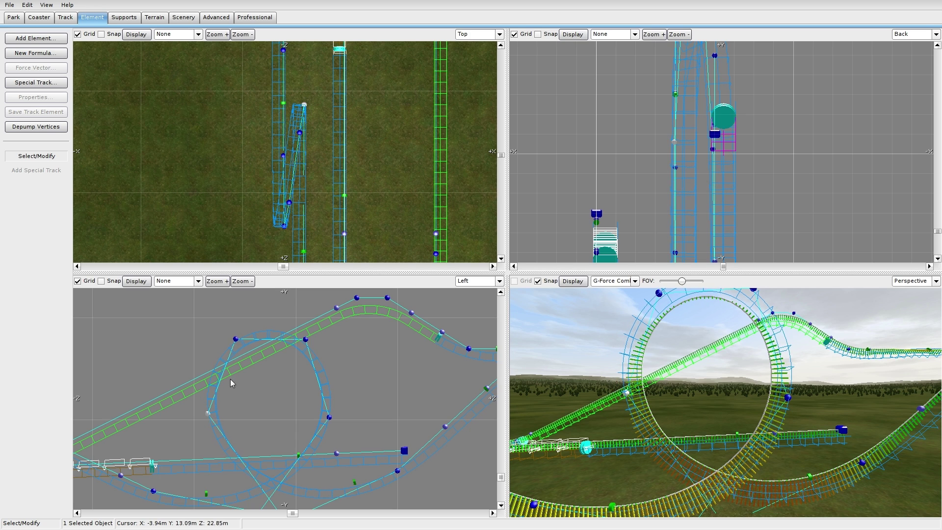
Move the loop's first top vertex about 0.5 m inward and lower both top vertices about 0.8 m in the side view
drag(235, 340, 239, 340)
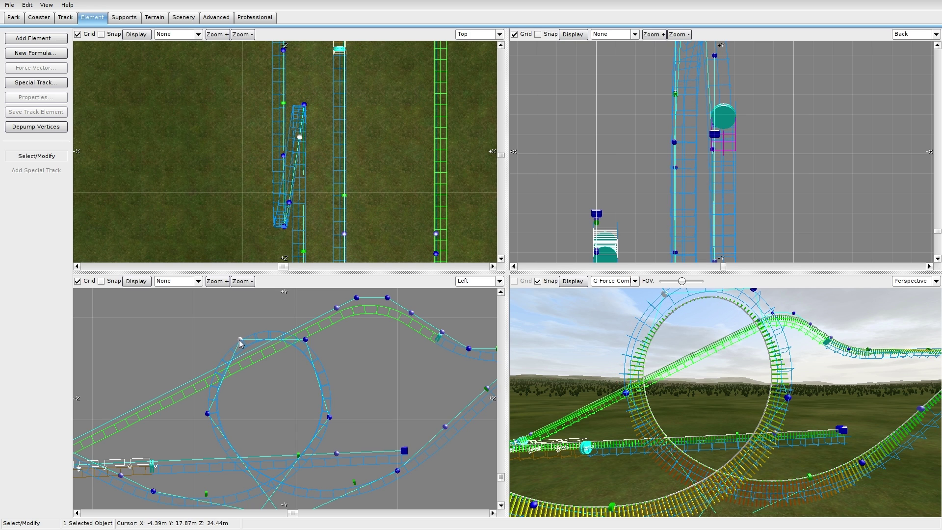
mouse_move(365, 400)
right_down()
mouse_move(358, 352)
mouse_move(366, 355)
mouse_move(368, 410)
right_up()
drag(346, 350, 247, 357)
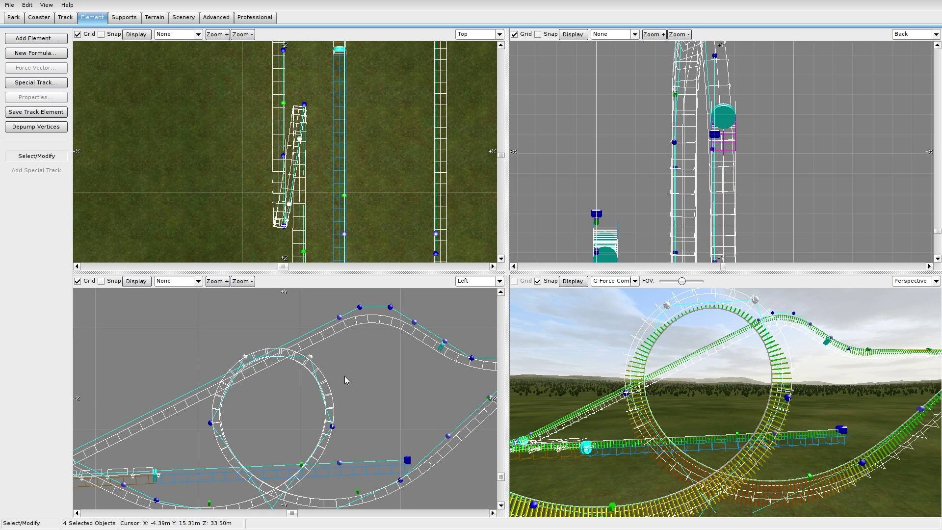
click(361, 378)
drag(348, 376, 245, 359)
click(379, 378)
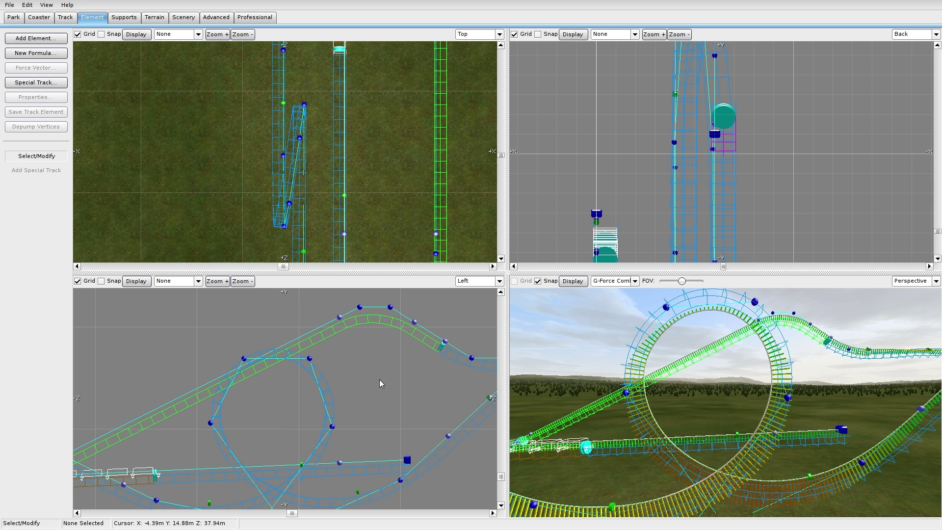
Try raising the loop's entry vertex about 1.4 m while shifting it slightly along the track, and undo the move
right_drag(330, 429, 325, 358)
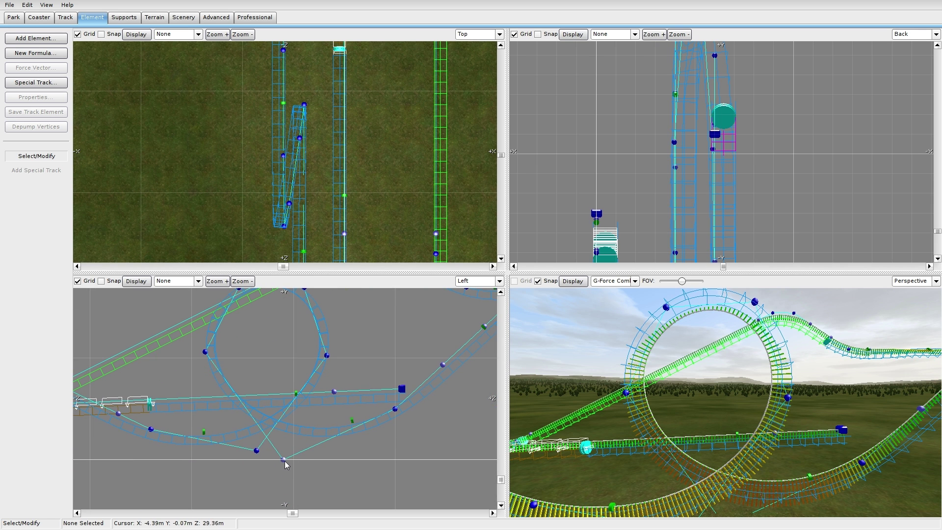
drag(284, 462, 290, 446)
right_drag(692, 364, 692, 441)
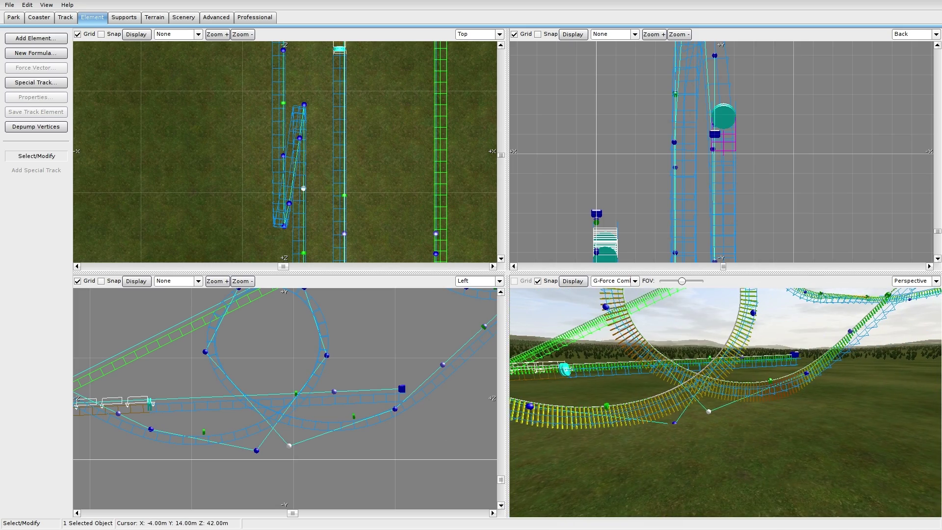
key(ctrl+z)
right_drag(844, 344, 775, 339)
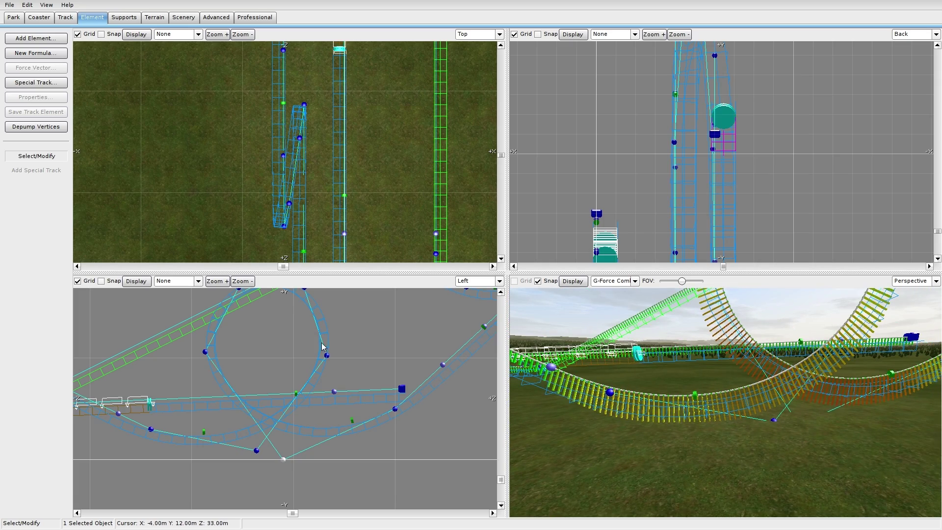
Try depumping the loop's climbing-side, descending-side and two top vertices together, and undo the result
scroll(322, 347, up, 2)
drag(363, 376, 199, 403)
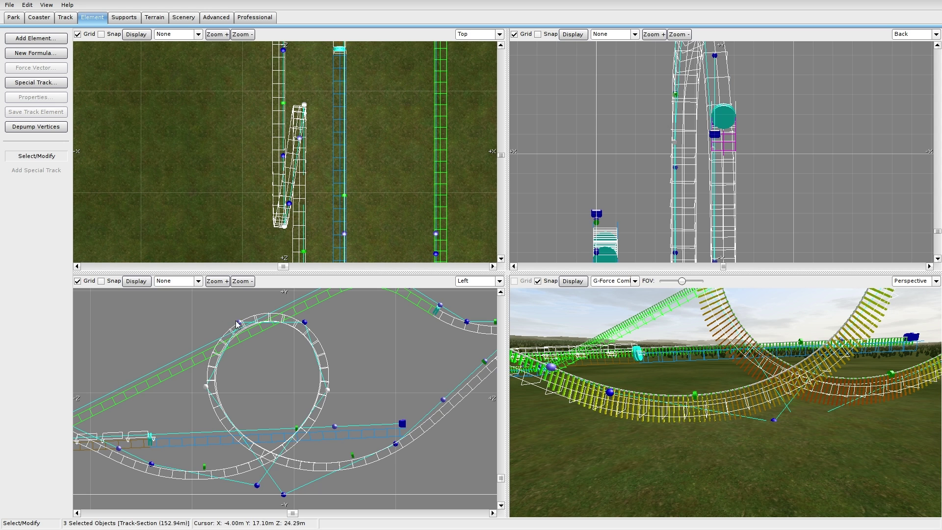
shift+click(307, 322)
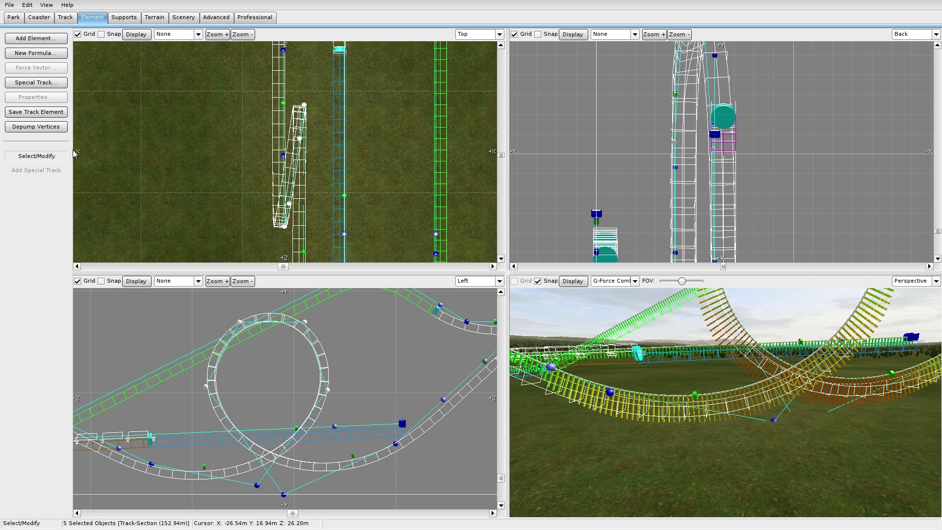
click(48, 129)
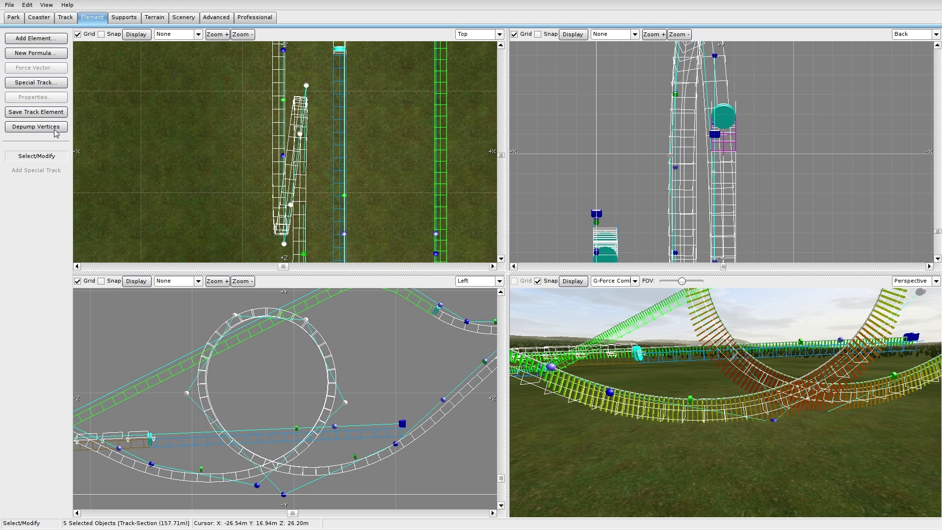
click(393, 357)
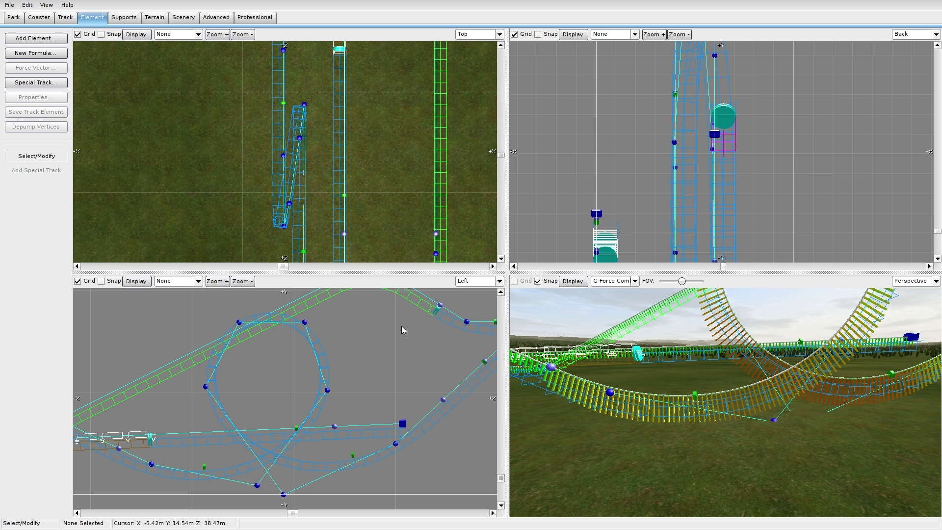
Shift the loop's two top vertices about 0.1 m sideways toward the exit side in the top view
right_drag(677, 134, 688, 206)
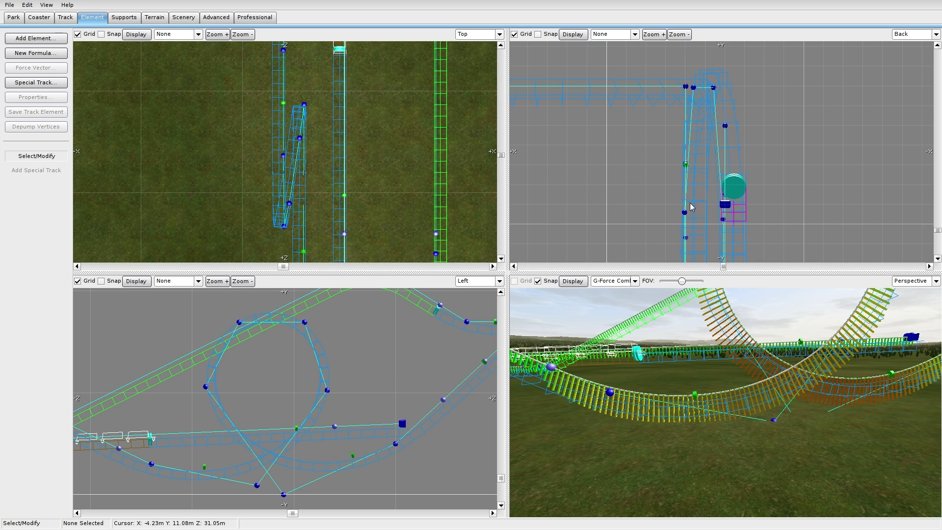
right_drag(302, 147, 300, 156)
scroll(303, 129, up, 3)
click(306, 144)
drag(306, 144, 305, 143)
right_drag(301, 150, 303, 98)
drag(293, 203, 292, 203)
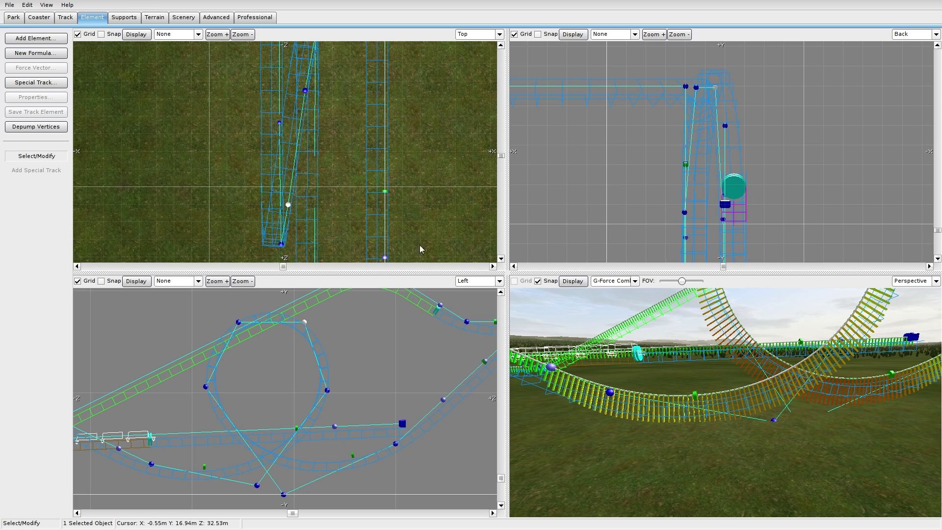
Examine the crest after the loop and the whole layout in the perspective and side views
mouse_move(765, 431)
right_down()
mouse_move(712, 412)
mouse_move(599, 398)
mouse_move(711, 432)
mouse_move(760, 428)
right_up()
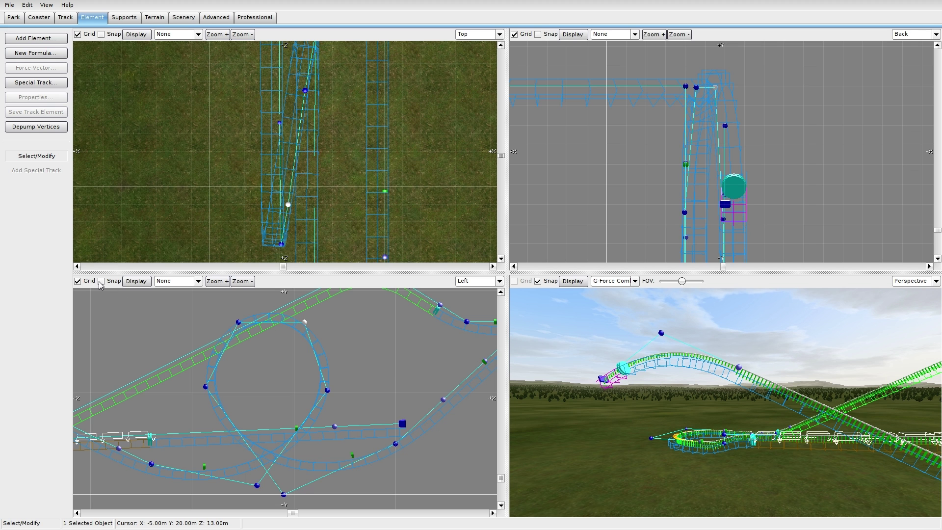
mouse_move(123, 340)
right_down()
mouse_move(423, 332)
mouse_move(449, 345)
mouse_move(395, 310)
mouse_move(261, 335)
right_up()
right_drag(366, 351, 324, 370)
scroll(442, 373, down, 3)
mouse_move(469, 375)
right_down()
mouse_move(391, 370)
mouse_move(311, 380)
right_up()
scroll(361, 378, down, 2)
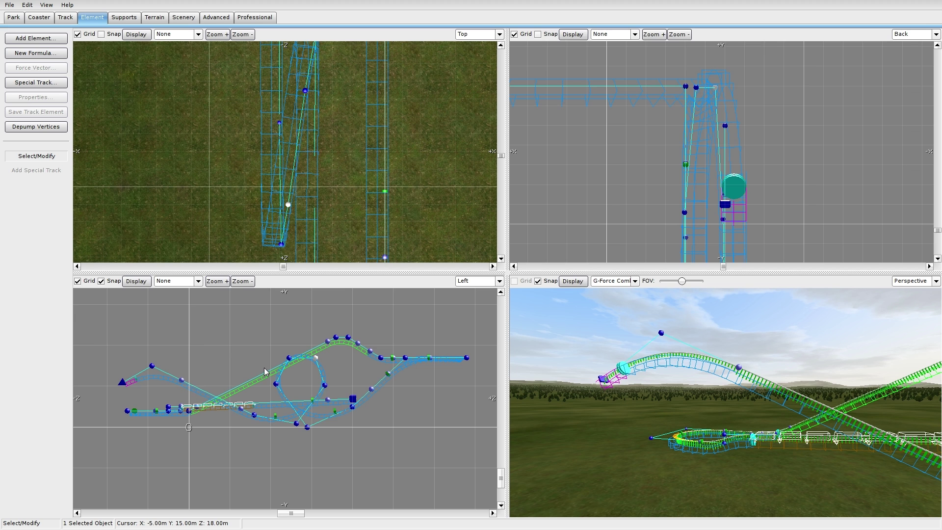
Move the loop's climbing-side and descending-side vertices slightly inward and down, and lower its two top vertices about 0.9 m
scroll(264, 367, up, 5)
right_drag(351, 377, 346, 408)
scroll(343, 395, up, 2)
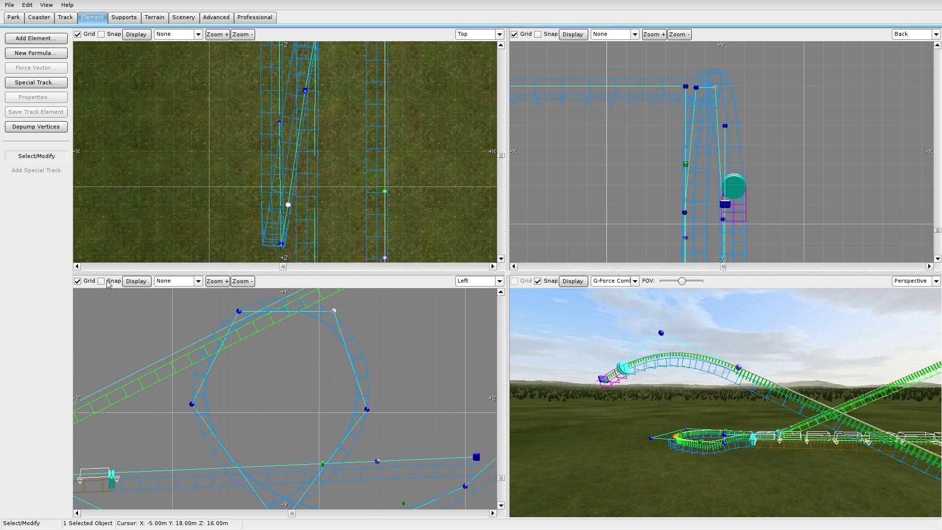
drag(191, 410, 195, 417)
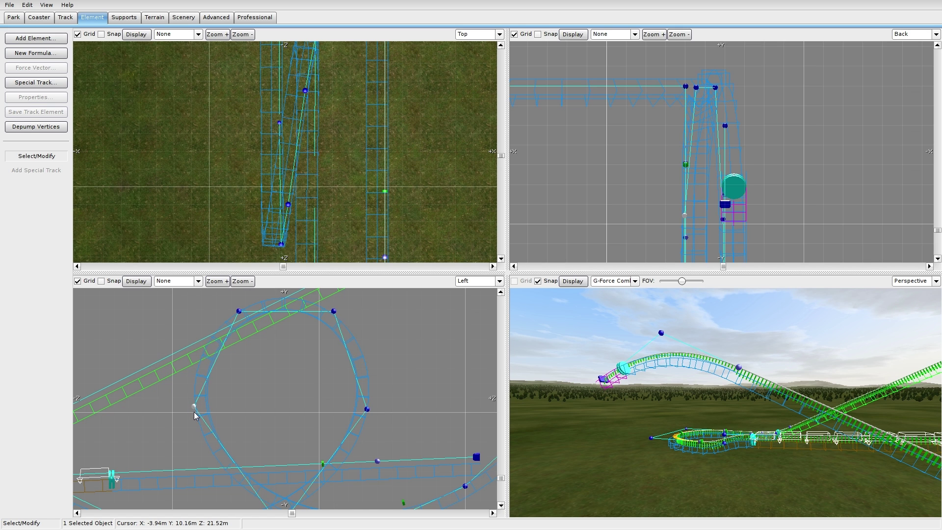
drag(368, 412, 366, 416)
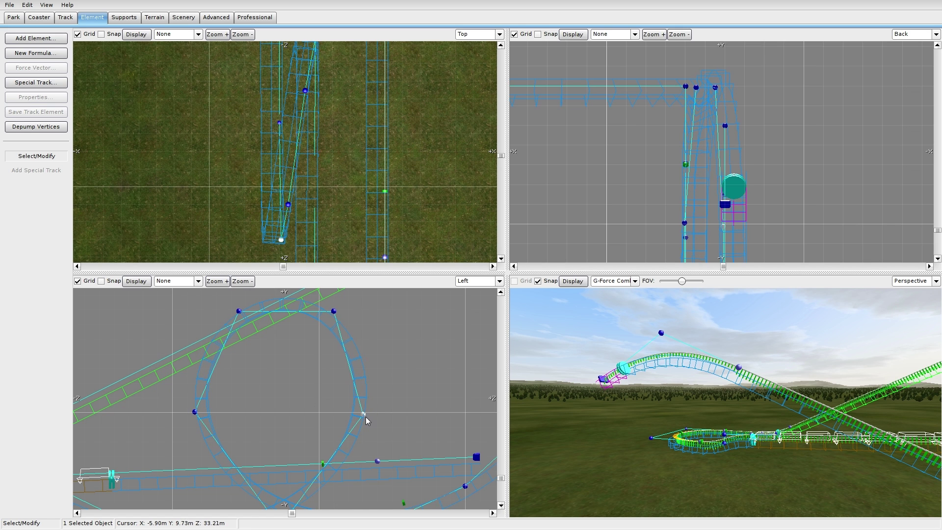
drag(382, 348, 234, 324)
click(399, 349)
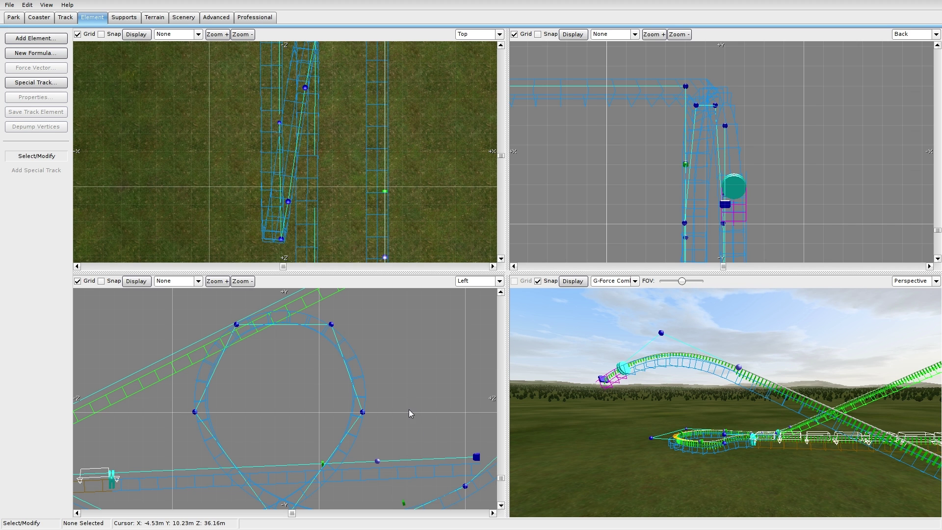
Move the loop's climbing-side and first top vertices together about 0.3 m inward in the side view
right_drag(132, 367, 346, 372)
scroll(319, 375, down, 5)
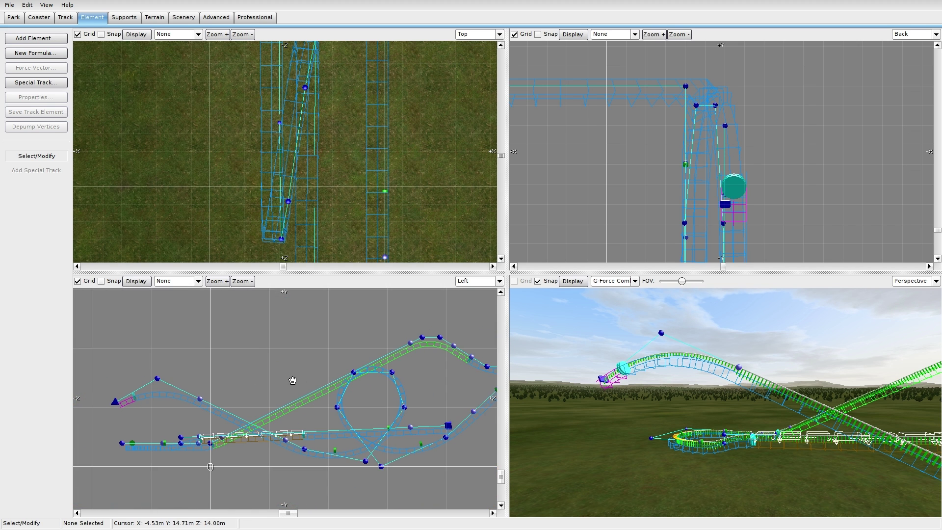
scroll(242, 402, up, 4)
drag(131, 414, 172, 325)
drag(161, 375, 167, 377)
right_drag(727, 397, 687, 390)
key(Up)
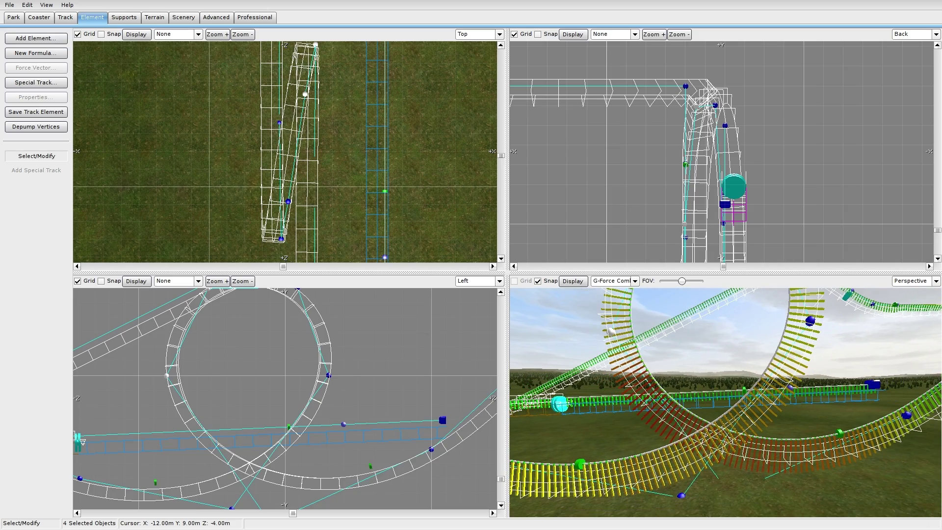
click(717, 356)
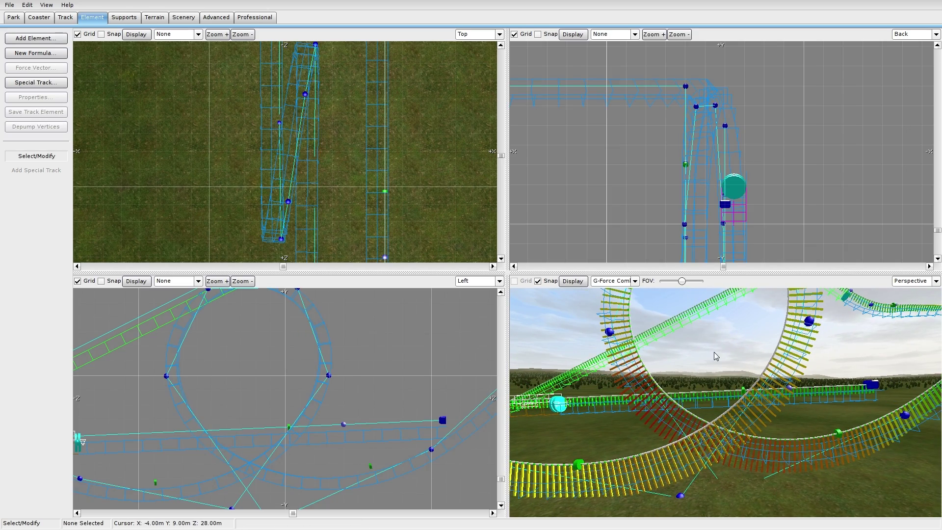
key(Down)
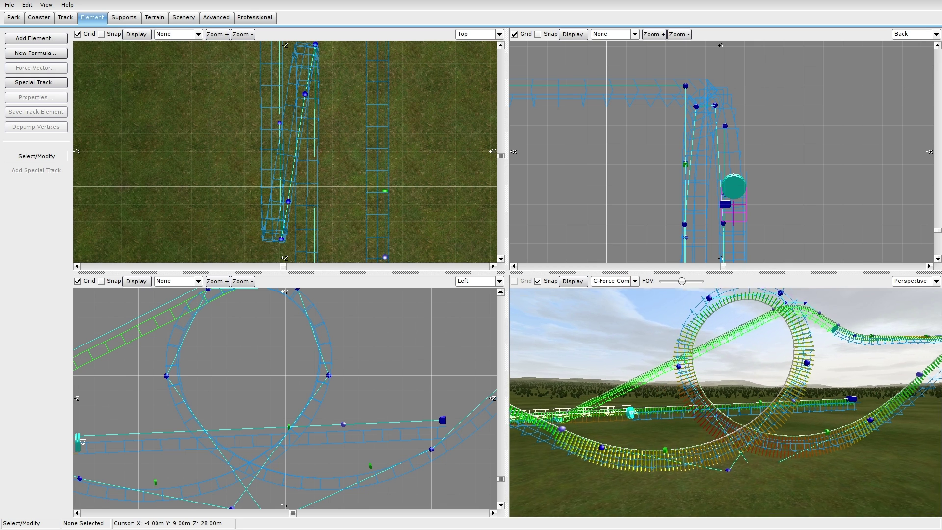
Move the loop's second top vertex about 0.4 m inward and raise both top vertices slightly
scroll(344, 332, up, 3)
drag(301, 322, 211, 322)
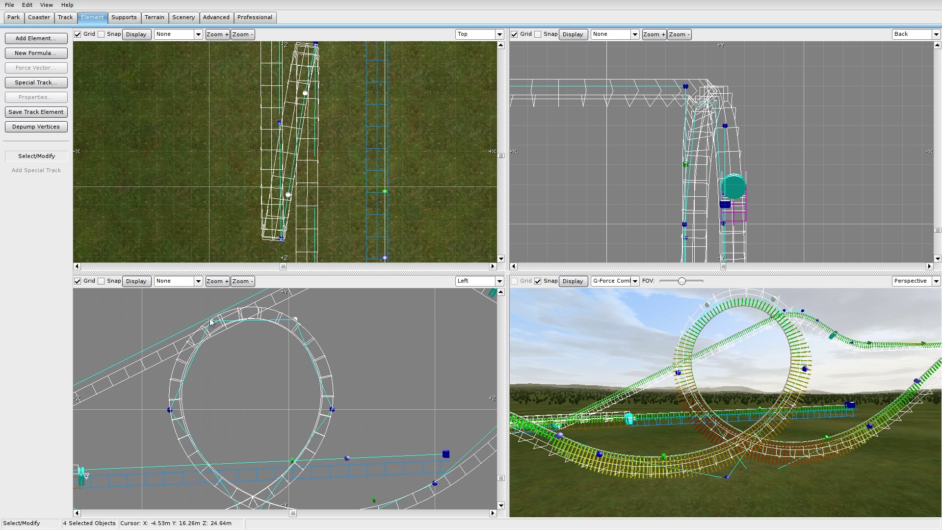
click(396, 333)
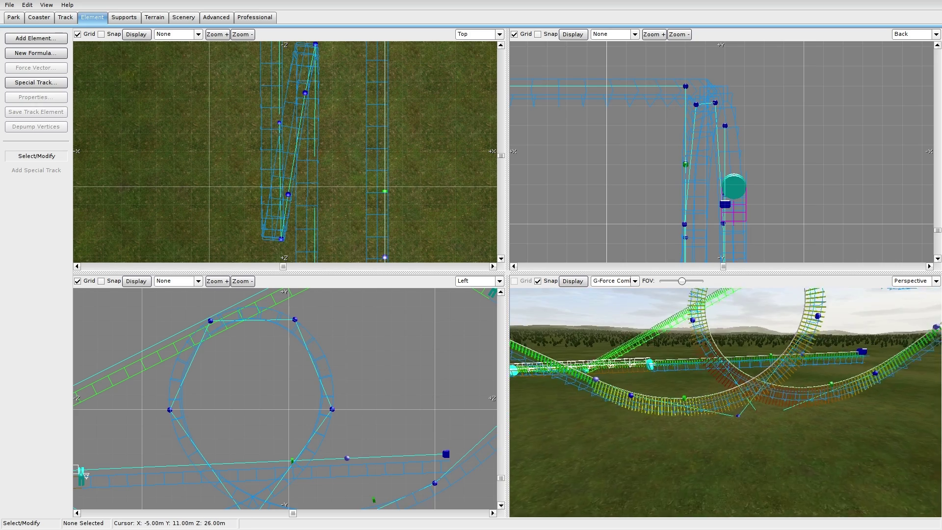
Enable side-view snapping and add three vertices after the crest, continuing the track in a wide right-hand turn
right_drag(540, 319, 543, 313)
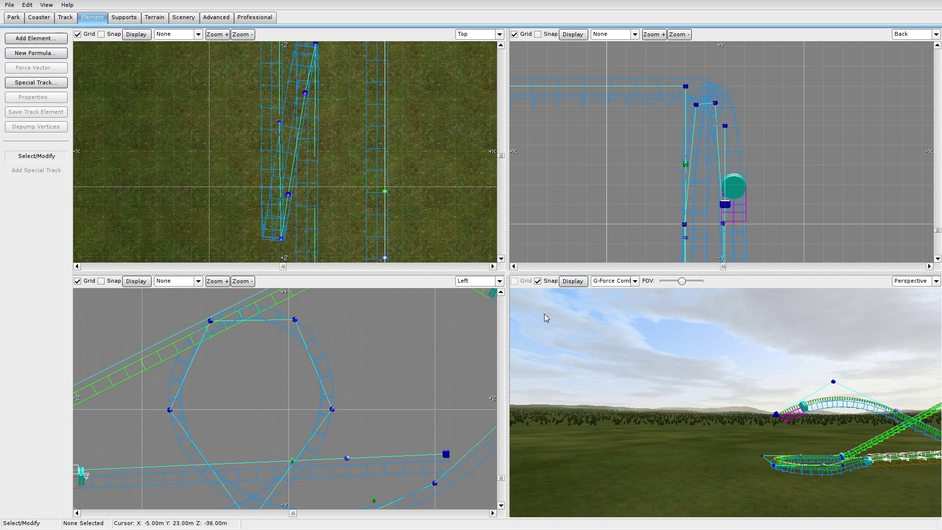
click(101, 281)
scroll(133, 422, down, 5)
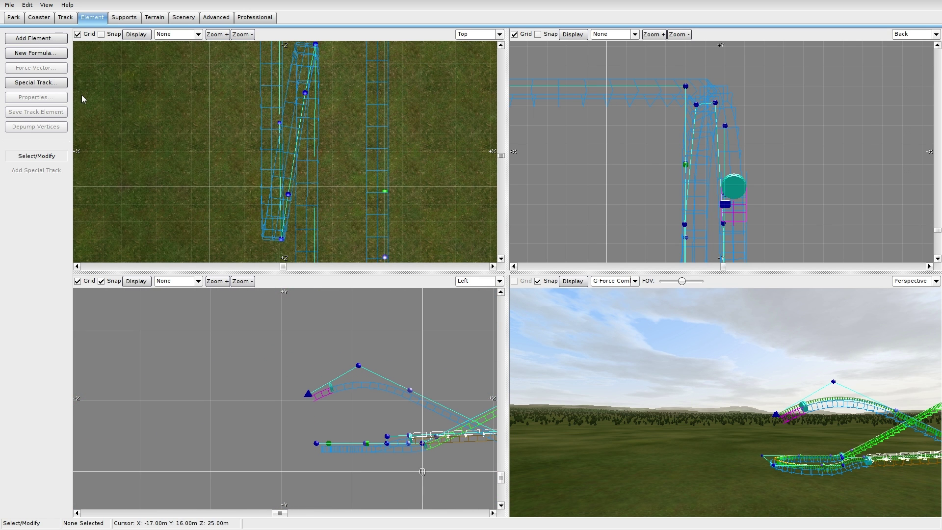
click(60, 20)
click(37, 200)
scroll(255, 216, down, 3)
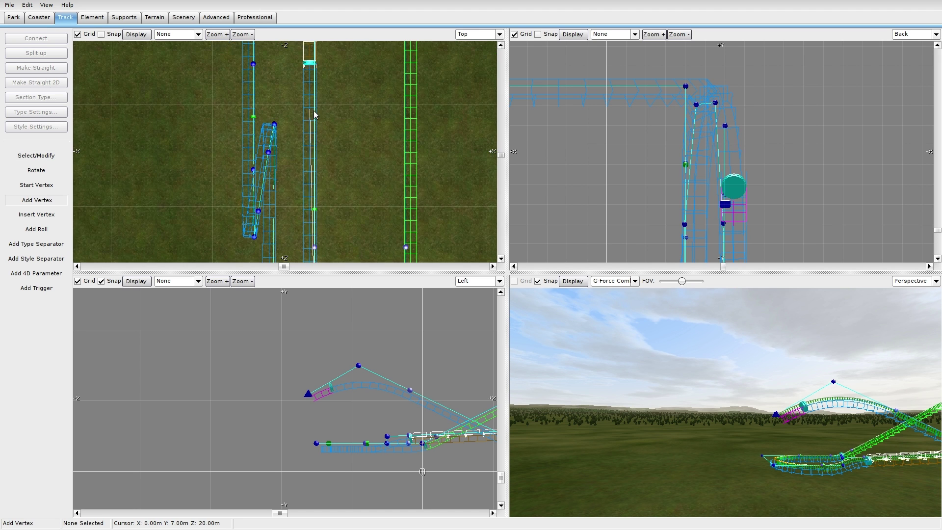
scroll(315, 114, down, 3)
click(348, 102)
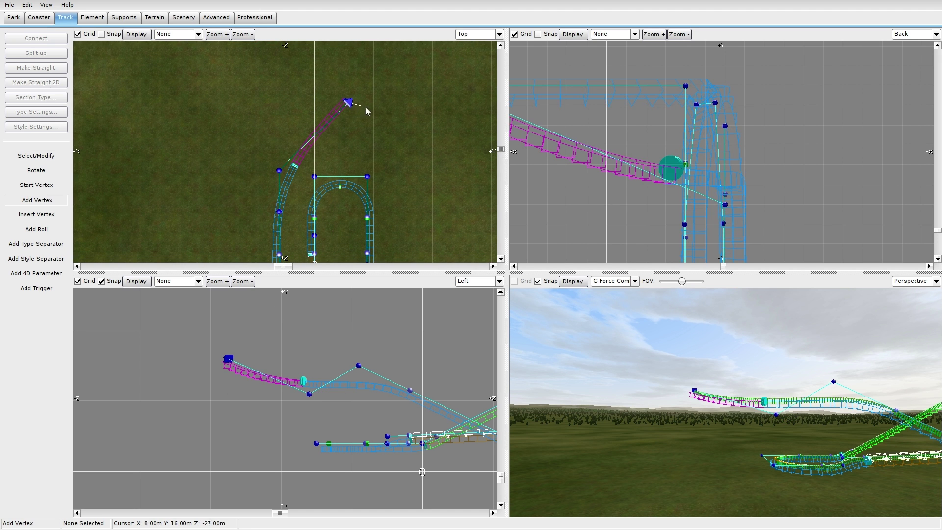
click(421, 111)
click(455, 151)
right_drag(377, 154, 294, 127)
key(Escape)
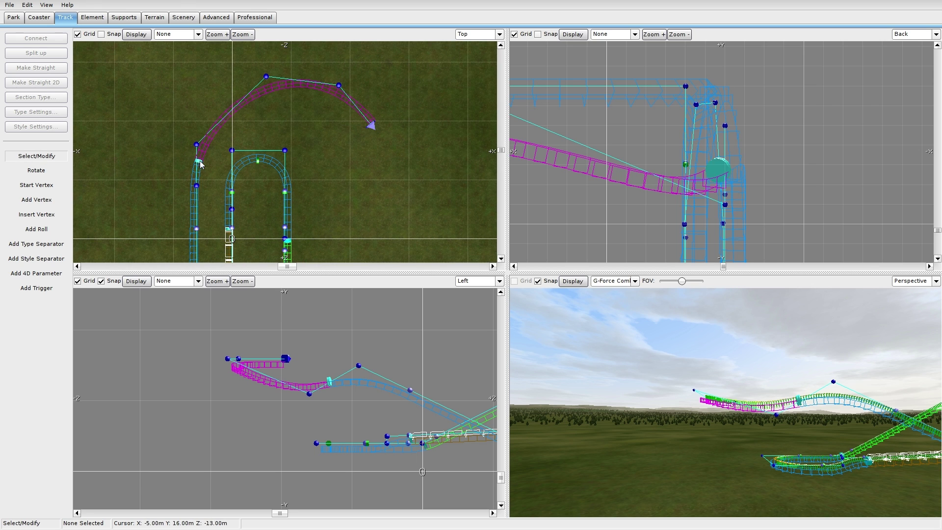
Move the turn's first new vertex about 3 m back, level with the second in the top view, and enable top-view snapping
drag(266, 77, 249, 85)
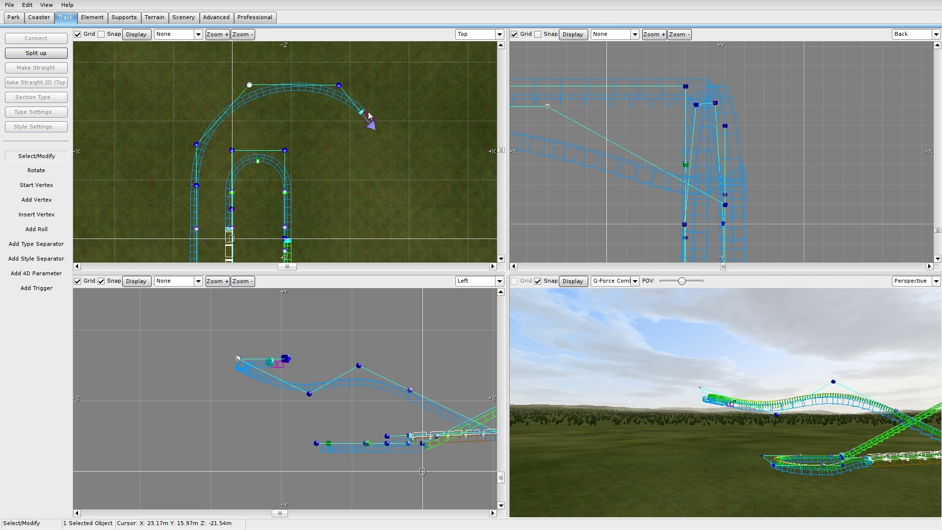
right_drag(545, 255, 573, 227)
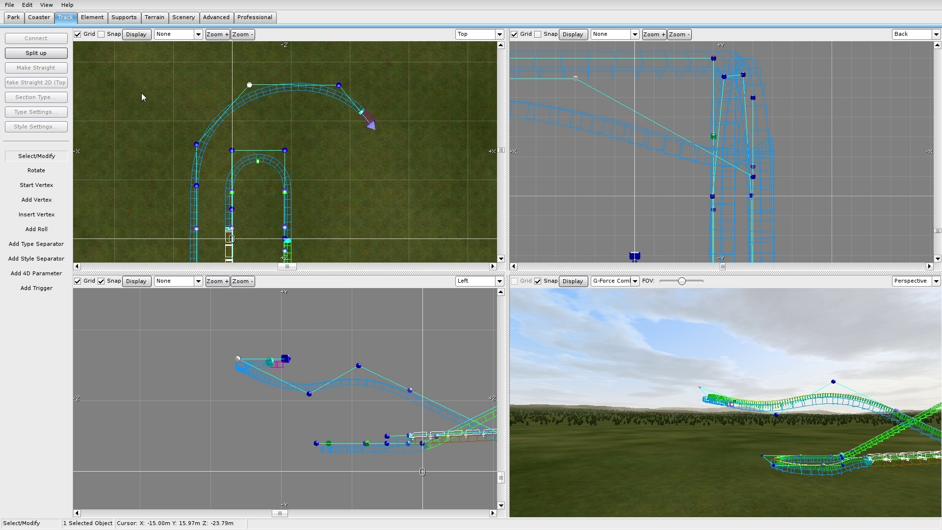
click(102, 35)
Raise the turn's starting vertex to about 13 m and lower the three new vertices to about 9, 7 and 5 m
right_drag(256, 366, 238, 332)
drag(219, 326, 212, 396)
drag(291, 363, 290, 354)
drag(220, 325, 213, 378)
click(289, 354)
drag(290, 355, 279, 409)
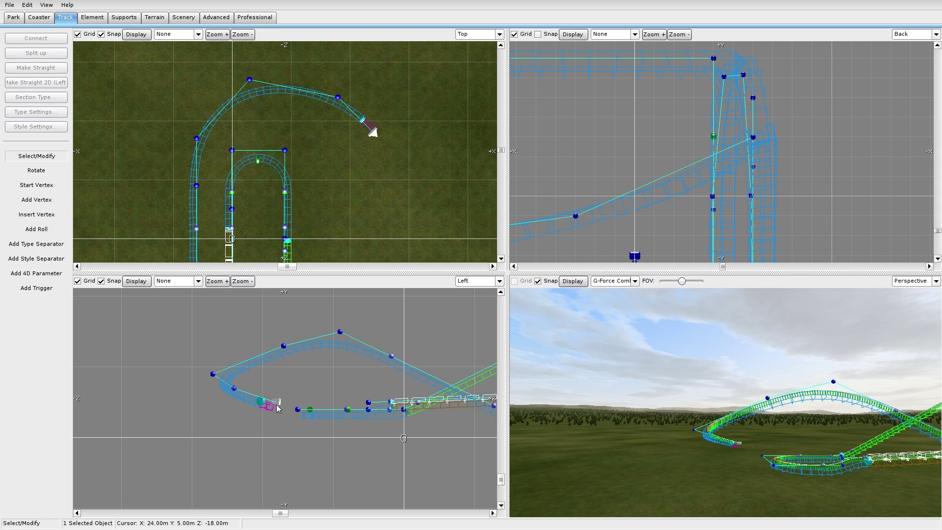
Lower the turn's second-to-last vertex to about 6 m and tighten the turn by shifting it about 2 m and the end vertex about 1 m sideways
drag(235, 387, 237, 392)
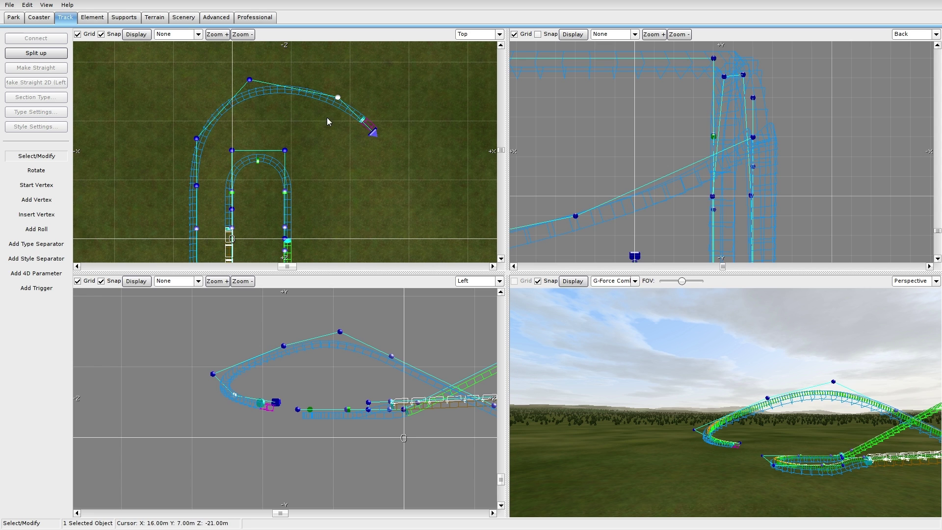
drag(375, 134, 370, 136)
drag(338, 94, 326, 91)
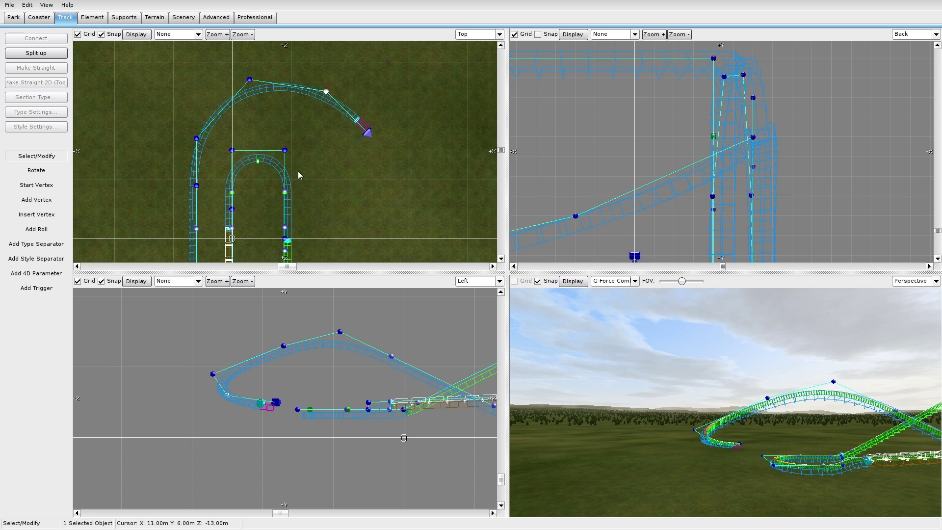
Add a roll point on the climb just before the crest and make it strict at 0° banking
click(40, 230)
click(196, 210)
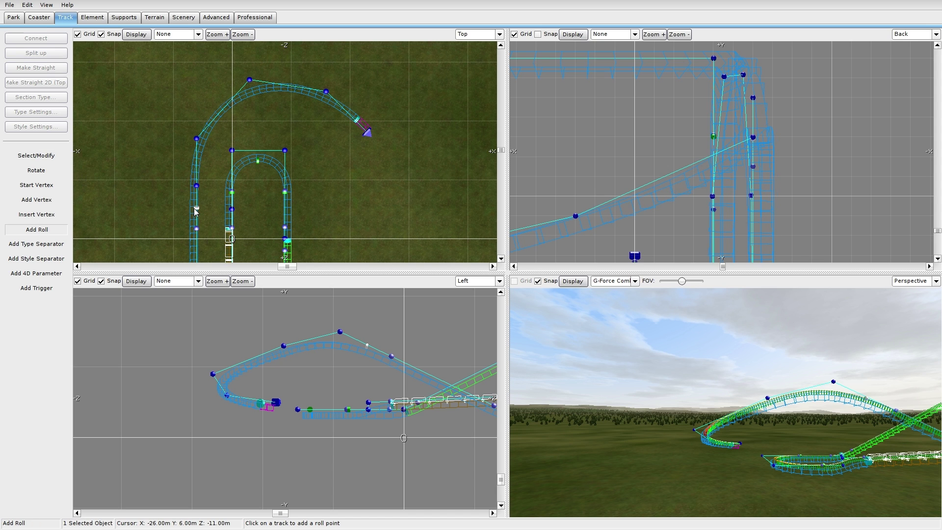
click(54, 161)
double_click(197, 208)
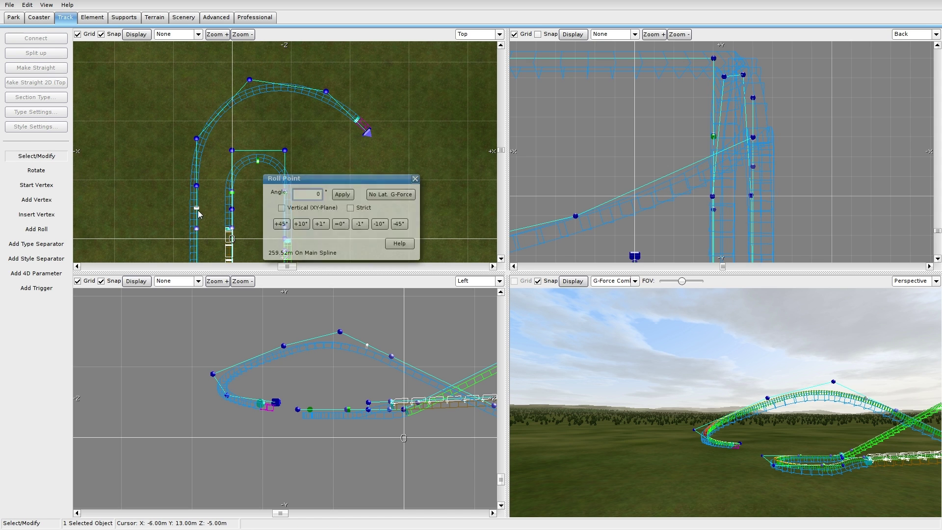
click(351, 208)
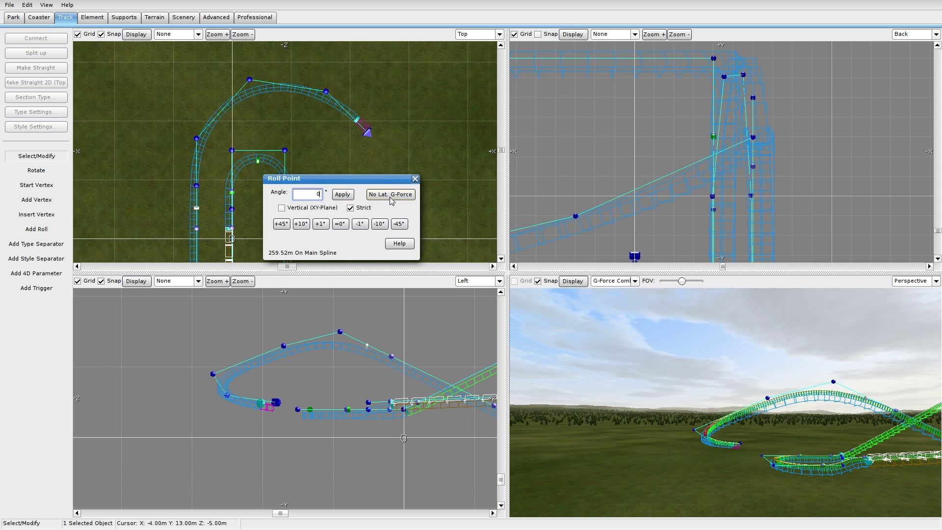
click(414, 179)
Add a second roll point past the crest near the turn's entry, and shift the first one back to the vertex before the crest
click(36, 229)
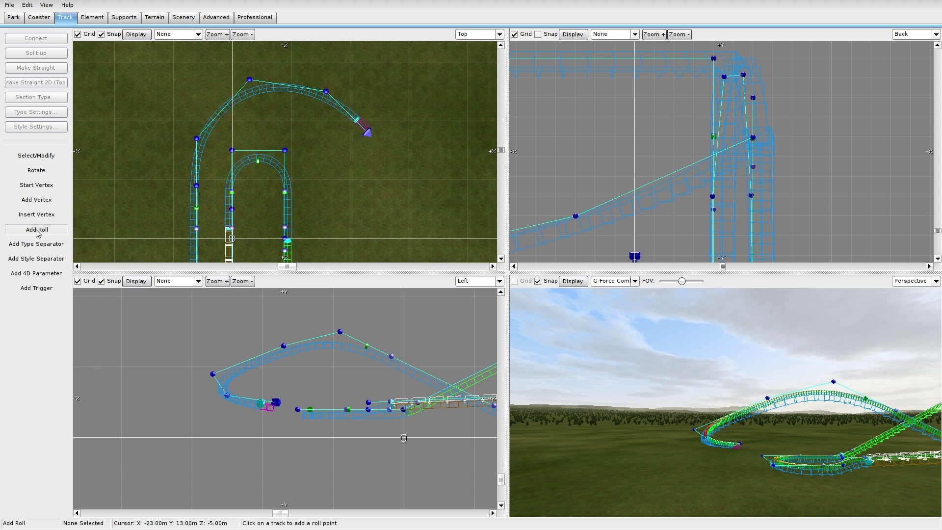
click(210, 130)
click(54, 152)
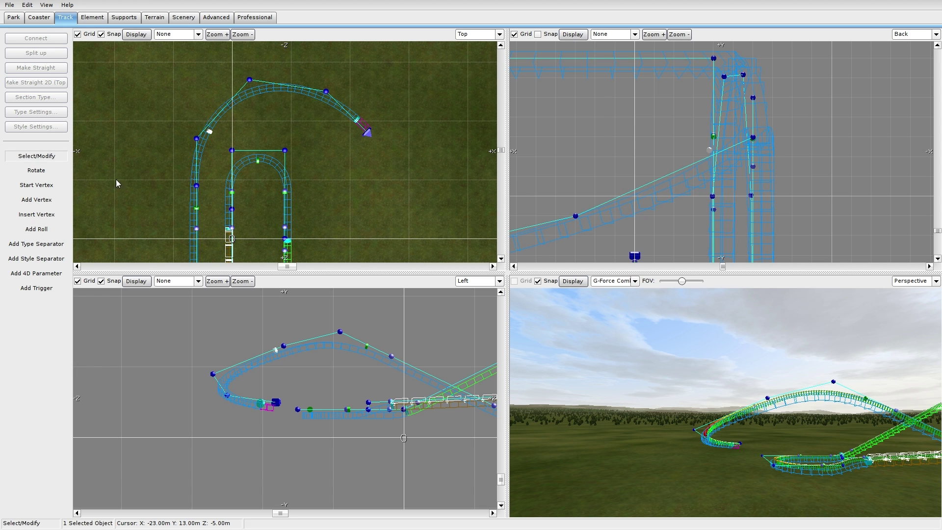
right_drag(237, 246, 286, 168)
right_drag(318, 296, 314, 355)
scroll(221, 360, up, 3)
drag(307, 399, 315, 403)
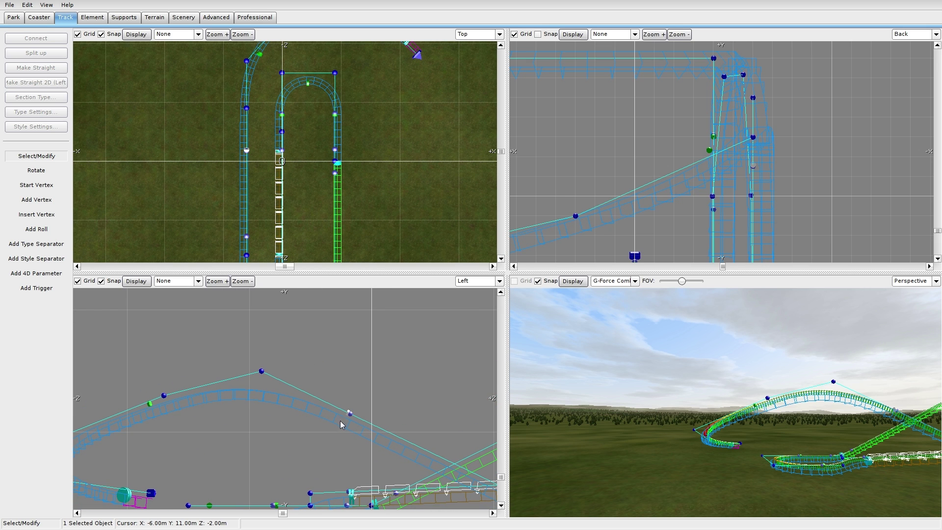
Move the second roll point closer to the crest and bank it to -30° as a strict roll point
drag(151, 404, 205, 396)
double_click(205, 396)
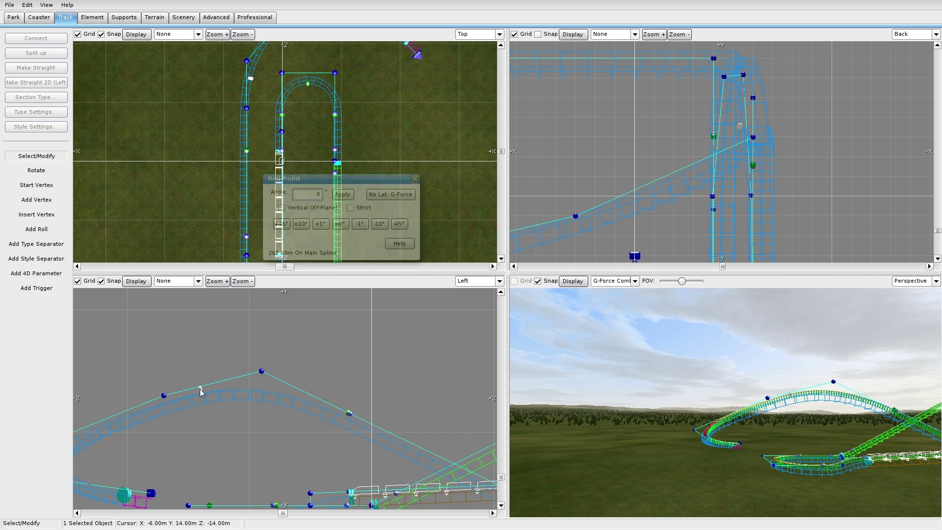
triple_click(380, 224)
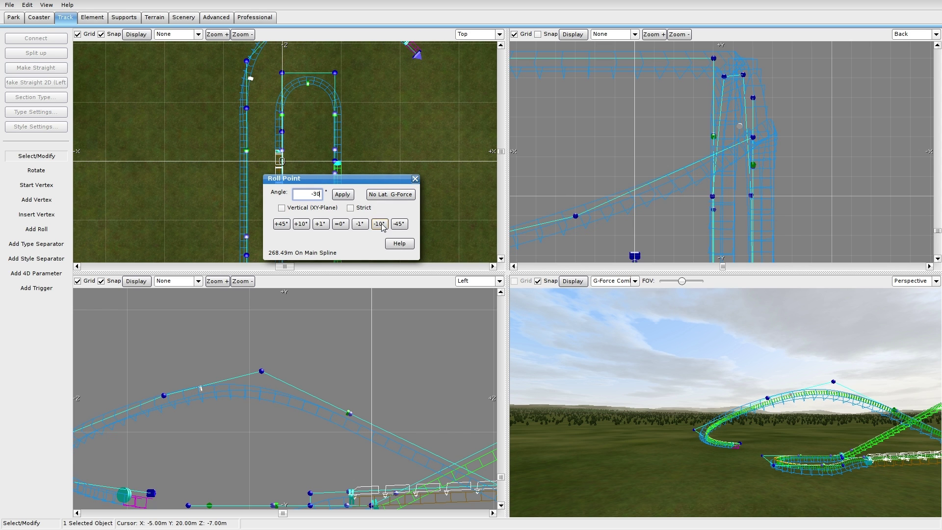
click(350, 208)
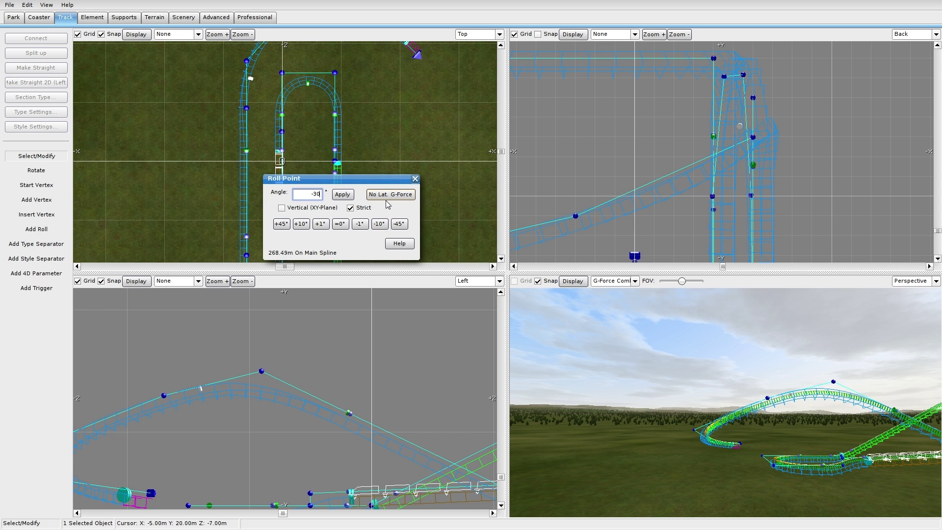
click(414, 179)
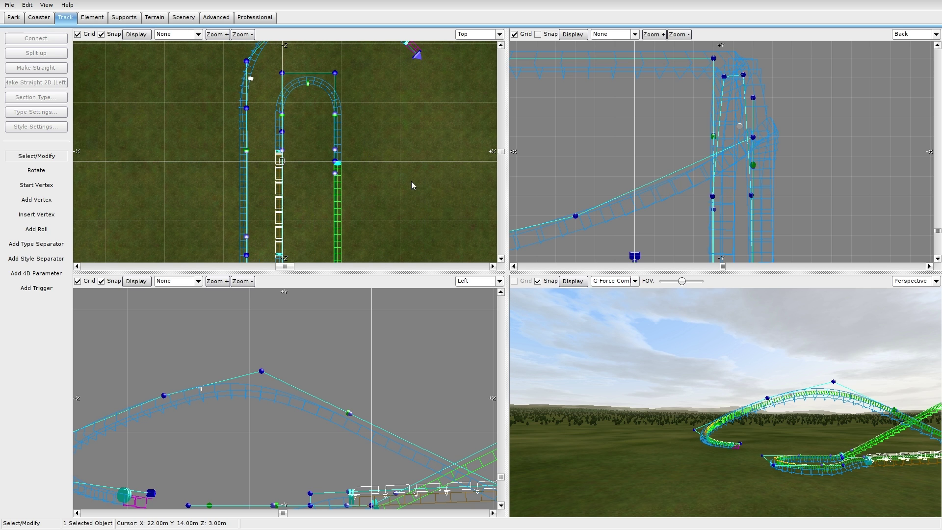
Add a third roll point shortly before the turn's second-to-last vertex and bank it to -30°
mouse_move(567, 437)
right_down()
mouse_move(634, 437)
mouse_move(575, 471)
mouse_move(545, 442)
mouse_move(579, 439)
mouse_move(587, 422)
mouse_move(574, 422)
mouse_move(599, 451)
mouse_move(608, 437)
mouse_move(628, 471)
mouse_move(582, 438)
right_up()
click(36, 230)
click(56, 158)
right_drag(359, 103, 366, 208)
scroll(416, 171, up, 4)
right_drag(401, 178, 291, 212)
double_click(339, 124)
click(381, 226)
click(381, 226)
click(381, 225)
Fine-tune the third roll point's banking to -37° while checking the G-force comb along the turn
right_drag(867, 372, 510, 363)
click(360, 224)
click(359, 224)
click(358, 225)
click(359, 224)
click(358, 224)
click(359, 224)
click(359, 224)
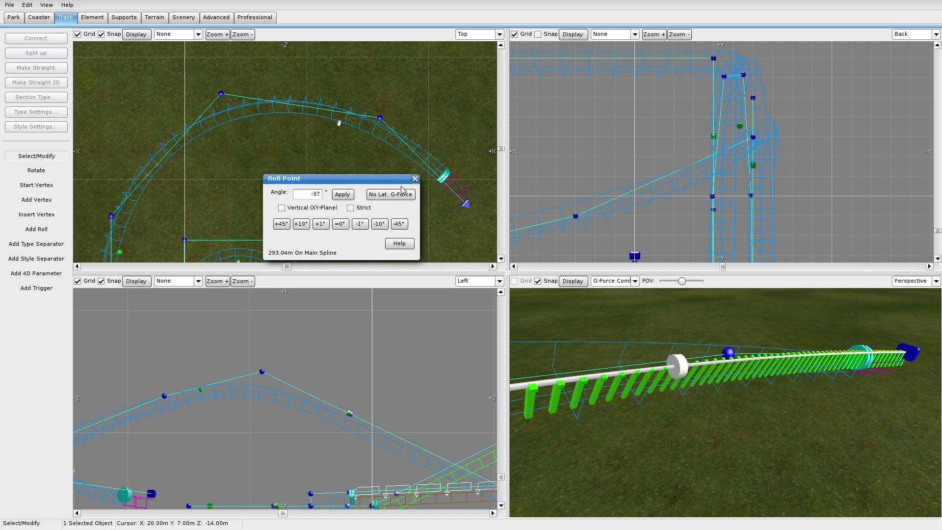
click(415, 179)
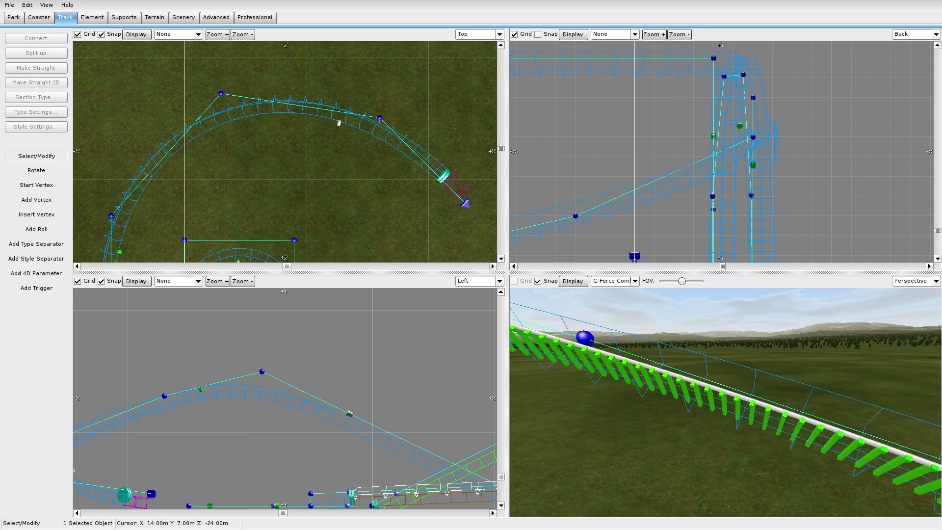
Extend the track from its end with three vertices that continue the right-hand turn
right_drag(730, 372, 730, 351)
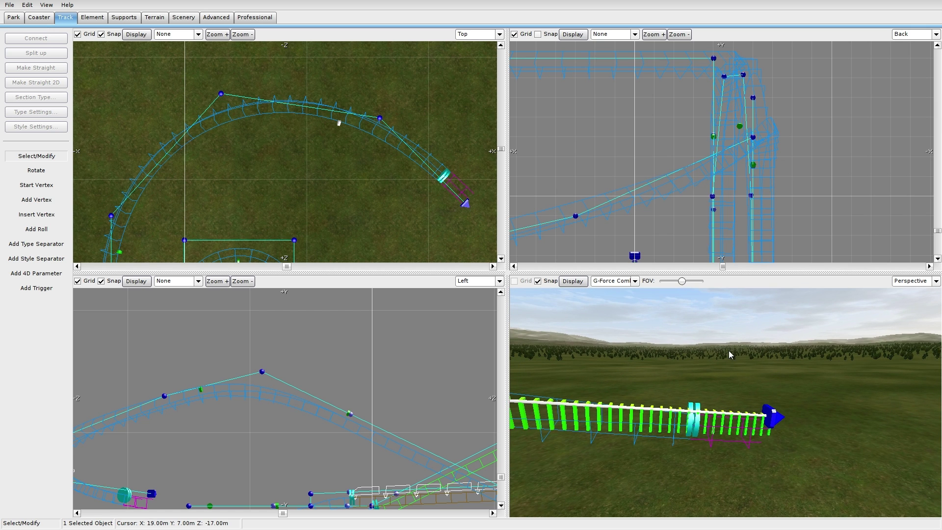
scroll(397, 149, down, 5)
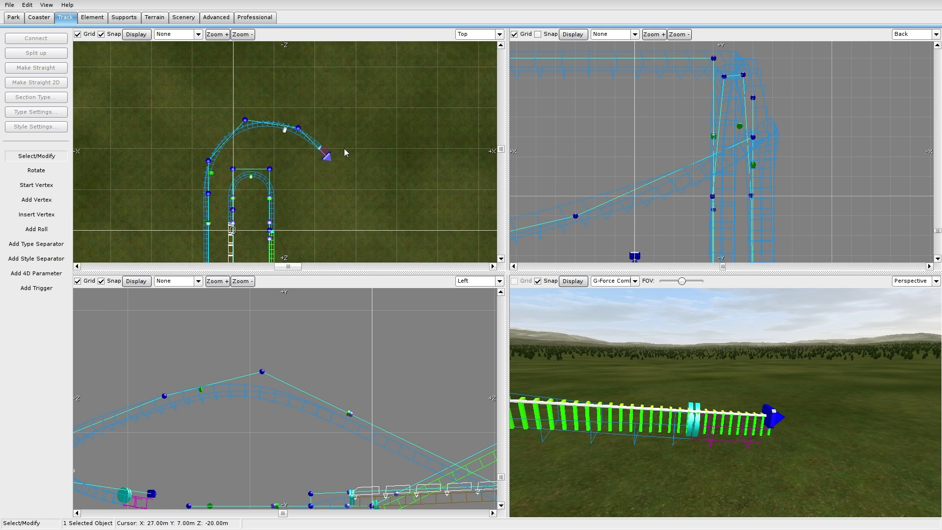
click(36, 199)
scroll(295, 182, up, 4)
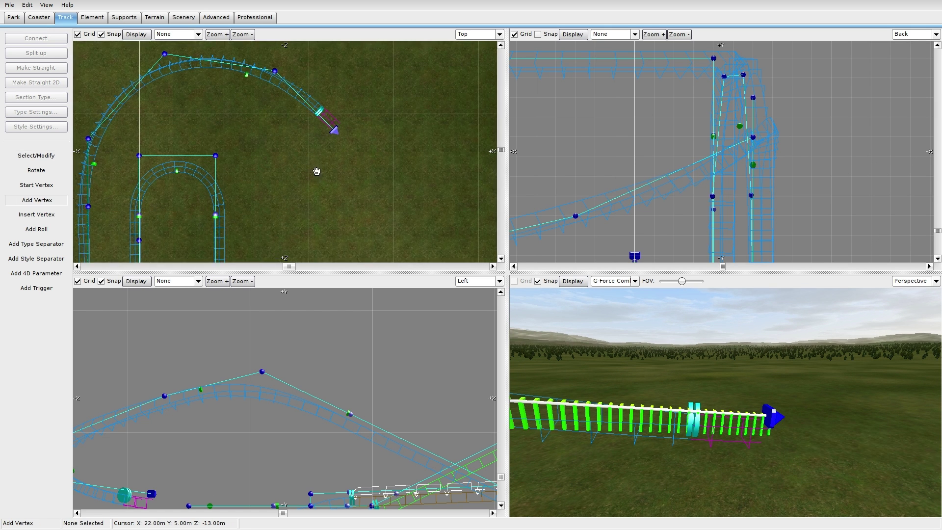
click(340, 192)
click(301, 208)
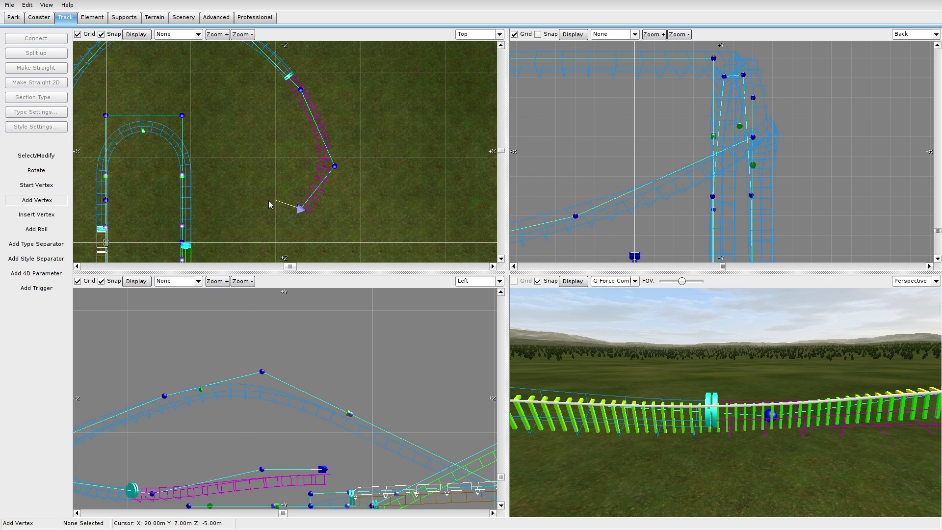
click(224, 235)
Add six more vertices that form a left-hand bend, a second right-hand bend and another left-hand bend
right_drag(254, 247, 255, 121)
click(268, 168)
click(338, 218)
click(354, 252)
right_drag(354, 253, 376, 171)
click(342, 197)
click(257, 214)
click(326, 263)
right_drag(326, 263, 322, 168)
Move the outermost vertex of the first right-hand turn about 1 m back in the top view
click(37, 157)
right_drag(386, 101, 309, 202)
right_drag(351, 158, 388, 260)
right_drag(299, 95, 335, 194)
drag(354, 164, 356, 156)
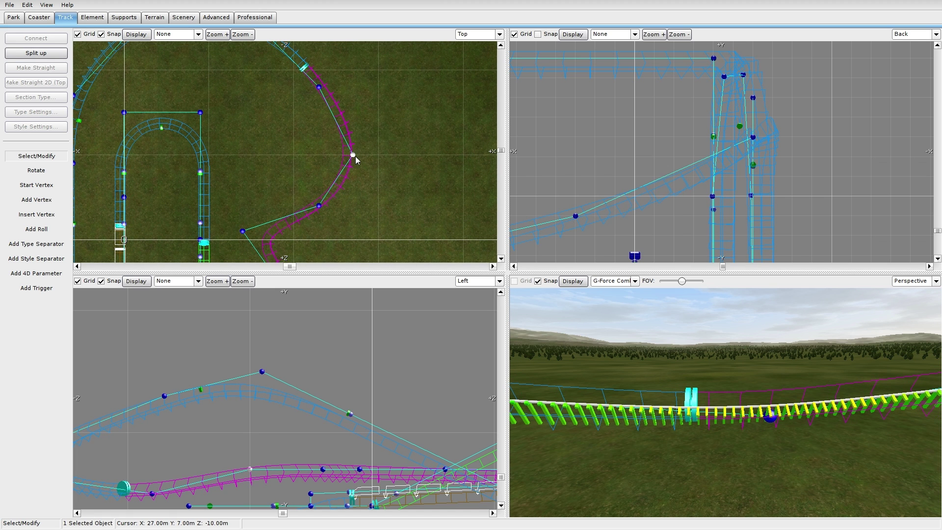
Reposition the track's end vertex so that it leads out of the last left-hand bend
mouse_move(226, 446)
right_down()
mouse_move(282, 326)
mouse_move(374, 290)
mouse_move(222, 428)
right_up()
click(336, 429)
click(481, 436)
right_drag(483, 437, 271, 447)
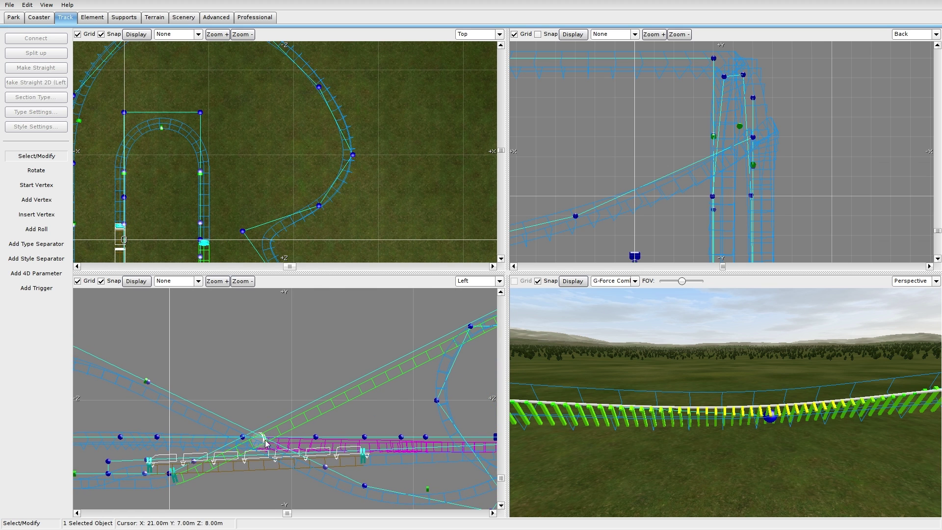
click(265, 443)
right_drag(295, 197, 279, 89)
drag(280, 93, 253, 148)
click(312, 122)
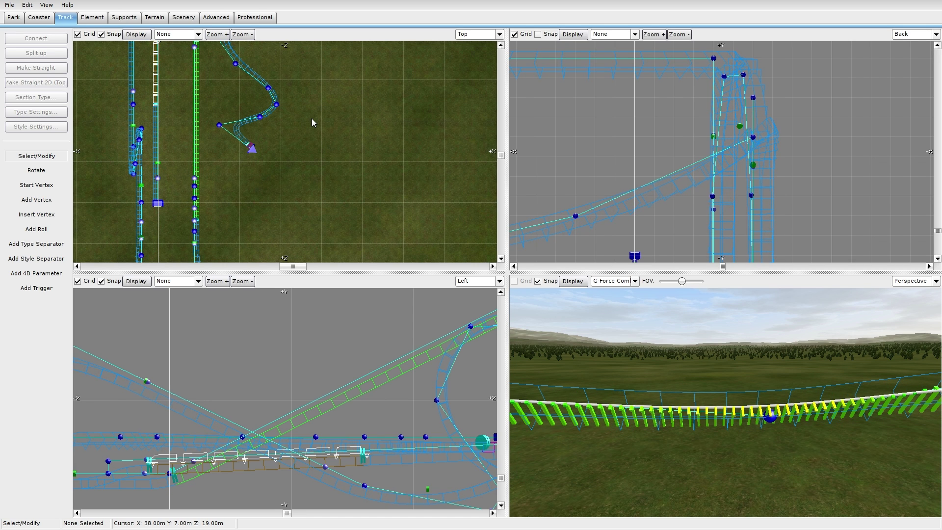
Raise the vertex that follows the first left-hand bend's apex to about 13 m in the side view
right_drag(326, 136, 371, 170)
right_drag(276, 343, 319, 283)
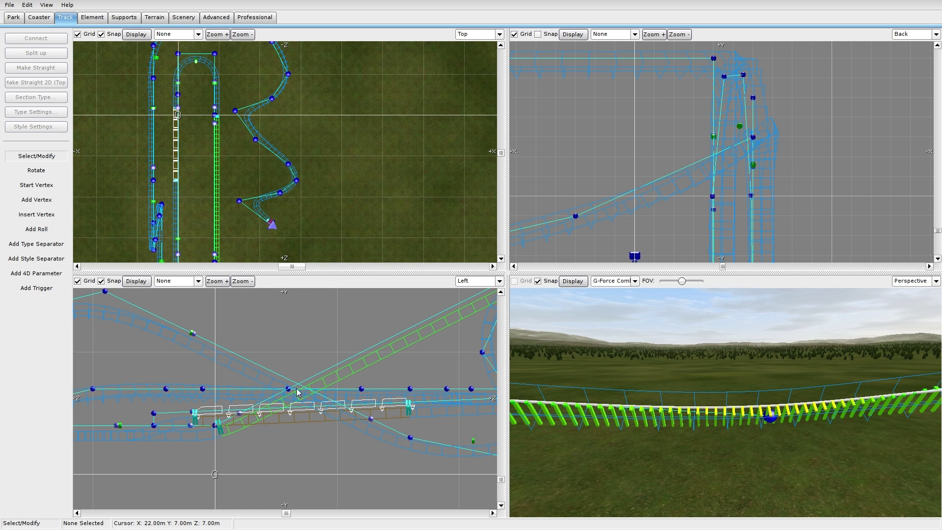
scroll(287, 390, up, 3)
drag(303, 433, 307, 287)
scroll(315, 395, down, 3)
scroll(315, 399, down, 2)
right_drag(270, 121, 288, 198)
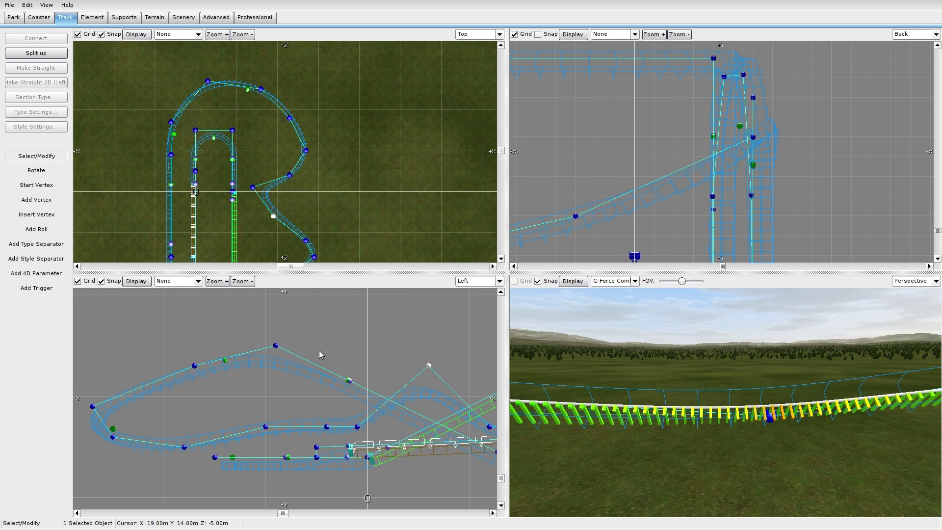
Form a hill through the first left-hand bend by setting its four vertices to about 8, 16, 12 and 7 m high
drag(435, 371, 432, 389)
drag(327, 427, 327, 335)
drag(357, 426, 358, 376)
mouse_move(271, 426)
mouse_down()
mouse_move(264, 411)
mouse_move(267, 419)
mouse_up()
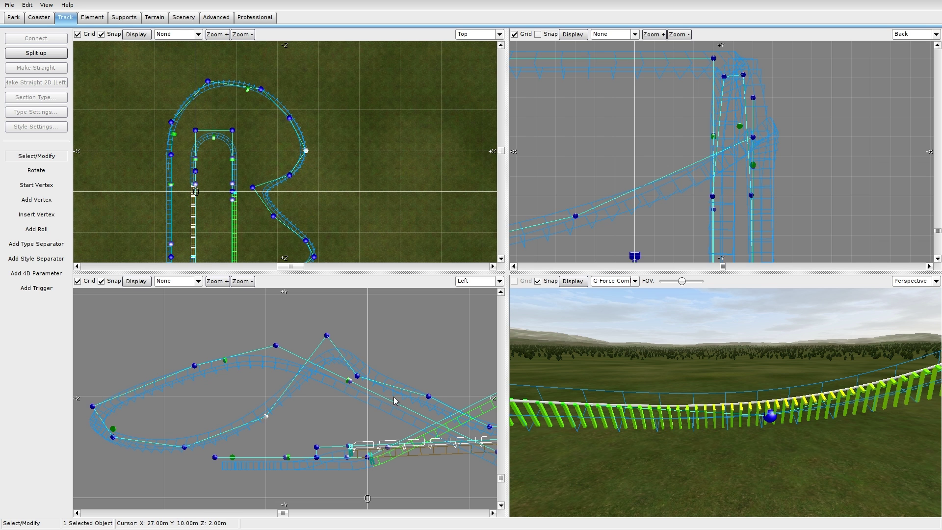
right_drag(400, 398, 373, 387)
drag(401, 384, 393, 413)
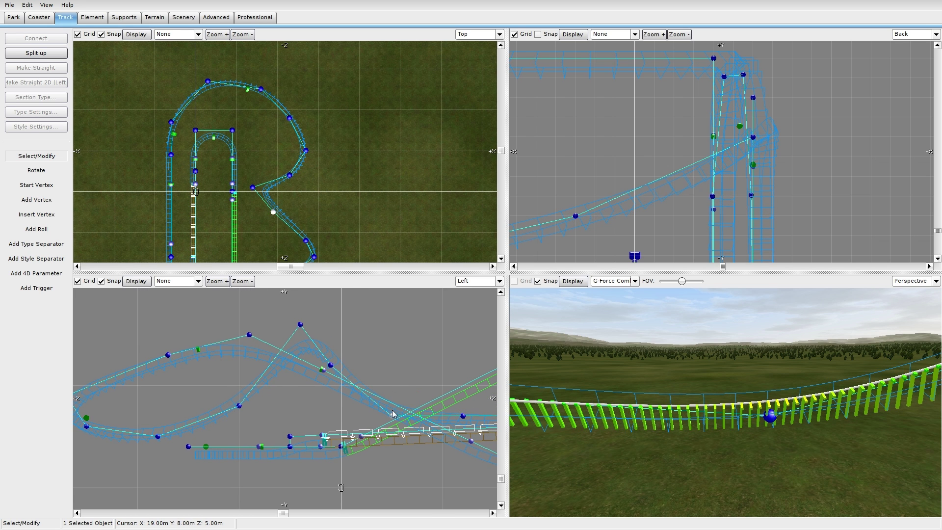
Reshape the first left-hand bend's exit by shifting its apex about 1 m, the next vertex about 3 m and the following one about 1 m
right_drag(701, 404, 751, 388)
scroll(301, 175, up, 5)
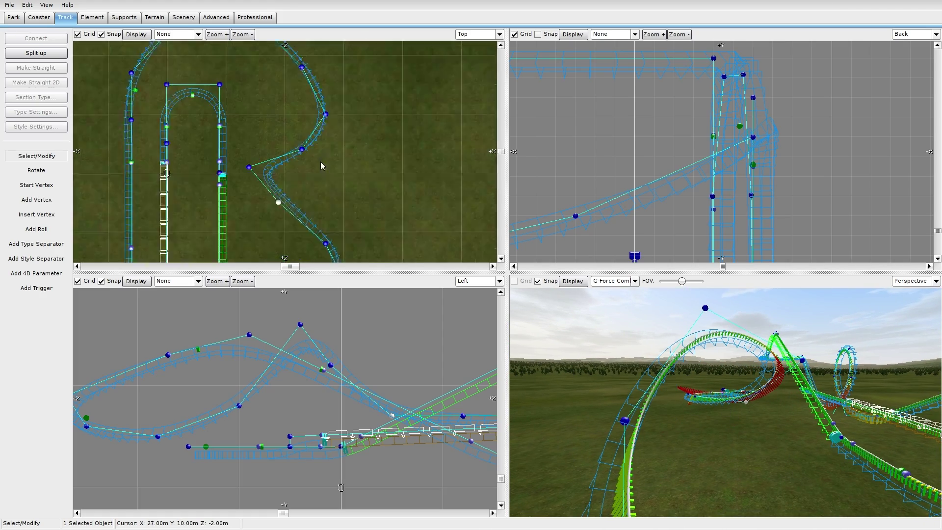
click(300, 123)
drag(222, 149, 261, 166)
click(263, 134)
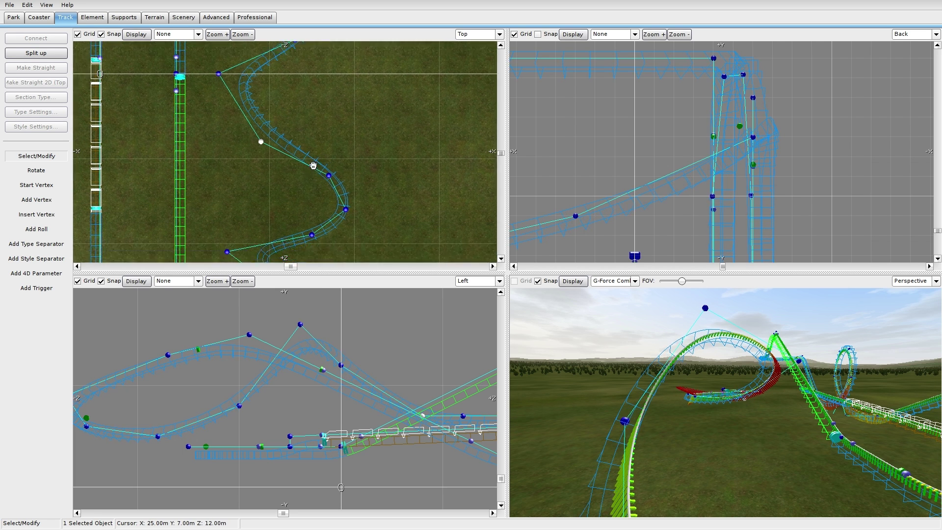
drag(326, 142, 332, 135)
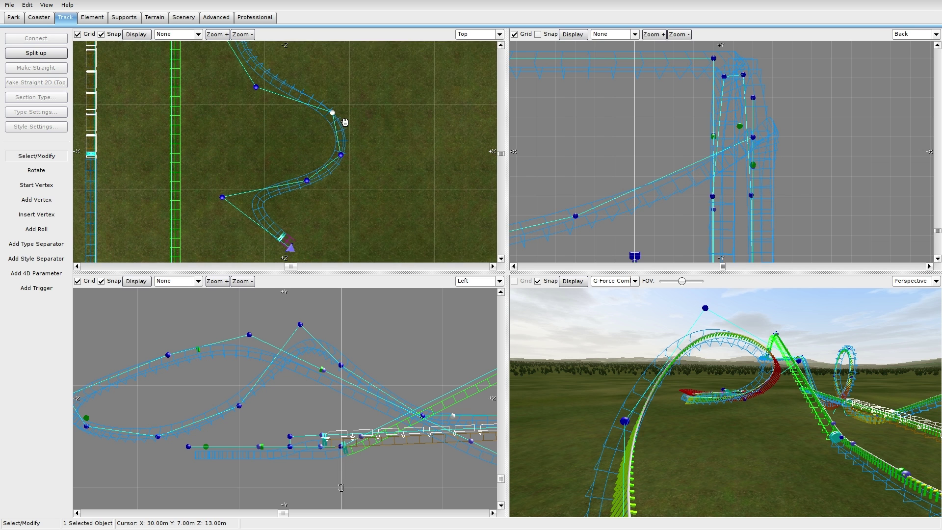
Stretch the second right-hand and left-hand bends by moving the last four vertices about 2, 4, 9 and 10 m further along the layout
scroll(341, 144, down, 4)
scroll(374, 194, up, 3)
scroll(360, 216, down, 1)
drag(348, 209, 212, 99)
drag(268, 163, 269, 174)
click(378, 175)
right_drag(364, 206, 378, 189)
drag(300, 207, 225, 142)
drag(280, 186, 219, 189)
click(279, 196)
click(308, 204)
right_drag(308, 204, 249, 141)
click(258, 141)
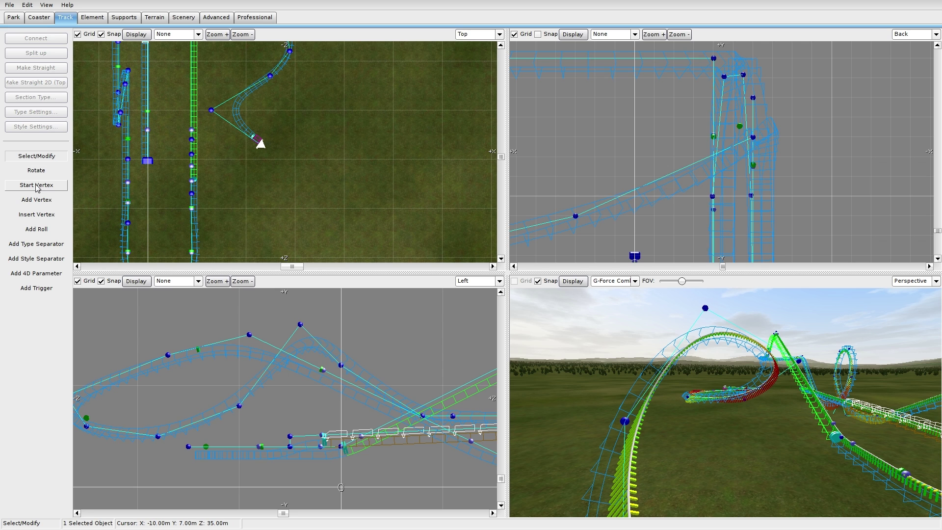
Extend the track from its end with three vertices that form a third right-hand turn
click(39, 198)
click(310, 168)
click(309, 200)
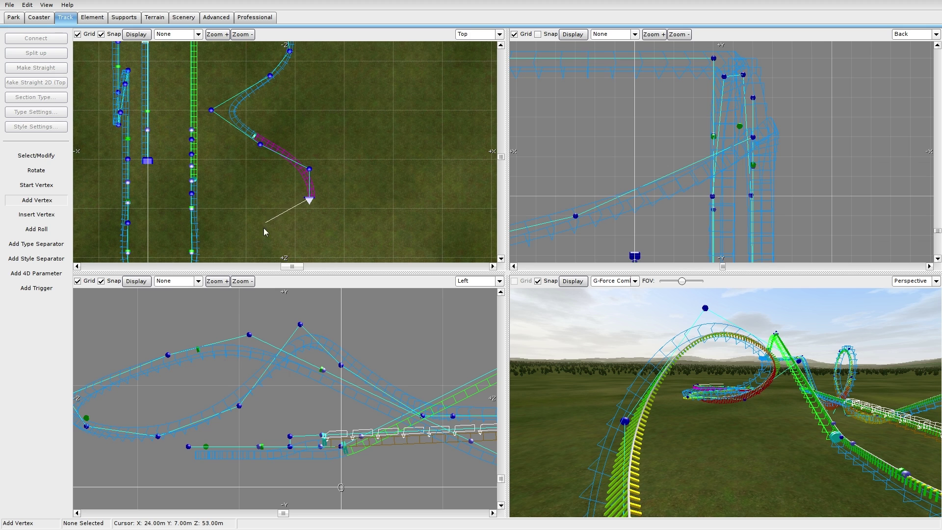
click(36, 156)
Round the second left-hand bend by shifting its entry vertex about 2 m, its apex about 3 m and its exit vertex about 5 m
right_drag(313, 108, 298, 160)
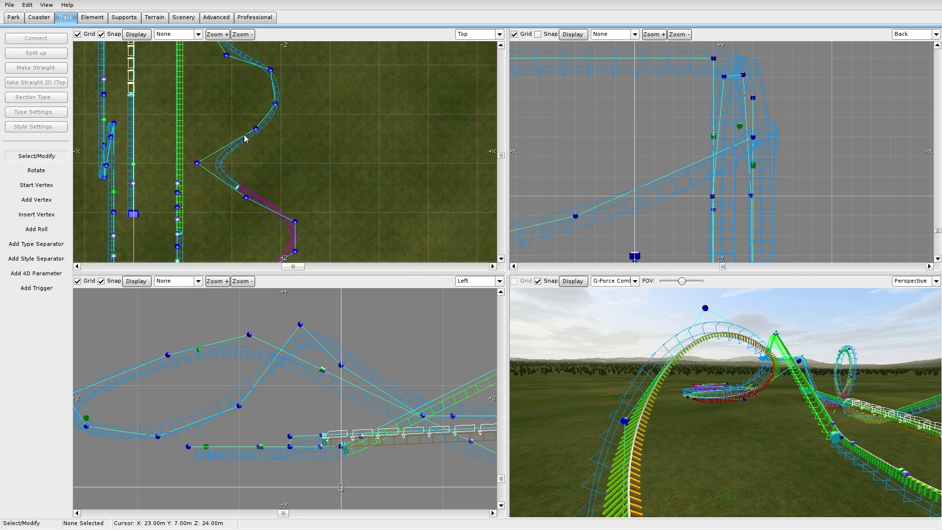
drag(198, 163, 205, 139)
drag(246, 197, 212, 187)
drag(254, 133, 208, 150)
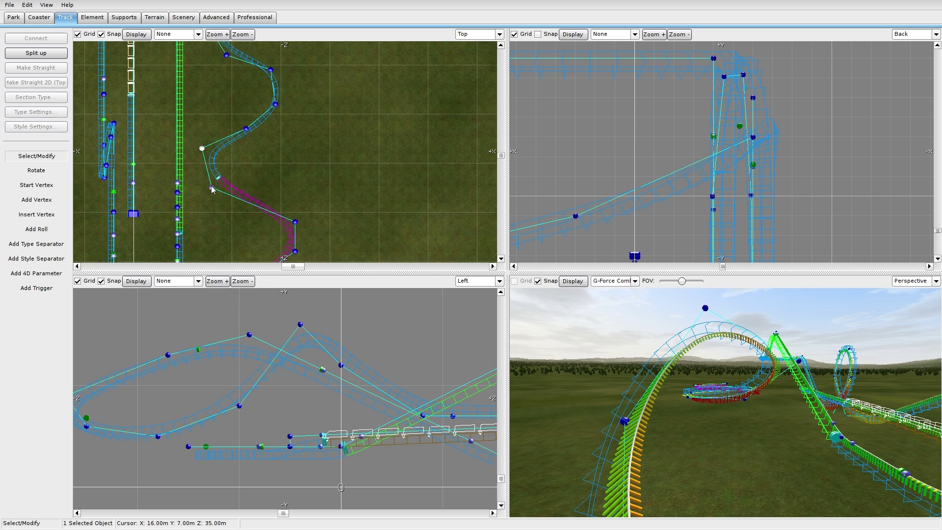
drag(212, 189, 222, 194)
drag(201, 148, 213, 152)
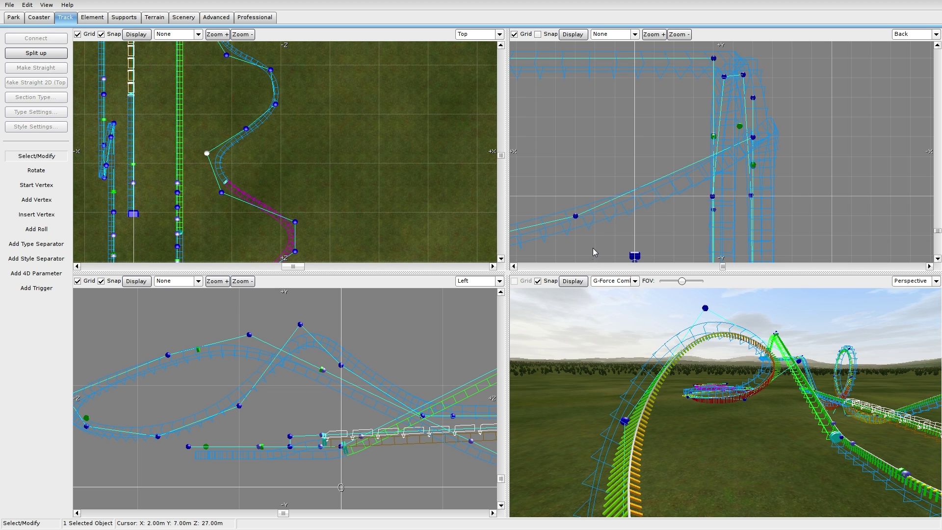
Dip the track between the two left-hand bends by lowering the two vertices after the hill to about 6 and 4 m
mouse_move(344, 334)
right_down()
mouse_move(206, 317)
mouse_move(227, 369)
right_up()
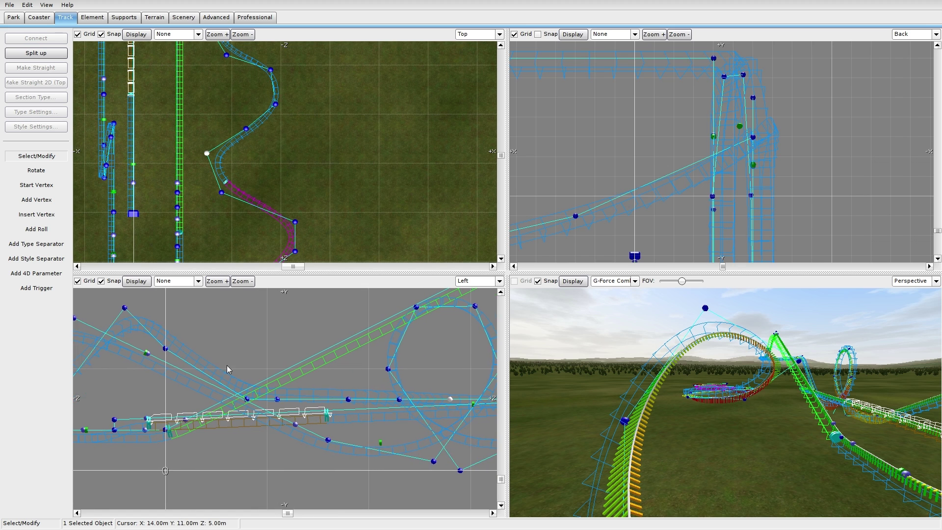
click(249, 403)
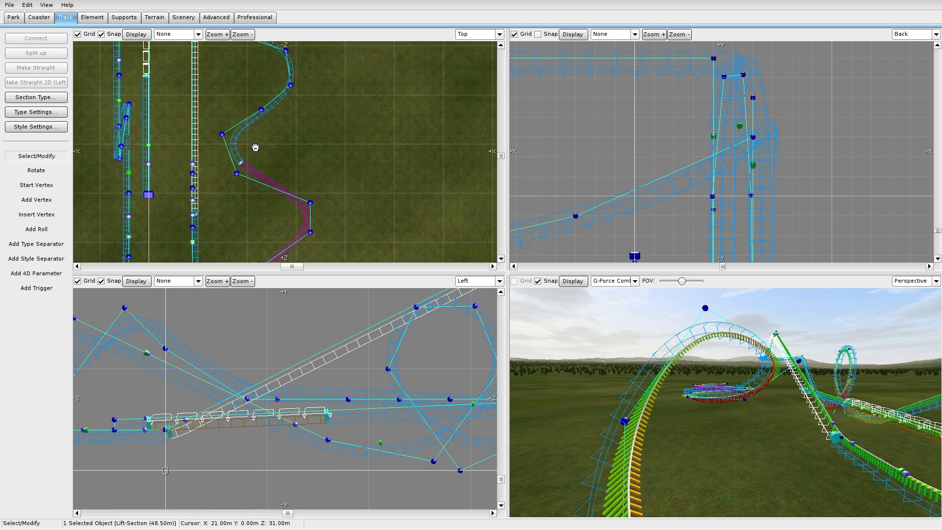
scroll(295, 378, up, 3)
click(208, 401)
drag(210, 403, 215, 432)
drag(270, 402, 285, 461)
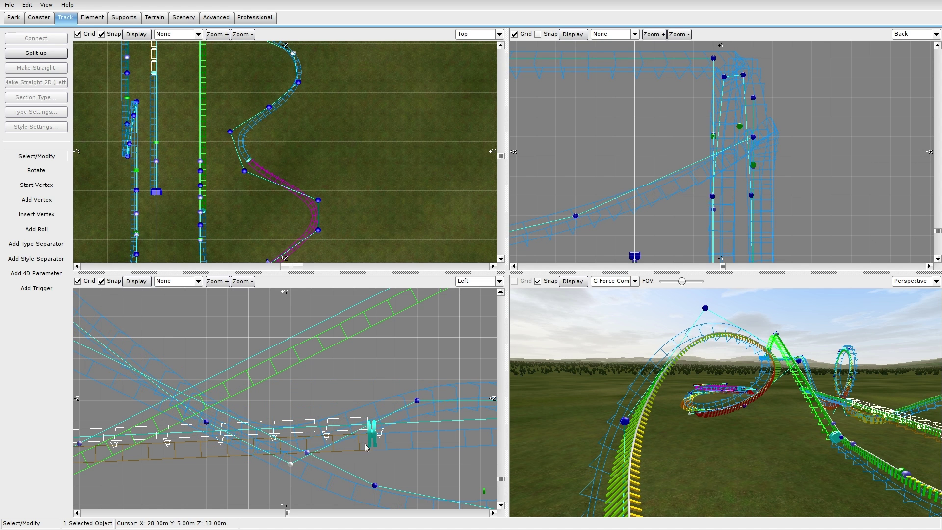
Raise the second left-hand bend's entry and apex vertices to about 13 and 9 m
scroll(366, 447, down, 3)
drag(309, 405, 363, 410)
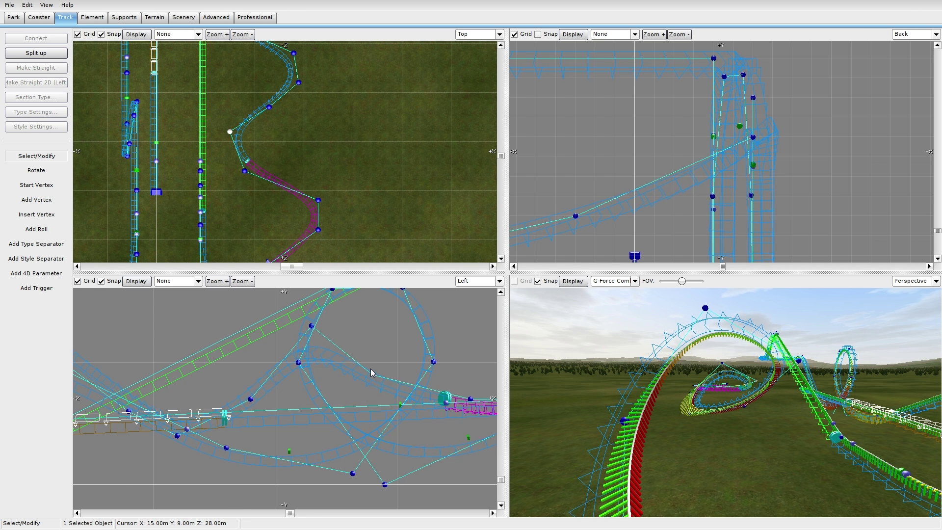
Raise the second left-hand bend's entry vertex to about 15 m and the one before it to about 9 m; lower its exit vertex to about 4 m
scroll(378, 413, down, 4)
scroll(368, 437, up, 4)
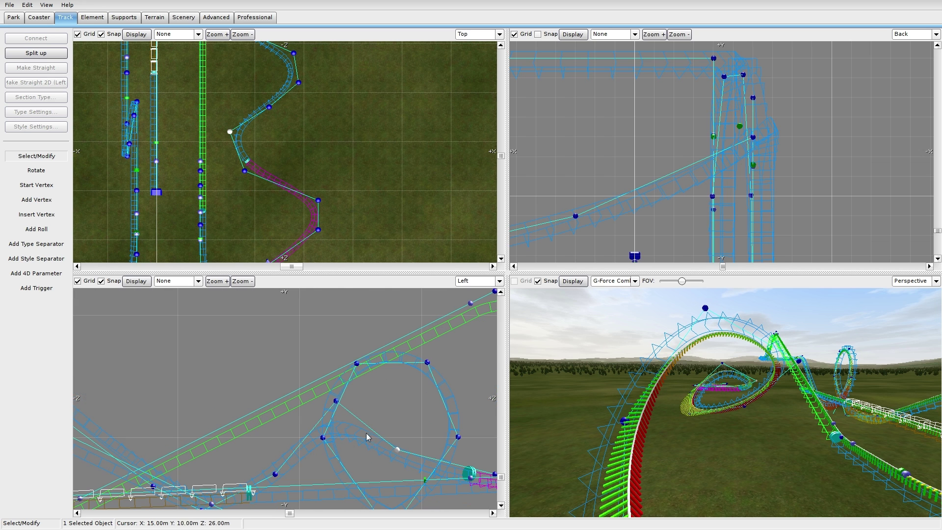
click(335, 402)
drag(336, 402, 337, 377)
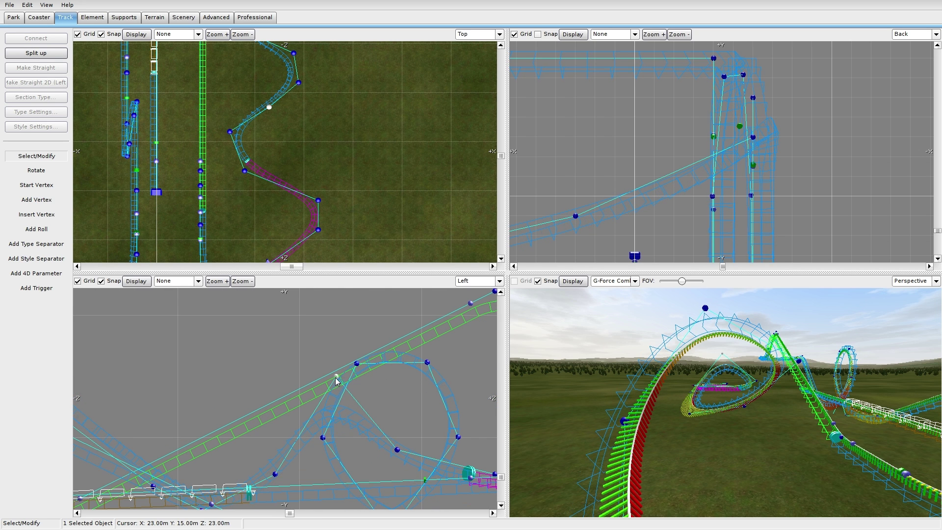
drag(275, 475, 275, 455)
right_drag(275, 465, 213, 406)
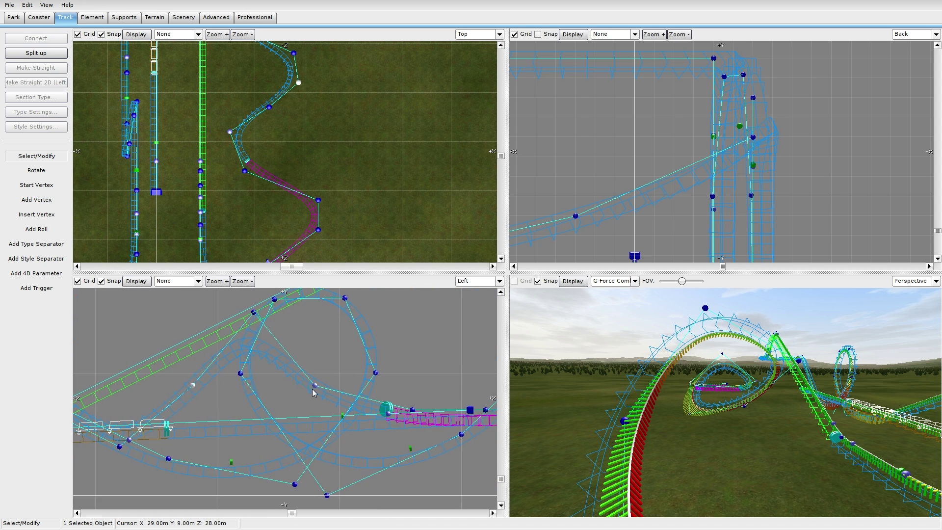
right_drag(339, 399, 224, 367)
drag(296, 385, 296, 414)
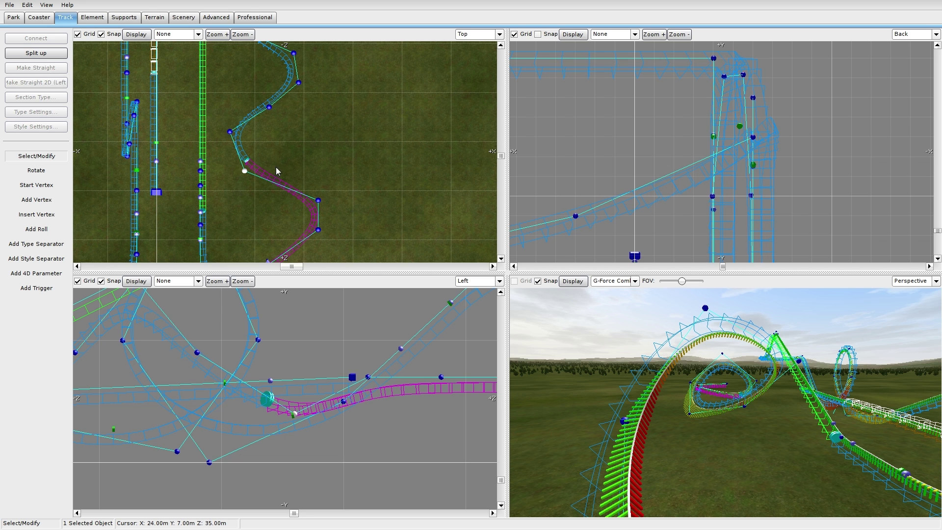
Shift the section separator along the track from the second left-hand bend to just past the third right-hand bend
right_drag(277, 171, 285, 119)
drag(255, 108, 307, 197)
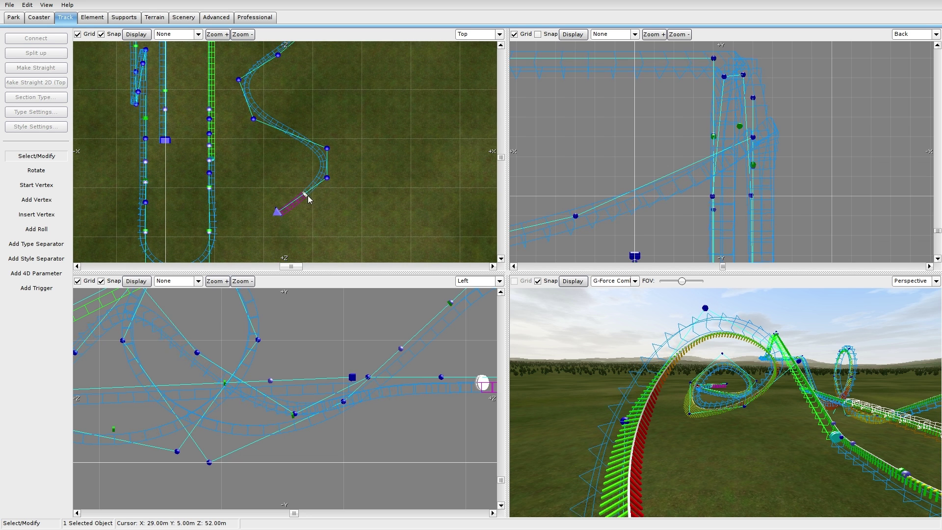
right_drag(374, 172, 415, 302)
right_drag(328, 175, 417, 143)
Add one roll point in the first right-hand bend and another just before the first left-hand bend
click(28, 229)
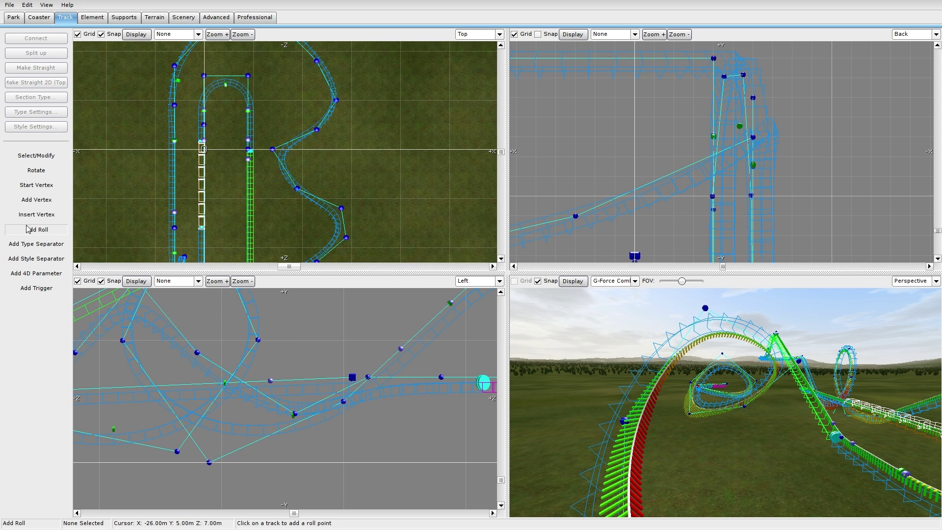
click(325, 76)
right_drag(339, 102, 341, 146)
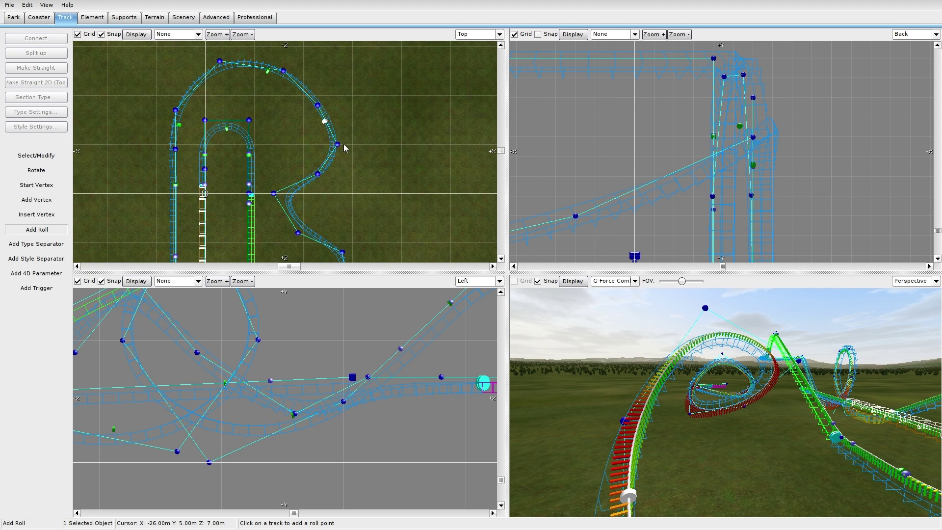
click(311, 182)
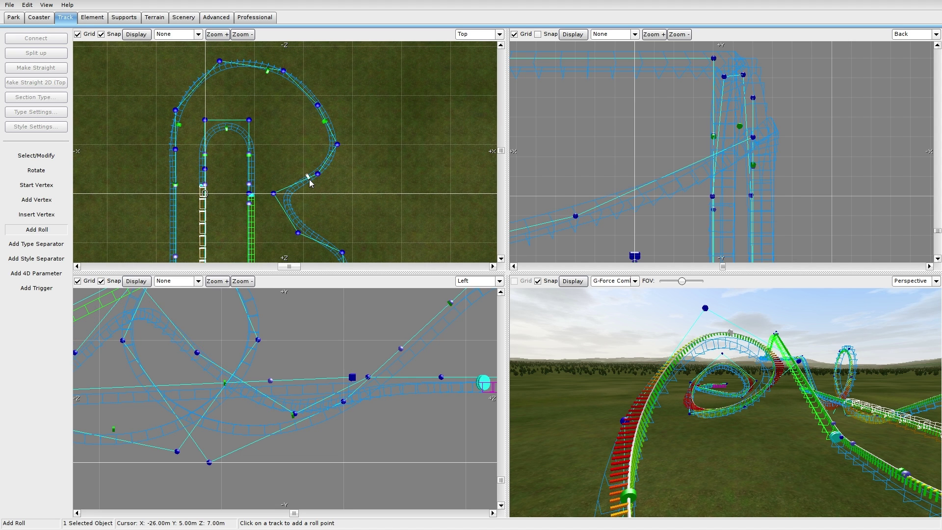
click(43, 153)
click(21, 227)
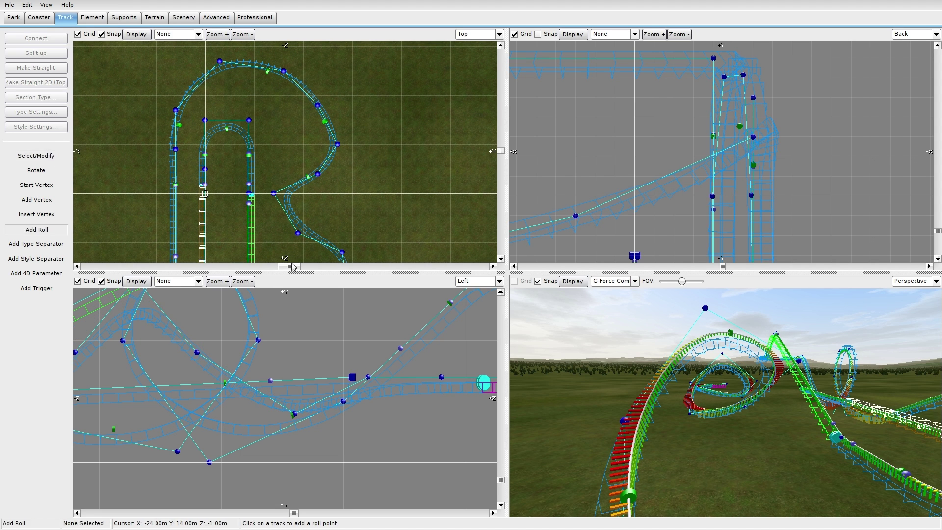
Add three roll points: after the first left-hand bend, before the second left-hand bend and after it
click(309, 237)
right_drag(319, 205, 312, 87)
scroll(312, 140, down, 1)
click(302, 189)
right_drag(314, 197, 310, 148)
click(303, 194)
click(50, 159)
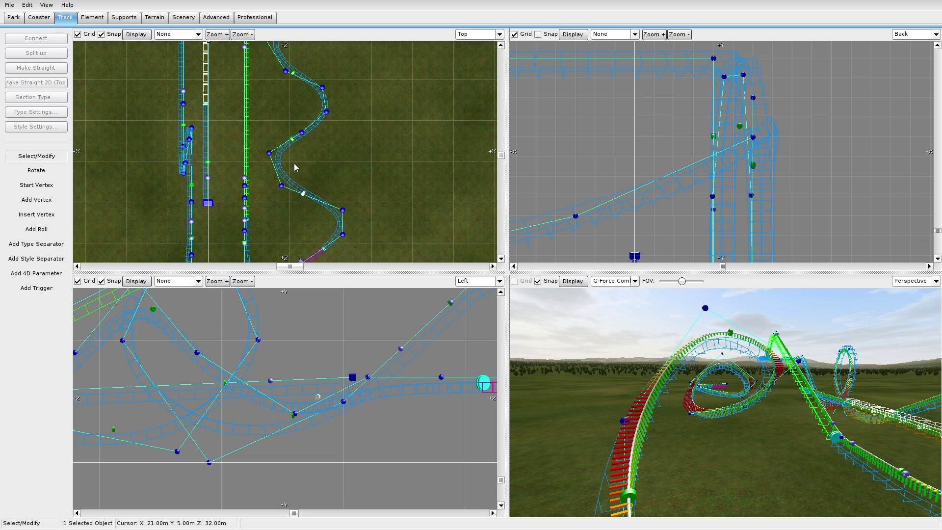
Set the roll point before the second left-hand bend to -180° and slide it back to that bend's entry vertex
drag(291, 143, 299, 141)
double_click(293, 139)
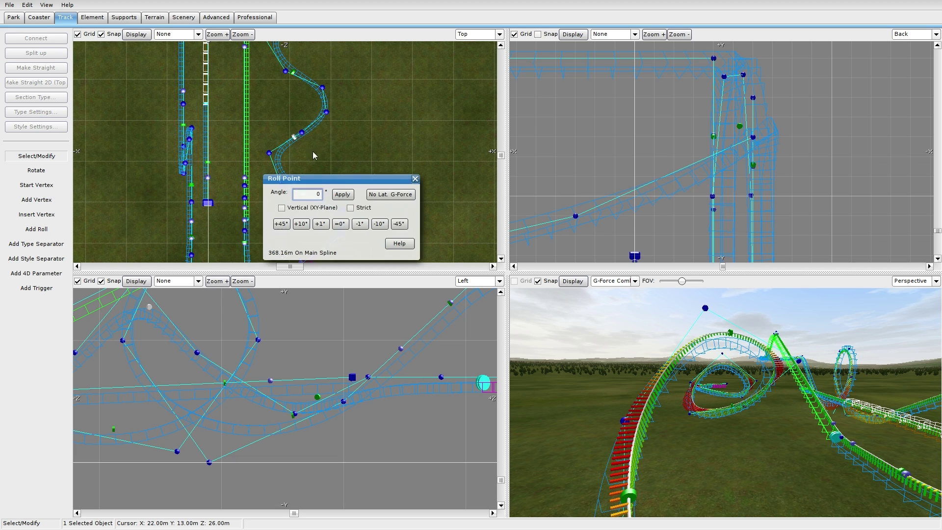
click(398, 224)
click(398, 223)
click(398, 224)
click(398, 223)
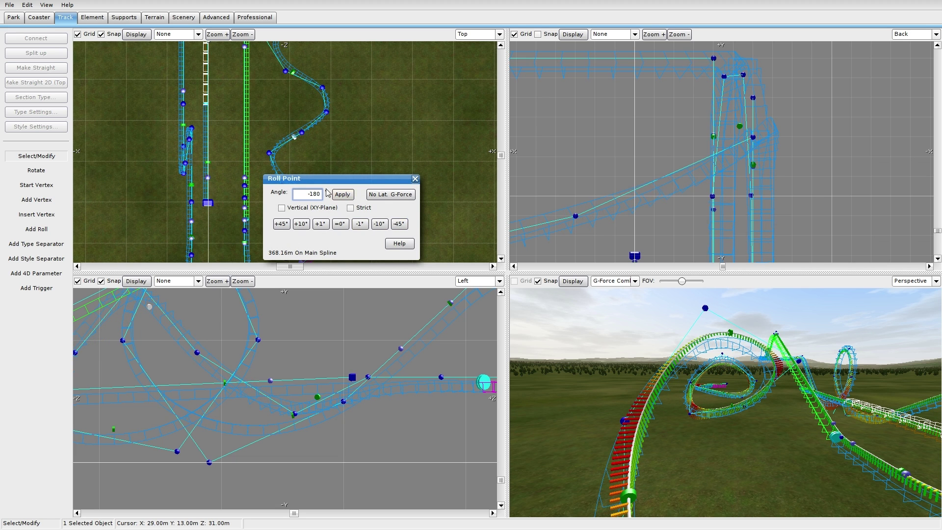
drag(293, 139, 301, 136)
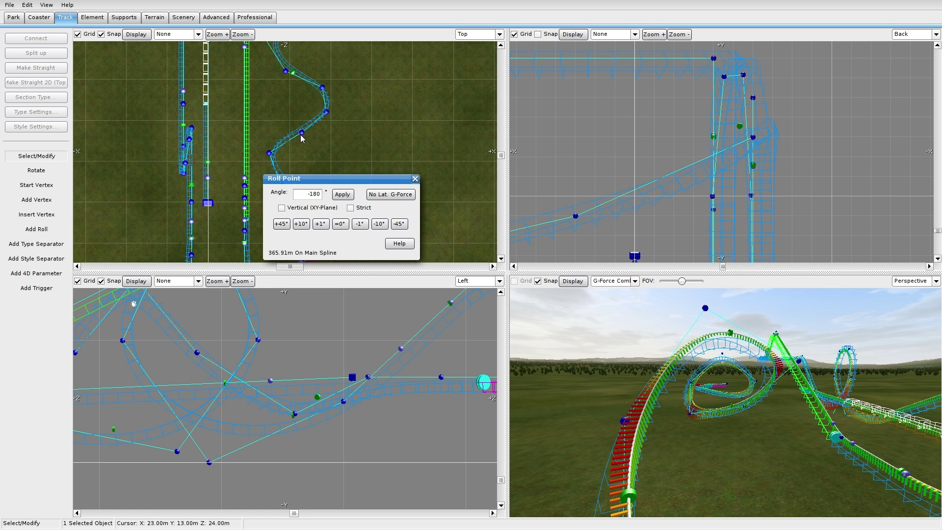
click(414, 179)
Set the roll point just before the first left-hand bend to -180°
click(394, 126)
right_drag(395, 123, 415, 232)
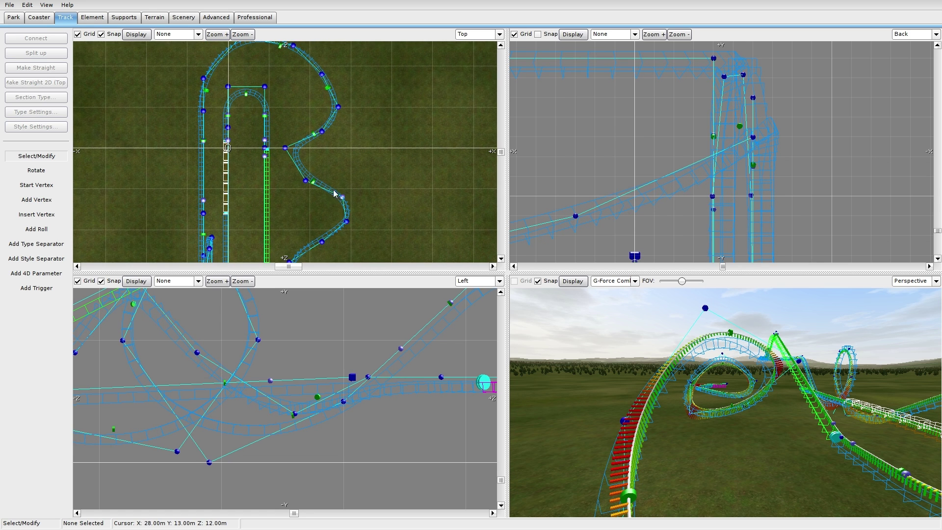
double_click(313, 183)
click(415, 179)
double_click(313, 133)
click(399, 224)
triple_click(400, 223)
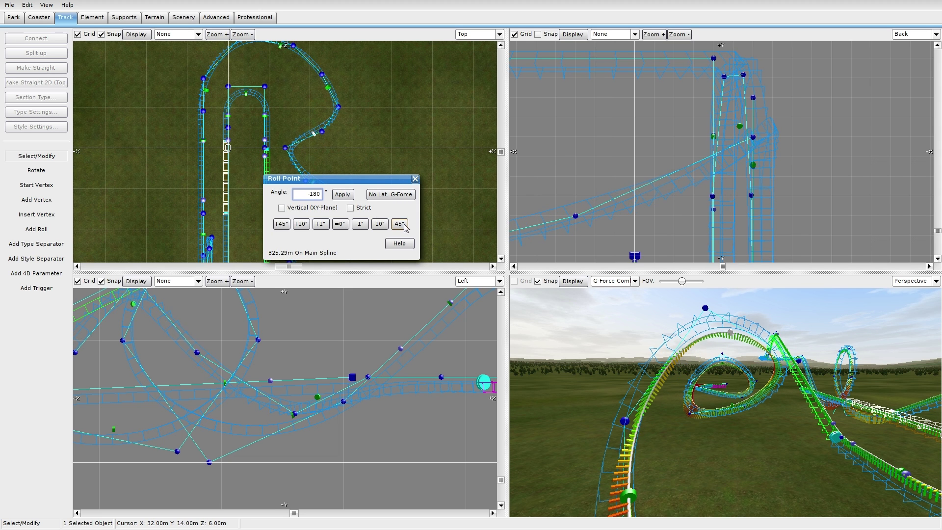
click(415, 179)
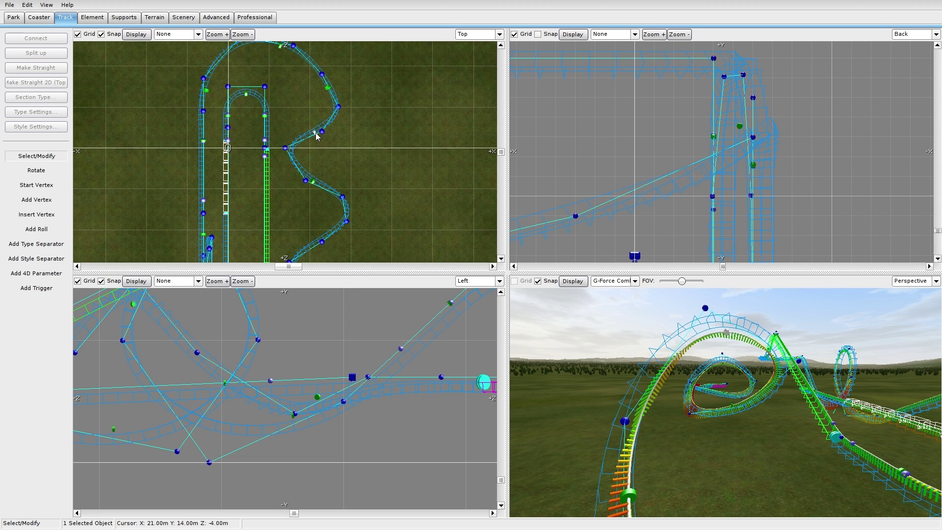
Shift the first left-hand bend's exit vertex and the second right-hand bend's entry vertex about 2 m inward, and the latter's remaining vertices about 1 m
right_drag(737, 387, 741, 411)
click(741, 416)
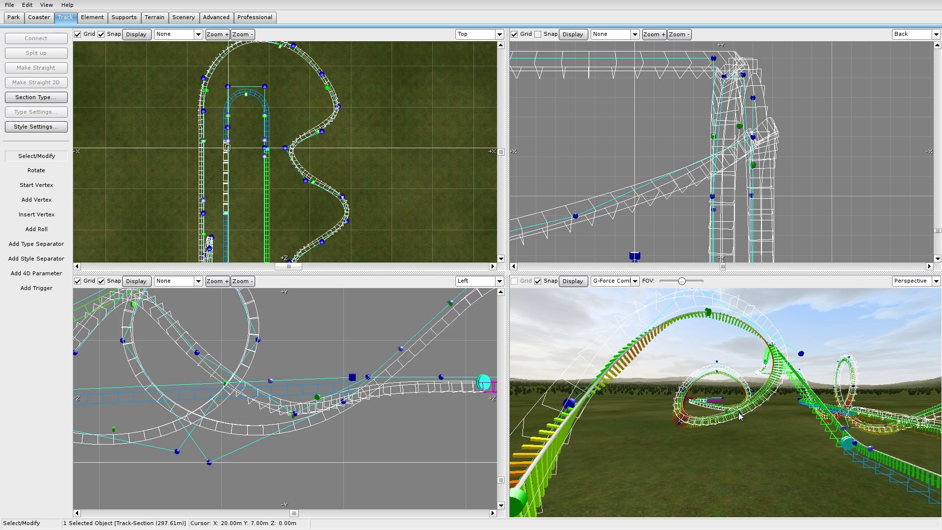
click(737, 417)
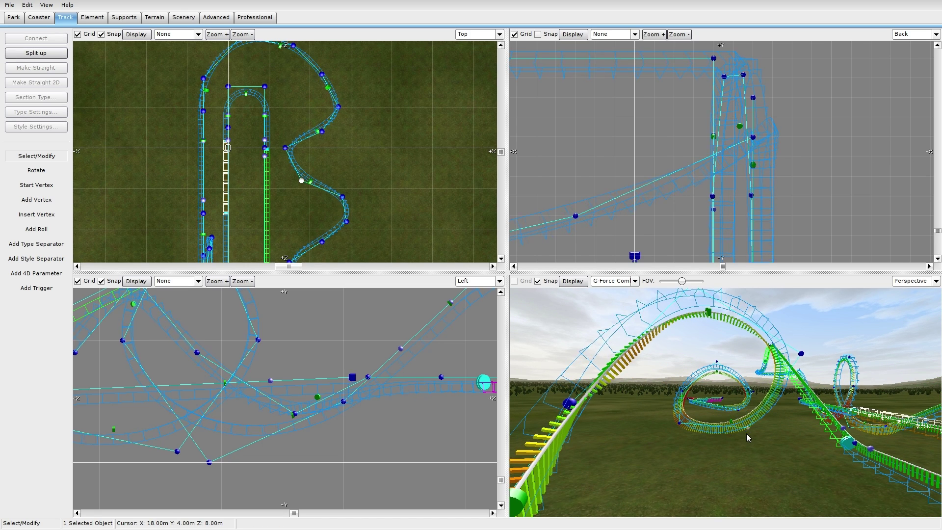
drag(747, 434, 751, 437)
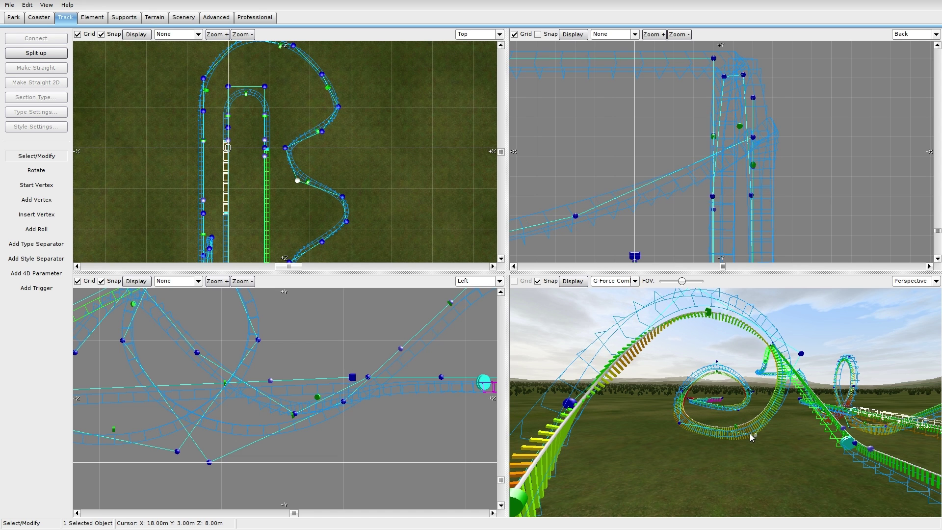
drag(681, 425, 694, 426)
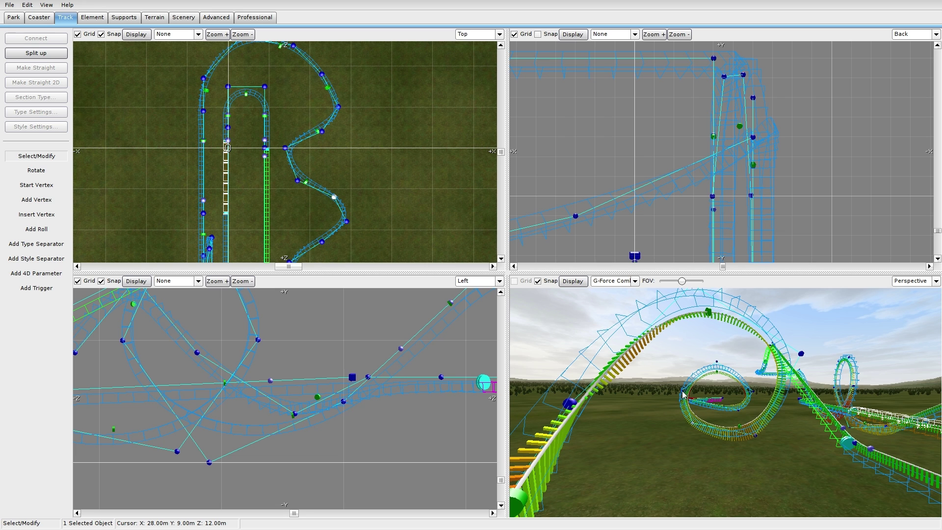
key(Down)
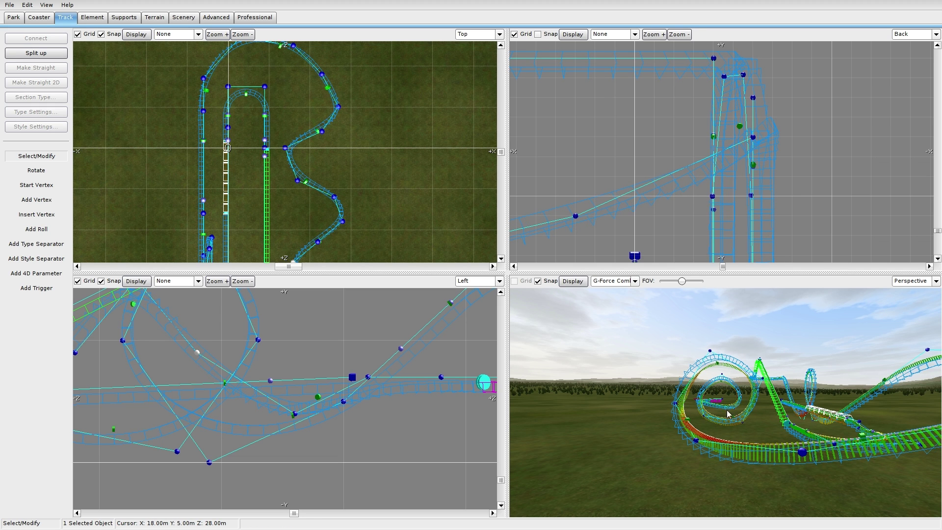
right_drag(698, 411, 691, 388)
Depump the vertices from the first right-hand bend through the second left-hand bend
right_drag(323, 180, 296, 45)
right_drag(341, 207, 330, 126)
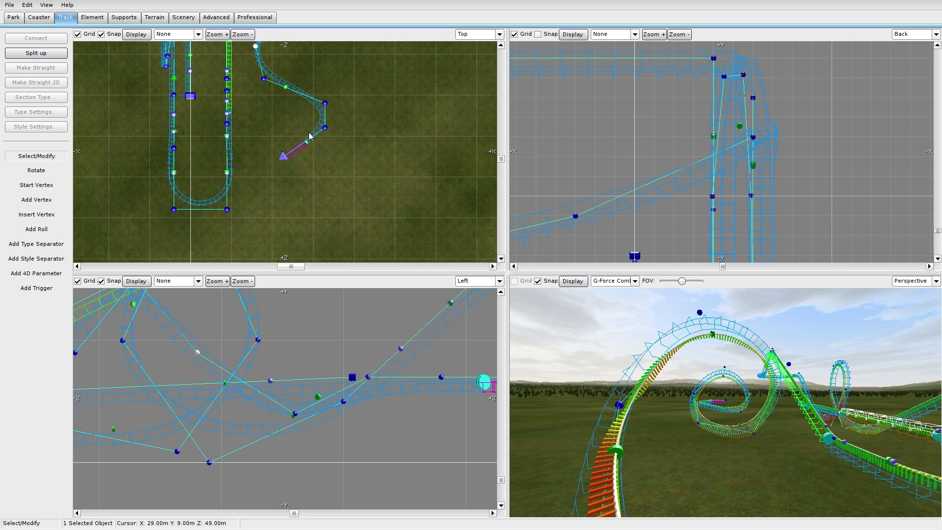
right_drag(333, 168, 353, 245)
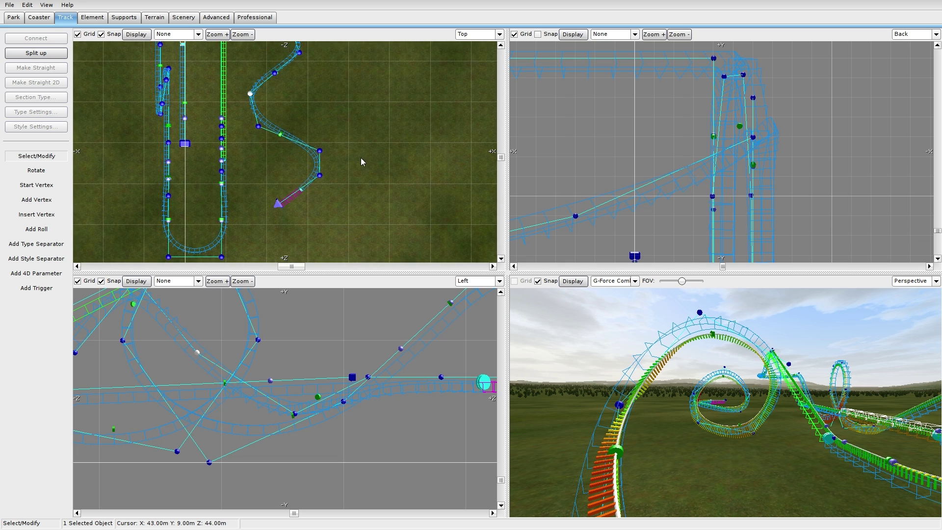
right_drag(361, 154, 350, 236)
drag(235, 228, 286, 39)
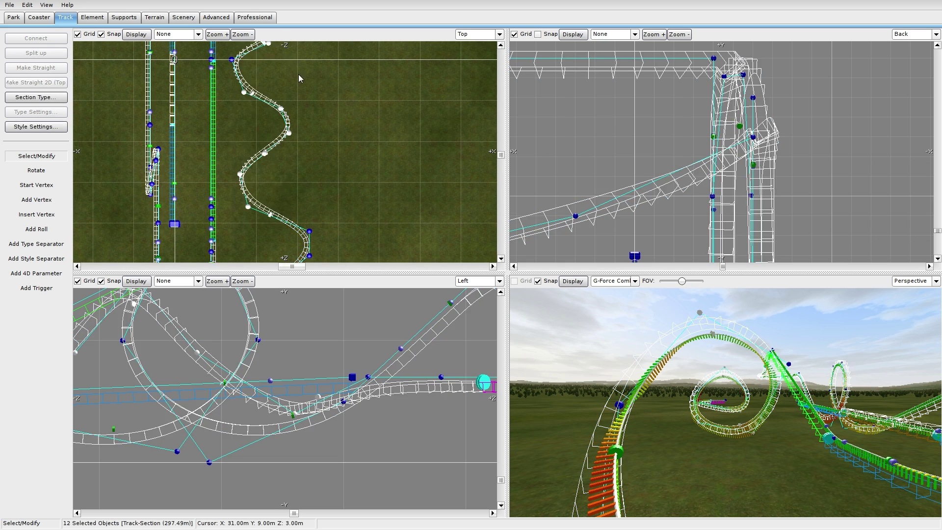
right_drag(299, 75, 286, 199)
drag(232, 180, 231, 182)
drag(282, 143, 282, 142)
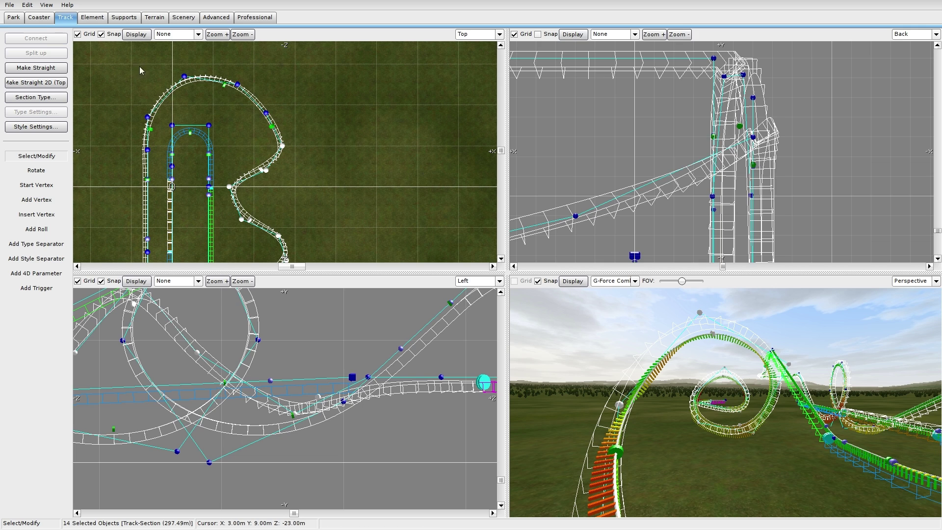
click(92, 17)
click(49, 127)
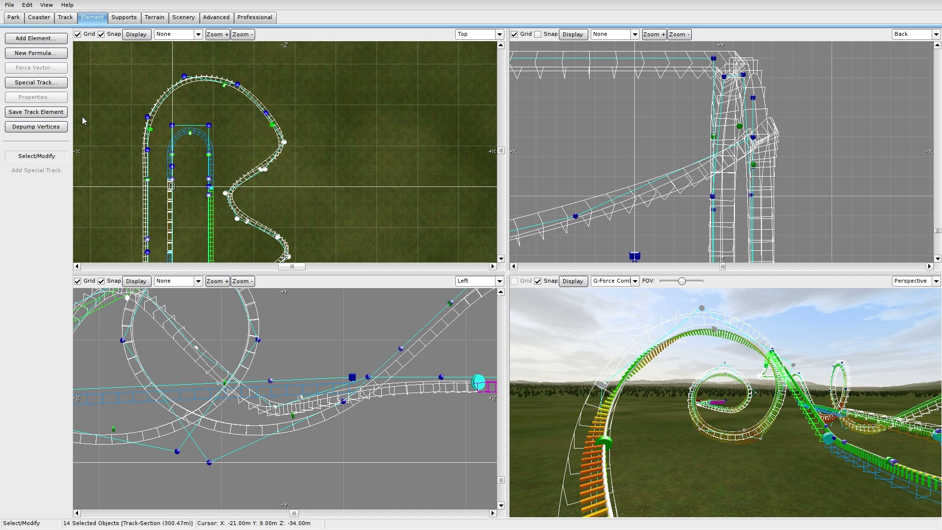
Bank the roll point in the first right-hand bend to -65°
right_drag(679, 374, 714, 446)
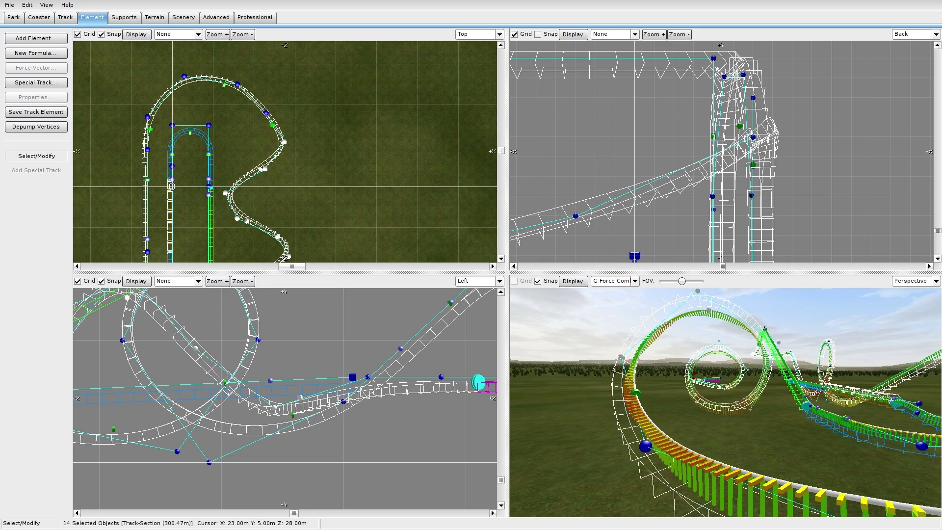
click(713, 445)
click(636, 394)
double_click(637, 393)
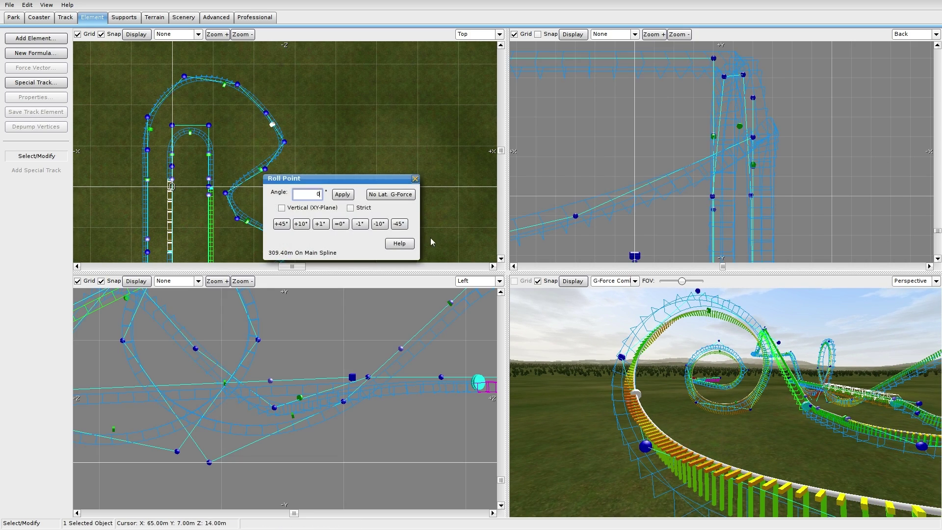
click(399, 224)
right_drag(650, 366, 622, 390)
click(380, 224)
click(381, 225)
right_drag(746, 417, 826, 491)
right_drag(778, 452, 751, 423)
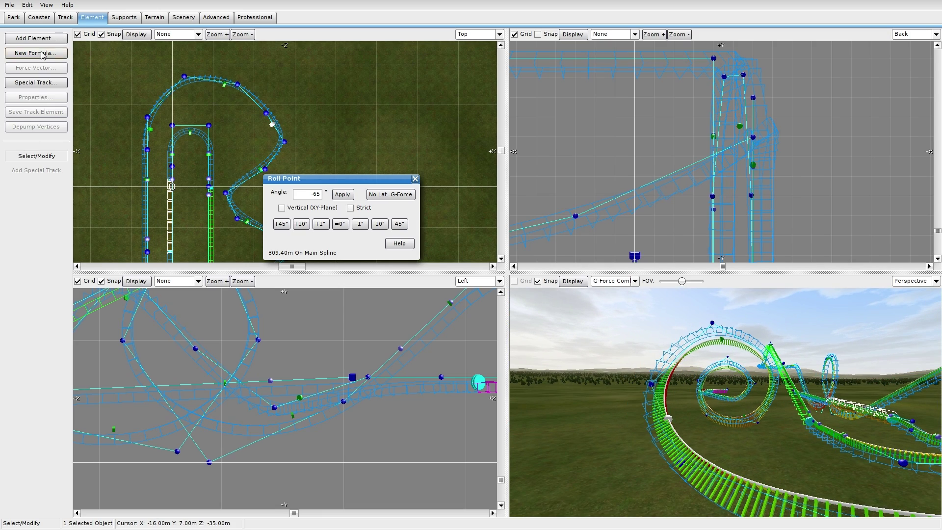
Turn off snapping in the perspective view and soften the first left-hand bend by moving its apex and exit vertices about 2 m
click(66, 18)
click(539, 281)
click(650, 386)
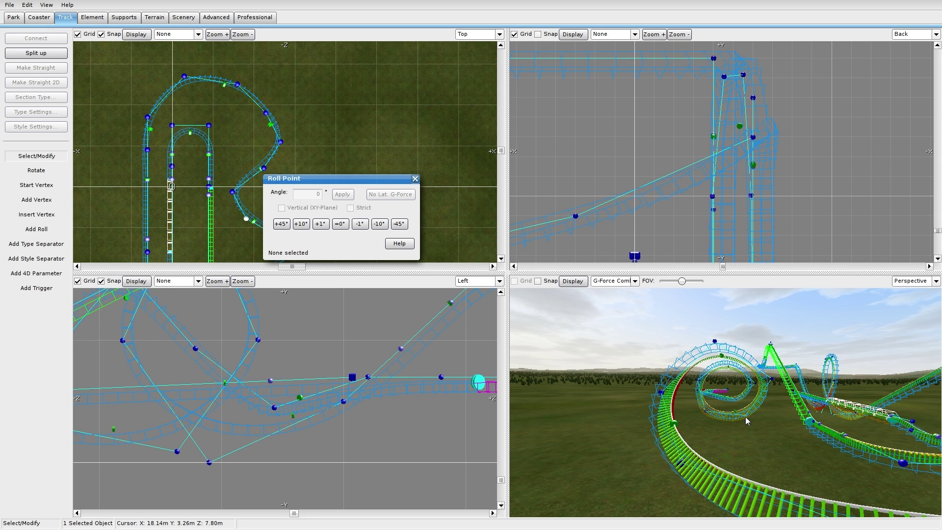
right_drag(746, 417, 746, 417)
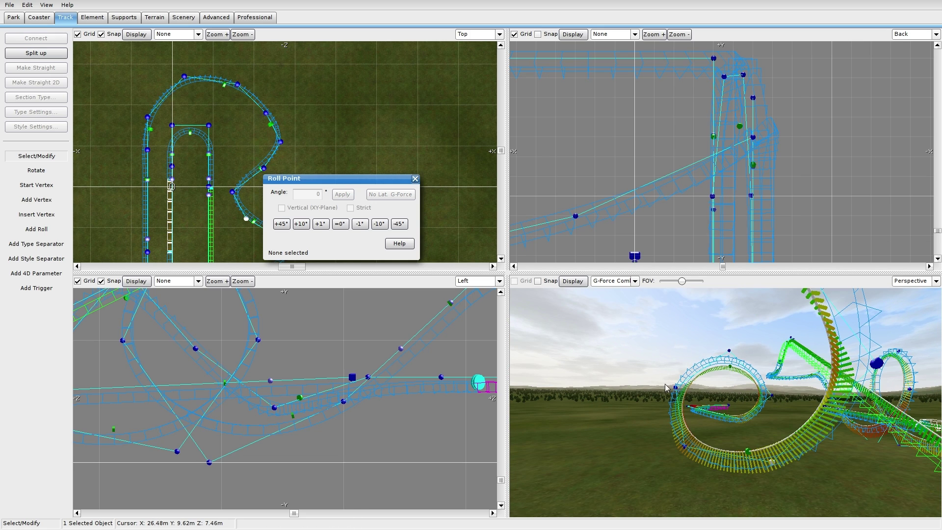
Lower the second left-hand bend's entry vertex to about 14 m and nudge the second right-hand bend's entry and apex vertices to reshape it
drag(726, 357, 724, 371)
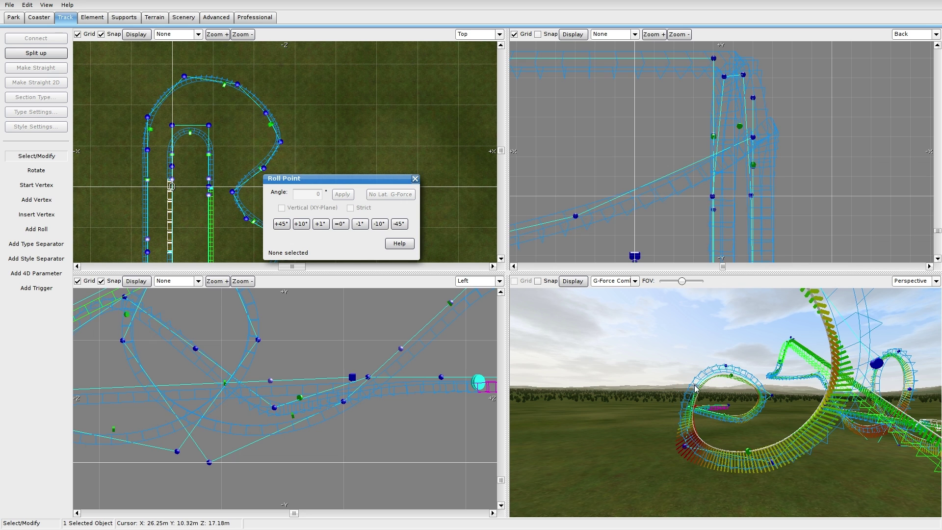
mouse_move(328, 149)
right_down()
mouse_move(262, 23)
mouse_move(311, 99)
mouse_move(293, 107)
right_up()
drag(284, 105, 280, 117)
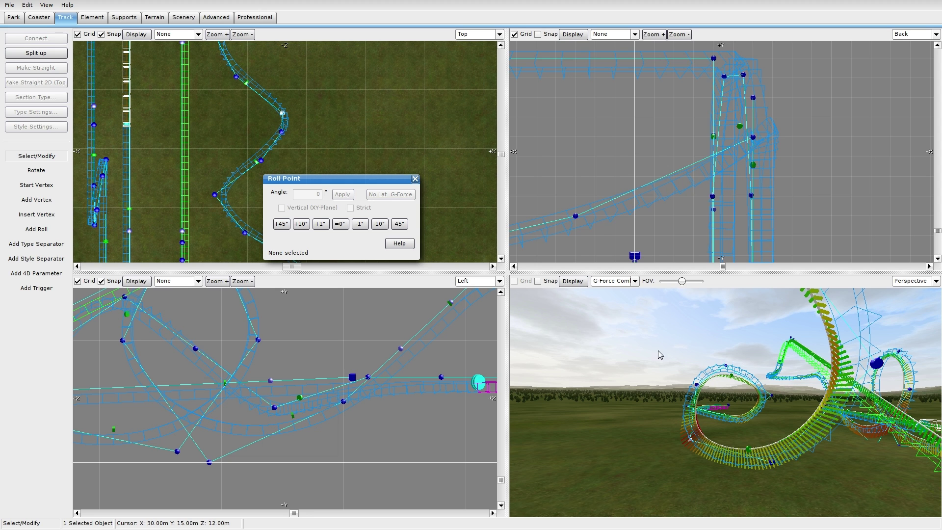
Shift the second left-hand bend's apex about 3 m, and lower its entry vertex to about 13 m and the third right-hand bend's entry to about 4 m
drag(697, 387, 764, 404)
right_drag(765, 404, 766, 404)
drag(665, 397, 710, 439)
right_drag(709, 440, 733, 405)
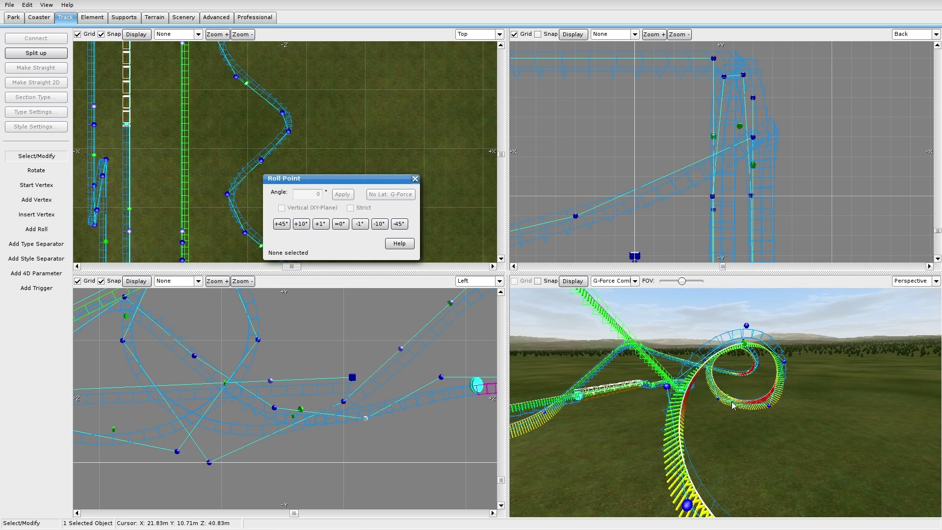
drag(746, 326, 713, 336)
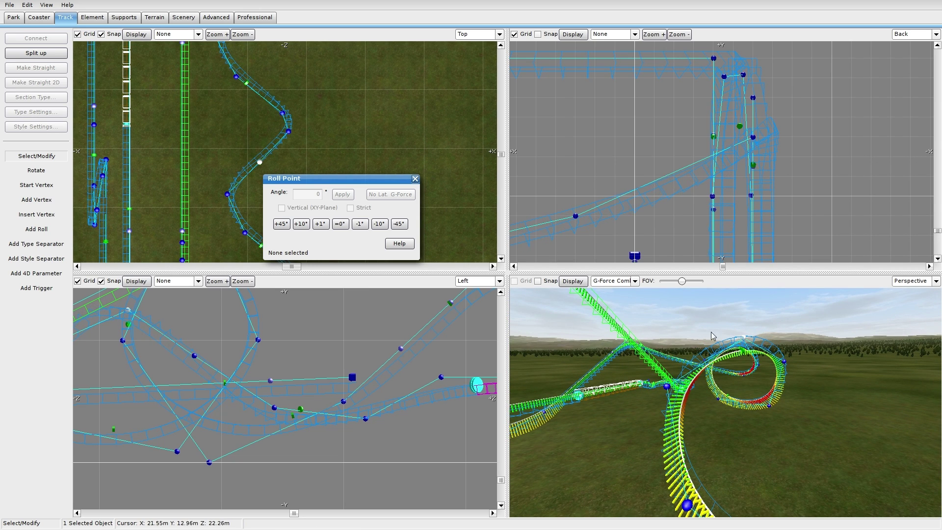
Close the roll settings, select the whole track section through the alternating bends and depump its vertices
right_drag(279, 377, 305, 377)
scroll(622, 243, down, 5)
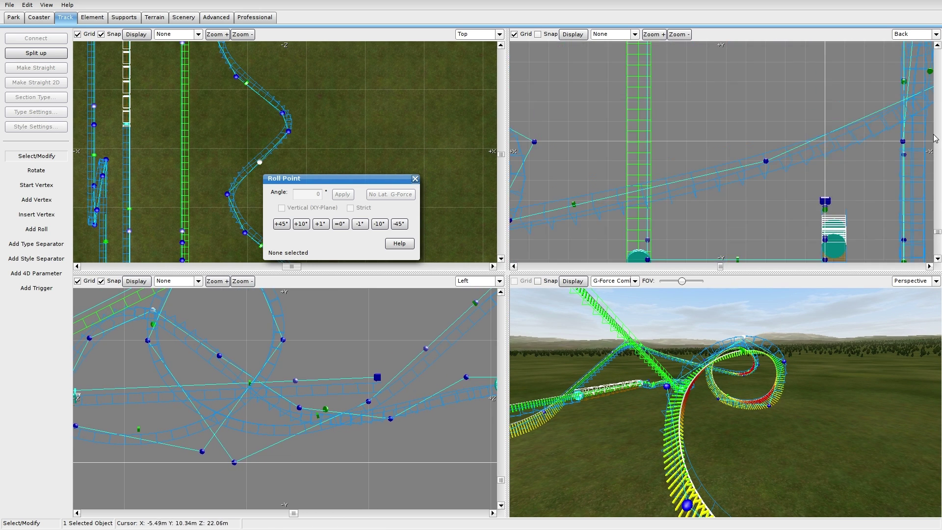
scroll(707, 166, up, 4)
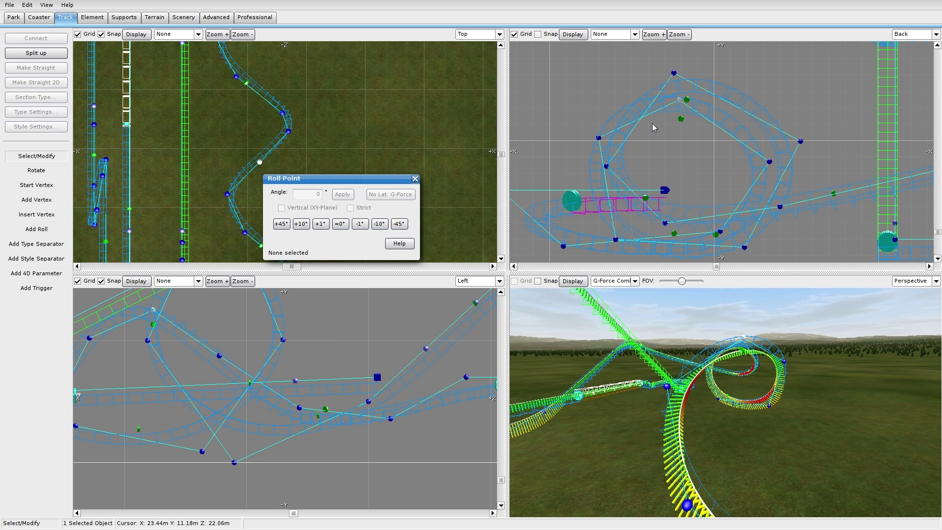
right_drag(696, 146, 788, 126)
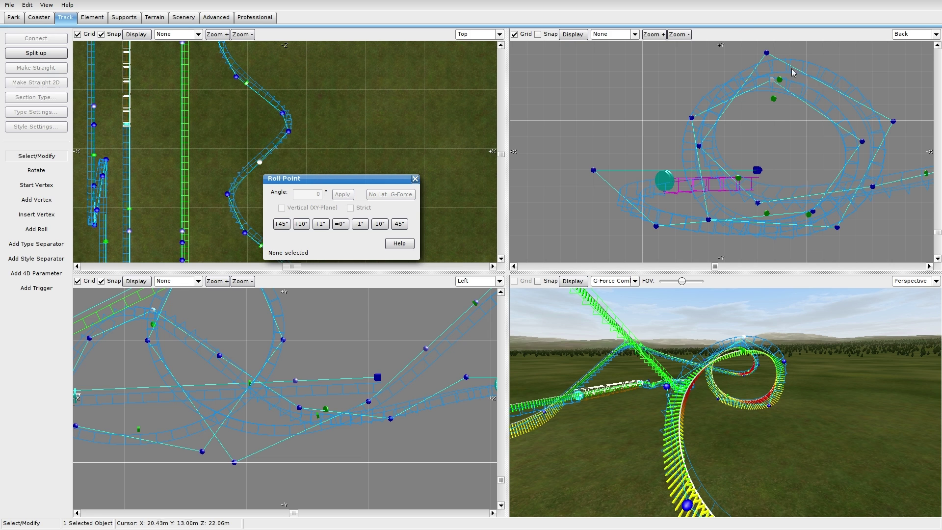
click(415, 178)
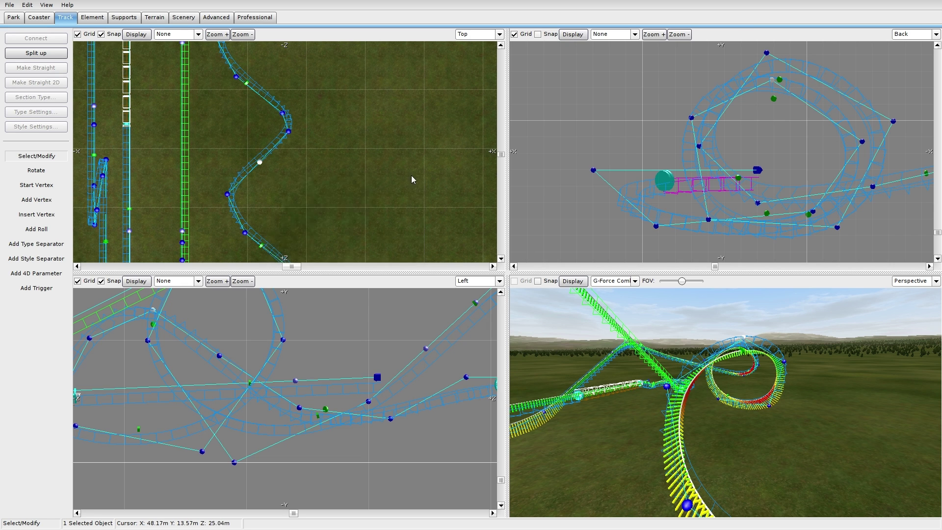
scroll(364, 219, down, 2)
mouse_move(313, 196)
mouse_down()
mouse_move(286, 120)
mouse_move(249, 62)
mouse_up()
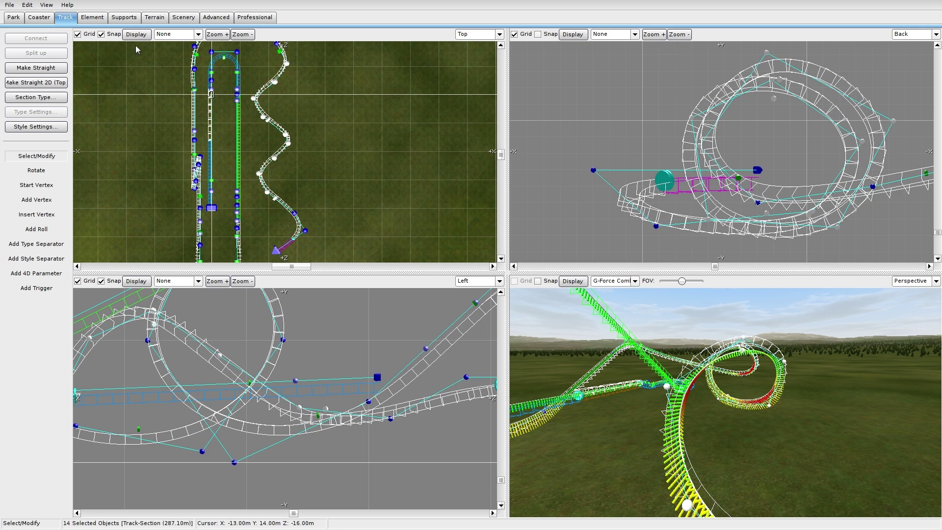
click(94, 17)
click(61, 128)
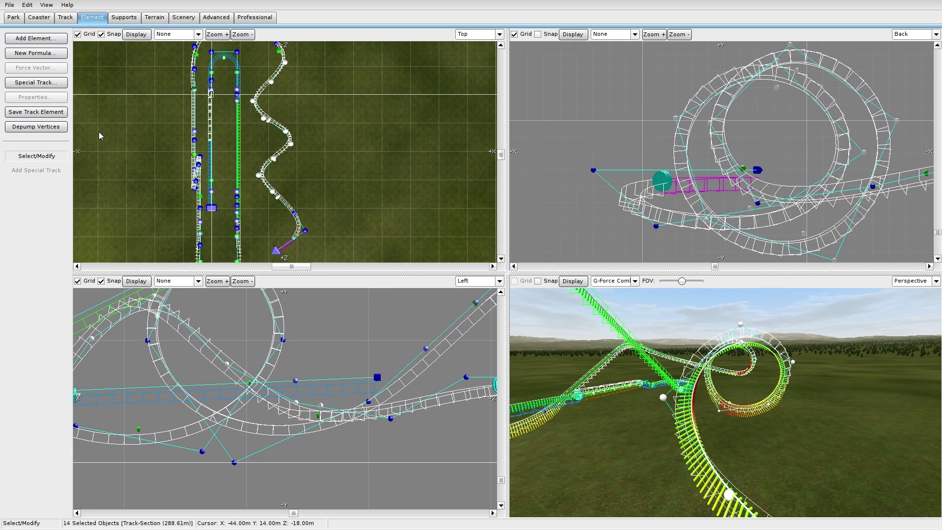
key(Escape)
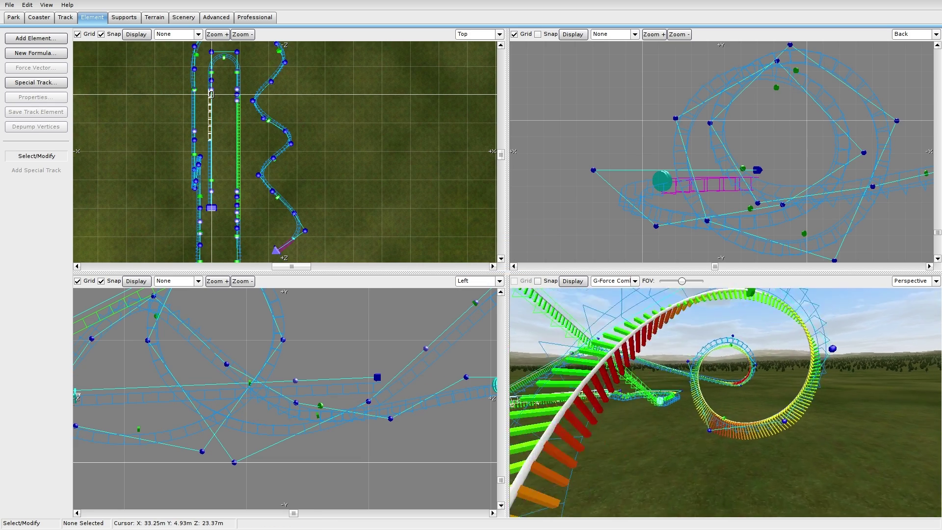
Reshape the second right-hand bend by shifting its preceding roll point, entry and apex, and lower the second left-hand bend's entry vertex to about 12.5 m
right_drag(825, 455, 825, 455)
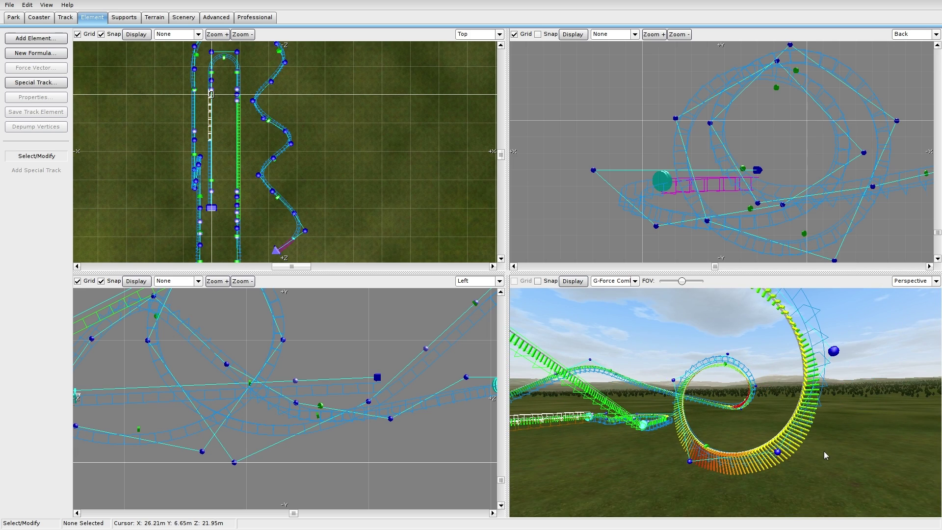
drag(717, 447, 729, 454)
right_drag(729, 456, 729, 456)
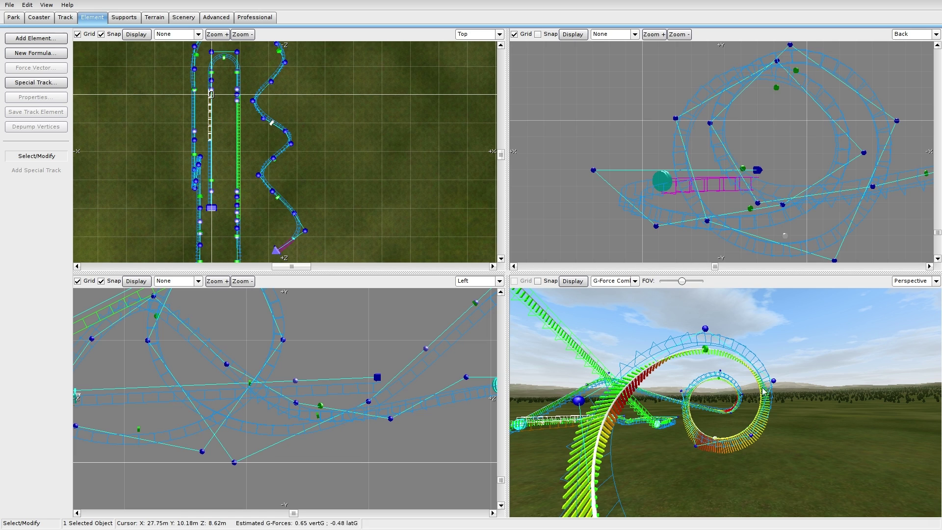
click(779, 384)
drag(782, 391, 785, 393)
drag(787, 389, 788, 389)
drag(706, 329, 706, 346)
click(751, 433)
drag(752, 434, 757, 442)
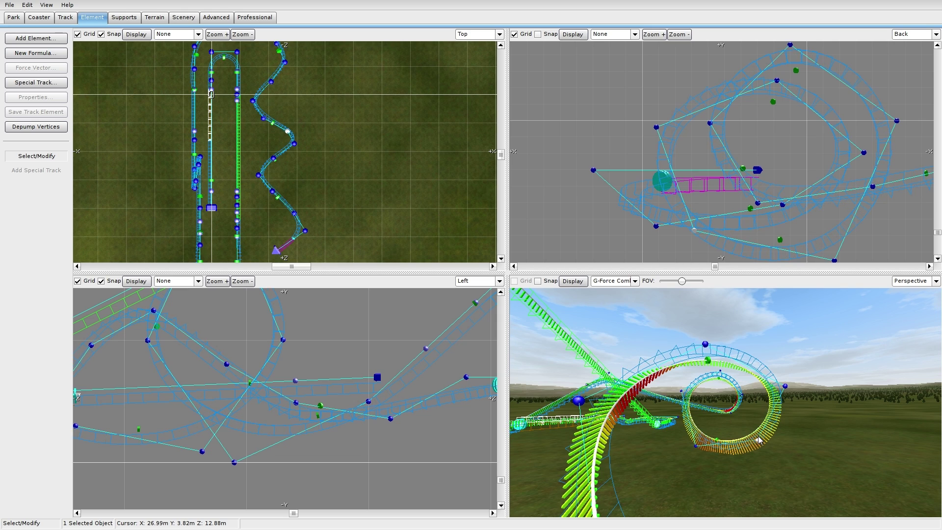
Pull in the second left-hand bend's apex about 1.5 m and lower its exit vertex to about 4 m
mouse_move(746, 413)
right_down()
mouse_move(737, 436)
mouse_move(731, 413)
right_up()
drag(676, 399, 723, 432)
drag(767, 218, 770, 232)
Shift the second left-hand bend's entry vertex about 1.5 m, raise it to about 13 m, and nudge the second right-hand bend's entry vertex
drag(777, 80, 761, 77)
right_drag(783, 92, 756, 107)
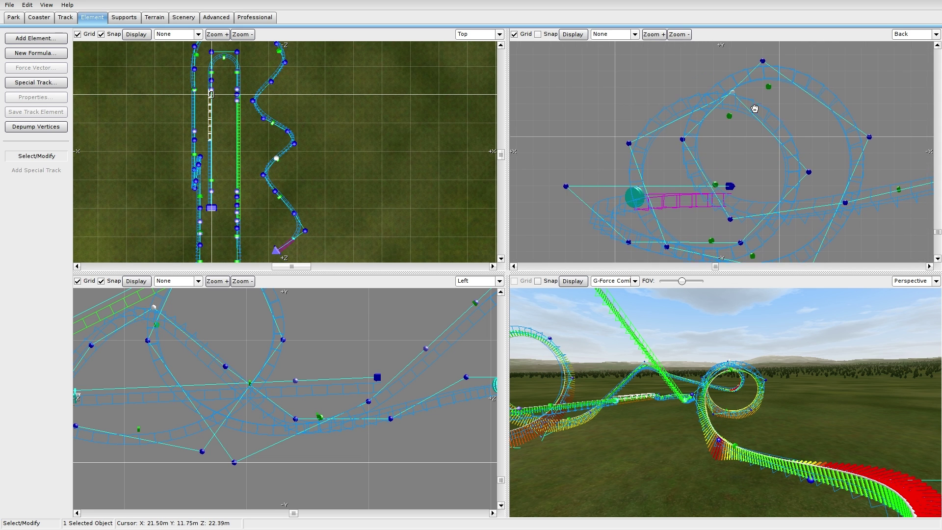
right_drag(760, 196, 761, 153)
click(661, 195)
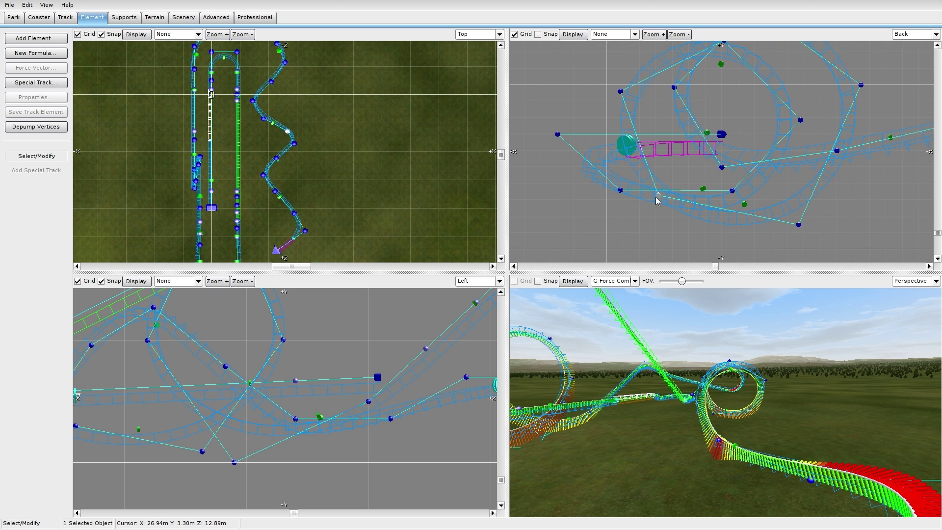
right_drag(674, 183, 681, 181)
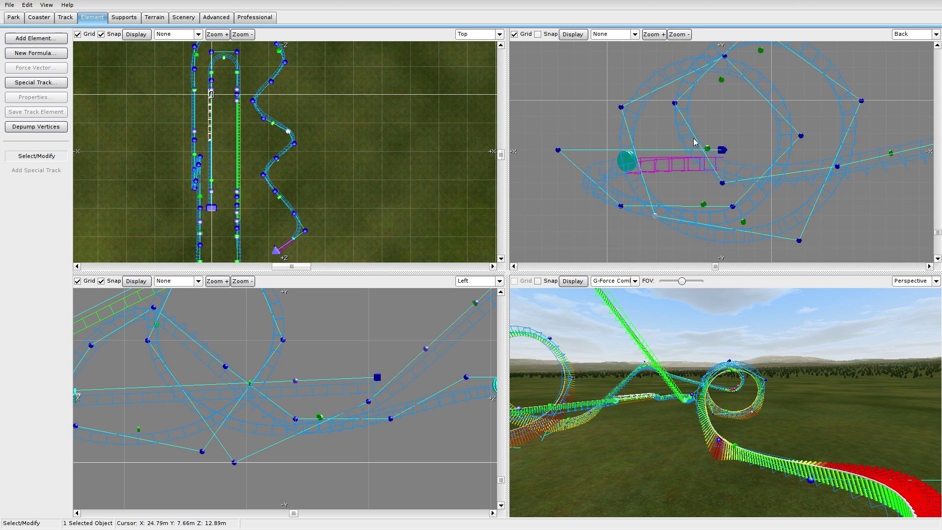
right_drag(696, 142, 699, 178)
drag(730, 92, 723, 85)
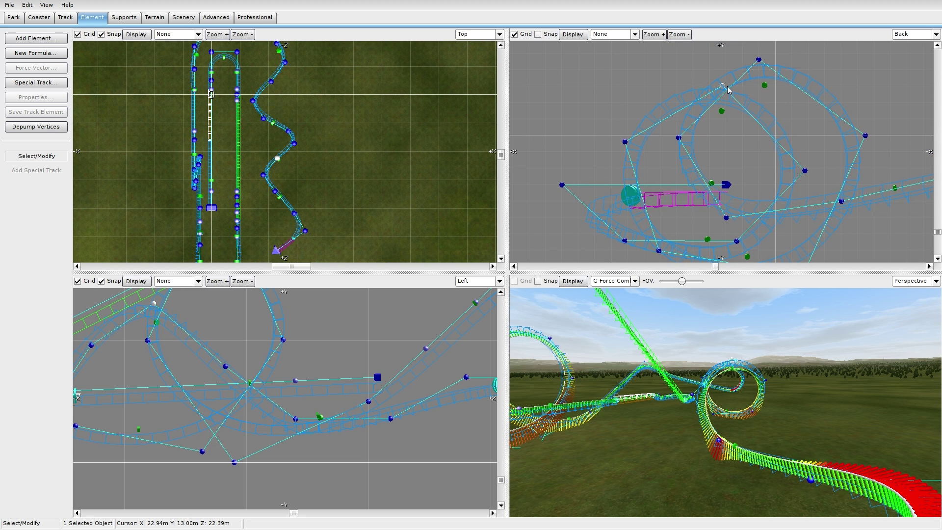
right_drag(723, 136, 713, 108)
Extend both open track ends toward each other by adding one vertex to each
mouse_move(312, 215)
right_down()
mouse_move(318, 181)
mouse_move(320, 207)
right_up()
right_drag(328, 166, 326, 127)
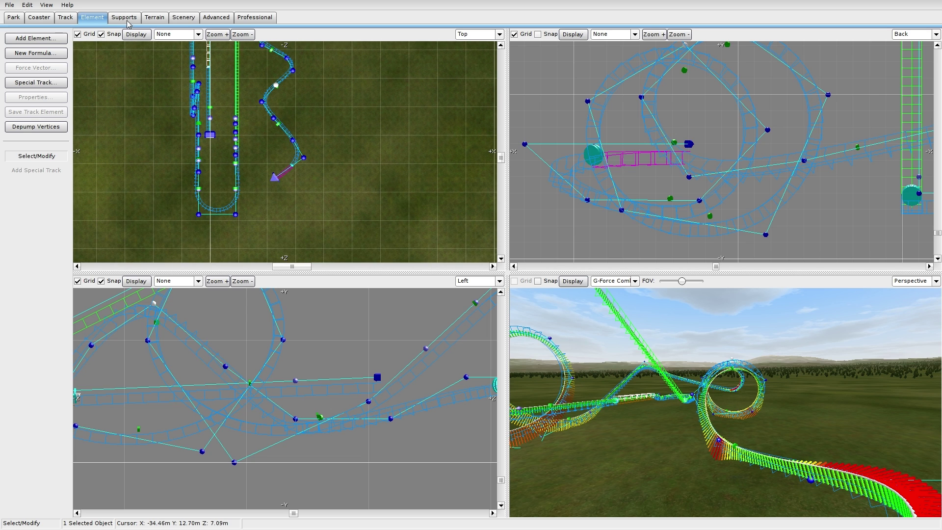
click(66, 18)
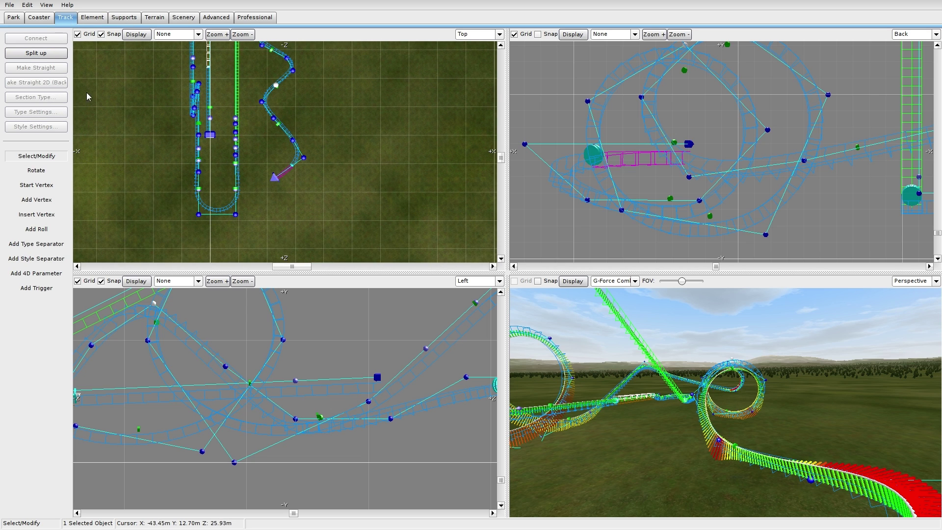
click(37, 200)
right_drag(319, 198, 310, 229)
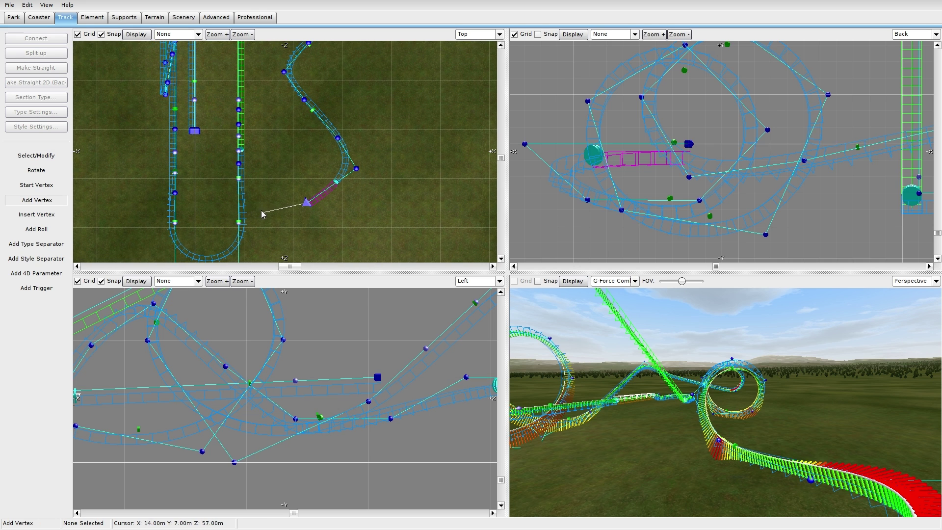
click(205, 191)
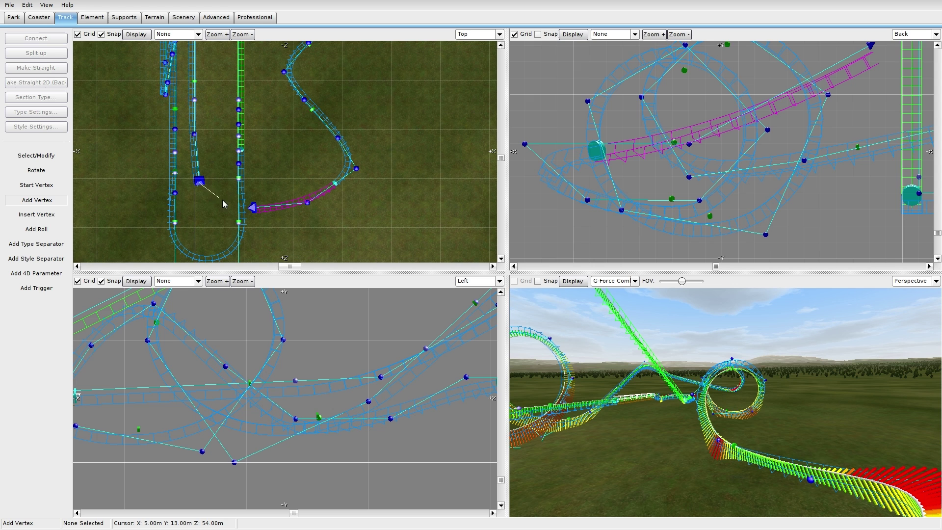
Lower the new vertex on the bend side to 7 m and pull the other end's new vertex back about 4 m
click(36, 156)
right_drag(417, 354, 255, 379)
right_drag(364, 381, 295, 382)
drag(330, 330, 326, 404)
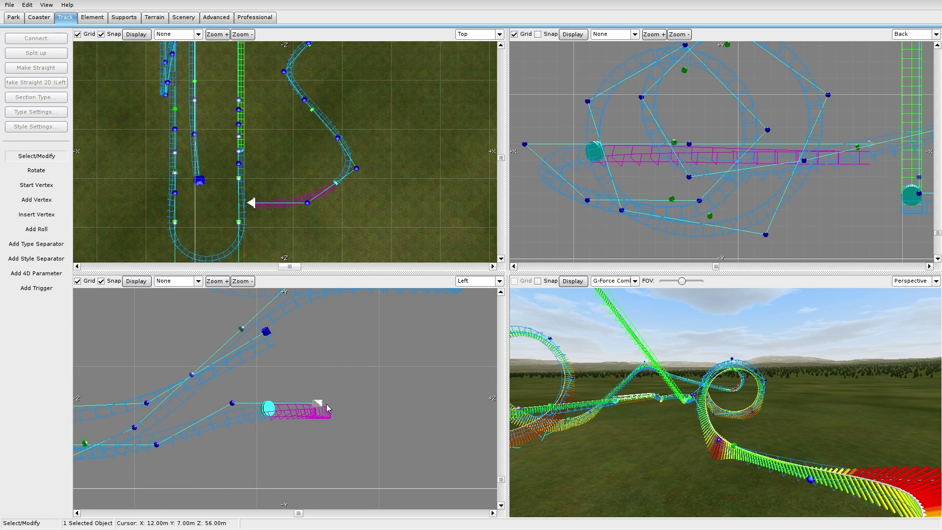
right_drag(310, 382, 454, 371)
click(410, 394)
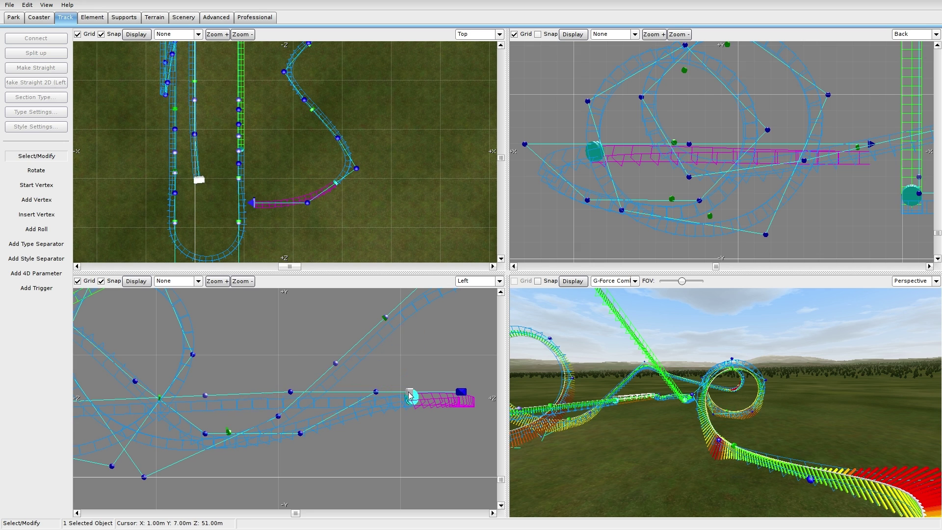
mouse_move(410, 396)
mouse_down()
mouse_move(352, 400)
mouse_move(369, 403)
mouse_move(361, 393)
mouse_up()
Lower the third right-hand bend's entry vertex to 3 m and move it about 4 m back toward the preceding bend
mouse_move(302, 433)
mouse_down()
mouse_move(294, 417)
mouse_move(330, 434)
mouse_move(299, 440)
mouse_up()
drag(589, 213, 608, 214)
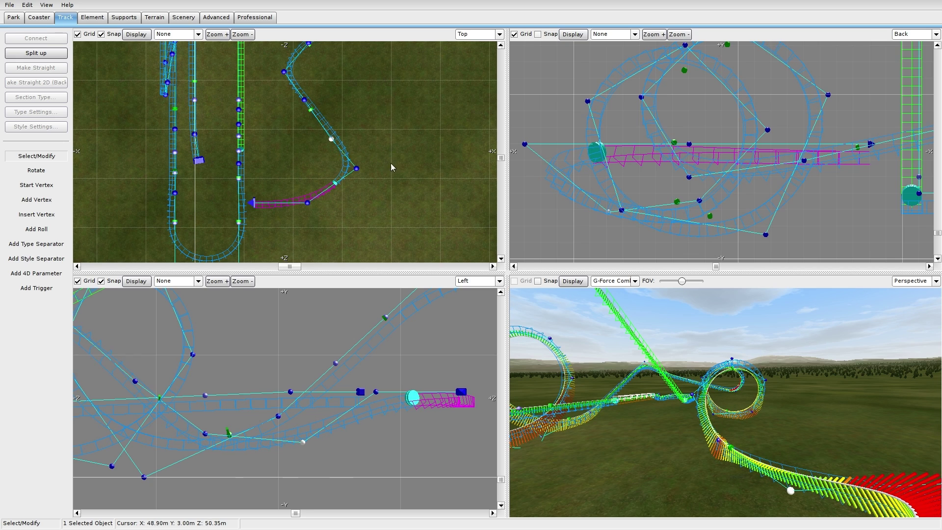
right_drag(326, 121, 327, 155)
drag(338, 176, 344, 158)
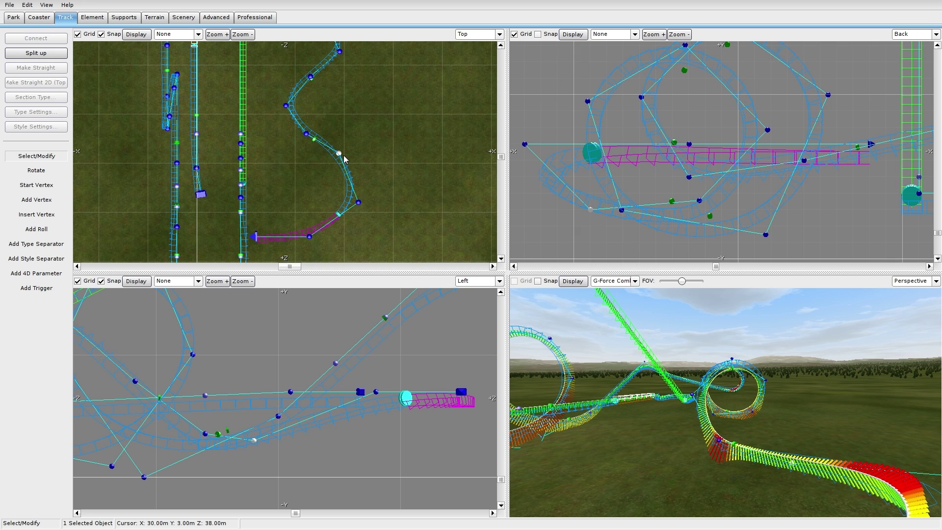
Move the third right-hand bend's apex back about 3 m, raise it to about 7.6 m, and raise the following vertex slightly
drag(358, 202, 362, 185)
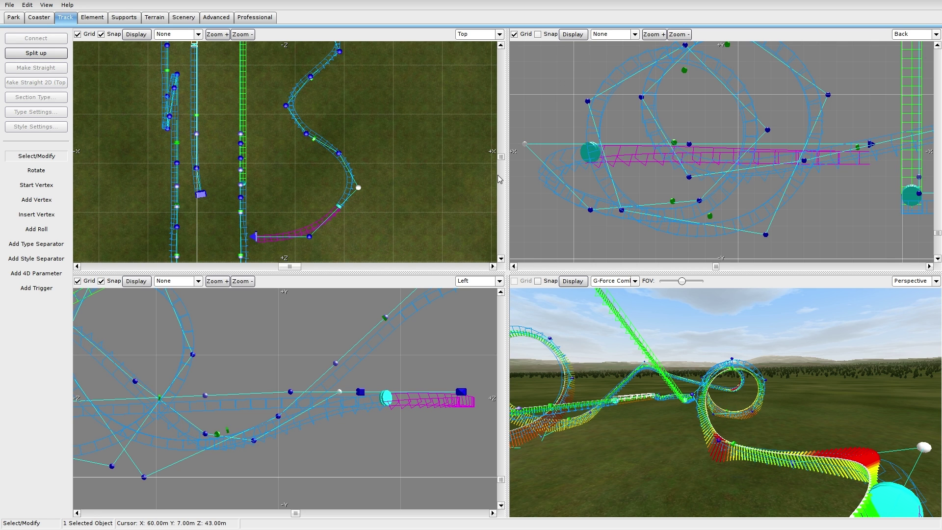
drag(525, 144, 525, 137)
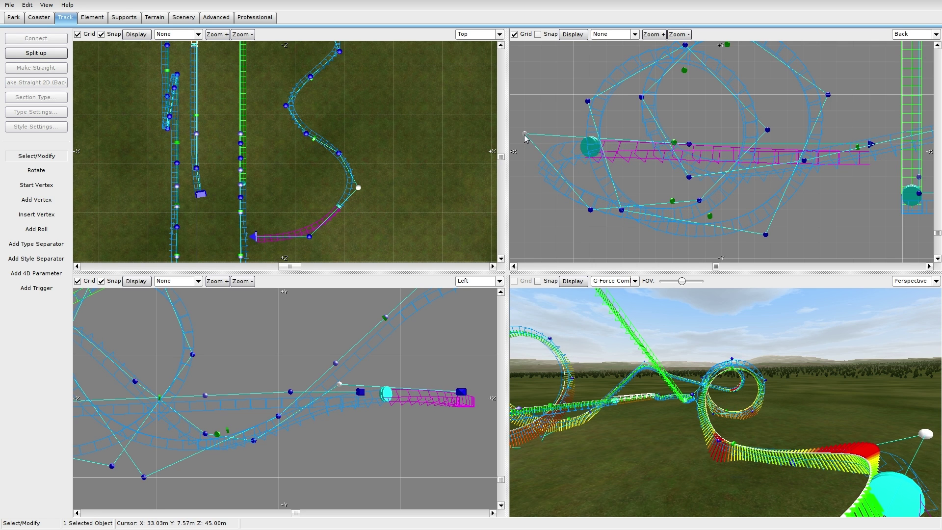
drag(690, 143, 688, 138)
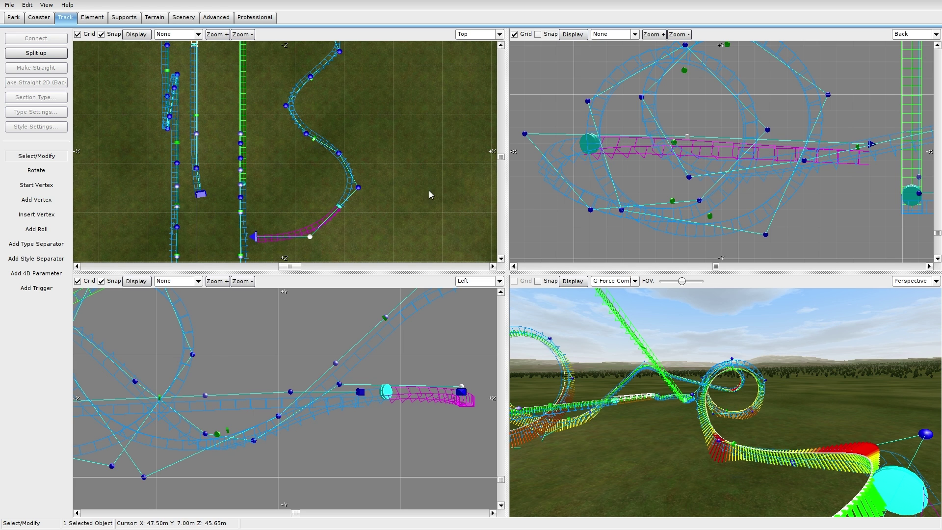
Connect the two open track ends to close the circuit
right_drag(429, 190, 436, 156)
click(260, 203)
ctrl+click(208, 161)
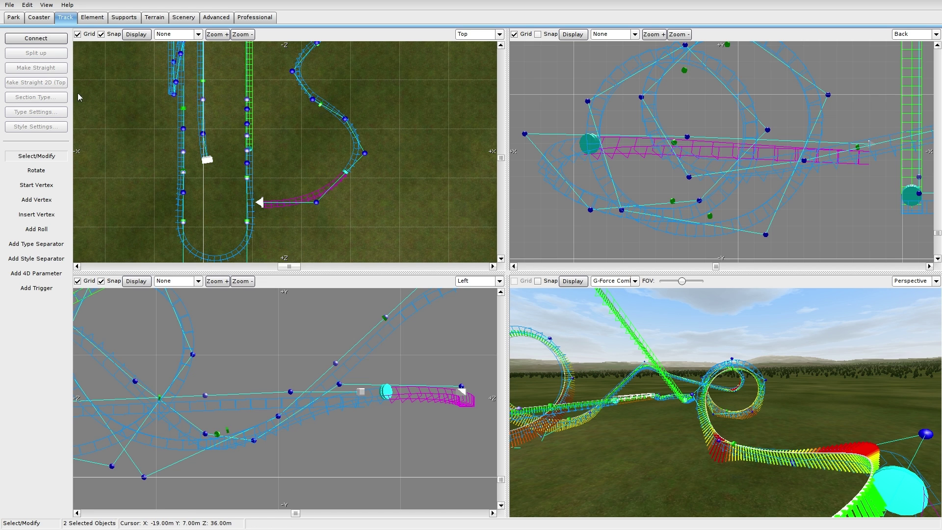
click(35, 39)
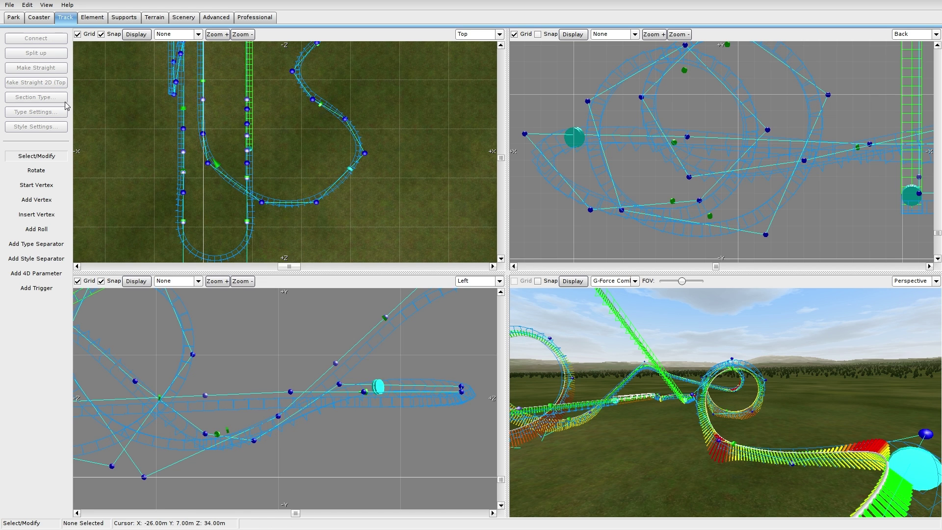
Turn off snapping in the top view and smooth the closing curve by shifting its last vertex about 5 m and the two before it about 2 m
click(101, 34)
drag(263, 202, 240, 205)
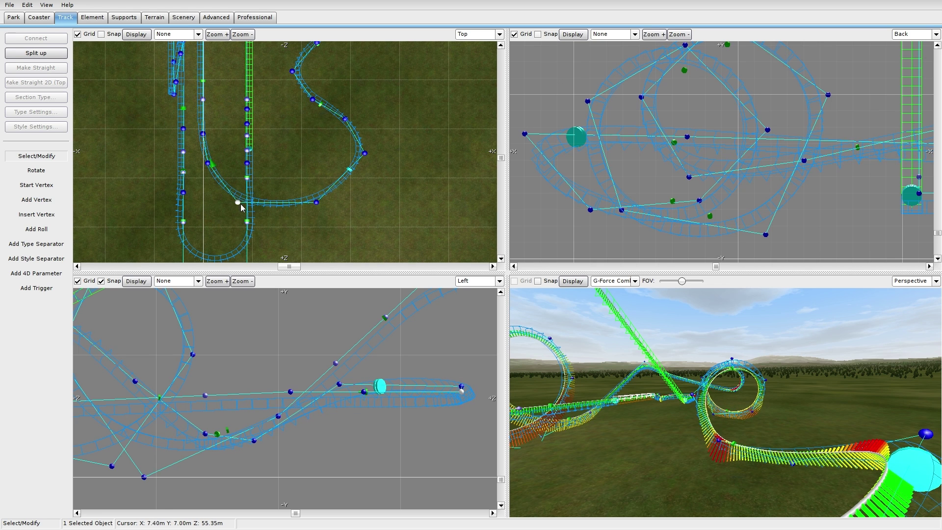
drag(319, 203, 309, 204)
drag(365, 155, 360, 166)
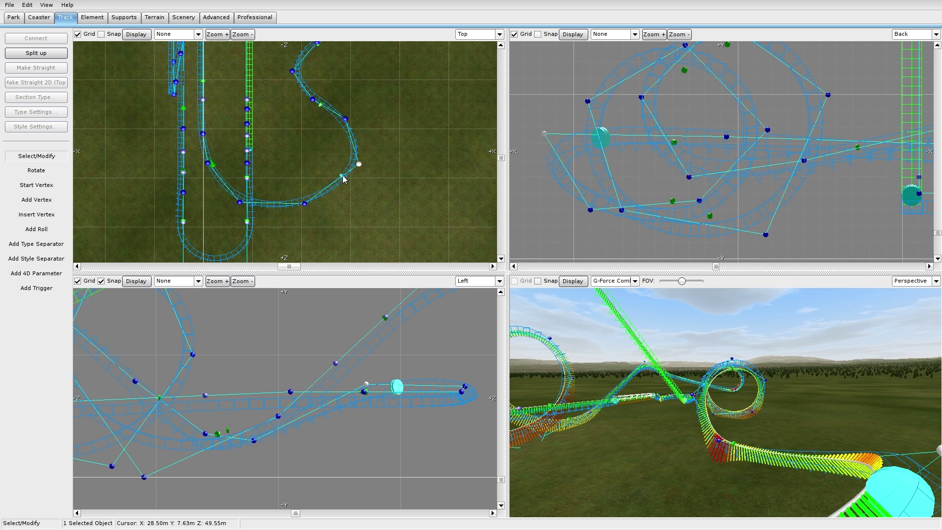
Move the section separator from the third right-hand bend's exit onto the straight that follows the closing curve
click(202, 122)
right_drag(204, 124, 254, 211)
drag(242, 212, 237, 170)
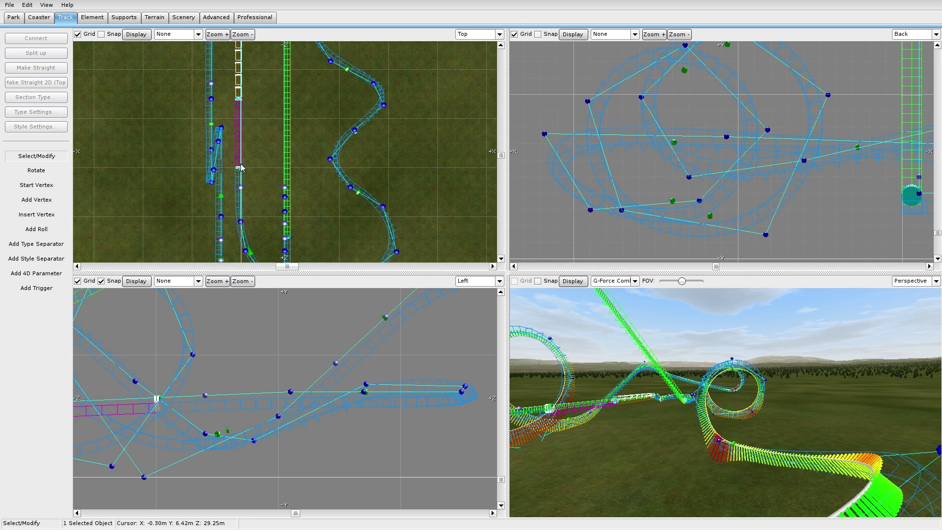
right_drag(270, 177, 257, 168)
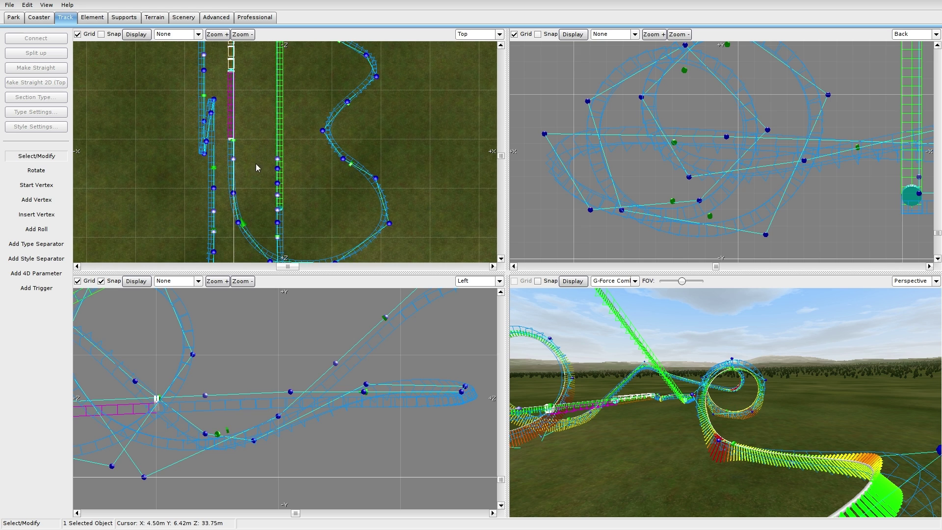
Bank the roll point where the closing curve meets the straight to -20°
double_click(232, 140)
click(416, 179)
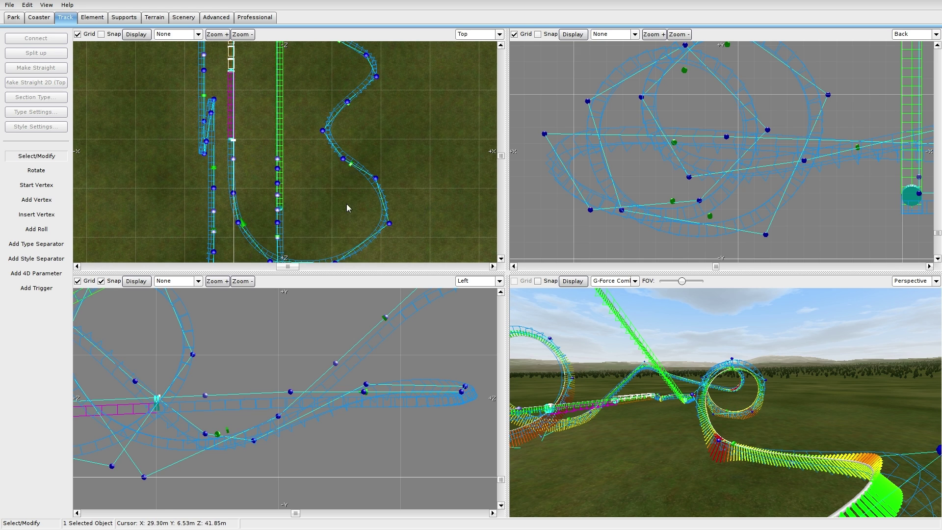
double_click(242, 223)
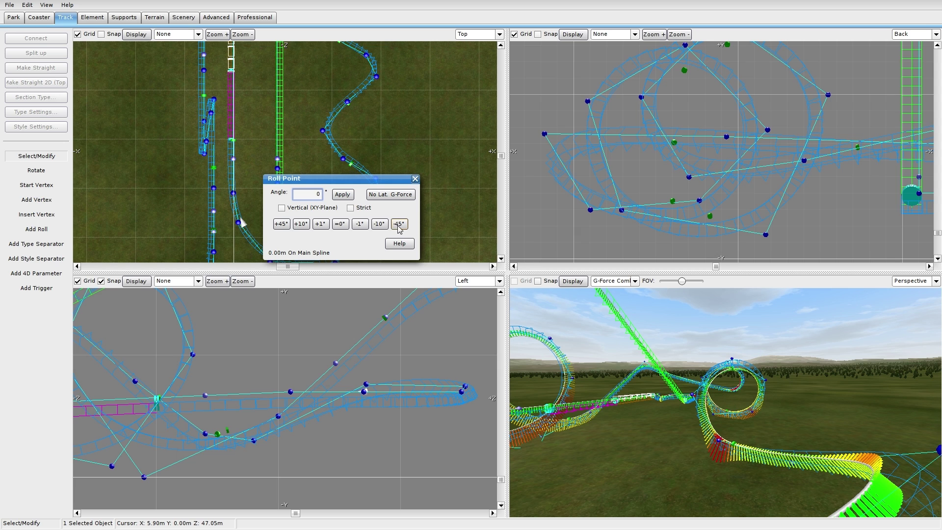
click(380, 225)
click(381, 225)
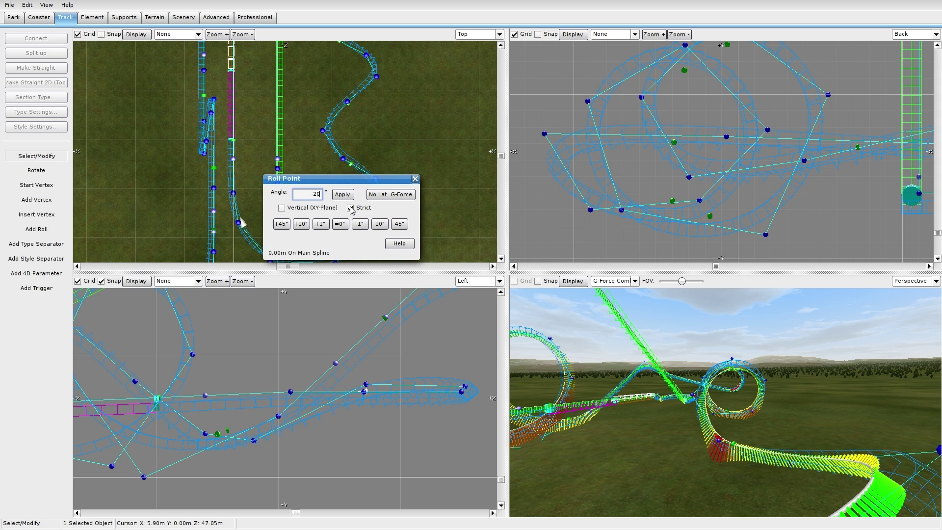
click(415, 178)
right_drag(422, 187, 404, 138)
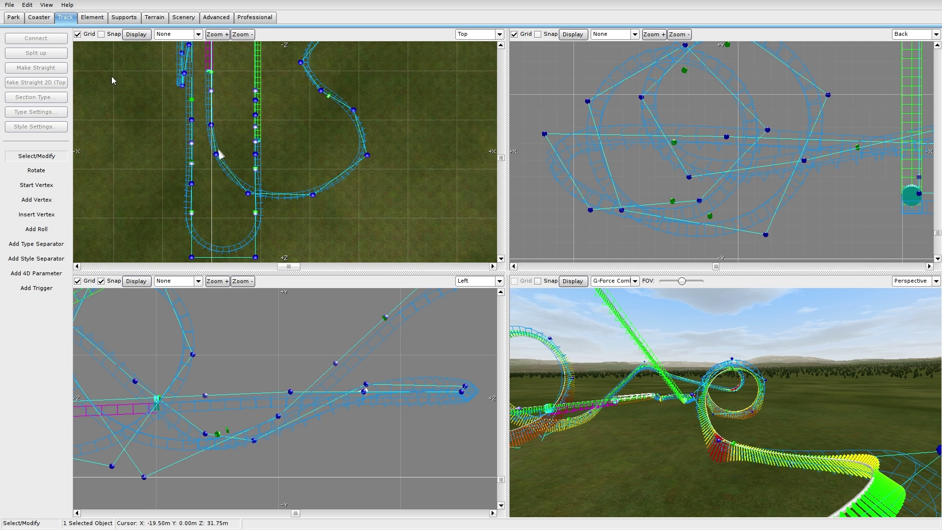
Adjust the closing curve's outermost vertex and slightly lower the vertex that follows it in the back view
mouse_move(602, 157)
right_down()
mouse_move(403, 162)
mouse_move(597, 148)
right_up()
drag(537, 127, 539, 130)
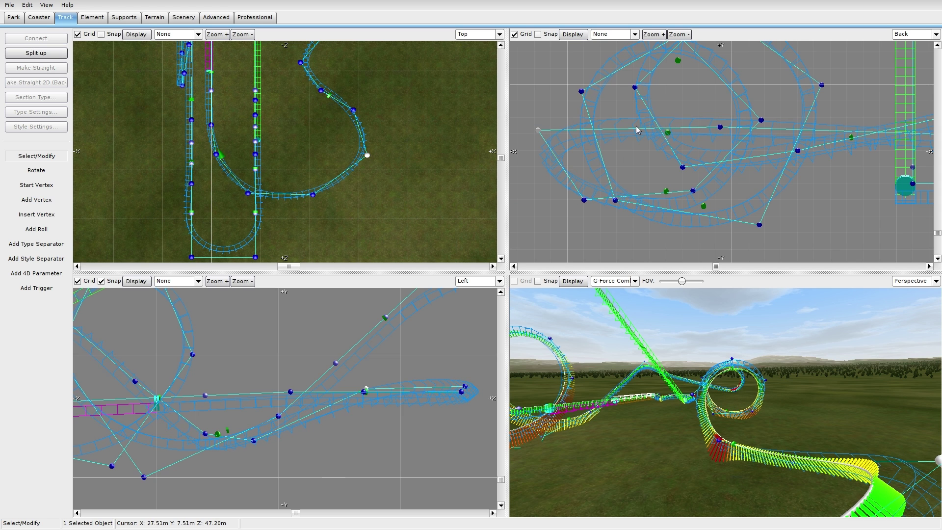
drag(721, 128, 724, 134)
Select the track section containing the alternating bends and depump its vertices
right_drag(417, 89, 380, 203)
scroll(380, 203, down, 3)
drag(353, 50, 280, 219)
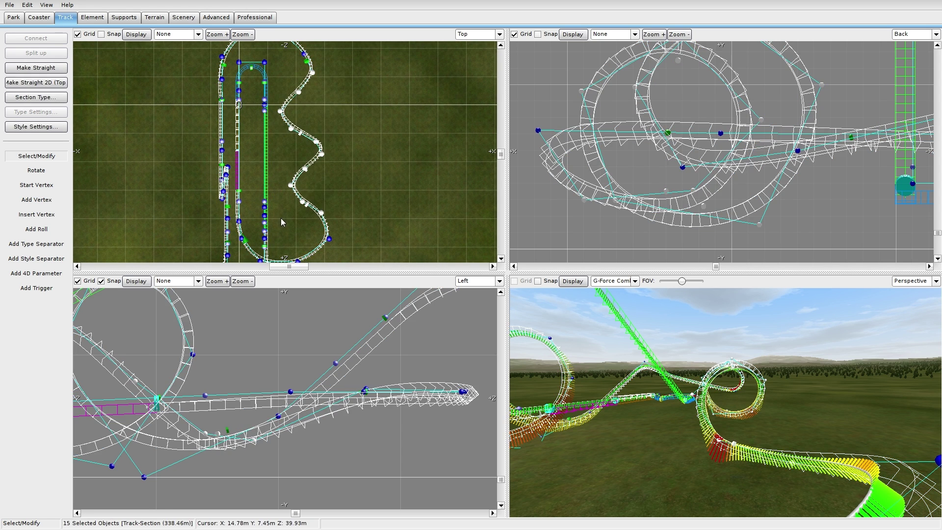
click(91, 17)
click(54, 127)
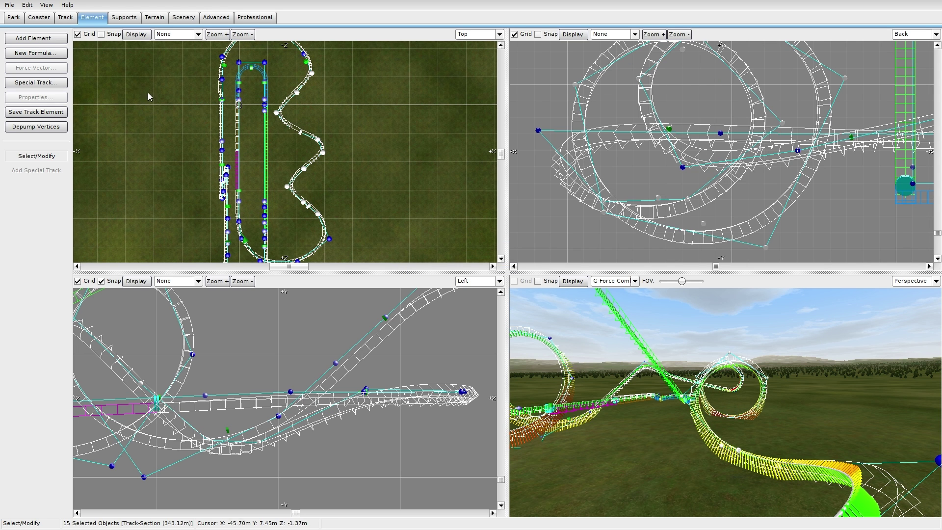
Raise the lowest vertex of the bends just under 2 m in the back view and lift the low vertices on the opposite side slightly
scroll(541, 189, down, 5)
right_drag(541, 189, 644, 165)
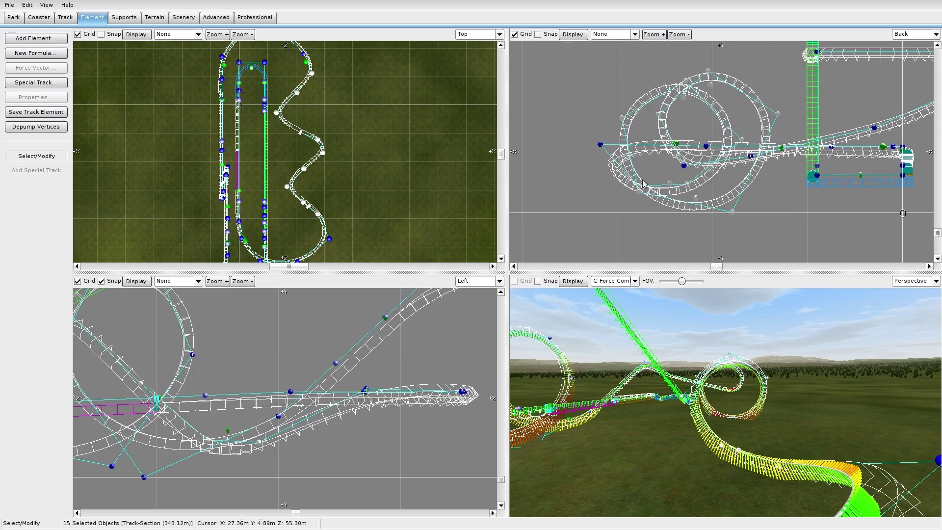
click(584, 179)
click(696, 299)
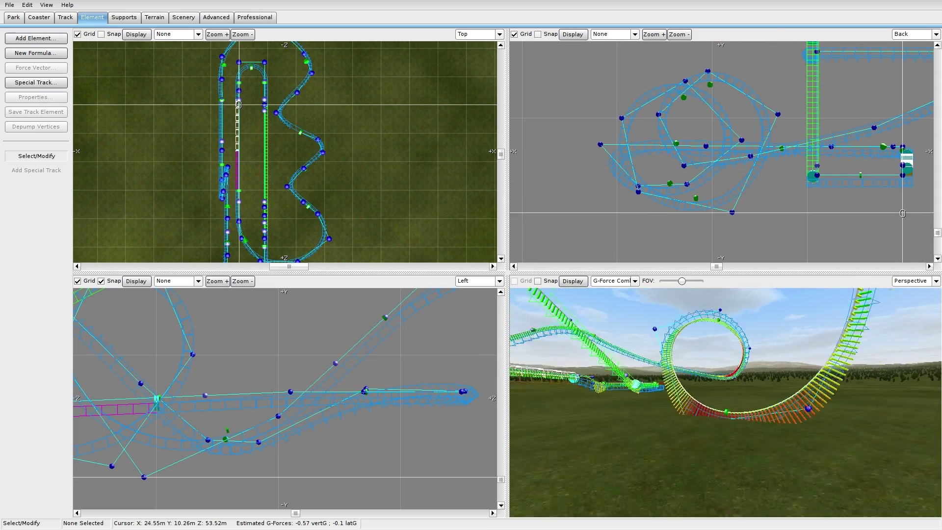
click(747, 362)
drag(732, 214, 731, 202)
click(638, 188)
drag(638, 189, 637, 186)
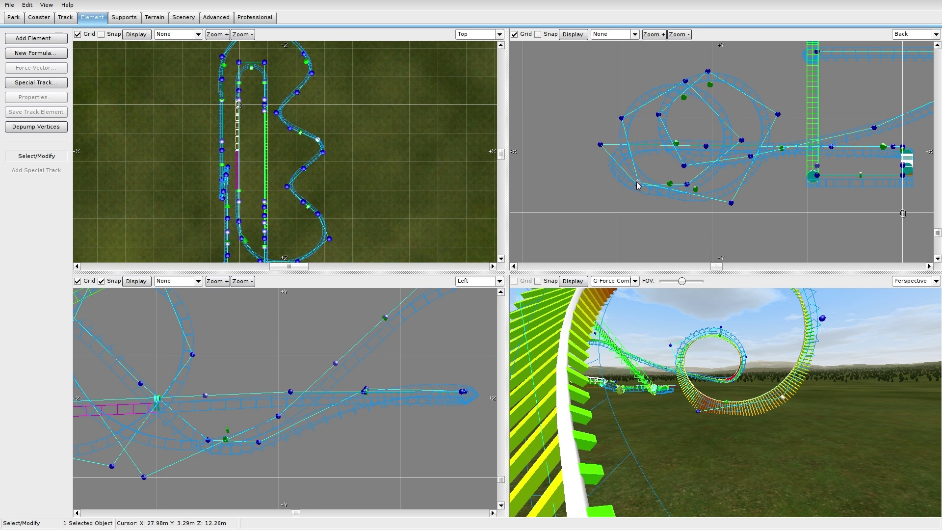
drag(730, 202, 730, 194)
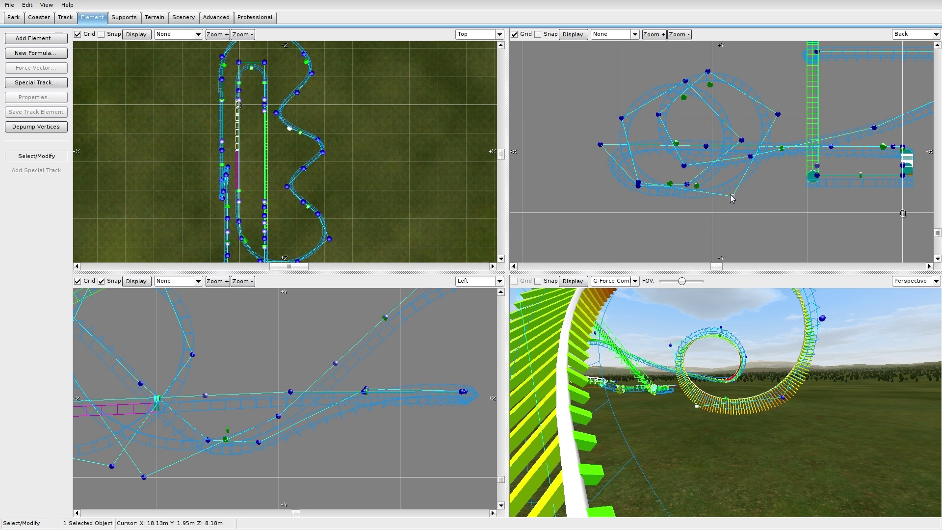
click(769, 228)
Freeze the Corkscrew coaster, then leave the editor with the project changes saved and start the simulation
click(39, 18)
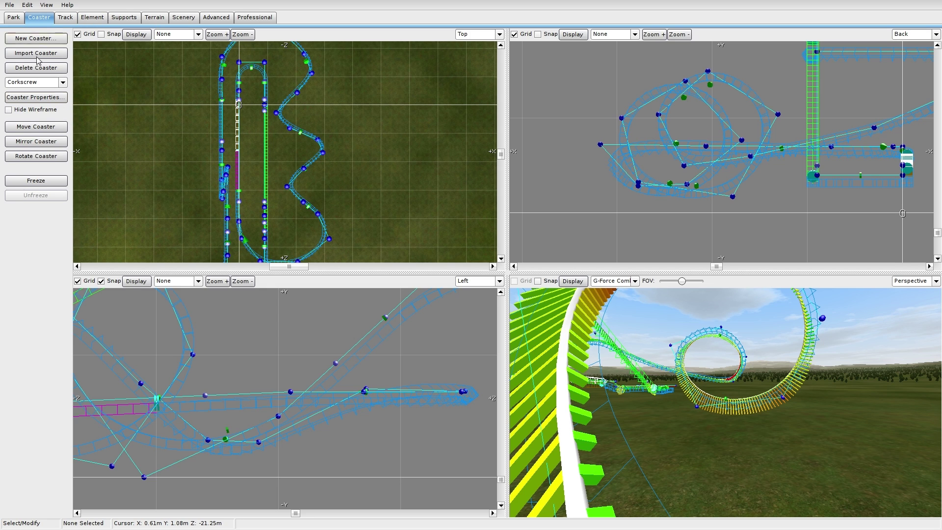
click(41, 180)
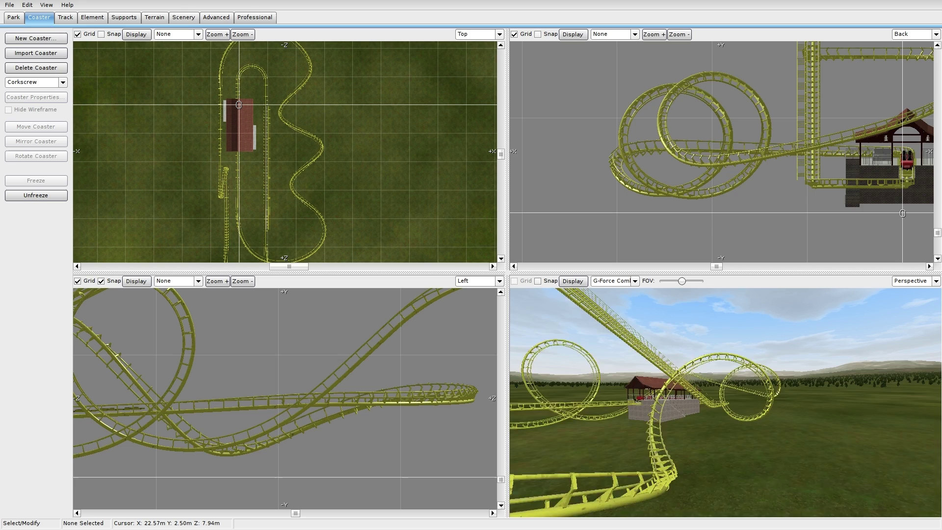
click(10, 5)
click(29, 90)
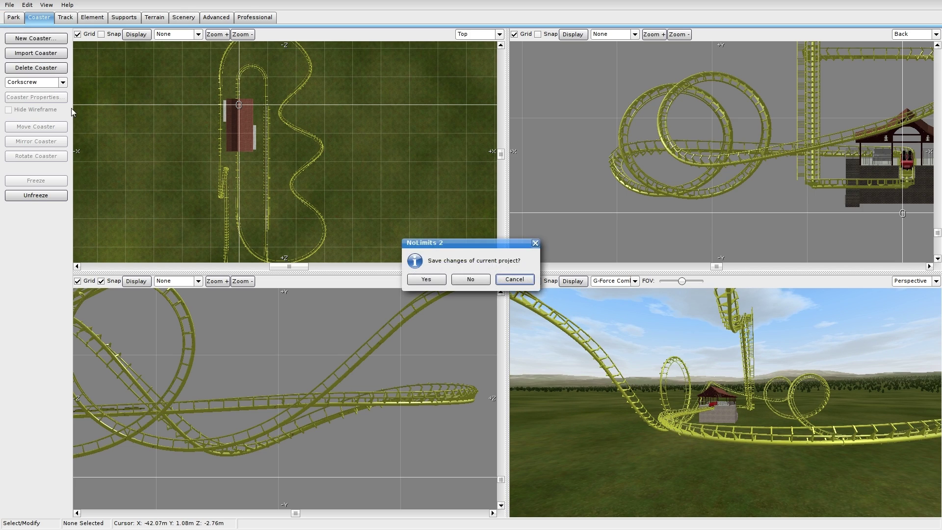
click(419, 279)
click(310, 460)
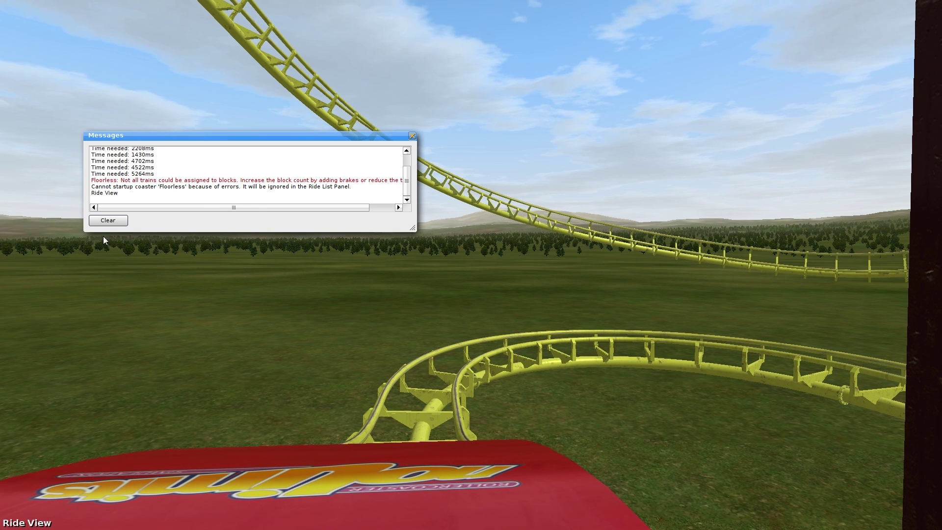
Clear and close the message window, inspect the station in fly view, and return to the main menu
click(123, 219)
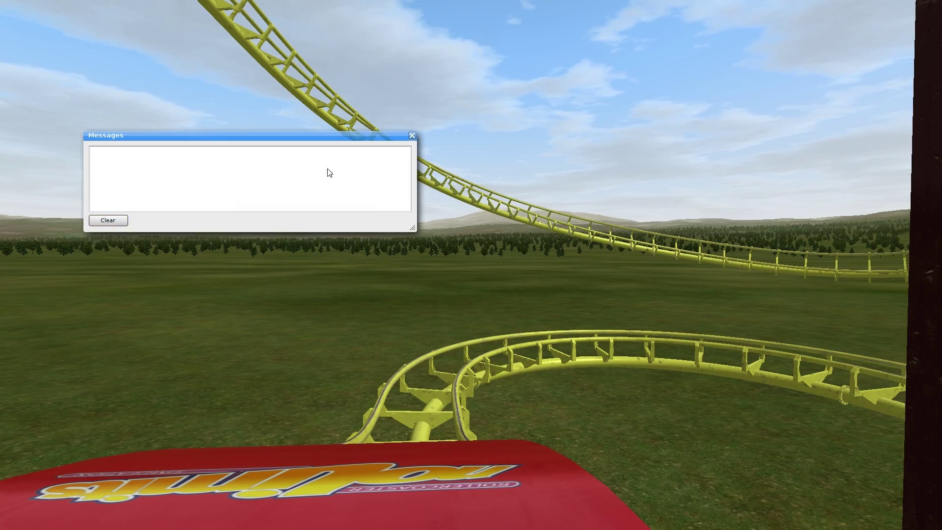
click(413, 136)
key(Return)
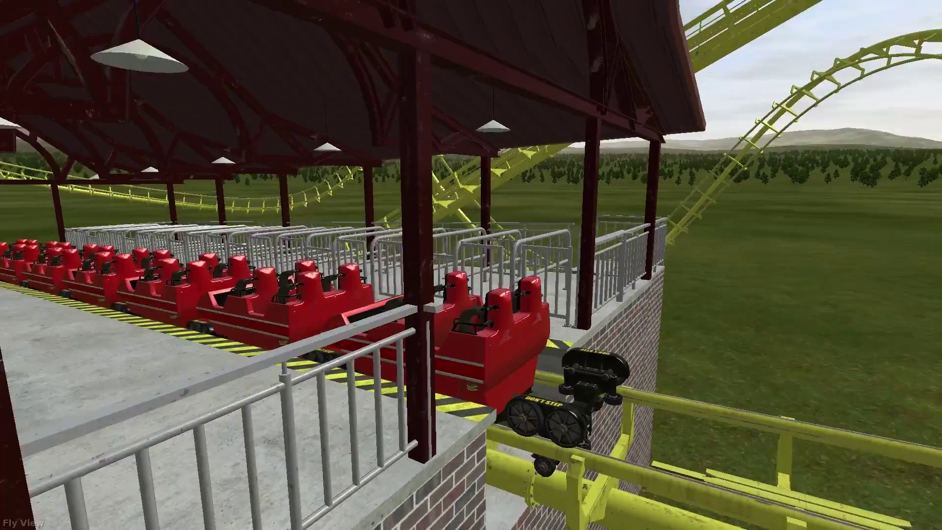
key(Escape)
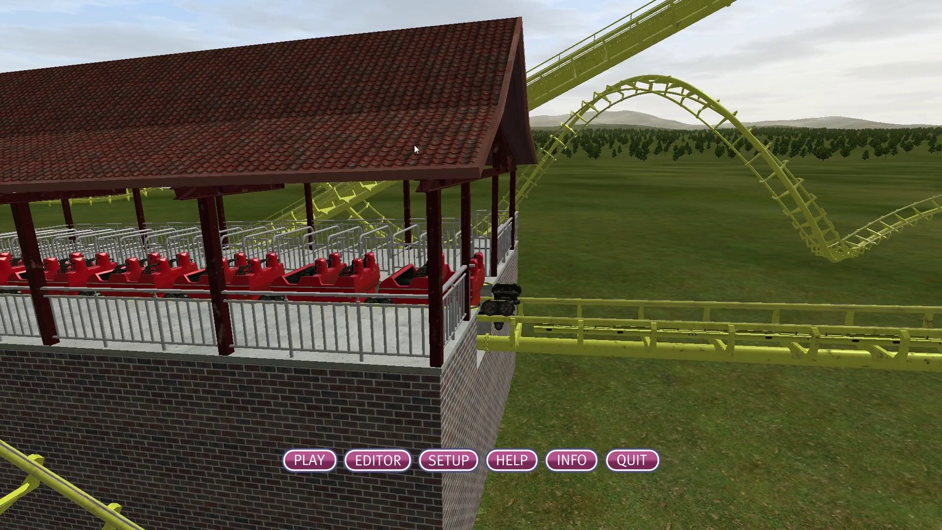
Reopen the editor and give the block brake a complete stop with 1 sec wait-time, triggered by the middle car near the section's centre
click(378, 460)
click(39, 17)
scroll(256, 152, up, 1)
double_click(246, 148)
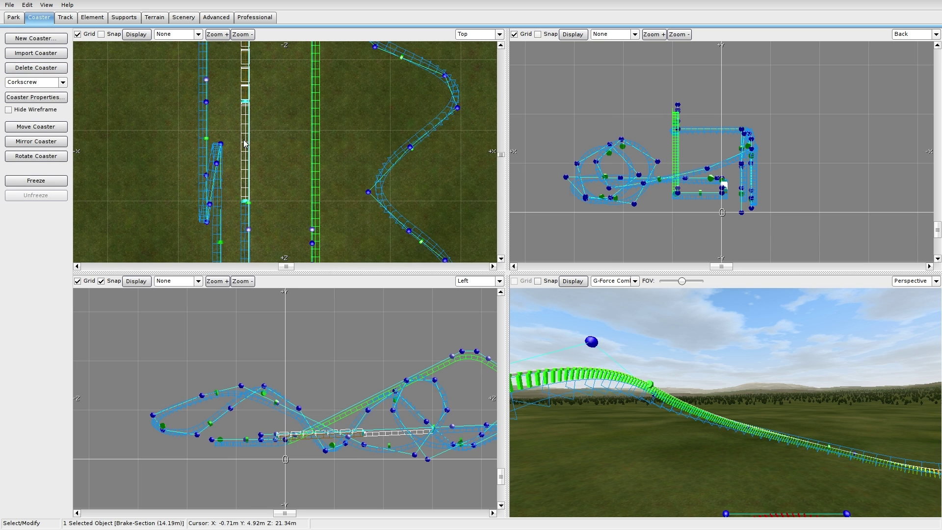
click(367, 174)
click(357, 166)
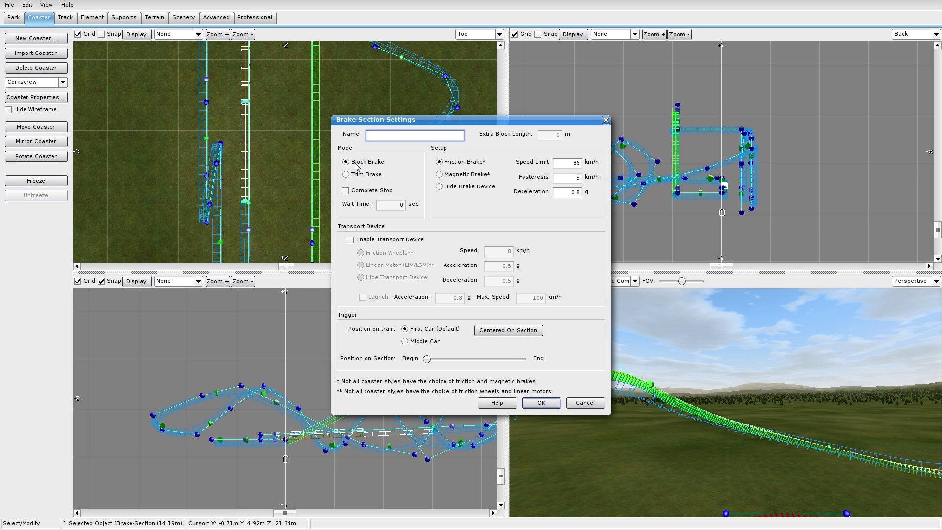
click(346, 191)
click(400, 206)
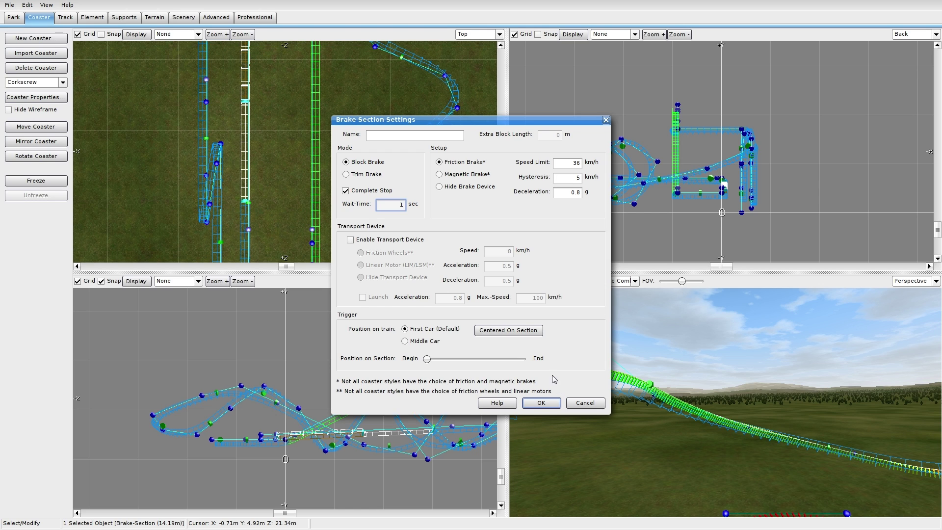
drag(427, 359, 469, 360)
click(540, 403)
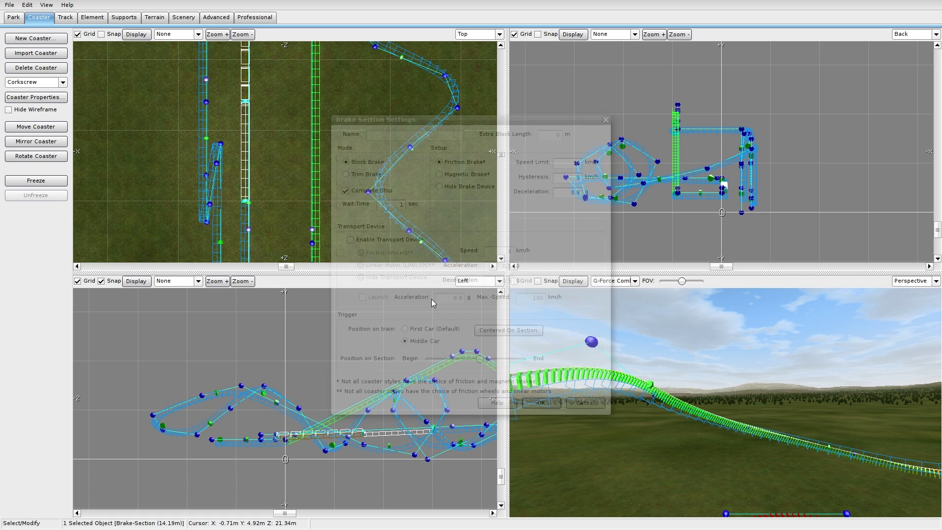
Lengthen the station by moving its separator about 2 m into the brake section, and freeze the coaster
click(249, 109)
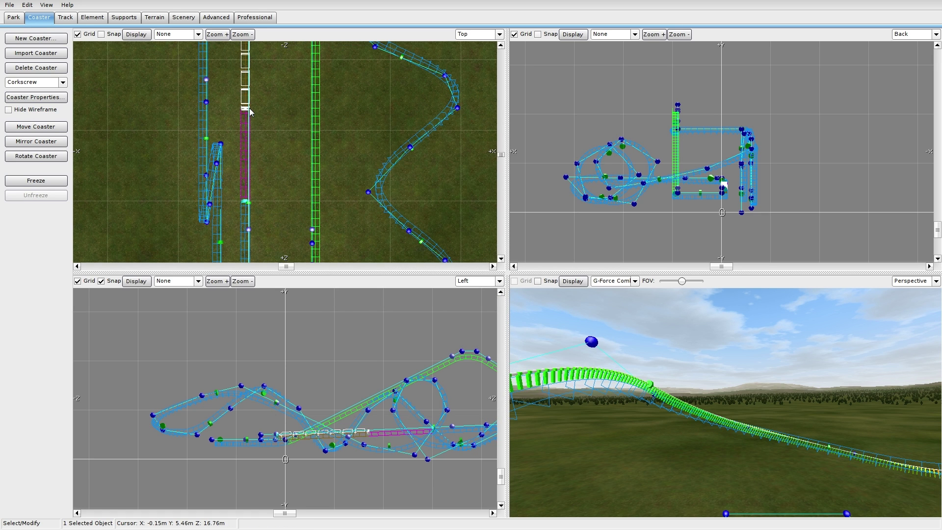
click(92, 119)
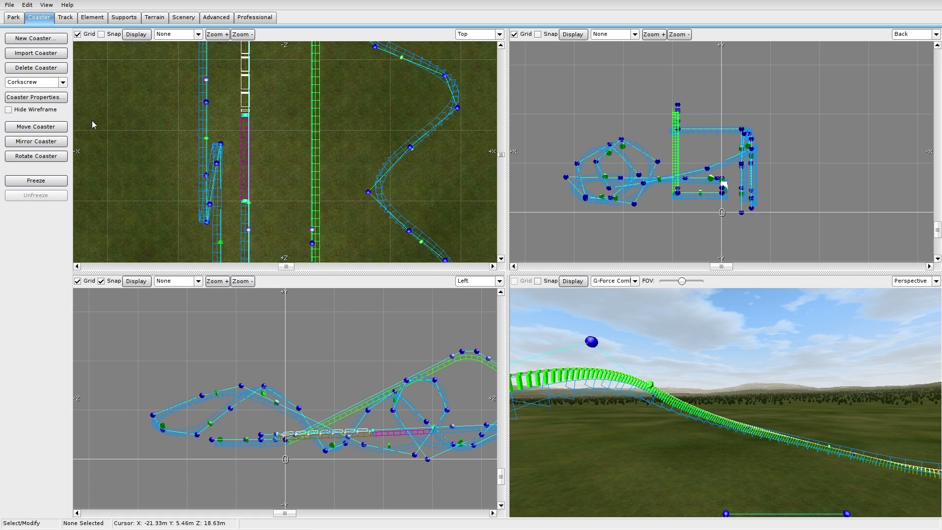
click(35, 179)
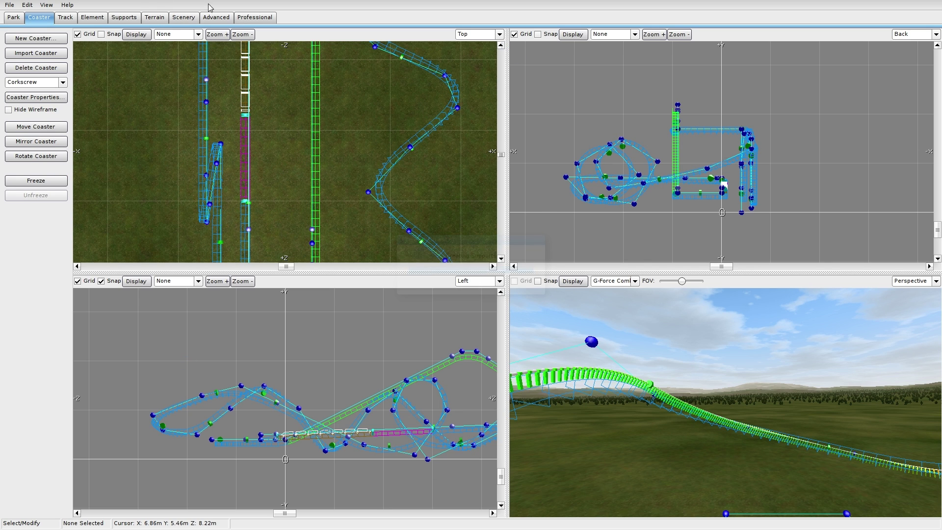
Leave the editor with the changes saved, start the simulation, and clear and close the message window
click(27, 5)
mouse_move(10, 5)
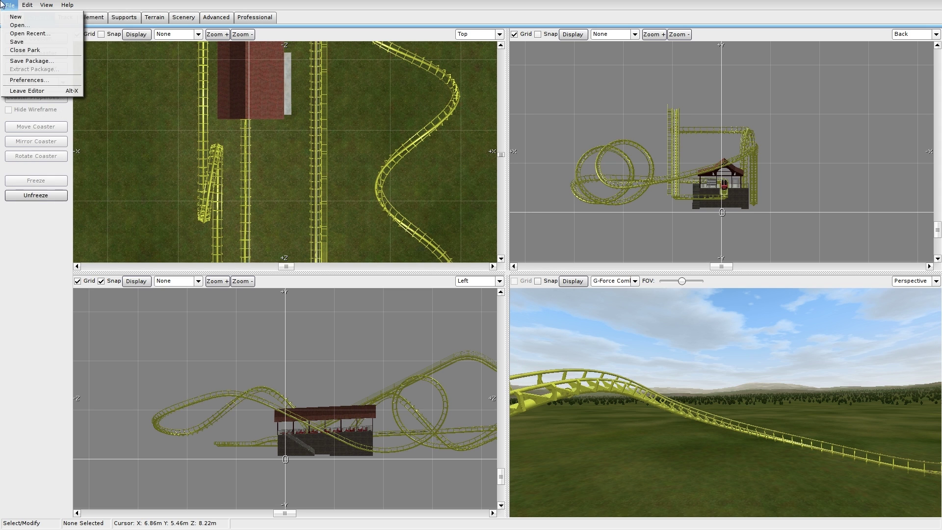
click(31, 91)
click(426, 279)
click(302, 452)
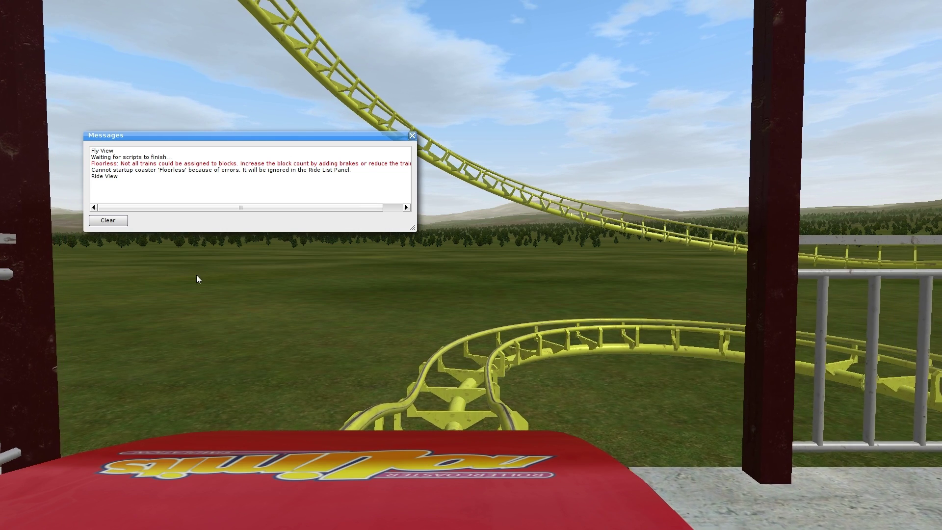
click(126, 222)
click(412, 136)
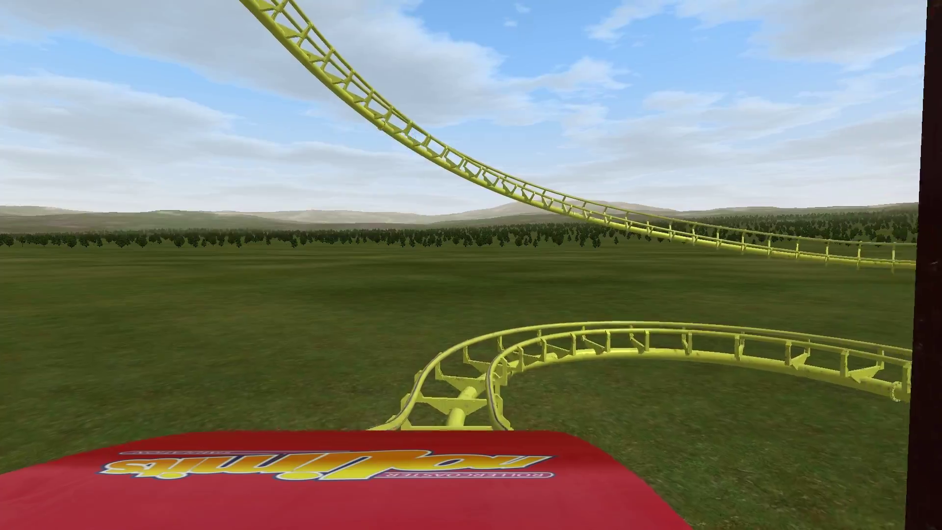
Switch to fly view and fly around the station, bends and lift hill to examine the layout and follow the train
key(F2)
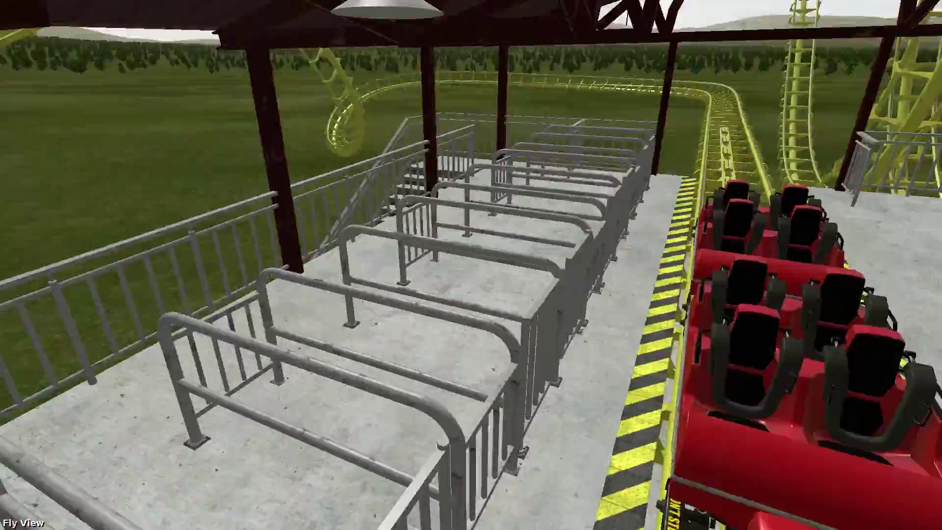
key(s)
key(a)
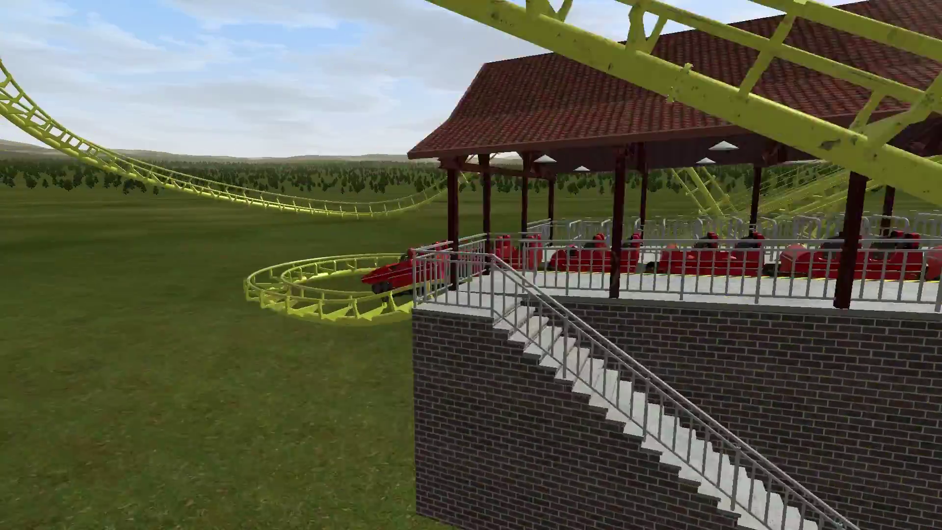
key(s)
key(a)
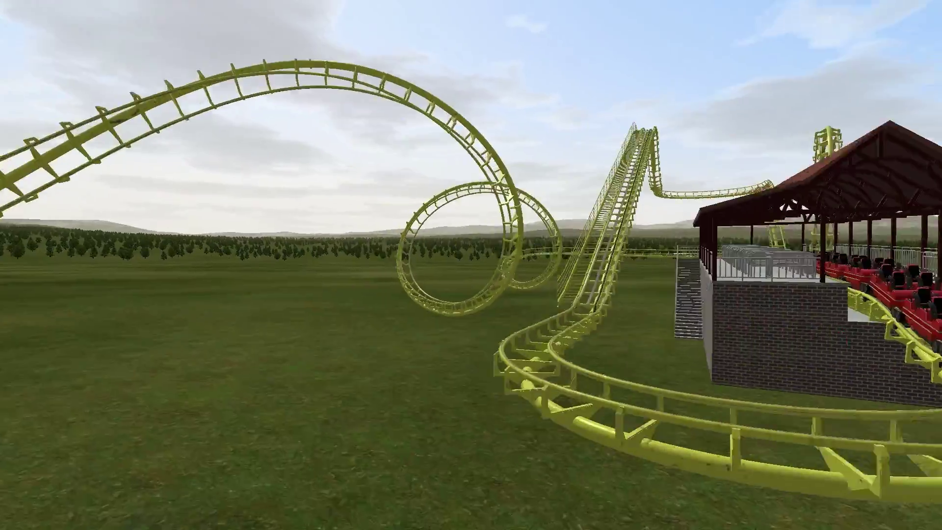
key(s)
key(a)
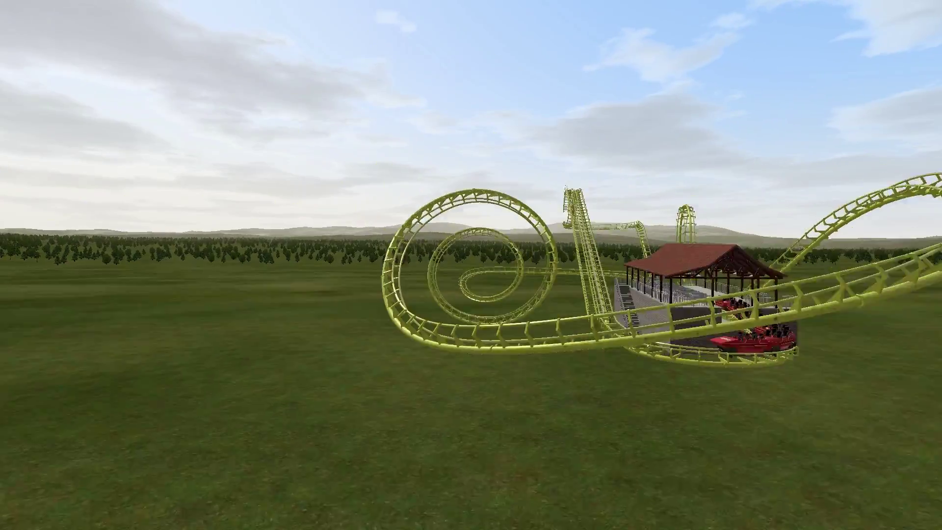
key(w)
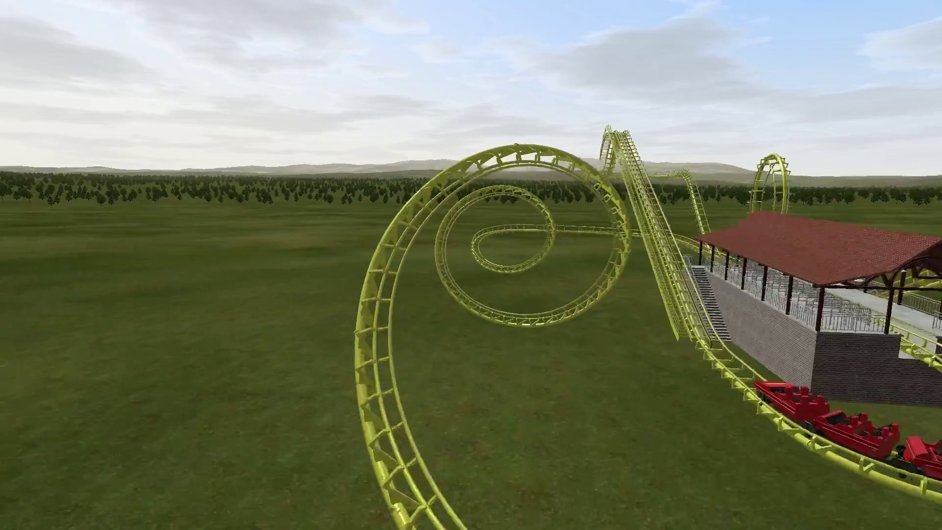
key(w)
key(s)
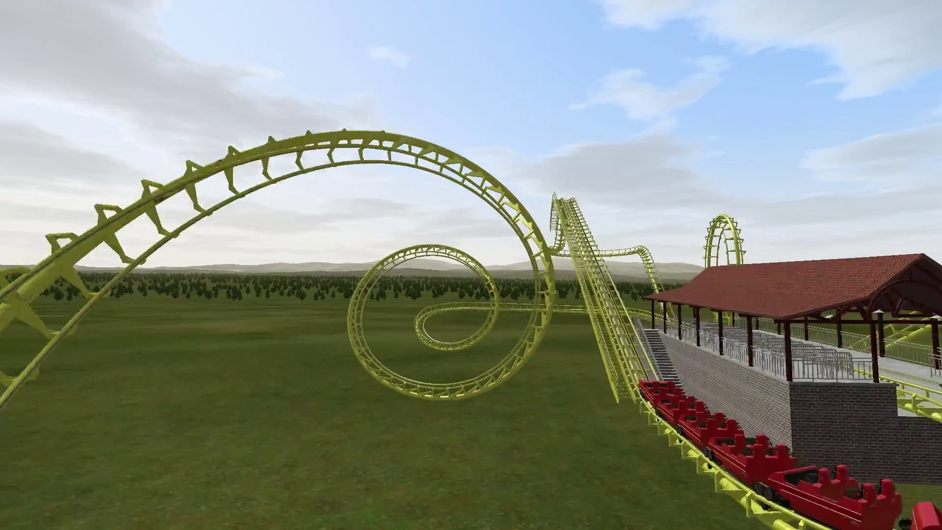
key(s)
key(w)
key(s)
key(s)
key(w)
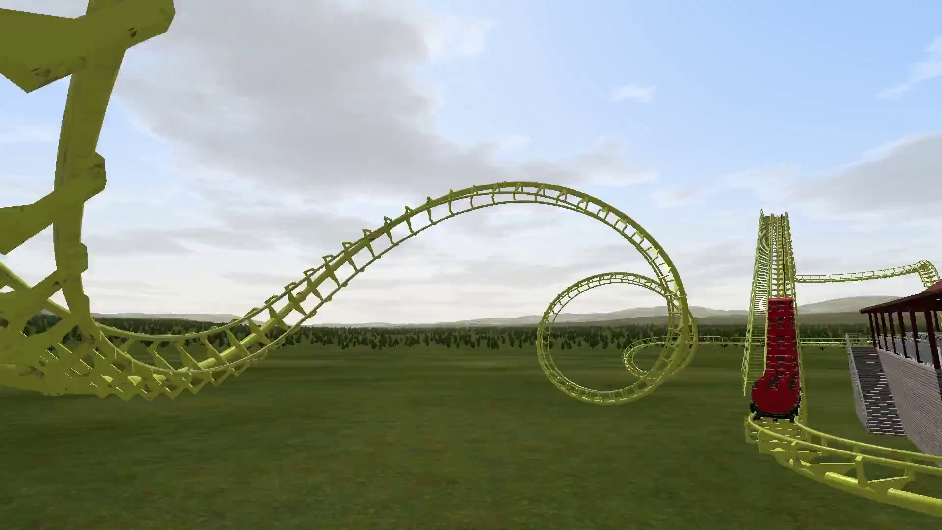
key(s)
key(w)
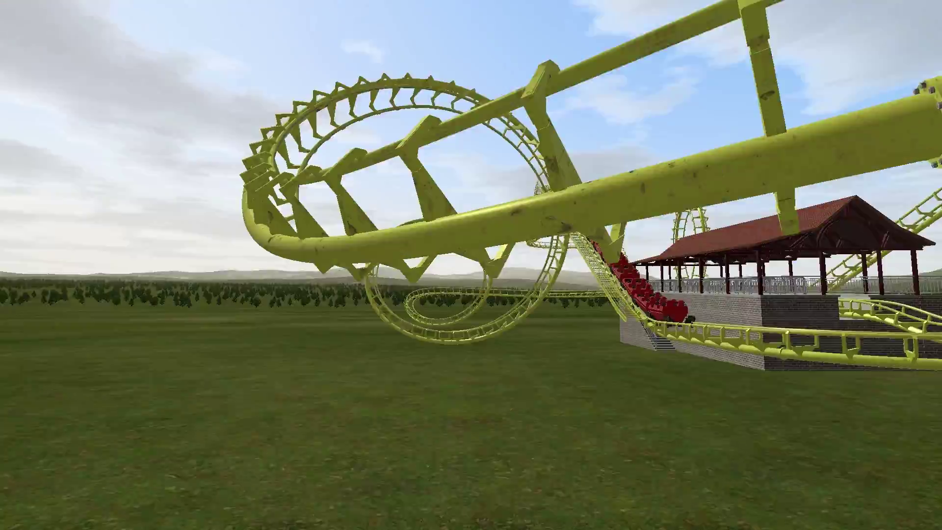
key(s)
key(w)
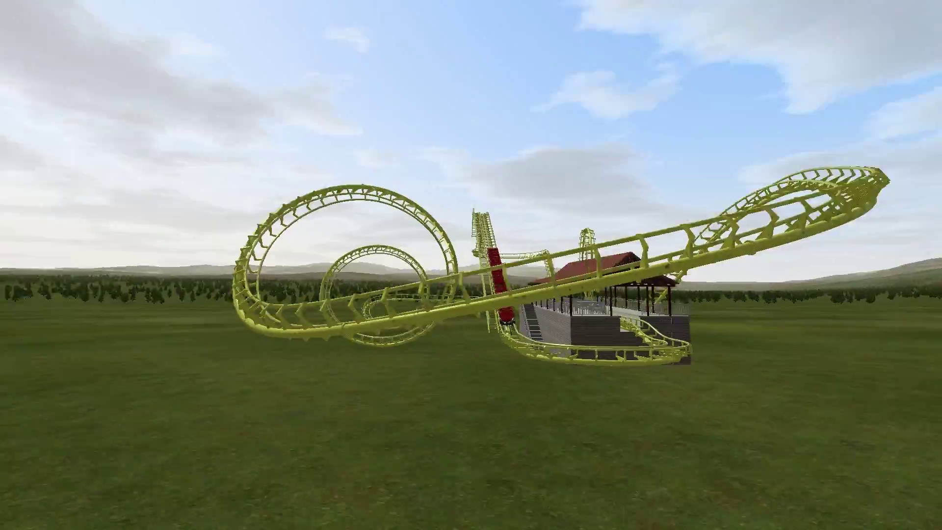
Fly the camera around the running coaster to examine its loops, lift hill and station
key(w)
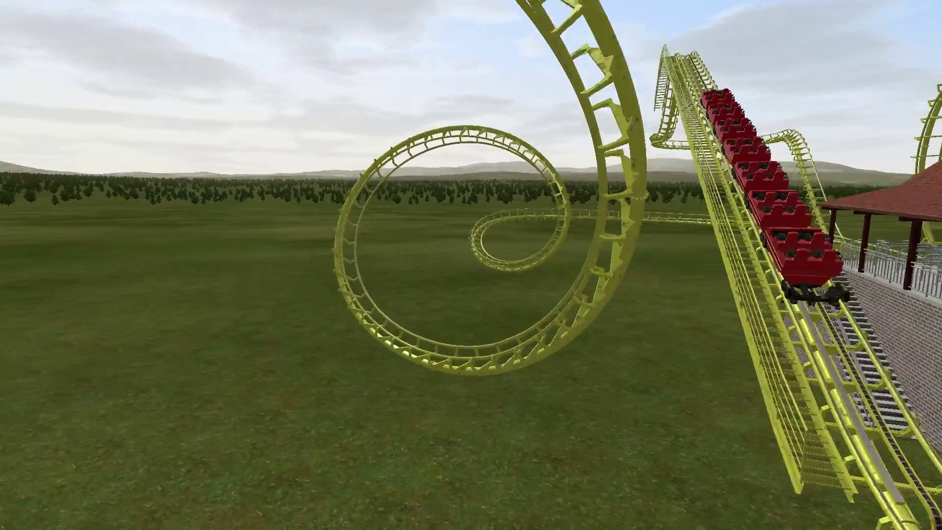
key(s)
key(s)
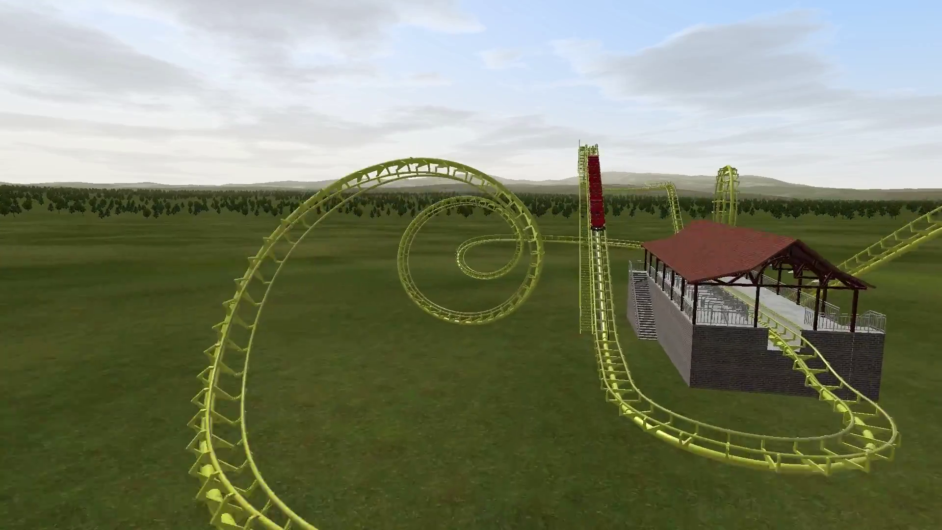
key(w)
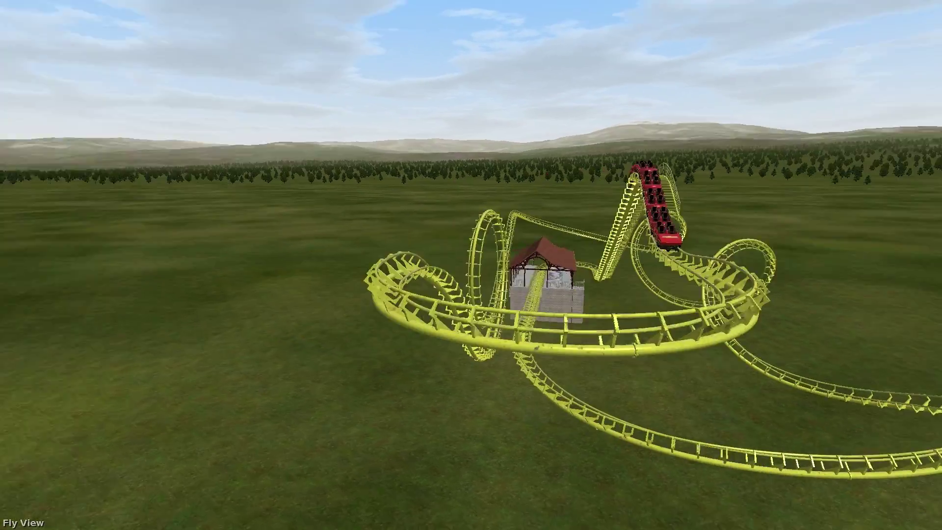
Cycle the simulation camera from Fly View through Pursuit View to Ride View
key(F5)
key(F3)
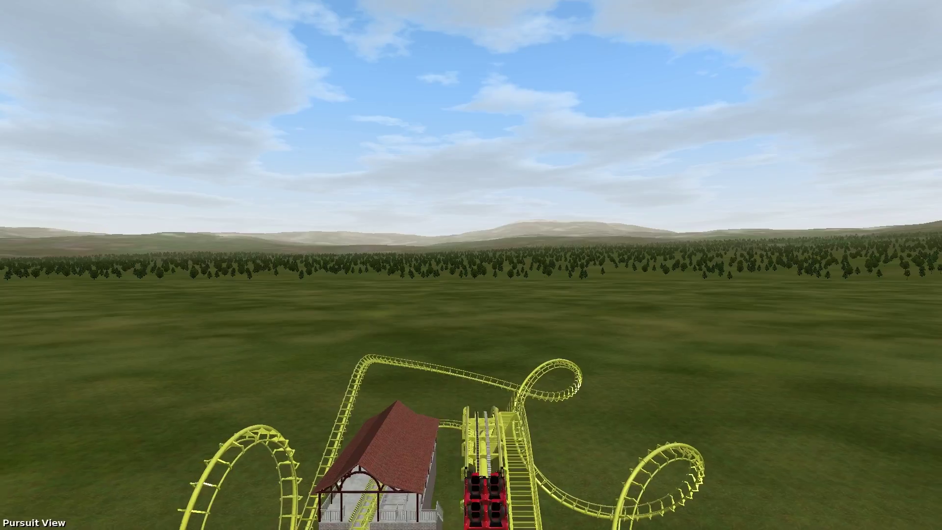
key(F2)
key(F1)
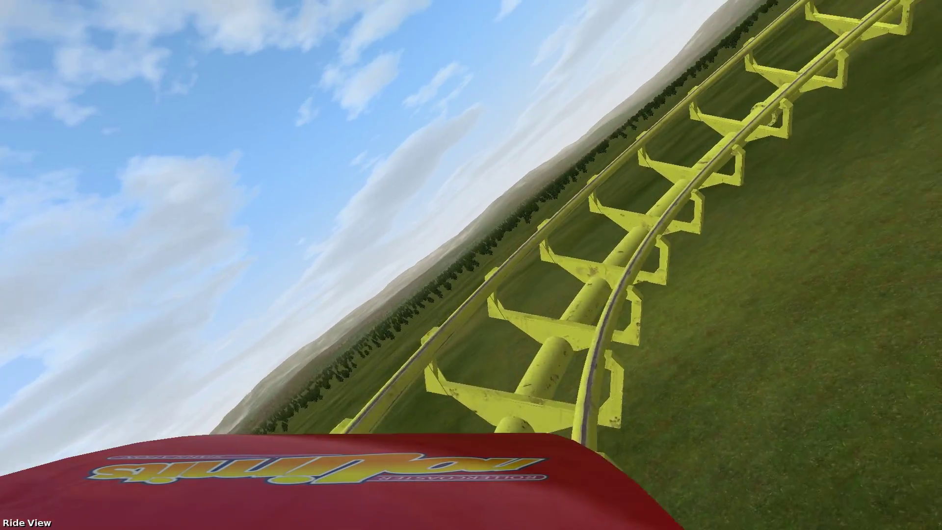
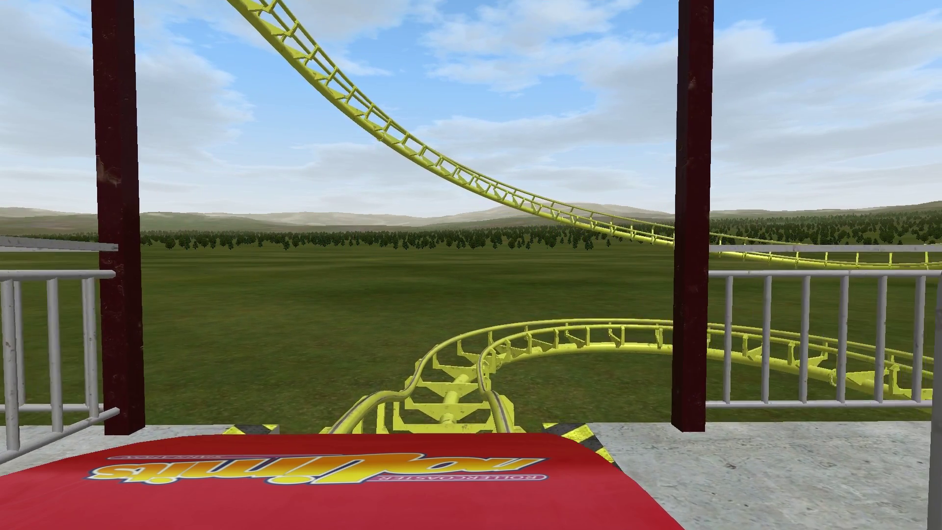
Return to Fly View and look over the whole coaster layout
key(Return)
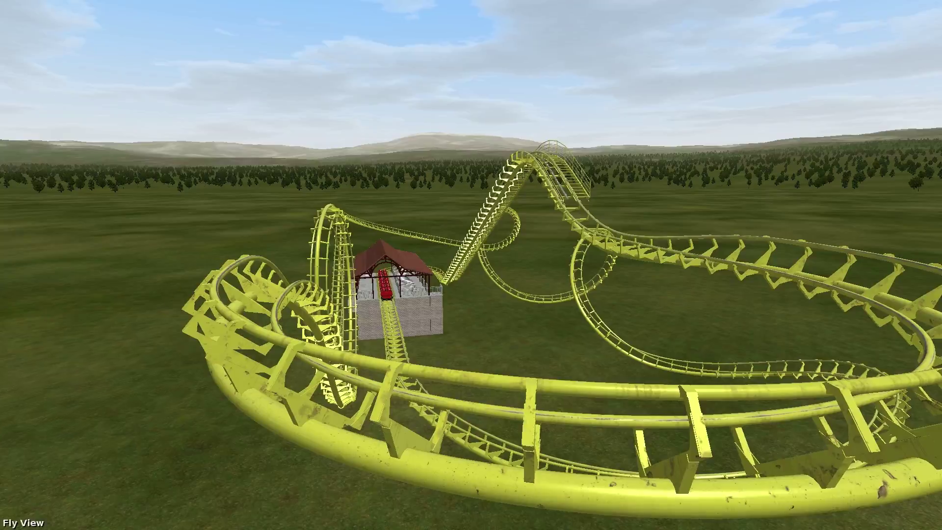
key(w)
key(w)
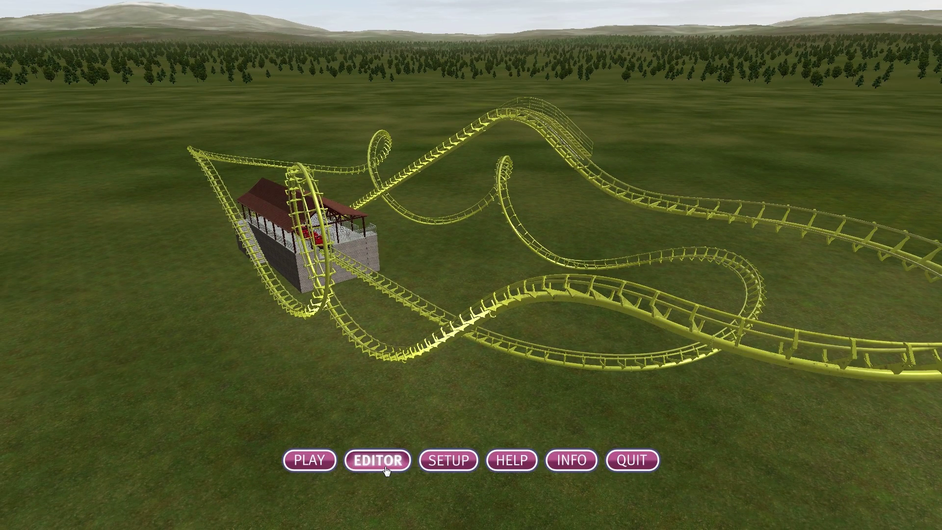
Freeze the Corkscrew coaster in the park editor and make Floorless the active coaster
click(376, 459)
scroll(285, 200, up, 2)
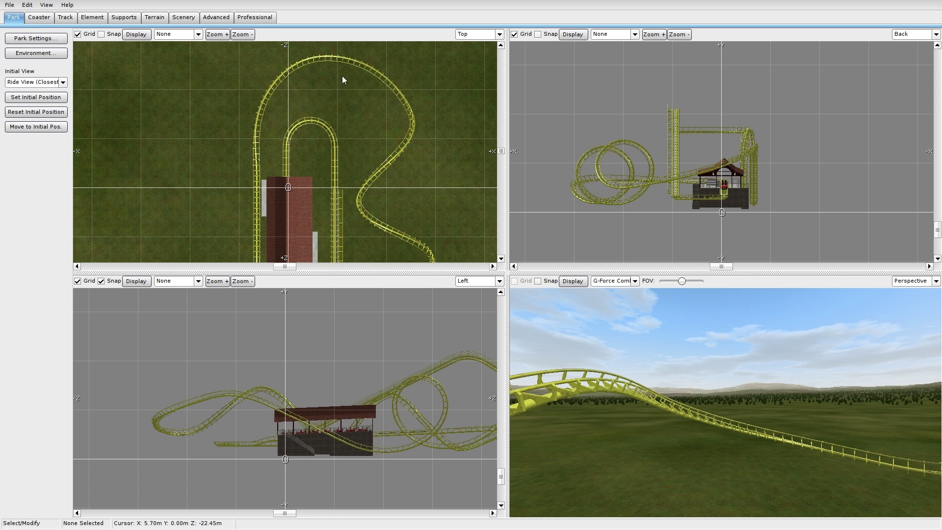
click(39, 17)
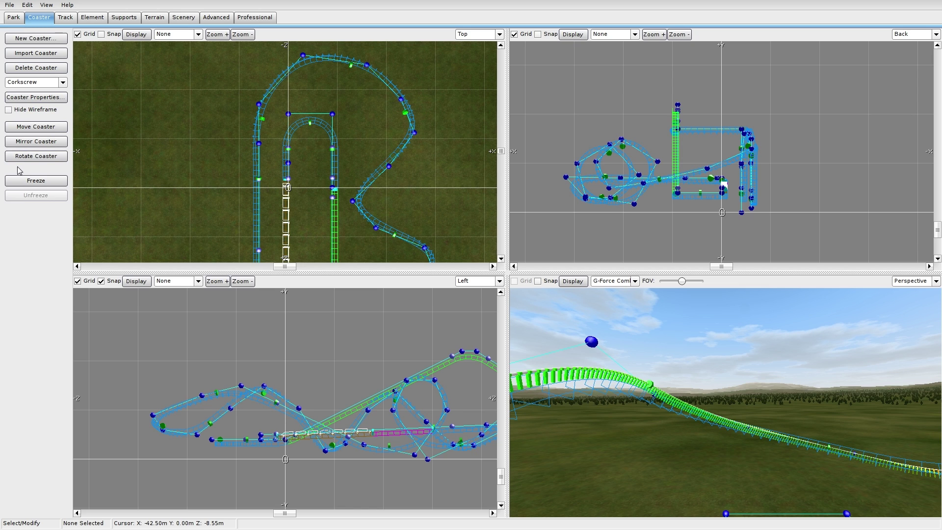
click(30, 181)
click(30, 82)
click(24, 109)
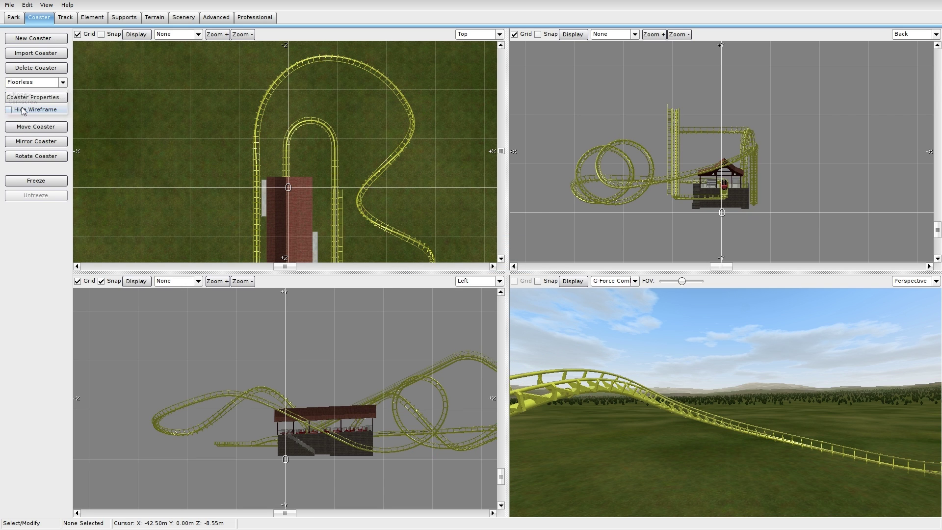
click(105, 20)
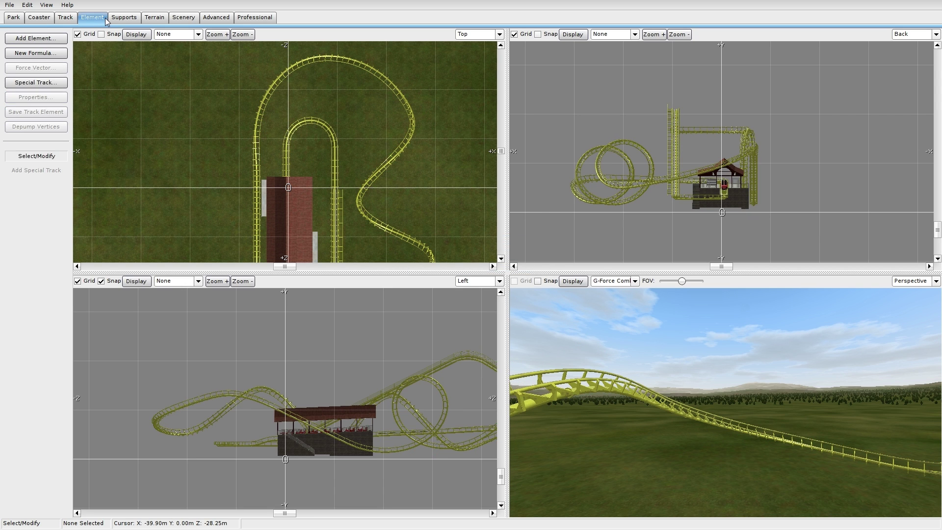
click(65, 17)
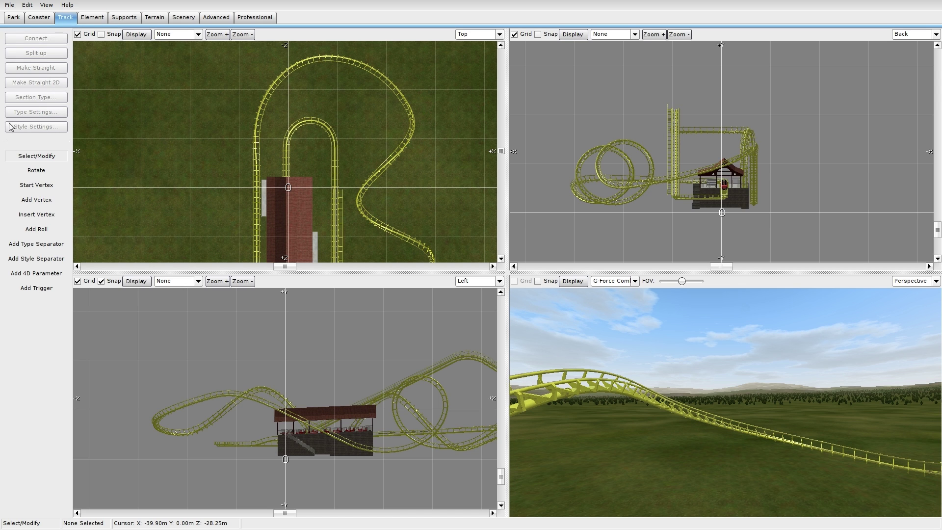
click(39, 17)
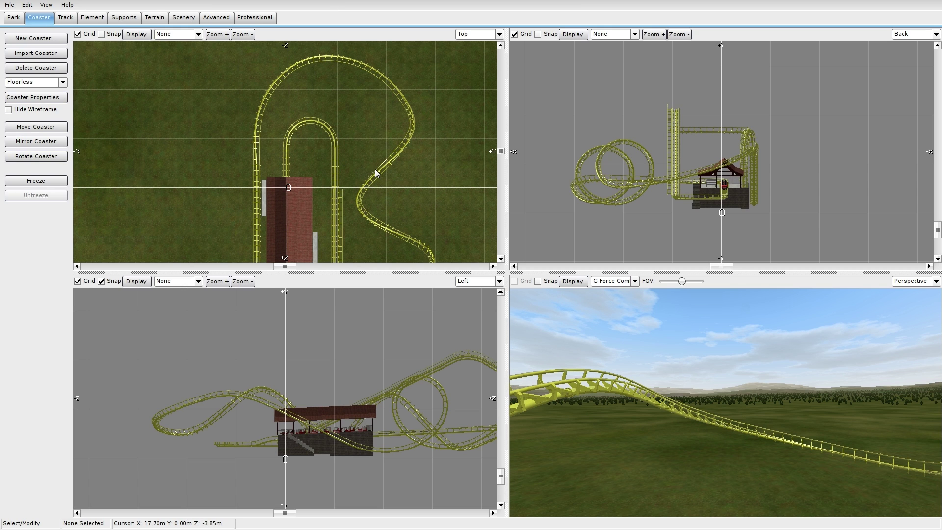
Try a custom spline position with 0.45 m X and Y offsets for the Floorless coaster, and restore Heartline of Current Coaster Style
click(36, 97)
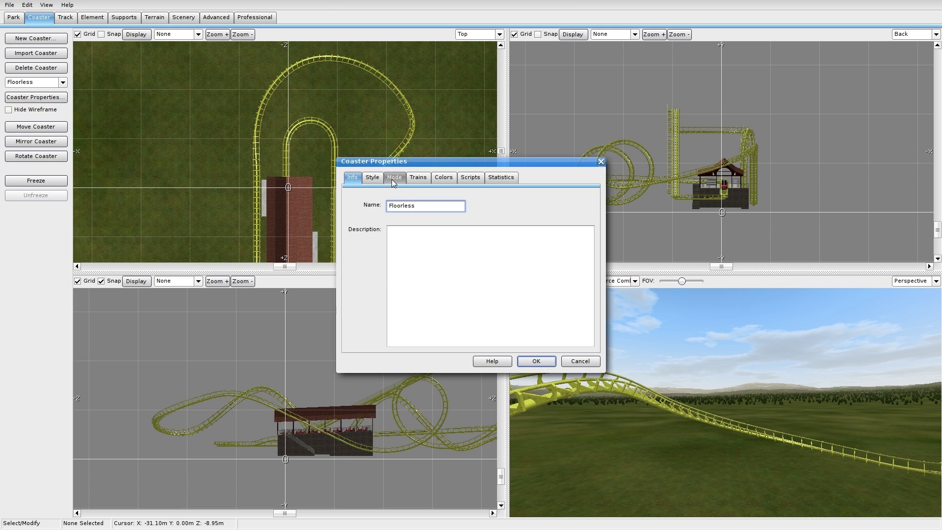
click(393, 180)
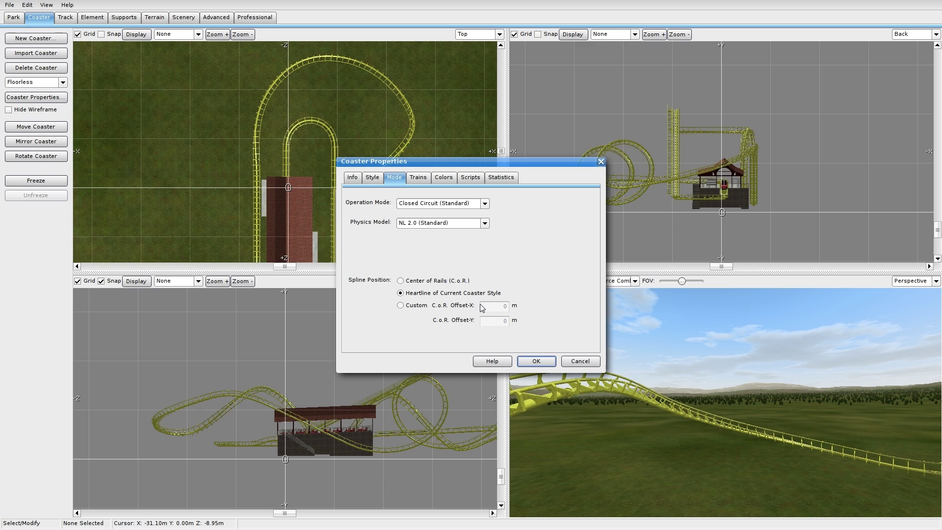
click(400, 306)
click(498, 306)
key(BackSpace)
text(0.45)
key(Tab)
key(BackSpace)
text(.45)
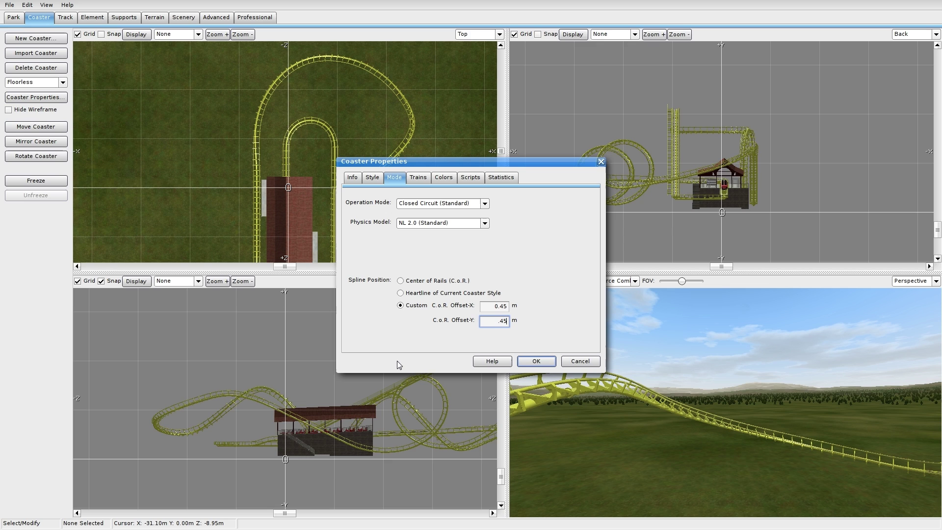
click(410, 293)
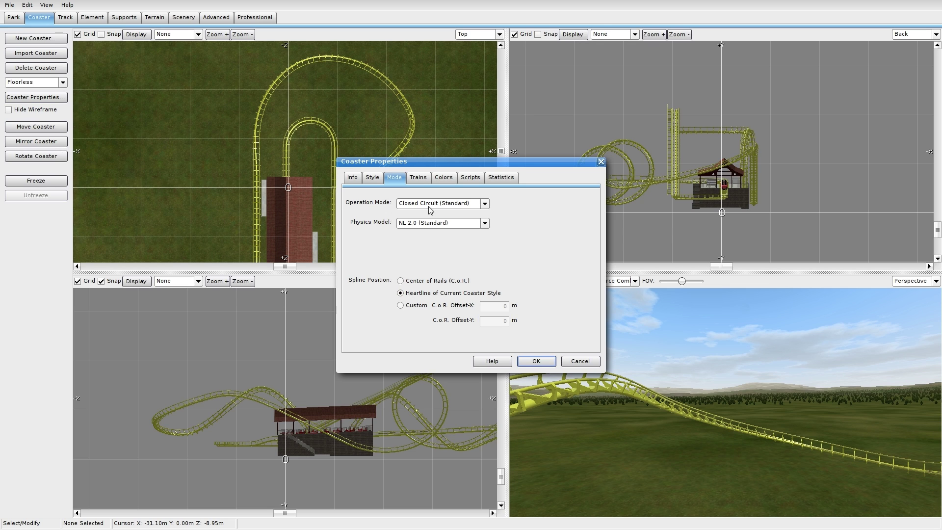
click(418, 178)
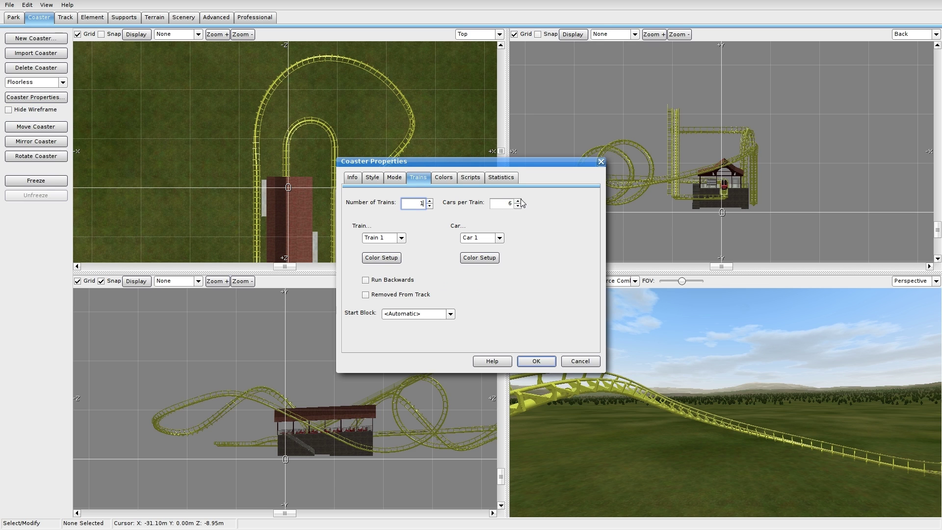
click(545, 363)
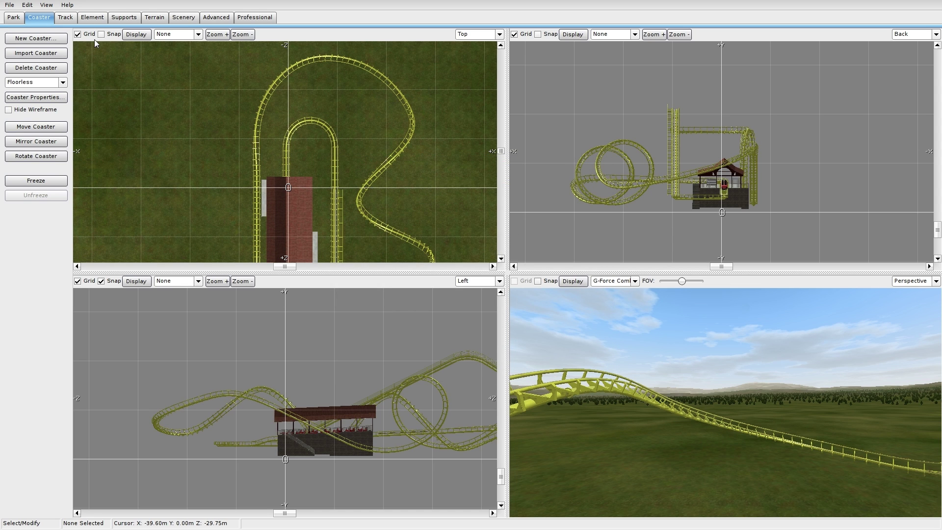
Draw a short track section for the Floorless coaster from two vertices on open ground in the top view
click(65, 18)
click(37, 200)
right_drag(236, 109, 256, 225)
click(257, 95)
right_drag(289, 93, 359, 149)
click(305, 133)
Enable snapping in the top view and align both track ends on a grid line to form a straight section about 24 m long
scroll(299, 157, up, 4)
click(101, 35)
click(32, 157)
right_drag(239, 232, 405, 262)
right_drag(254, 397, 490, 384)
right_drag(360, 374, 305, 361)
scroll(246, 435, up, 3)
right_drag(245, 435, 288, 419)
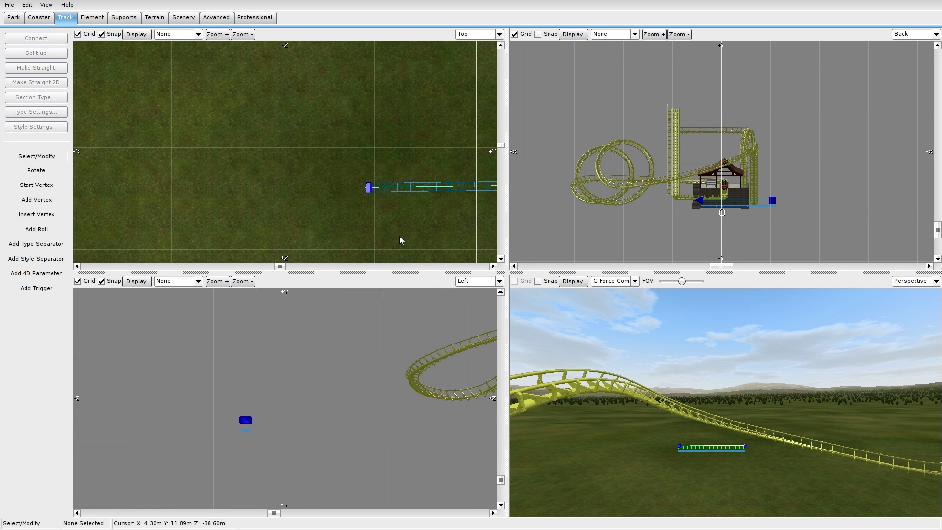
right_drag(405, 210, 185, 173)
drag(149, 150, 157, 111)
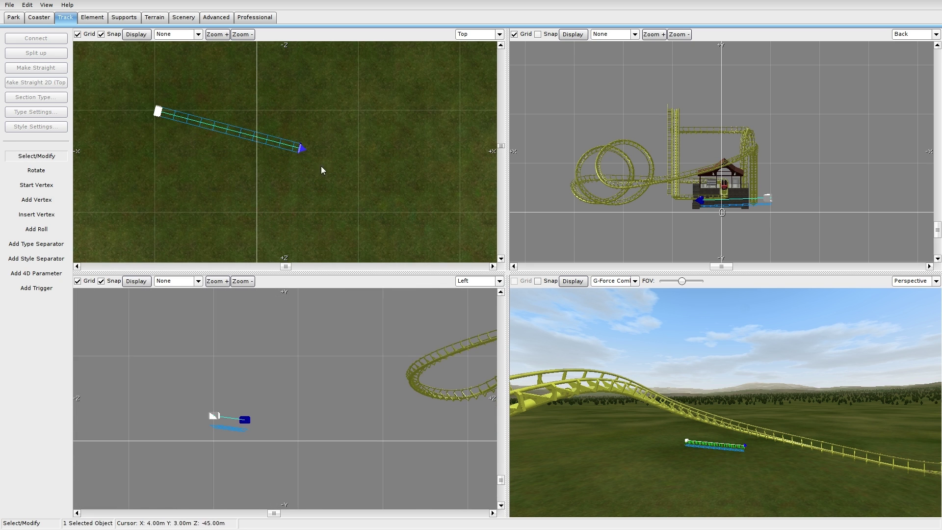
drag(301, 147, 401, 110)
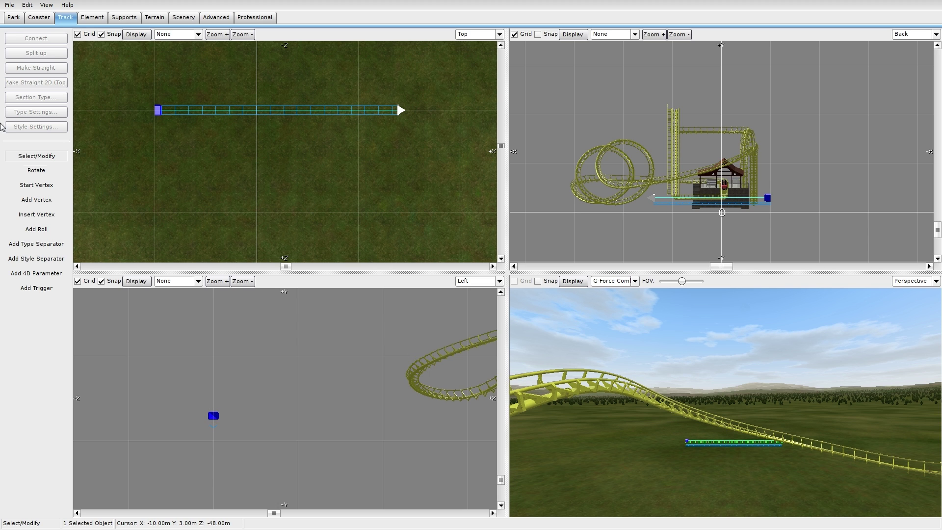
Set the Floorless coaster's operation mode to Shuttle Mode
click(39, 17)
click(36, 98)
click(395, 177)
click(484, 203)
click(427, 227)
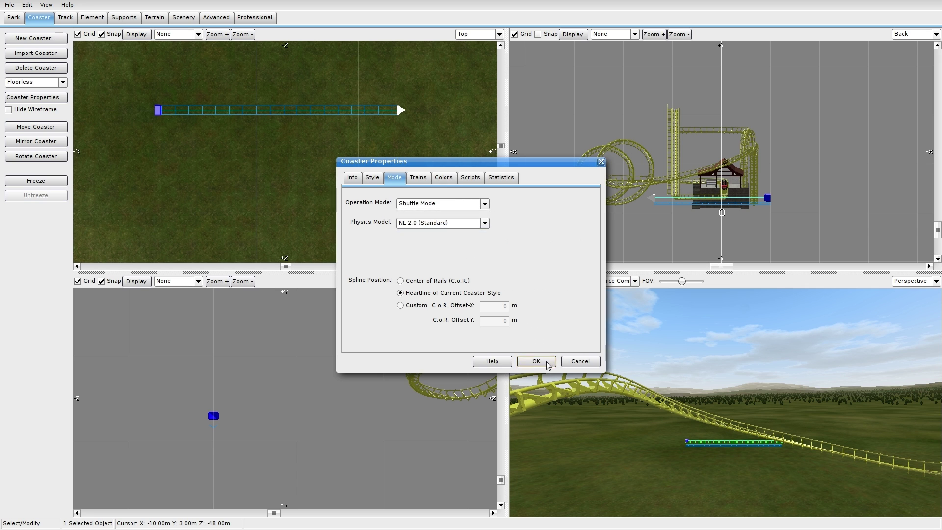
click(536, 361)
Lengthen the straight track section to about 57 m by moving its end vertex along the X axis
click(381, 112)
scroll(383, 131, down, 4)
right_drag(385, 138, 294, 173)
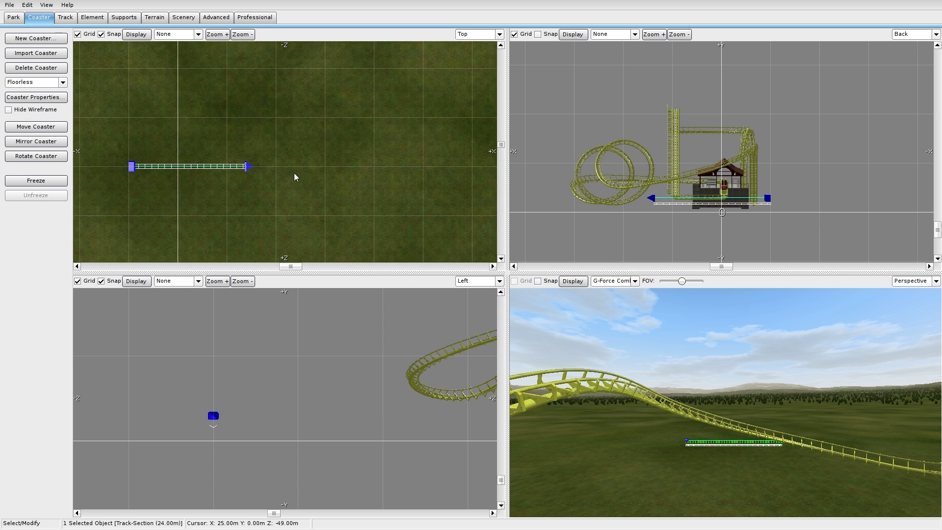
click(93, 17)
drag(246, 170, 408, 169)
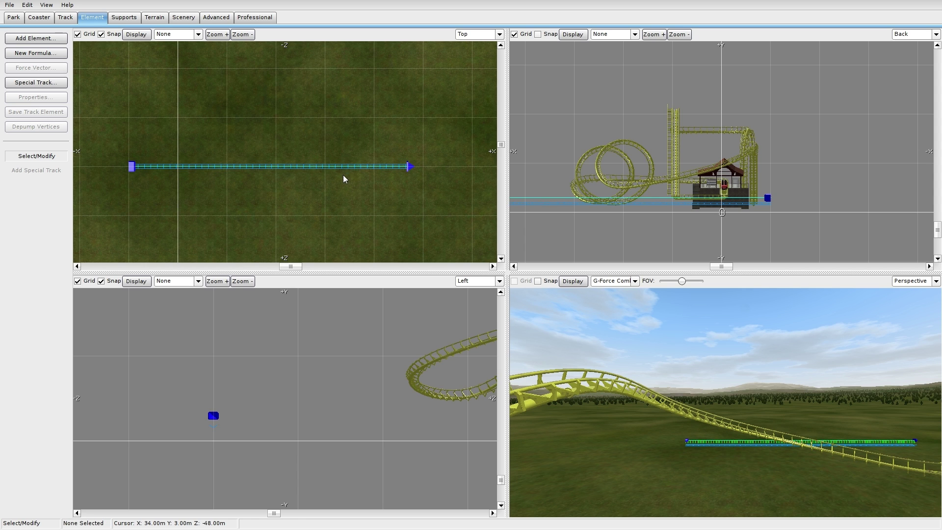
right_drag(358, 169, 51, 152)
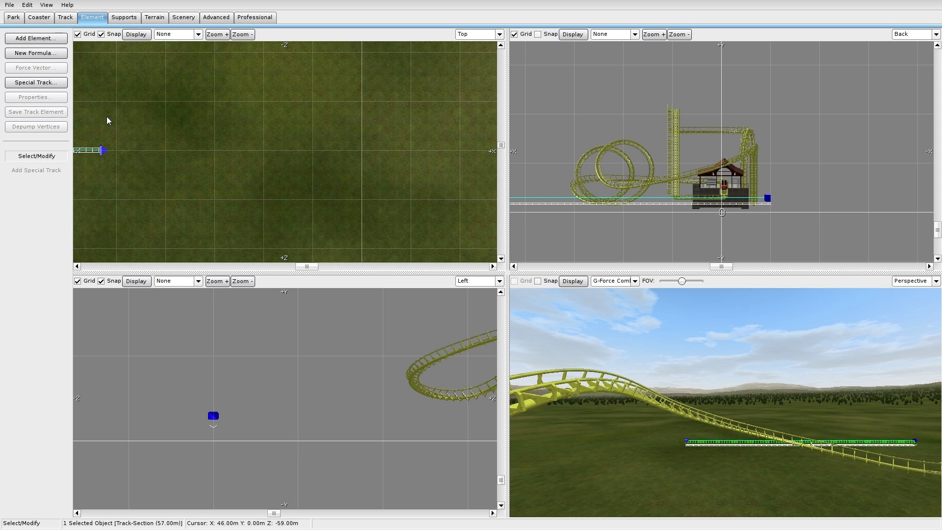
right_drag(108, 119, 188, 122)
Extend the track in a straight line with three more vertices along the X axis in the top view
click(67, 18)
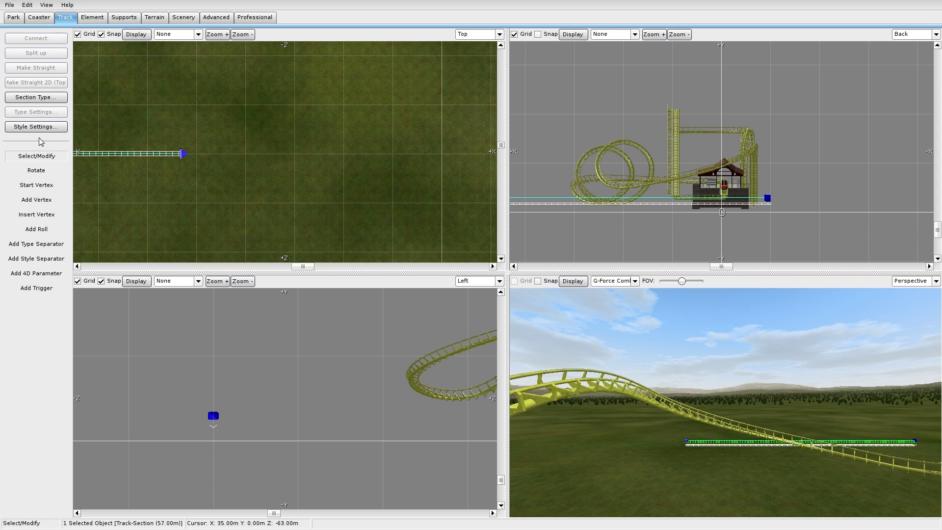
click(37, 200)
click(296, 154)
click(442, 154)
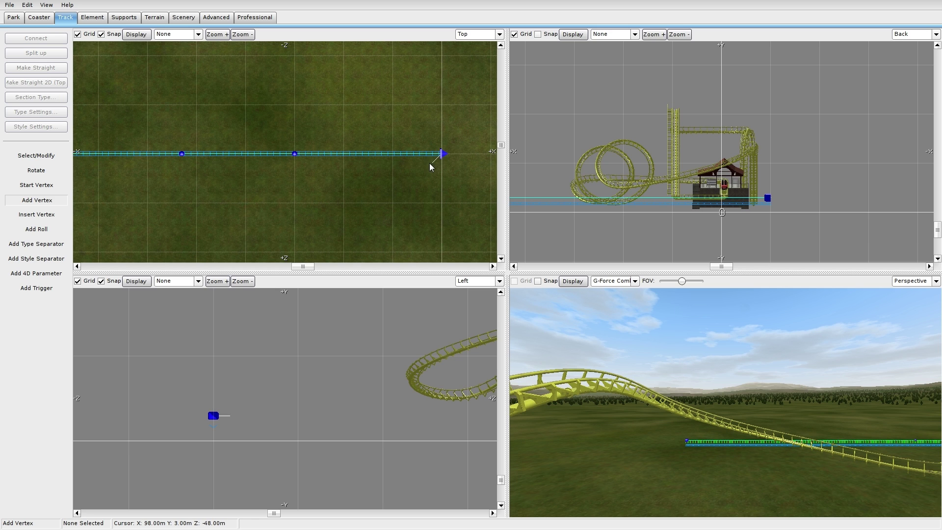
right_drag(489, 153, 405, 166)
click(449, 167)
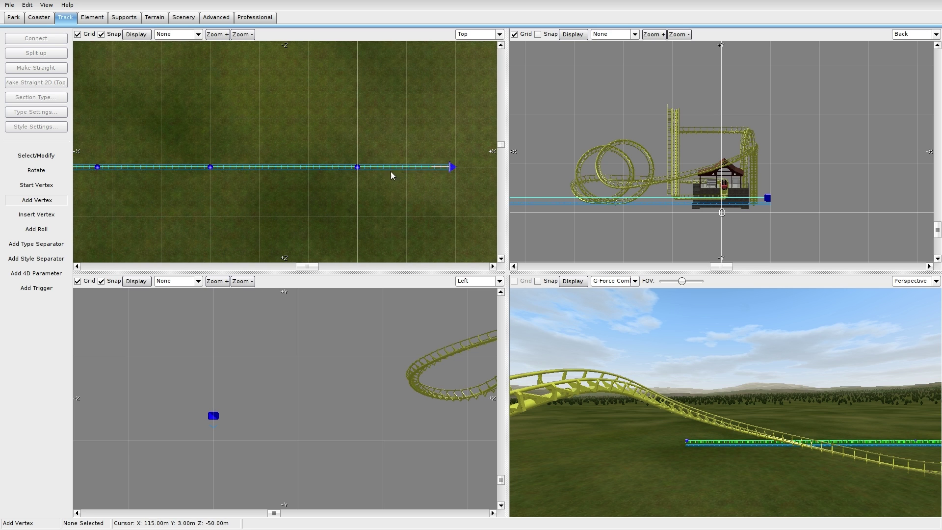
Make the vertex at X 47 m, where the original straight section ends, strict
click(36, 155)
right_drag(155, 171, 323, 170)
double_click(290, 169)
click(339, 160)
click(394, 146)
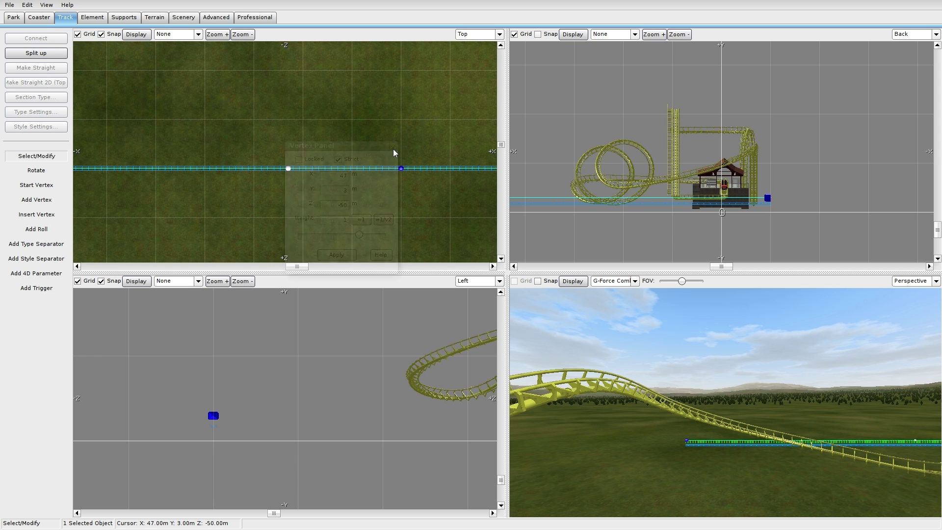
right_drag(189, 157, 354, 146)
right_drag(422, 157, 340, 141)
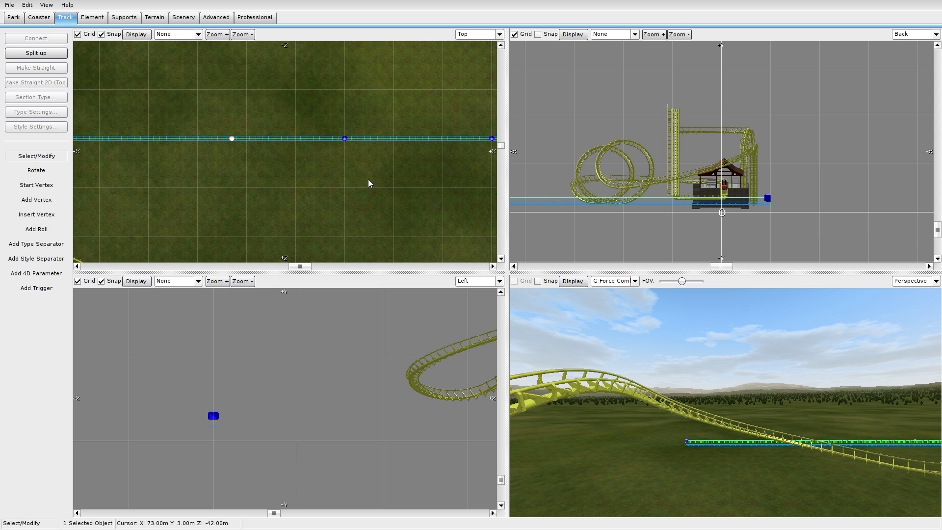
Try to raise the vertex just past the strict one to a height of about 11 m in the back view
right_drag(636, 198, 852, 177)
right_drag(585, 182, 631, 202)
drag(641, 197, 646, 152)
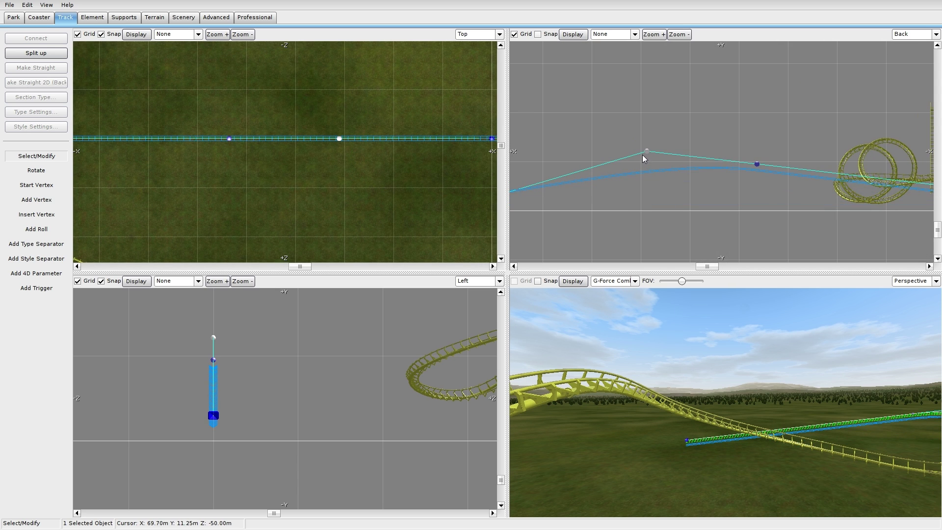
key(ctrl+z)
Raise the track's last two vertices in the back view to form a climb, pulling the end vertex closer in
right_drag(561, 204, 712, 193)
drag(792, 185, 751, 97)
drag(551, 182, 706, 80)
right_drag(781, 143, 654, 149)
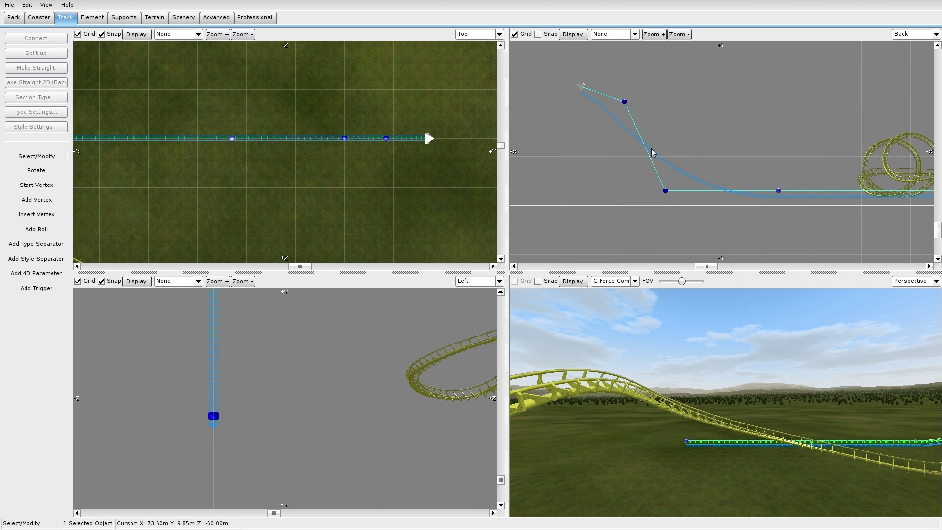
Enable snapping in the back view and reposition the climb's base vertex and the vertex above it to steepen the ascent
drag(624, 100, 649, 131)
click(538, 34)
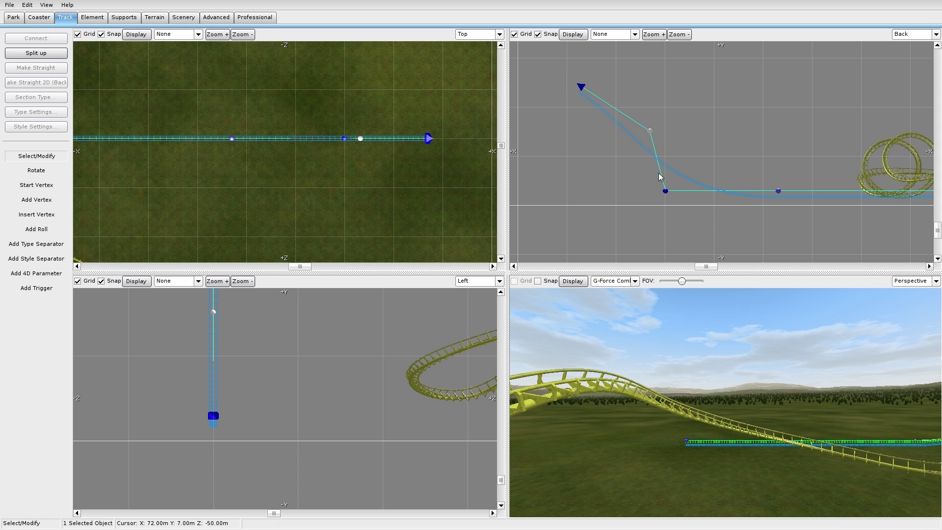
drag(663, 190, 675, 191)
drag(651, 131, 651, 122)
right_drag(787, 139, 675, 141)
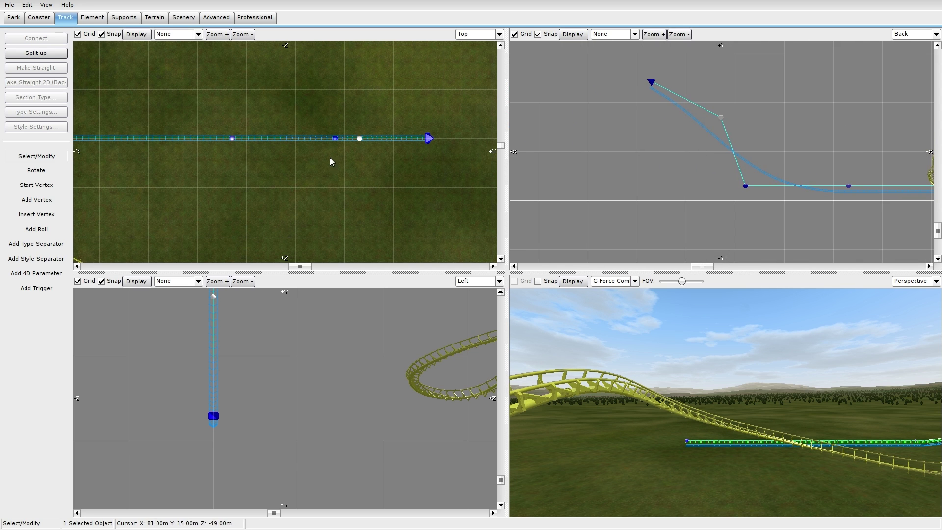
Extend the track from the climb with four more vertices in the back view, forming a descent, a valley and a slight rise
click(37, 198)
right_drag(629, 160, 708, 161)
click(659, 107)
click(609, 153)
click(586, 186)
click(535, 167)
Move the descent's lower vertex to X 107 m, Y 5 m and shift its upper vertex slightly toward the crest
click(36, 155)
drag(605, 153, 634, 181)
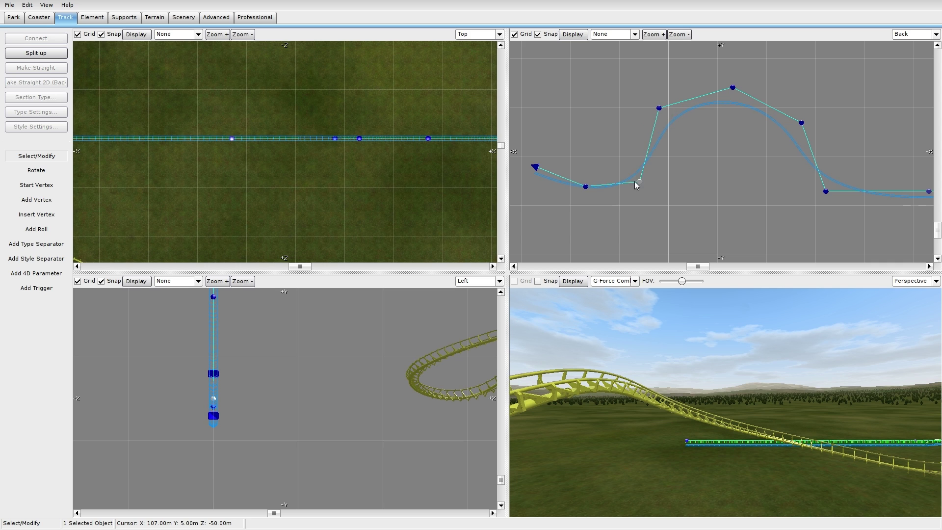
drag(657, 112, 666, 118)
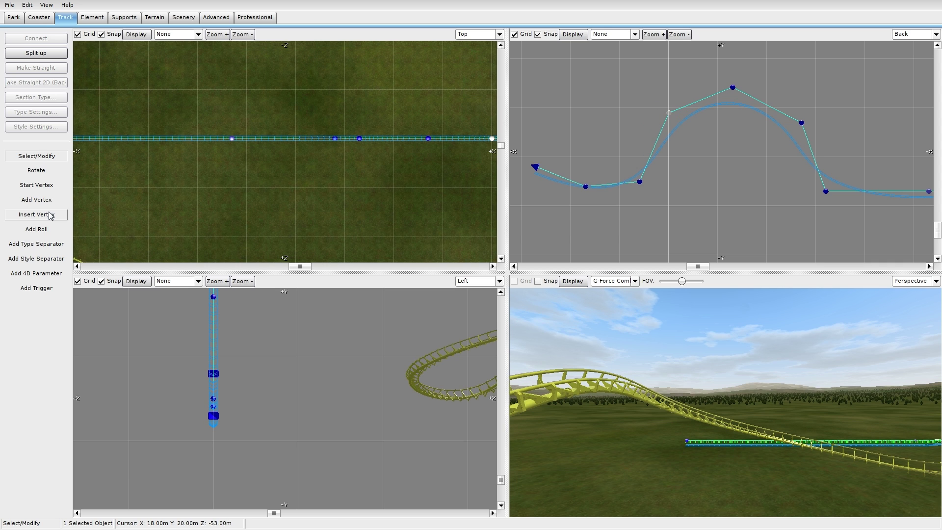
Add roll points at the hill's crest, on the climb and on the descent, placing the climb's point partway up the slope
click(37, 229)
click(733, 104)
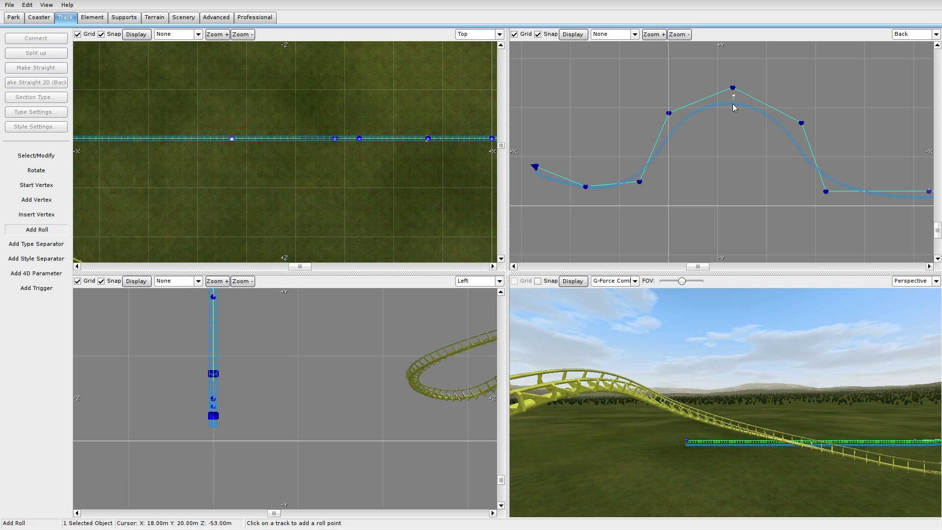
right_drag(826, 191, 786, 198)
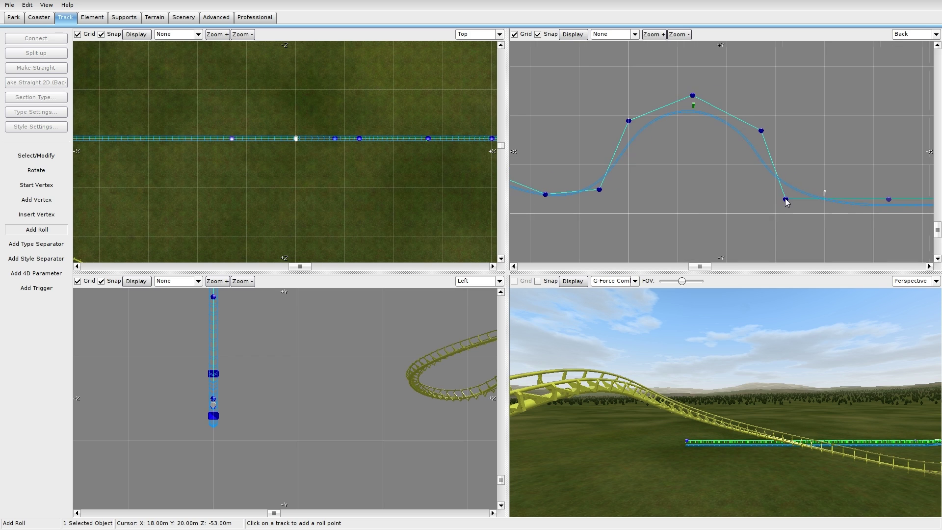
click(47, 154)
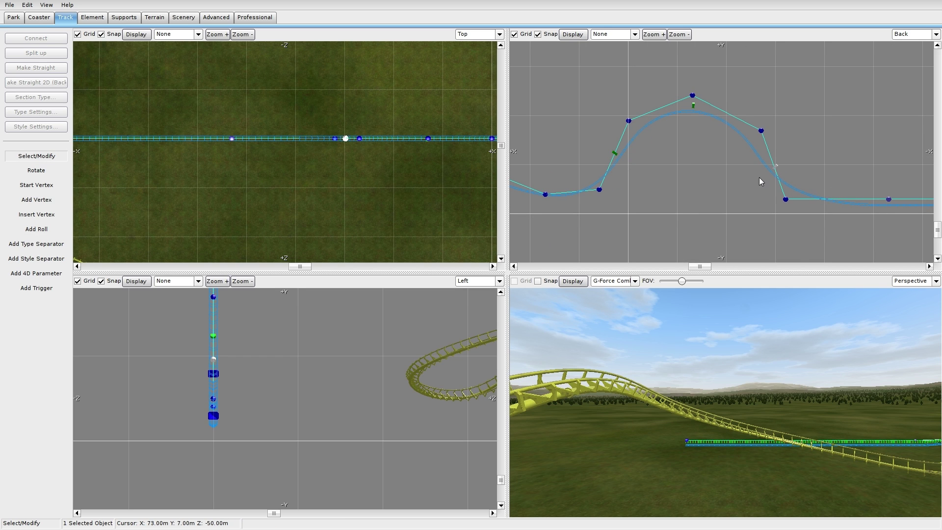
click(768, 146)
Make the roll points on the climb and descent strict at 0°, and position the descent's point partway down the slope
double_click(762, 147)
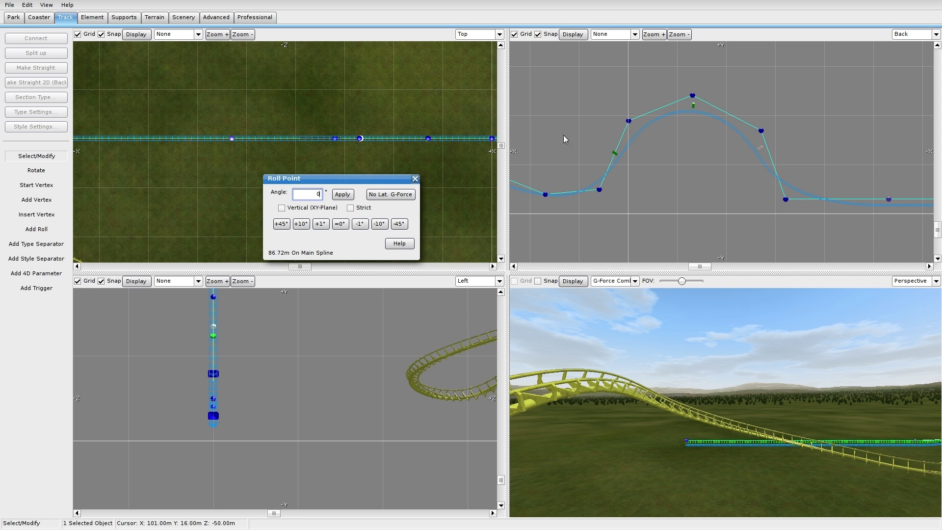
click(350, 207)
drag(614, 153, 612, 157)
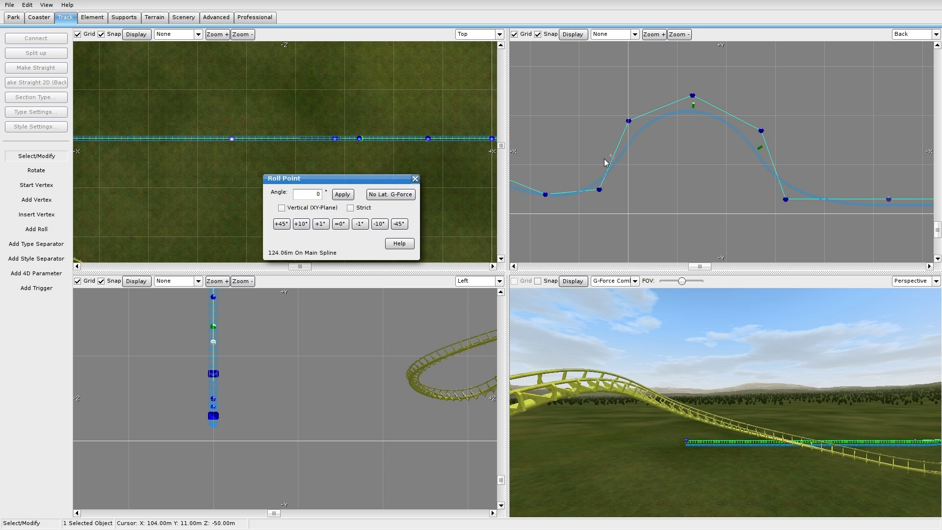
click(352, 207)
drag(621, 154, 466, 163)
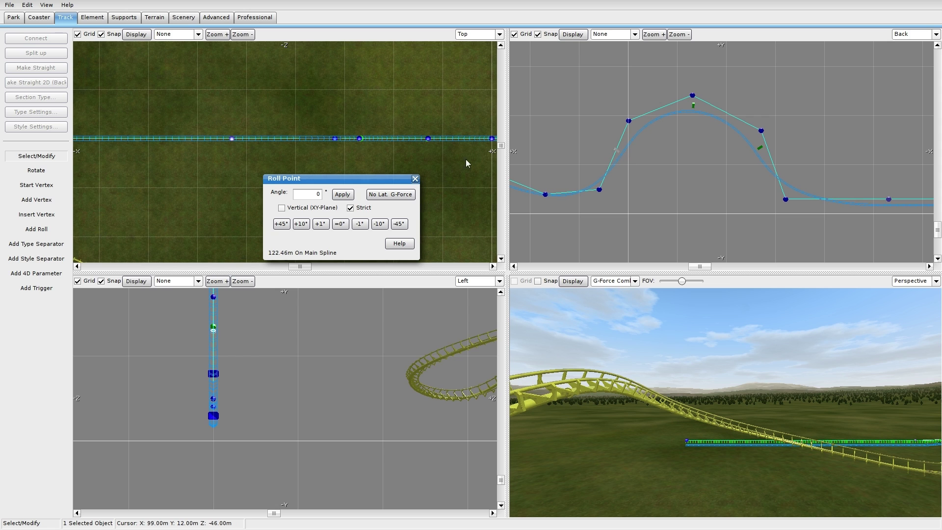
click(415, 180)
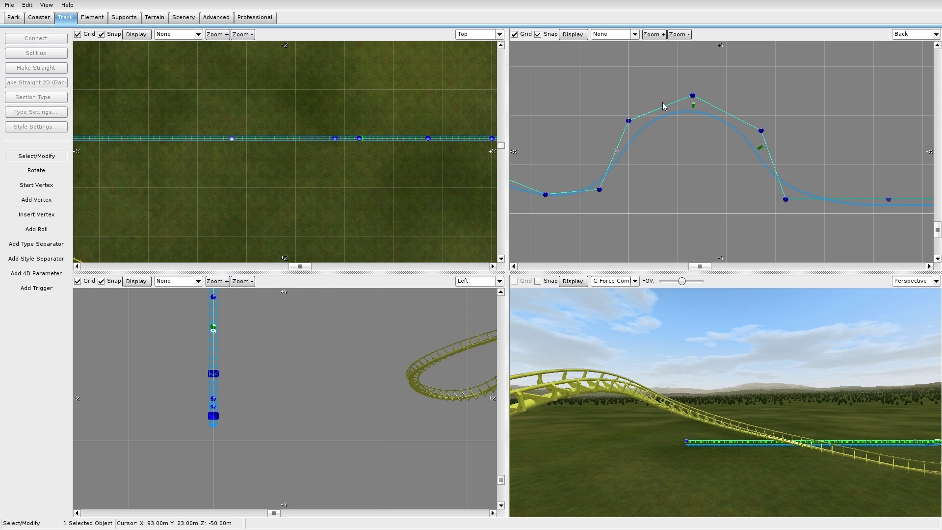
Set the crest roll point's angle to 180° and nudge it slightly along the track
double_click(694, 105)
click(282, 224)
click(286, 226)
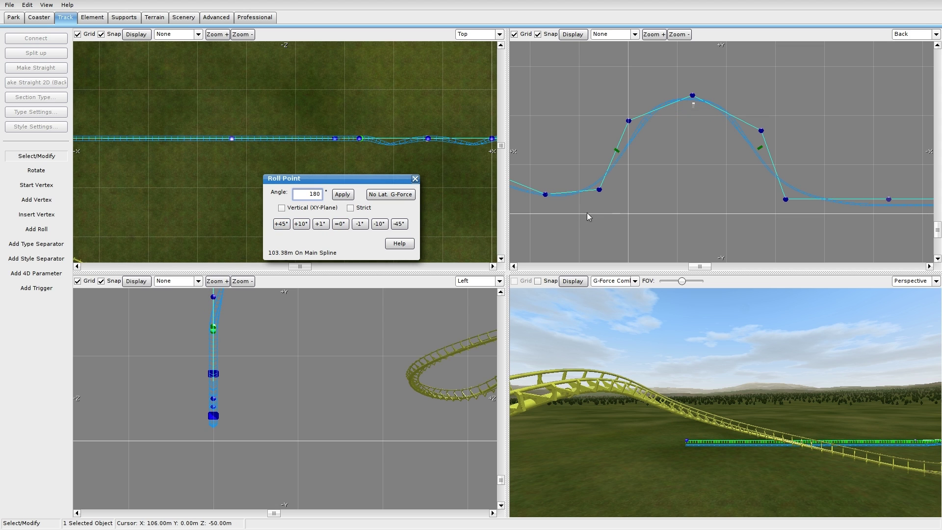
click(320, 225)
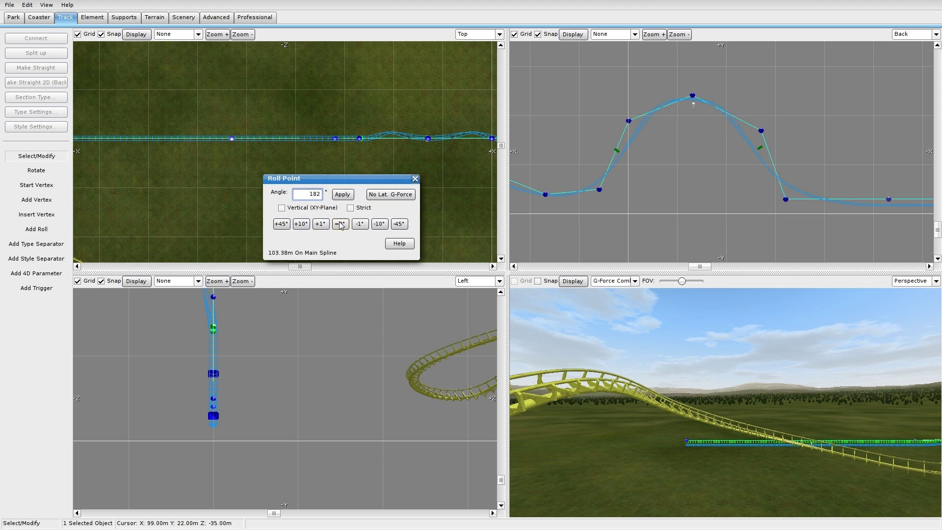
click(360, 224)
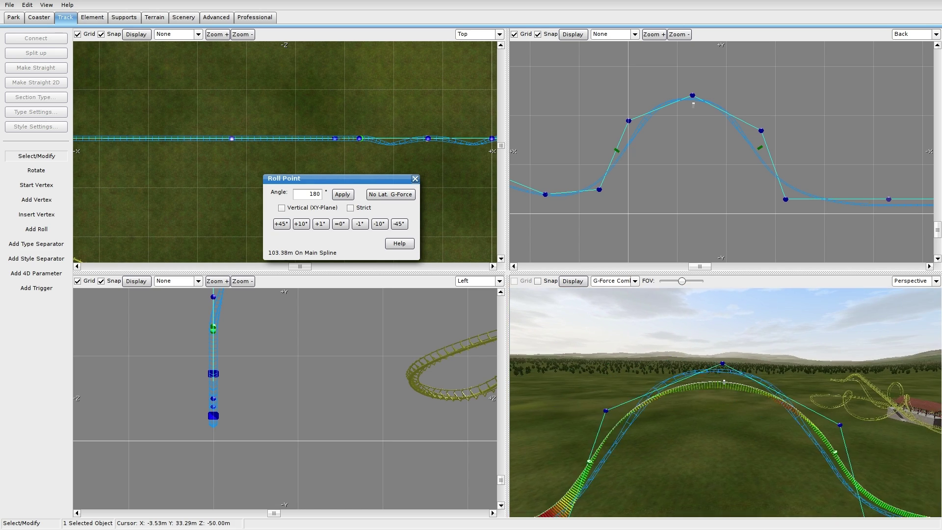
drag(715, 363, 682, 347)
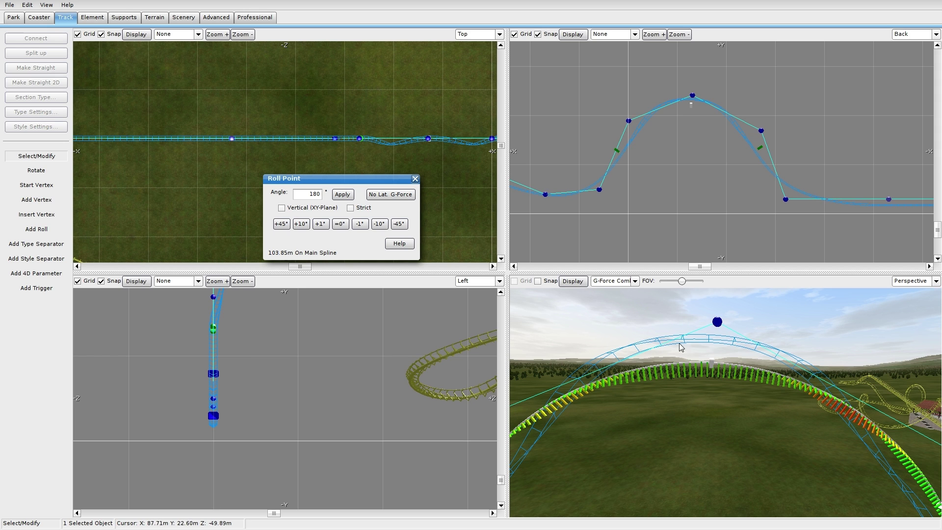
Add two more roll points close to the crest, one just before it and one just after it
click(44, 230)
click(727, 364)
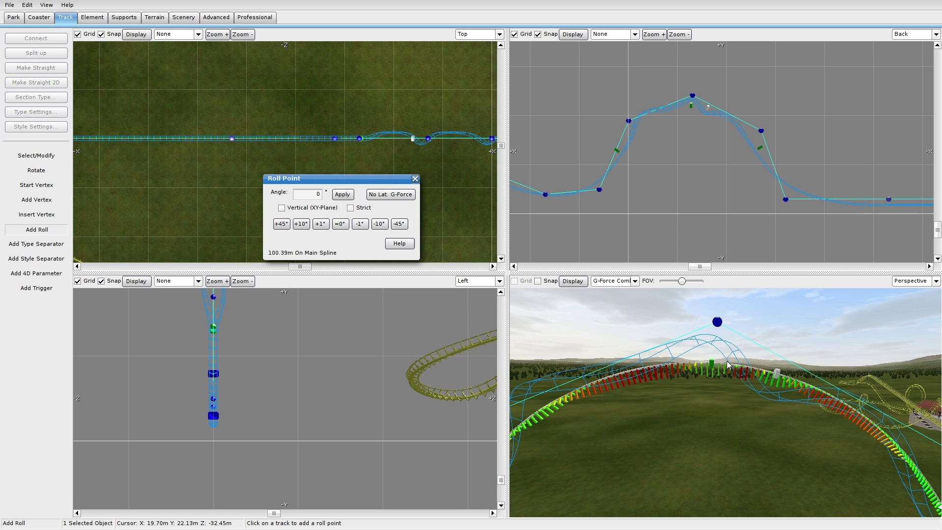
click(627, 369)
click(37, 155)
Bank the roll point before the crest in the positive direction and set the one after the crest to -90°
right_drag(316, 349, 307, 358)
click(709, 109)
click(287, 224)
click(670, 107)
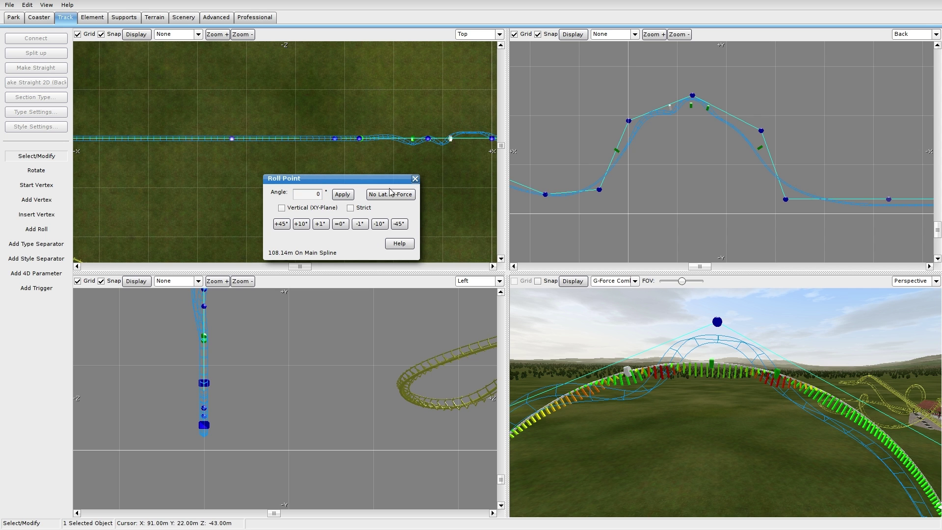
click(399, 224)
click(399, 224)
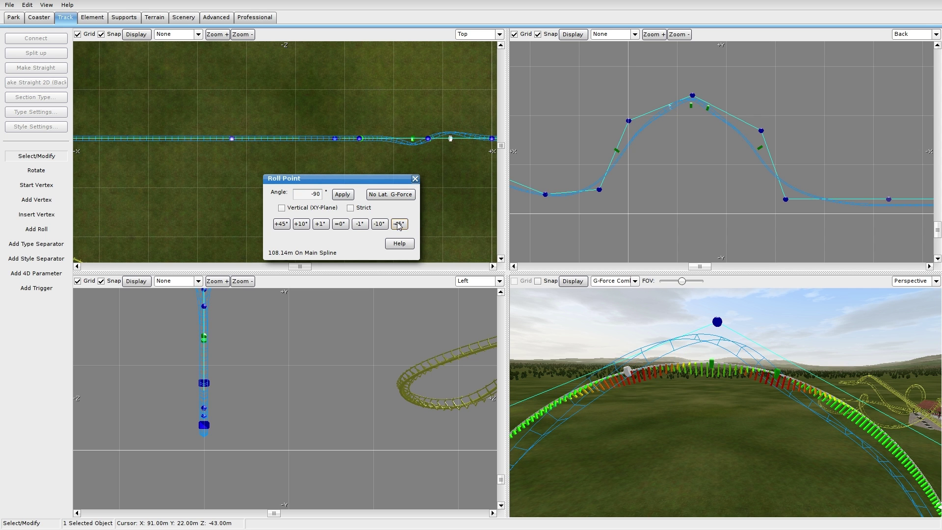
click(415, 179)
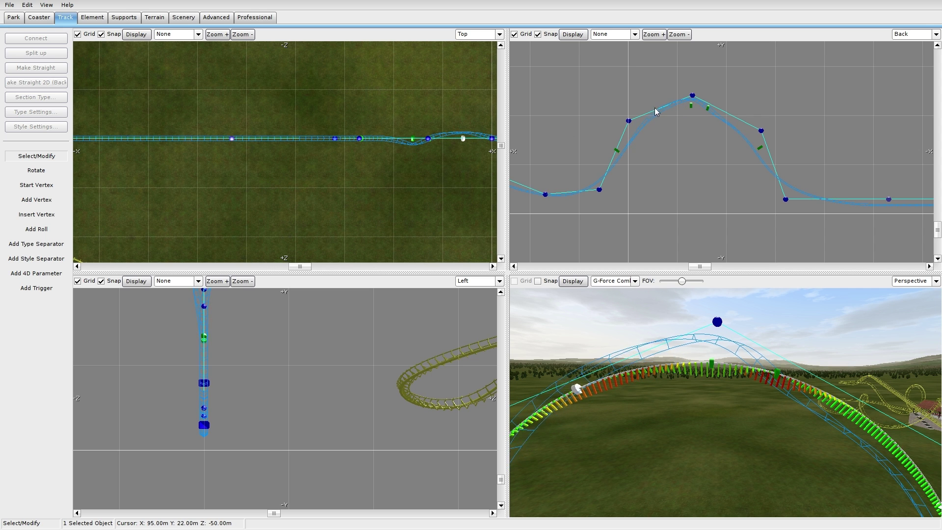
Spread the two intermediate roll points outward along the hill, away from the crest, to smooth the roll
drag(671, 109, 727, 119)
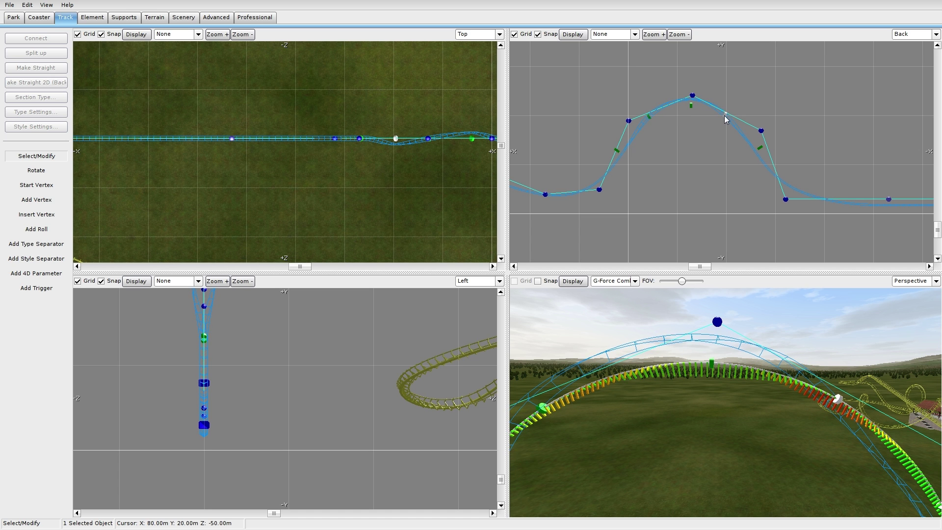
drag(647, 118, 658, 116)
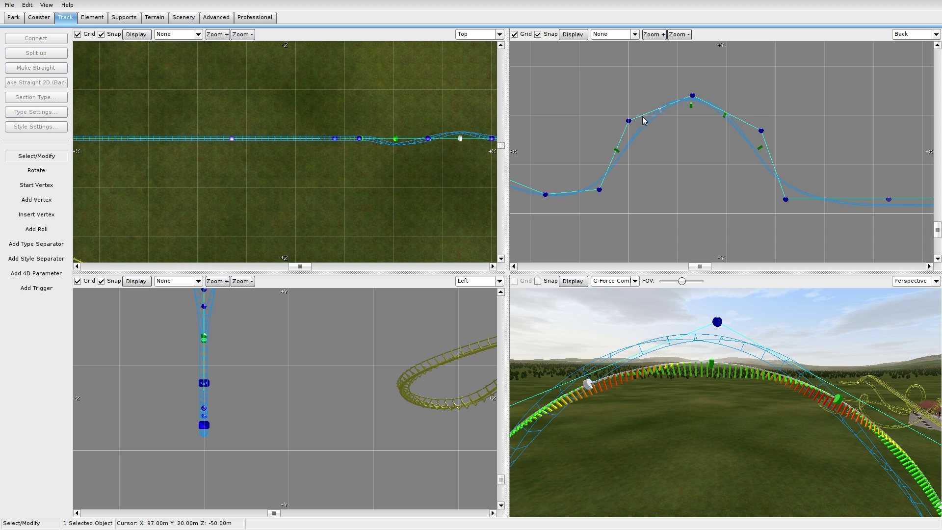
click(722, 114)
drag(722, 117, 725, 115)
click(778, 313)
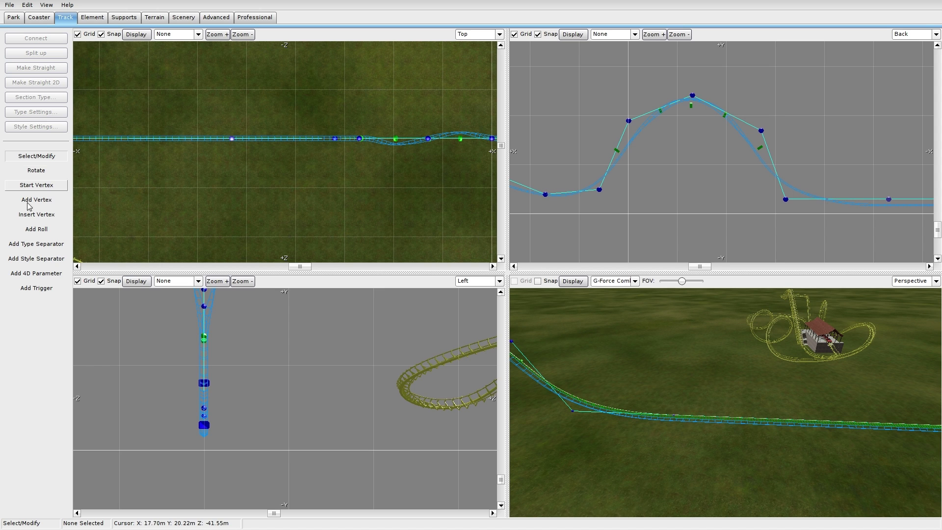
Add a type separator on the track near the end of the straight section
click(52, 246)
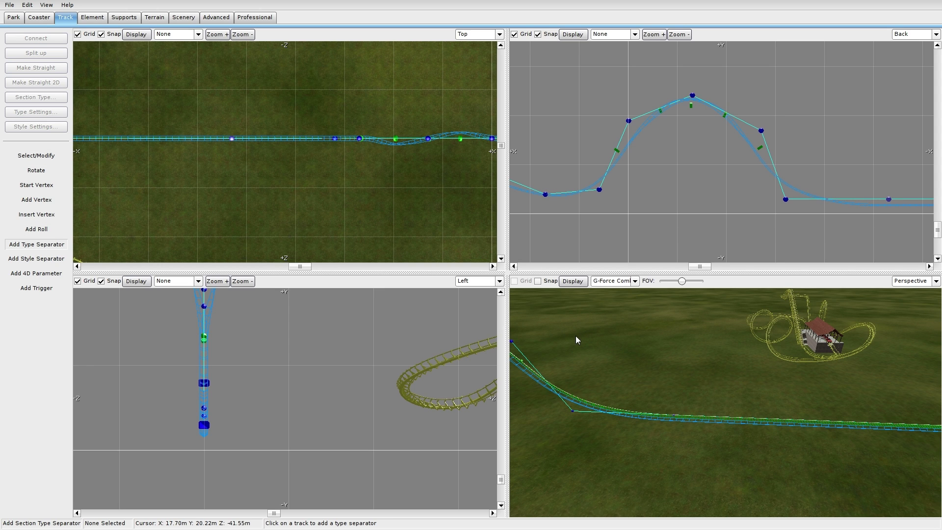
click(37, 156)
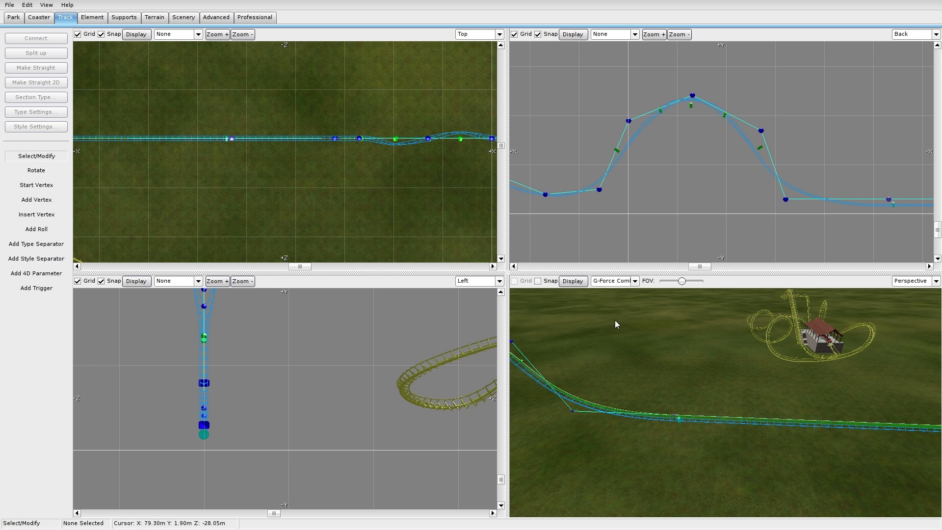
Change the section type of the straight track before the separator to Station
double_click(841, 429)
click(550, 142)
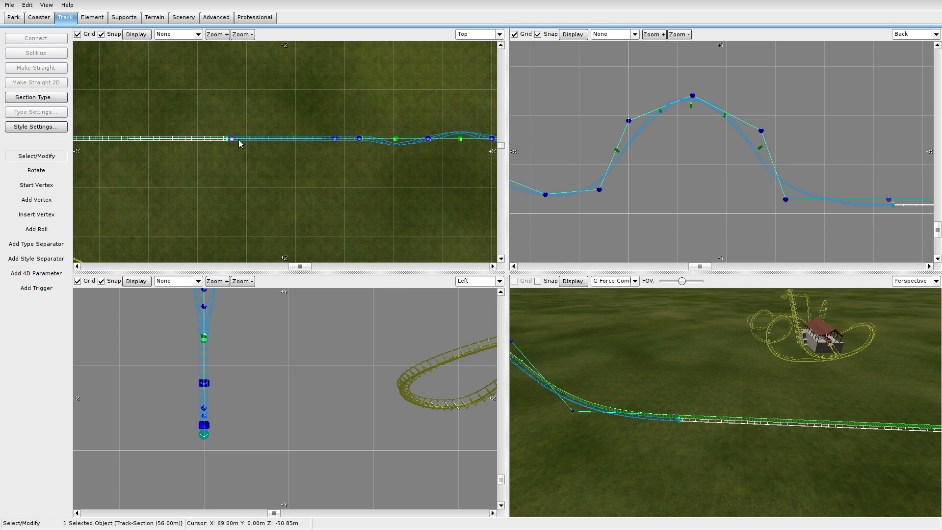
click(37, 98)
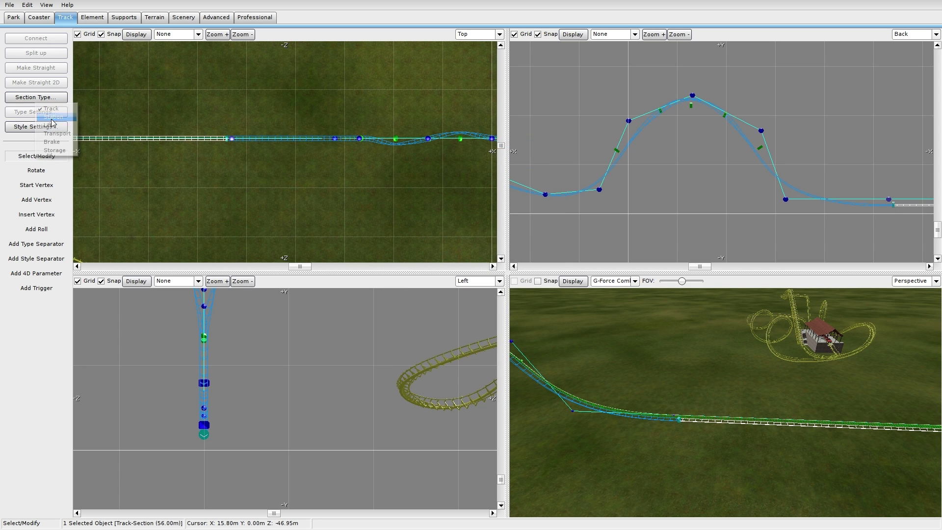
click(40, 116)
Enable Launch for the station's transport device and set the launch acceleration to 5 g
double_click(180, 142)
click(446, 199)
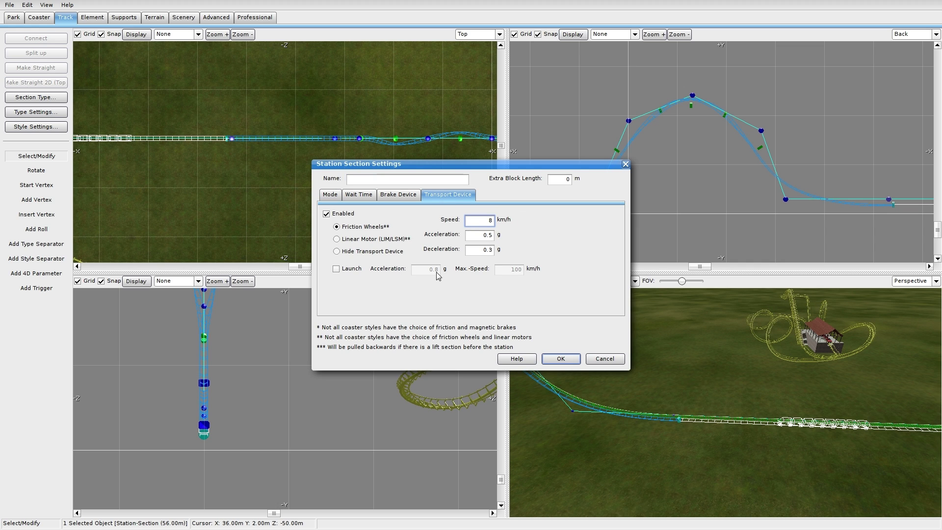
click(337, 269)
click(425, 269)
text(5)
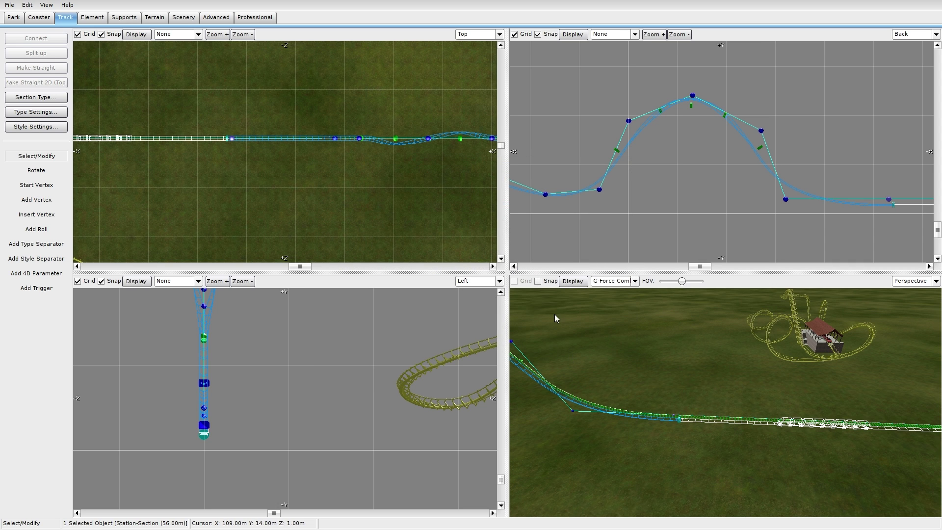
Display the Speed Comb on the track in the perspective view
click(40, 17)
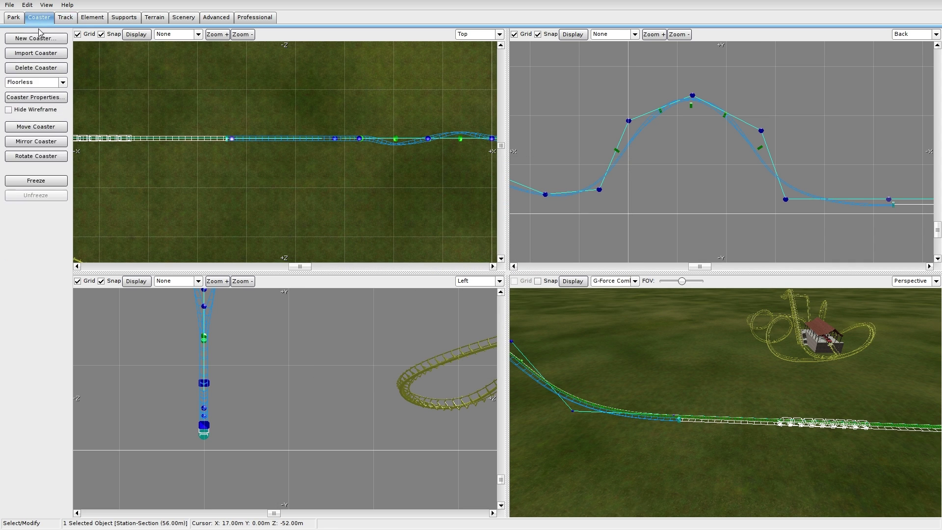
click(614, 282)
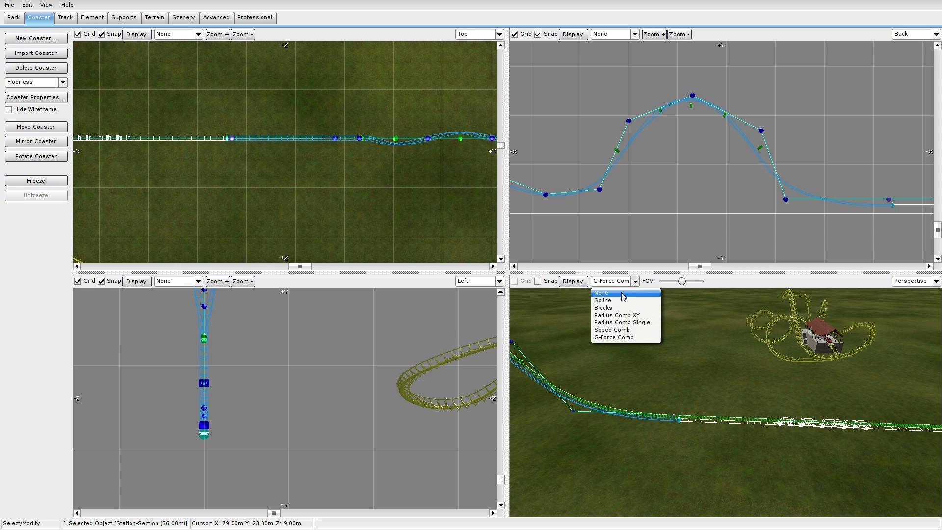
click(612, 330)
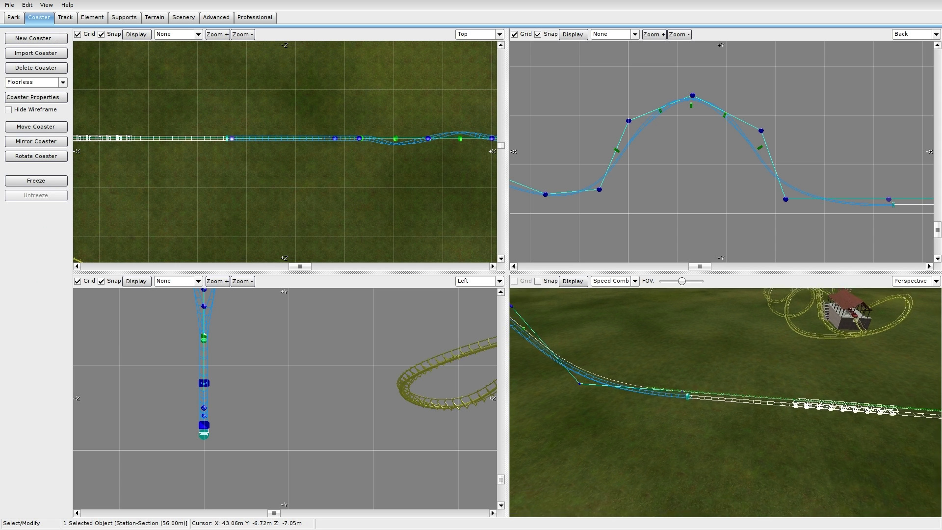
right_drag(687, 367, 706, 373)
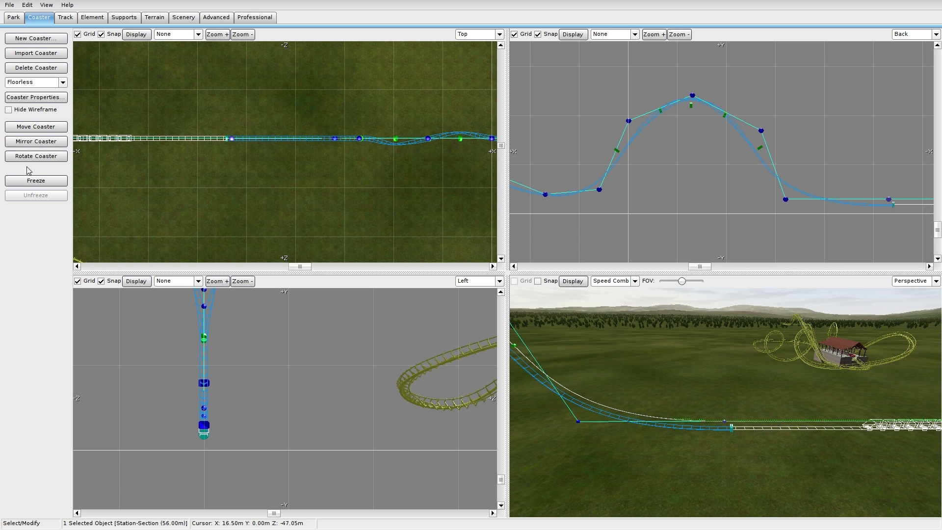
Freeze the Floorless coaster and examine its finished track over the hill in the perspective view
click(33, 181)
key(w)
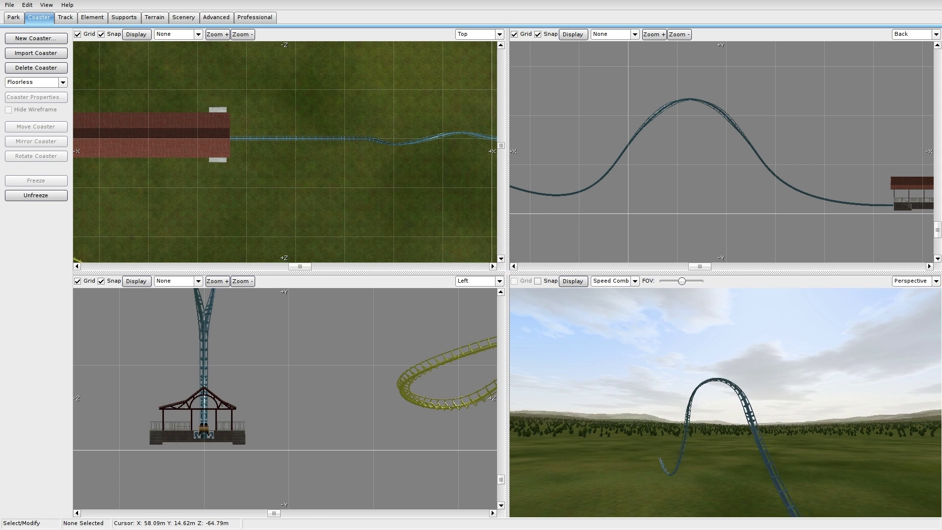
key(a)
key(w)
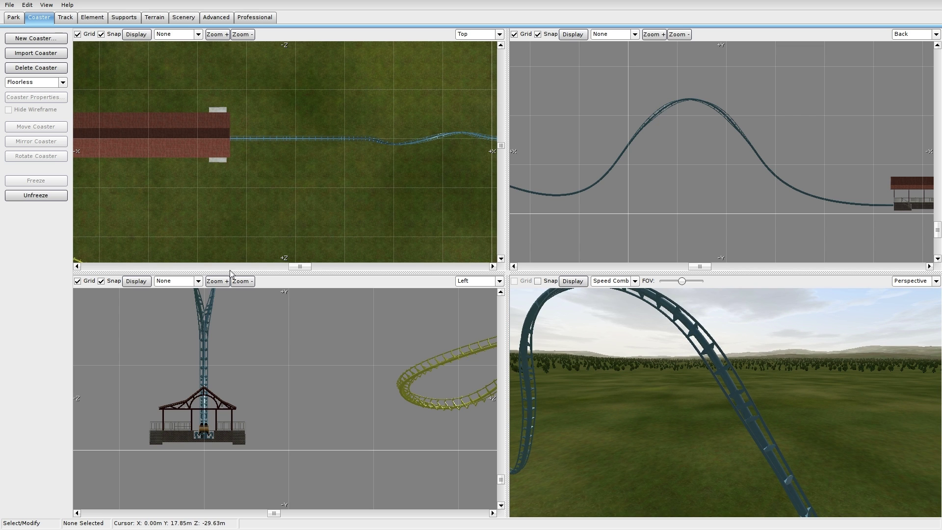
Unfreeze the Floorless coaster and change its coaster style to Twisted Floorless Coaster
click(15, 196)
click(32, 98)
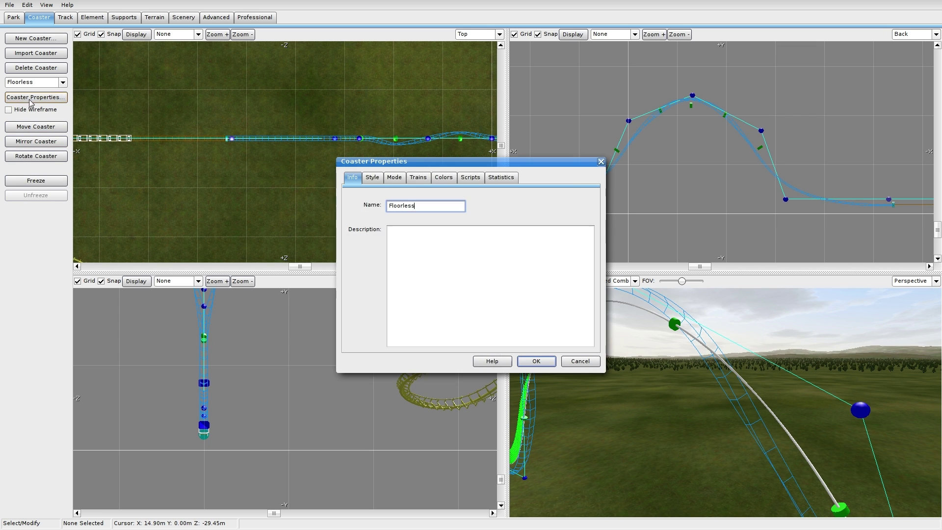
click(372, 177)
click(398, 216)
scroll(400, 233, down, 5)
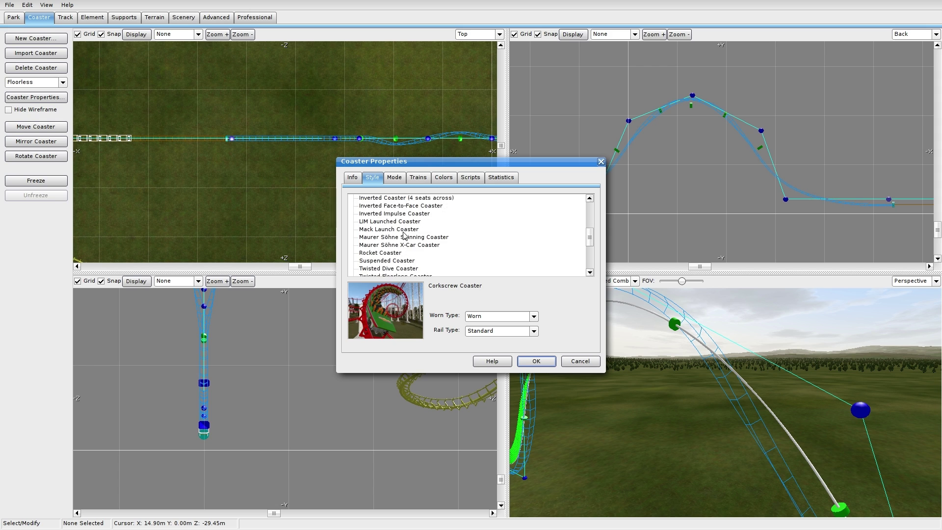
scroll(400, 233, down, 5)
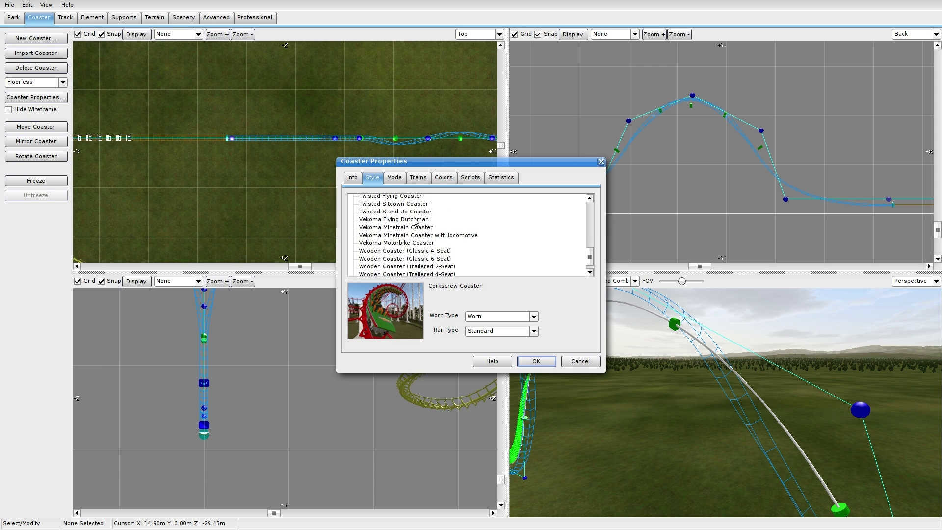
scroll(403, 200, up, 1)
click(398, 203)
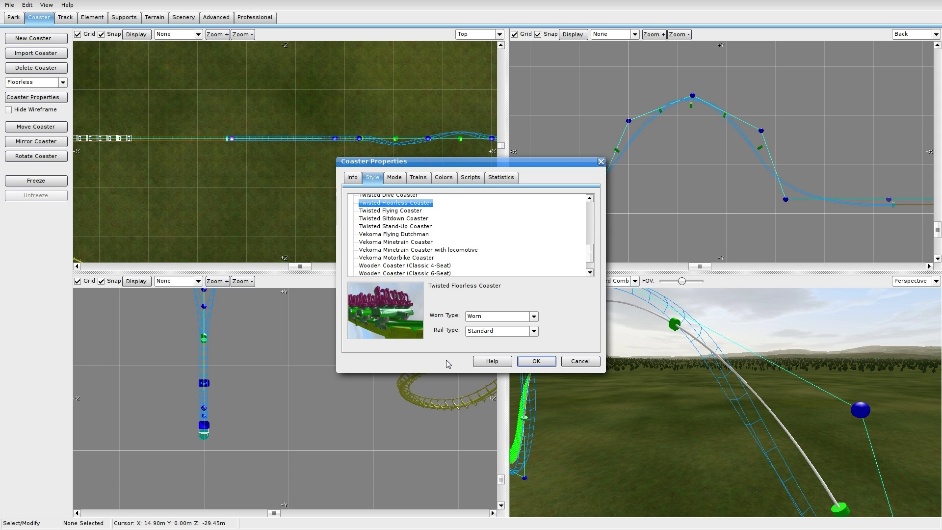
Set the coaster's worn type to New, choose its rail type, and apply the properties
click(515, 317)
click(499, 336)
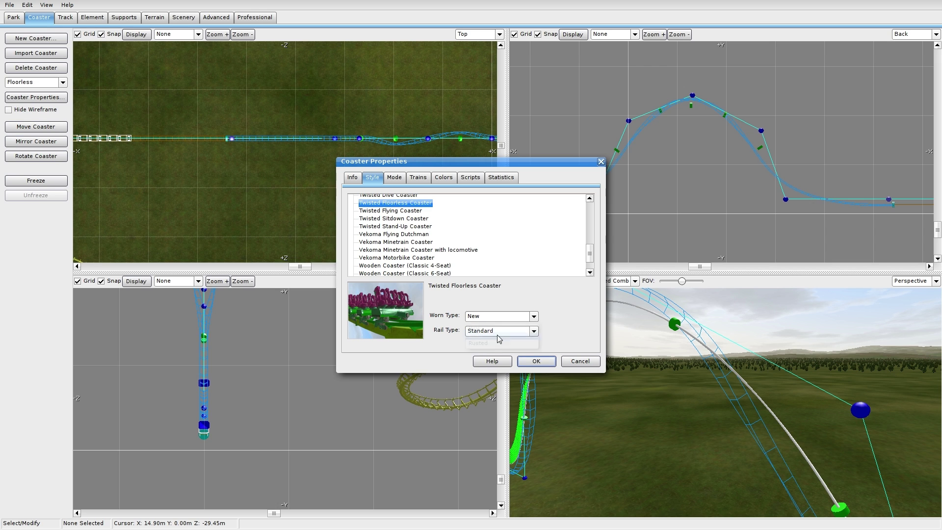
click(505, 331)
click(510, 343)
click(537, 361)
Freeze the Floorless coaster and examine its floorless train inside the station in the perspective view
click(37, 181)
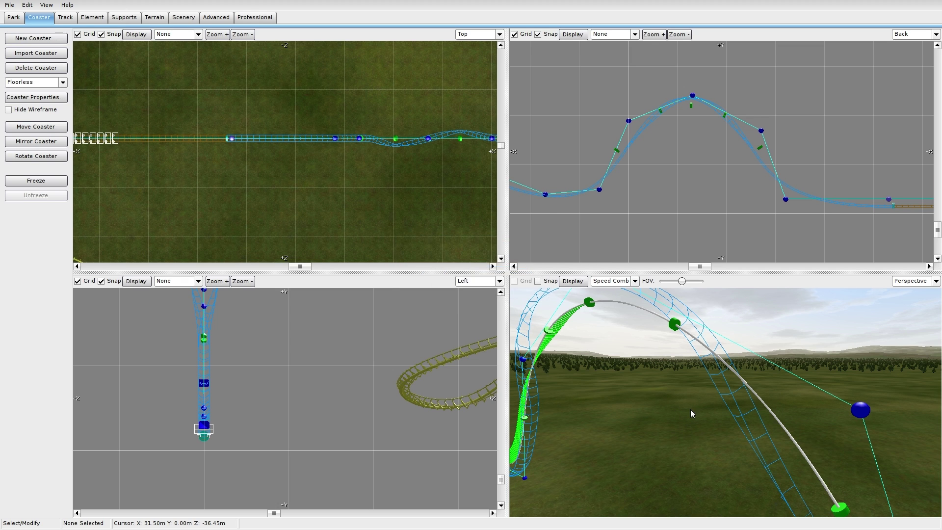
key(w)
right_drag(707, 373, 736, 383)
key(w)
key(w)
Choose the ride view on the closest coaster as the park's initial view
click(14, 19)
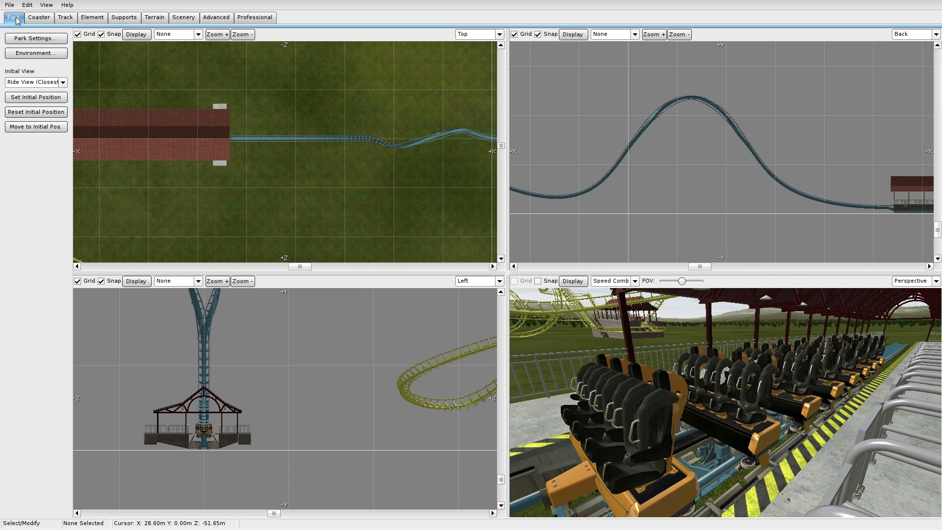
click(31, 82)
click(40, 161)
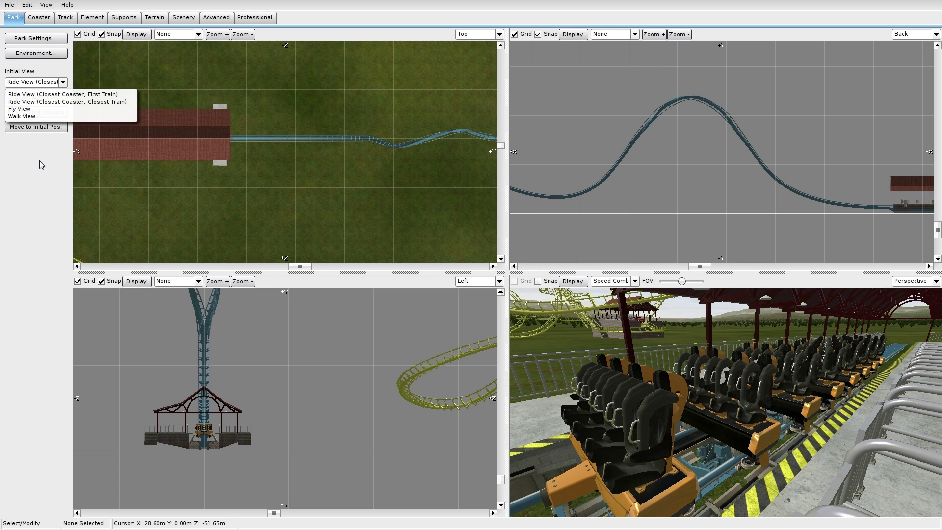
click(40, 98)
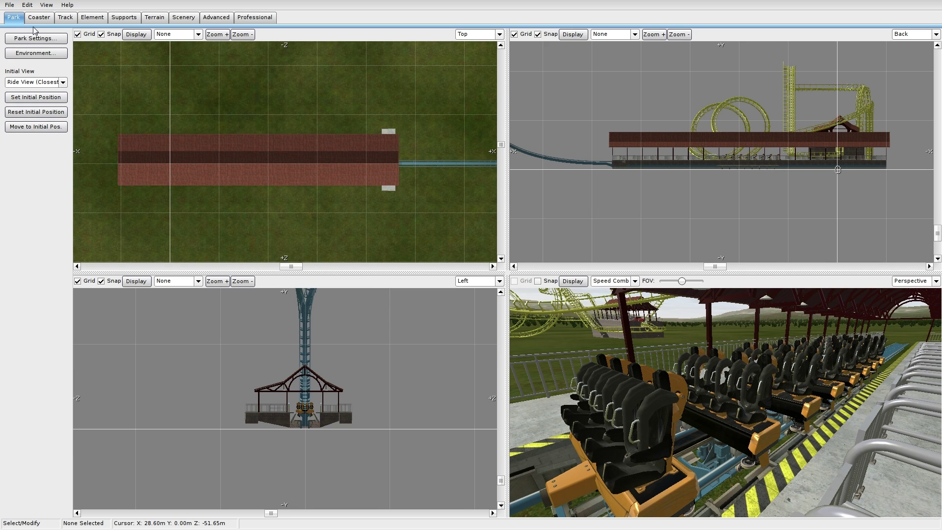
Leave the editor and play the park to ride the Floorless launch in ride view
click(37, 18)
key(alt+f)
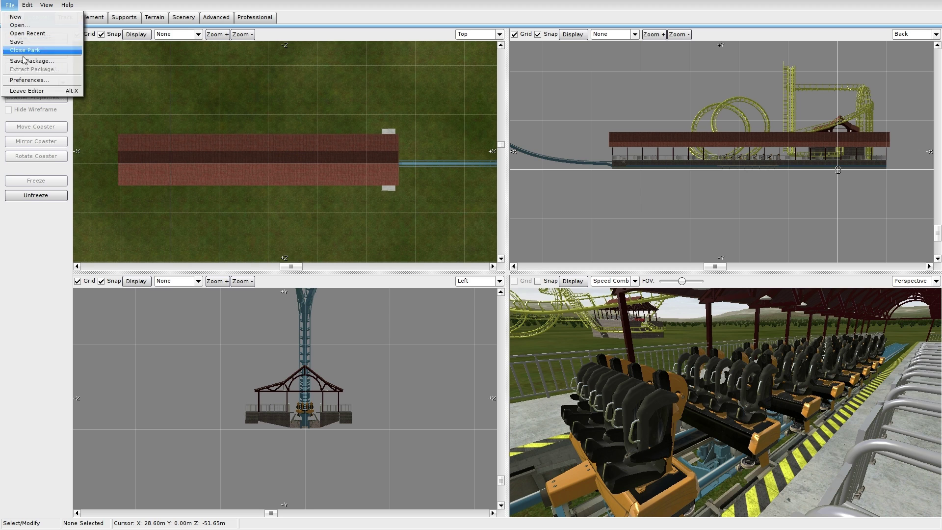
click(20, 90)
click(438, 275)
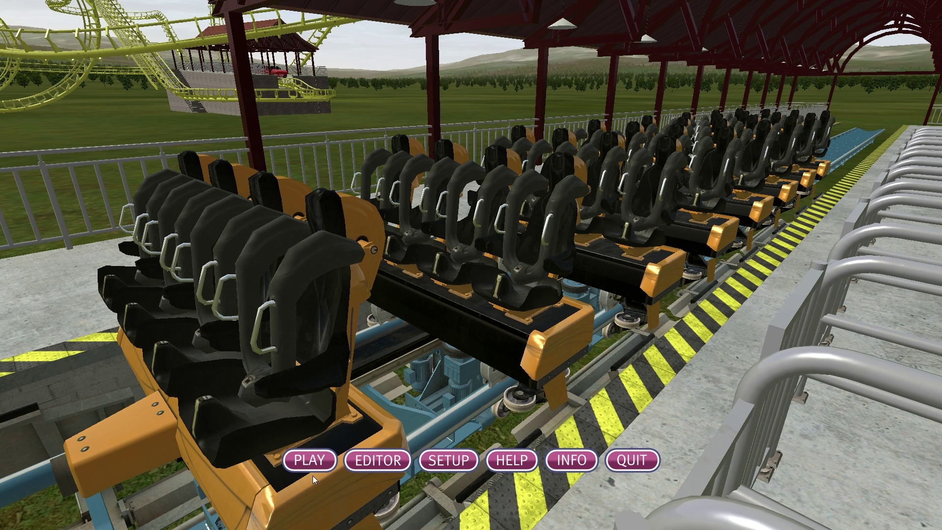
click(307, 464)
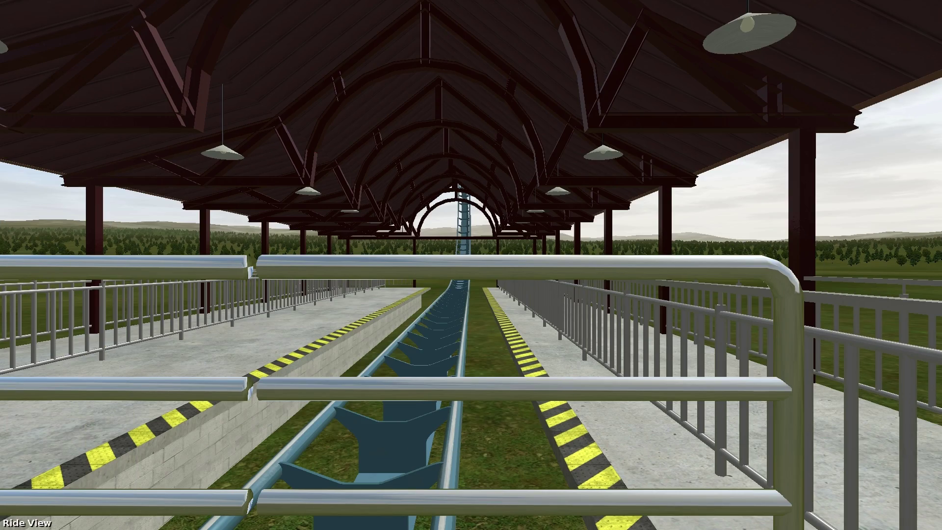
mouse_move(471, 265)
mouse_down()
mouse_move(474, 412)
mouse_move(458, 337)
mouse_move(464, 481)
mouse_move(469, 262)
mouse_up()
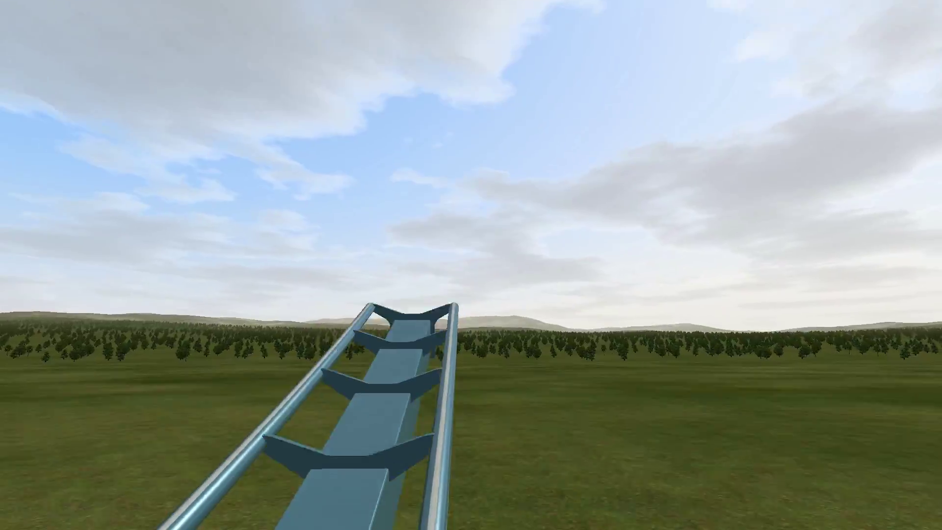
Switch to a free-flying view, close the messages window and inspect the train at the open end of the Floorless track
key(F2)
key(w)
drag(422, 170, 550, 211)
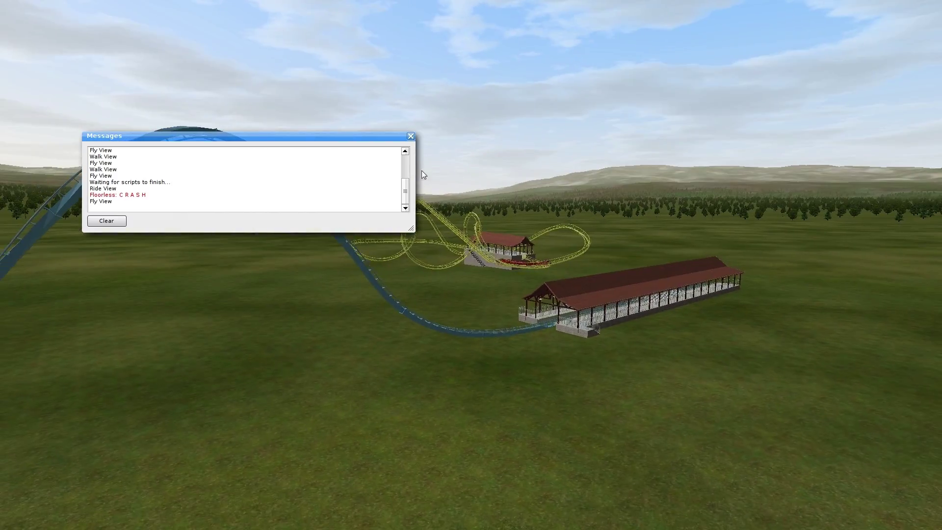
click(411, 136)
key(w)
drag(420, 144, 290, 145)
key(w)
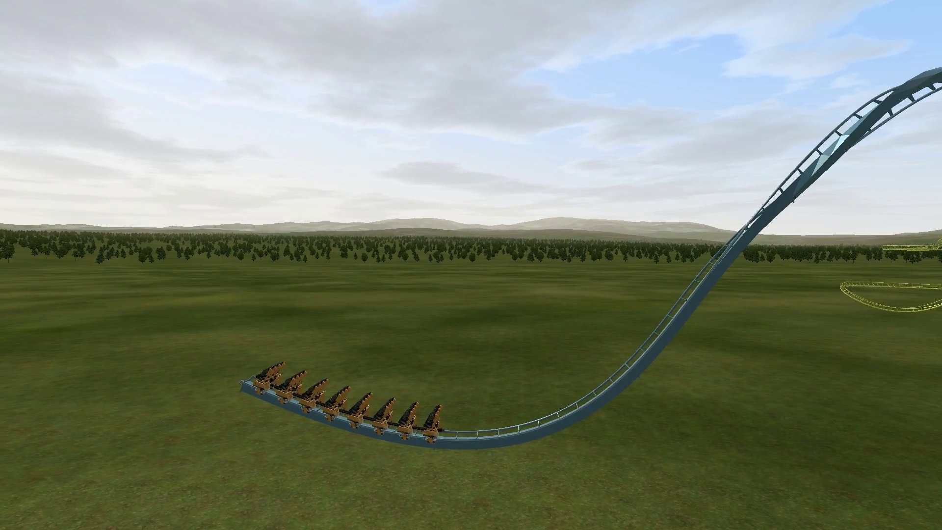
mouse_move(472, 226)
mouse_down()
mouse_move(400, 199)
mouse_move(467, 242)
mouse_up()
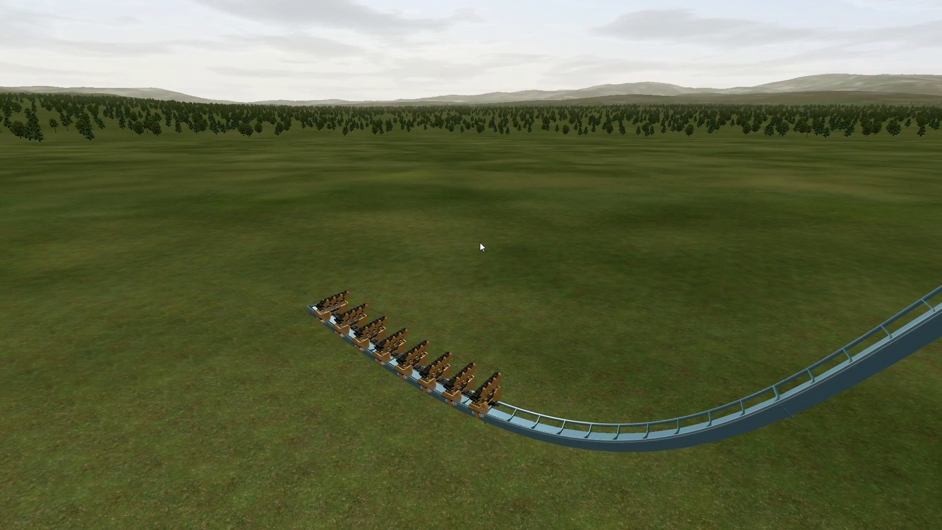
Return to the park editor and unfreeze the Floorless coaster for further track editing
click(379, 458)
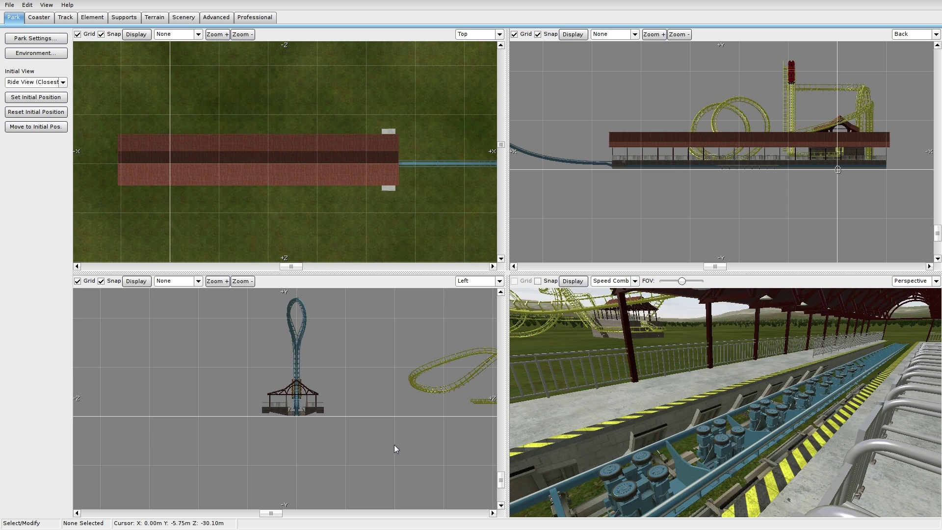
right_drag(434, 391, 183, 424)
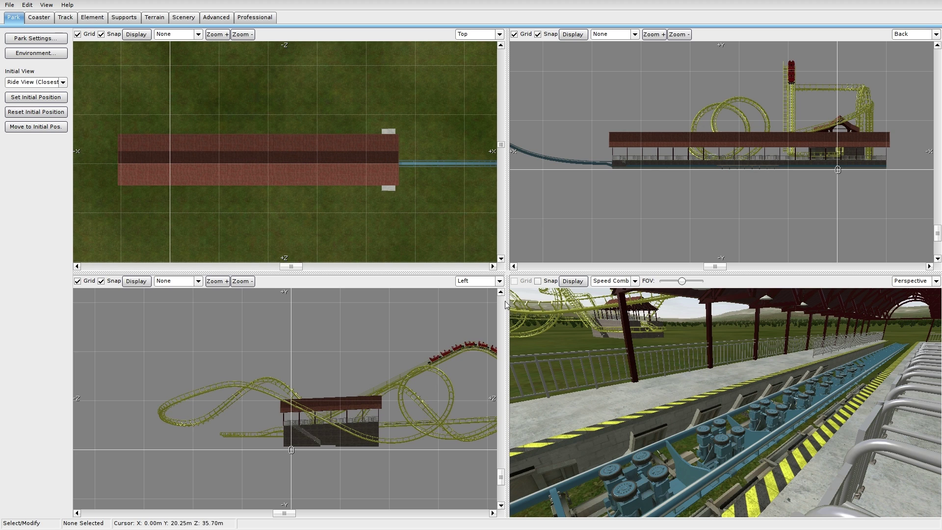
right_drag(181, 383, 428, 400)
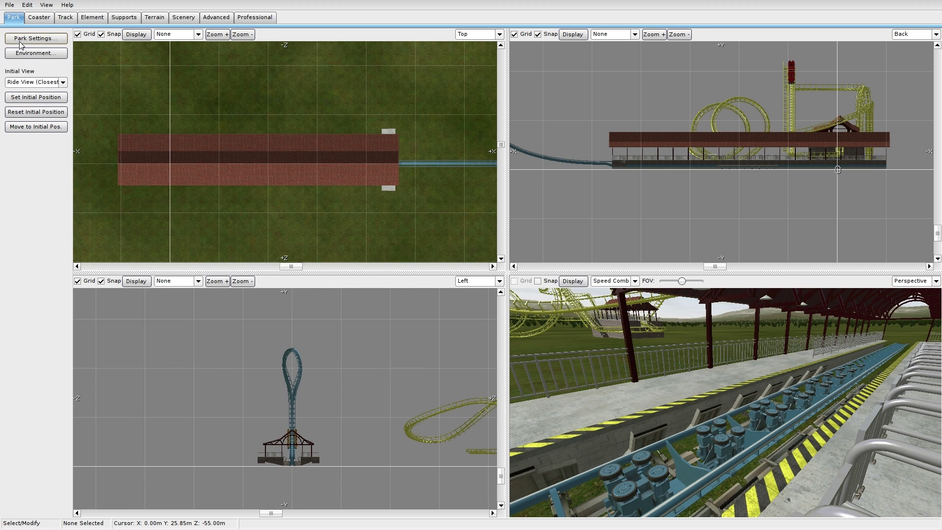
click(40, 20)
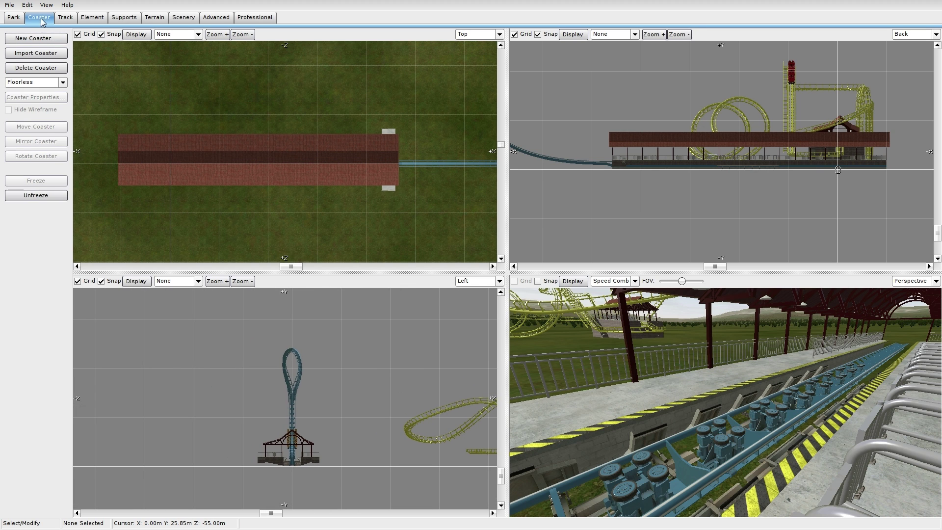
click(38, 196)
Extend the Floorless track from its open end with a row of additional vertices in the top view
right_drag(305, 195, 110, 171)
right_drag(591, 127, 493, 128)
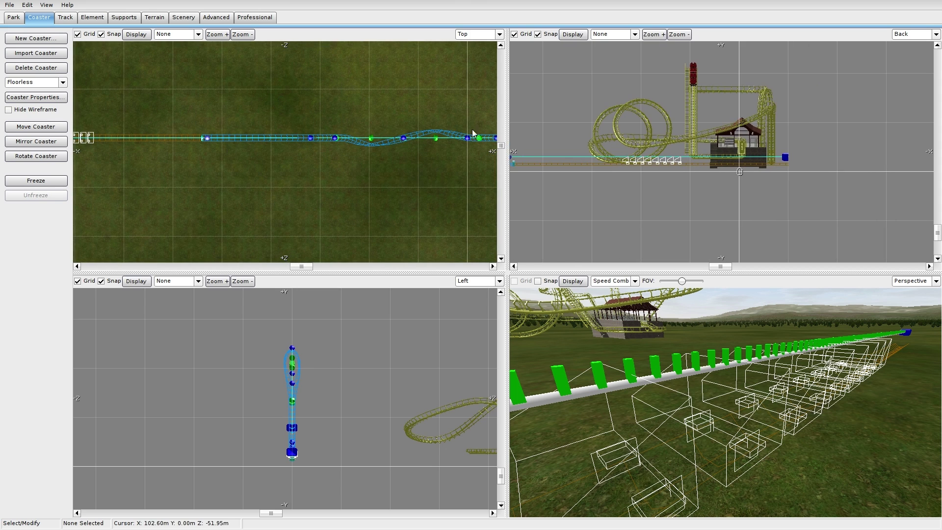
right_drag(393, 138, 107, 144)
right_drag(360, 143, 284, 146)
click(66, 19)
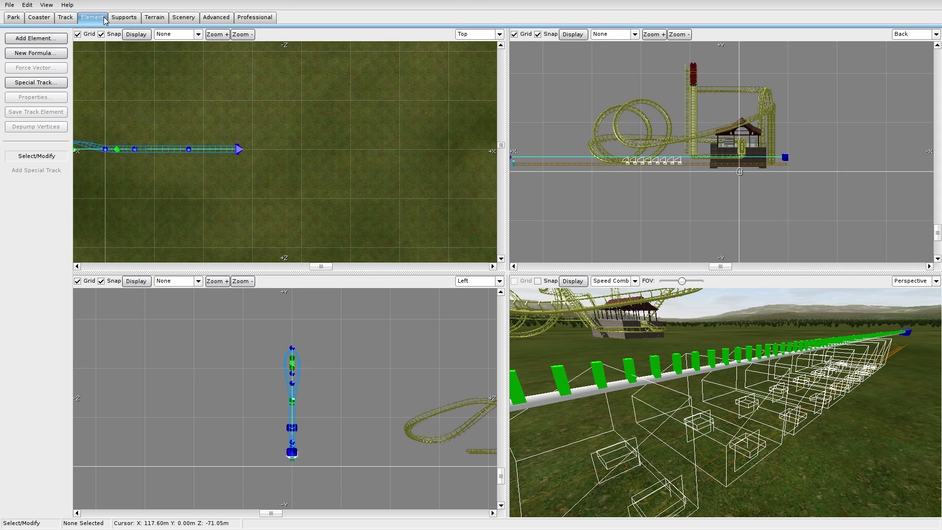
click(31, 200)
click(317, 149)
click(341, 149)
click(366, 149)
click(380, 146)
click(399, 151)
click(449, 154)
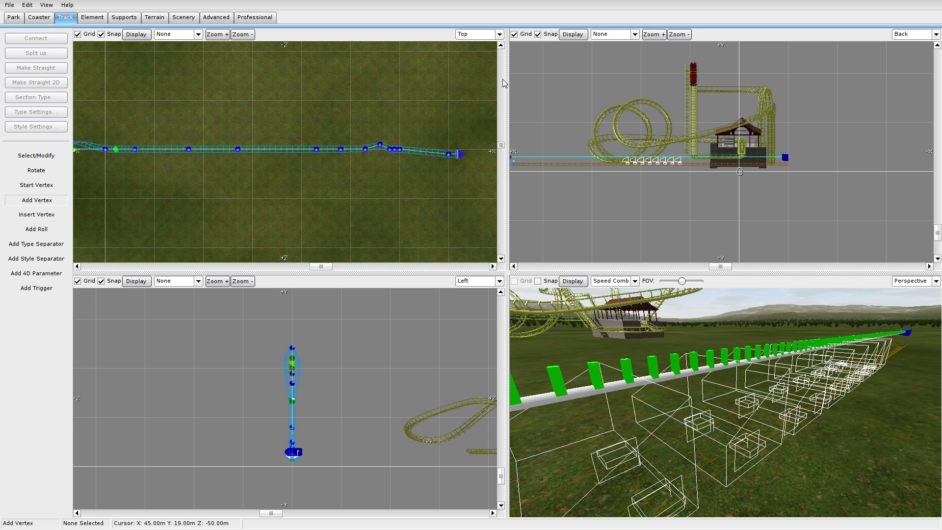
Move the sideways-offset new vertex back into line with the straight track in the top view
click(36, 156)
click(380, 145)
drag(380, 145, 380, 149)
Raise three new vertices in the back view to form a steep climb that folds back over itself
right_drag(659, 166, 681, 162)
scroll(687, 161, up, 5)
drag(629, 180, 663, 86)
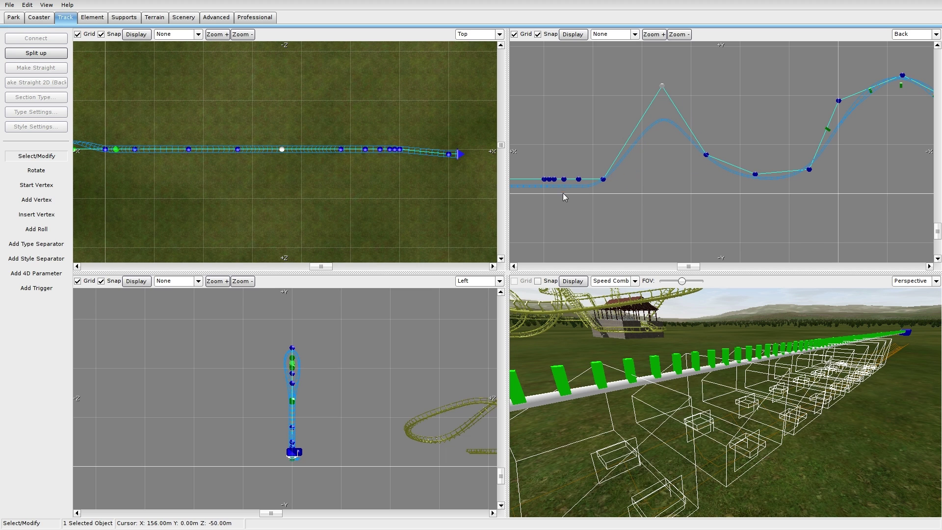
drag(603, 178, 735, 68)
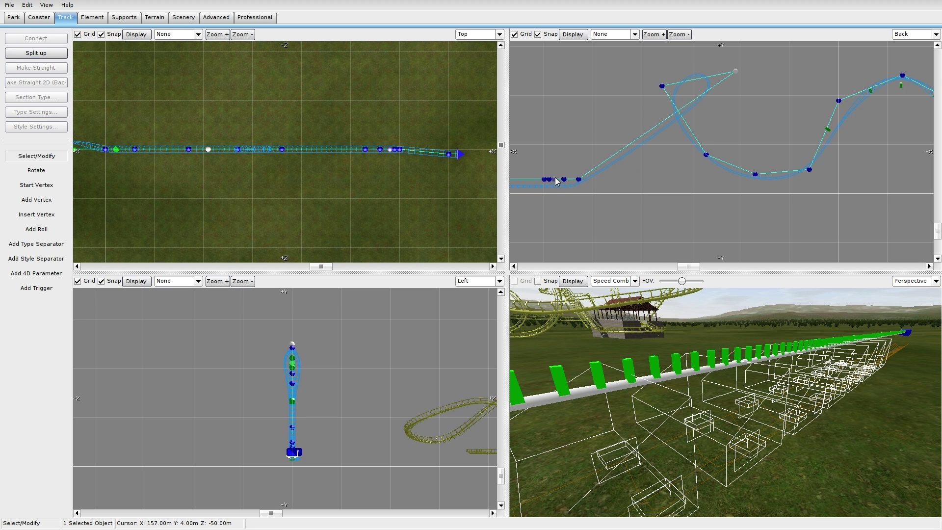
drag(581, 179, 632, 105)
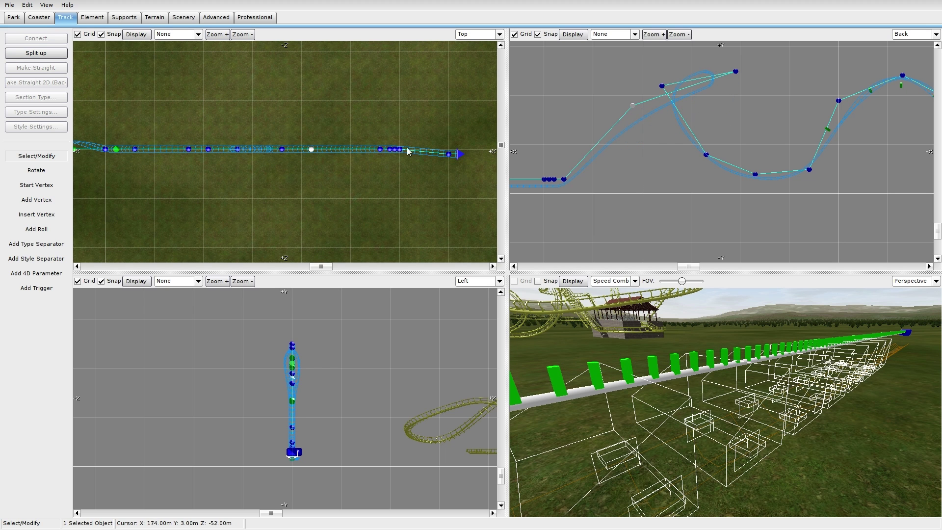
Swing four vertices after the climb sideways in the top view into a wide curve, one at about X 126 m, Z -31 m
drag(309, 149, 209, 208)
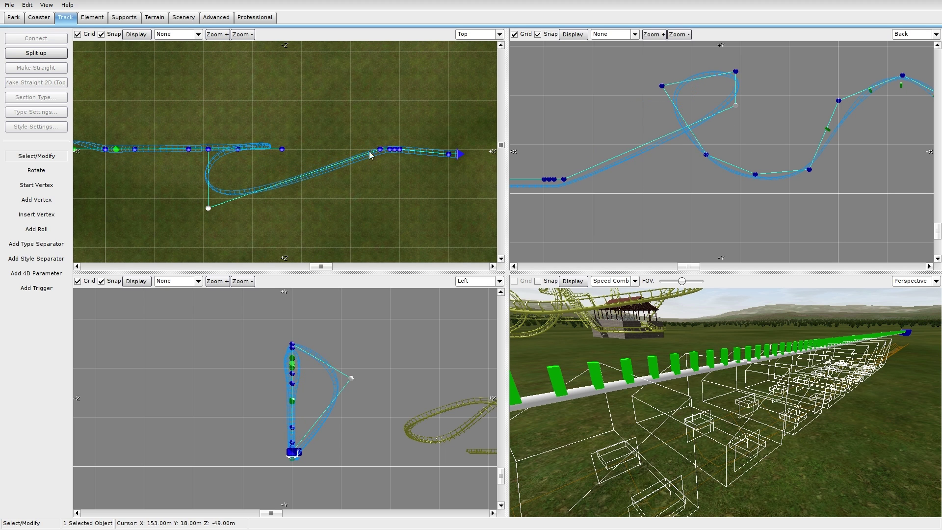
drag(379, 150, 238, 244)
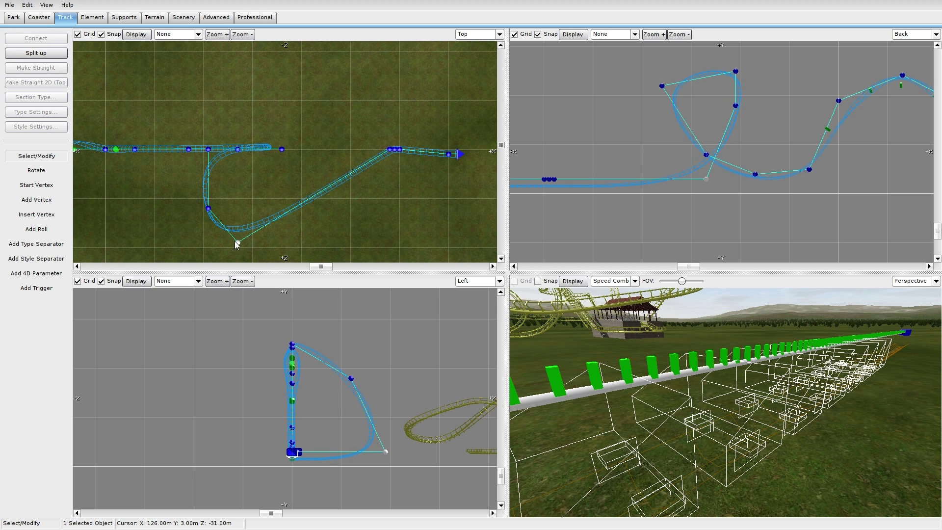
drag(385, 151, 280, 233)
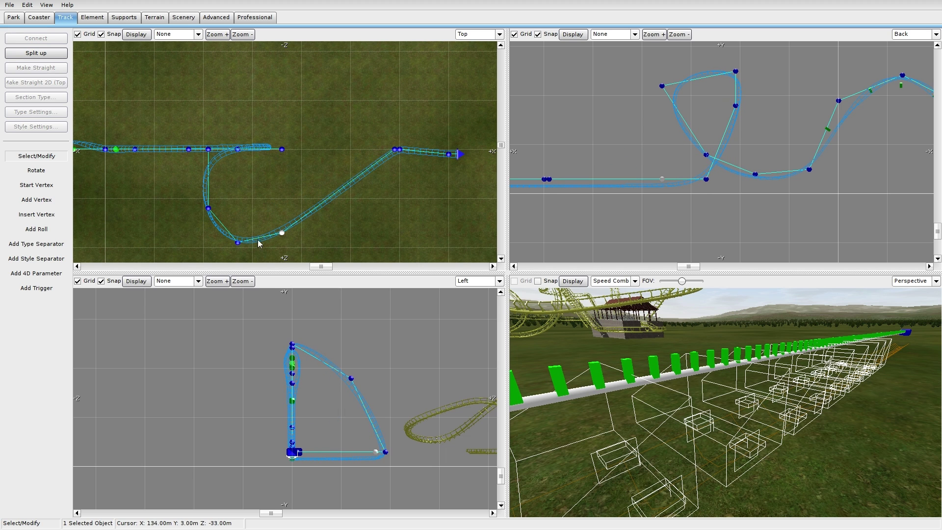
drag(395, 149, 298, 228)
Raise the low vertex of the sideways curve in the back view and adjust the height of the vertex before it
drag(705, 179, 734, 119)
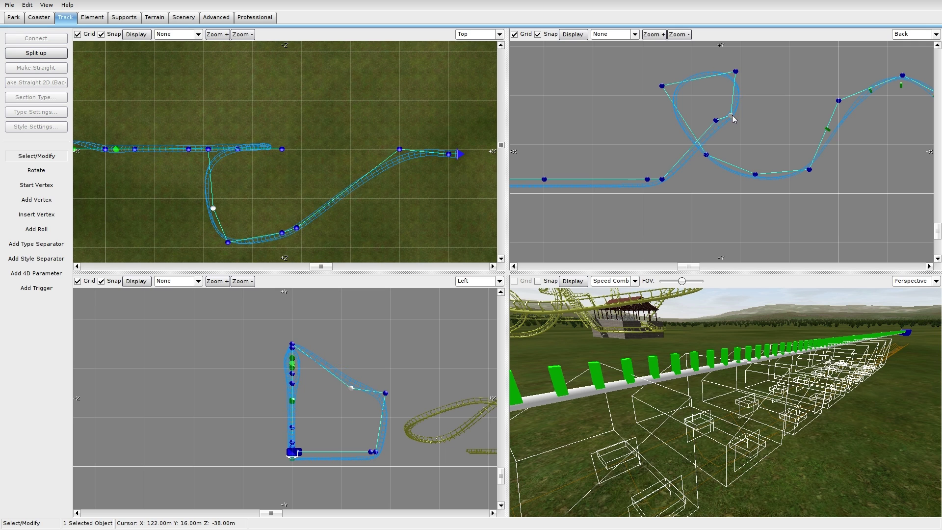
mouse_move(737, 69)
mouse_down()
mouse_move(739, 93)
mouse_move(736, 69)
mouse_up()
drag(731, 115, 735, 123)
Raise the next two vertices after the curve to form a second high crest in the back view
drag(663, 180, 691, 80)
drag(647, 179, 669, 72)
right_drag(586, 166, 704, 161)
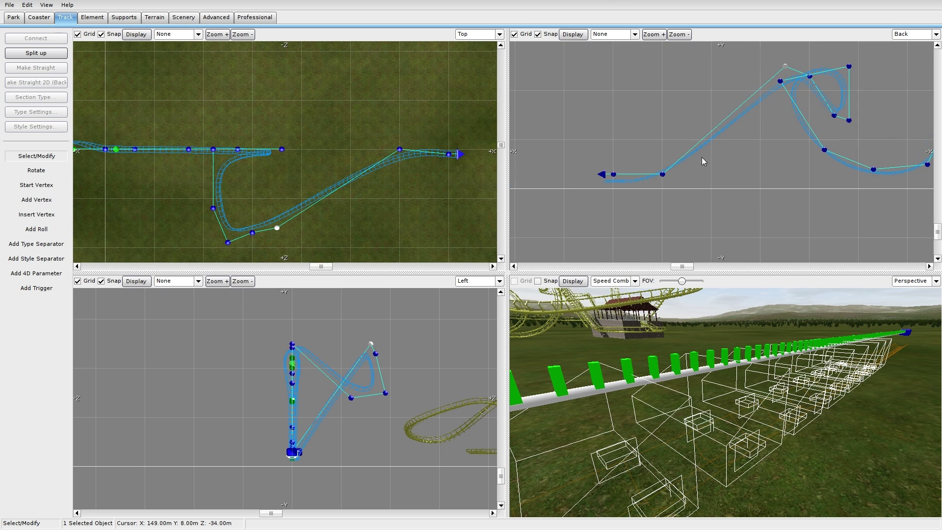
Pull the vertex after the second crest inward and fold the remaining track back, moving its end to about X 141 m, Z -26 m
drag(664, 174, 756, 150)
right_drag(421, 142, 438, 97)
drag(476, 110, 161, 237)
drag(324, 105, 313, 170)
drag(475, 109, 324, 227)
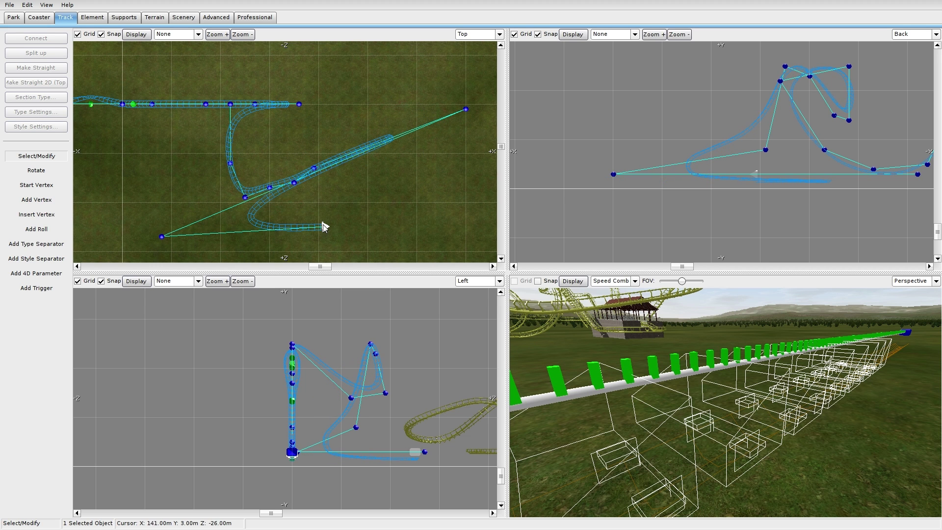
drag(467, 109, 254, 153)
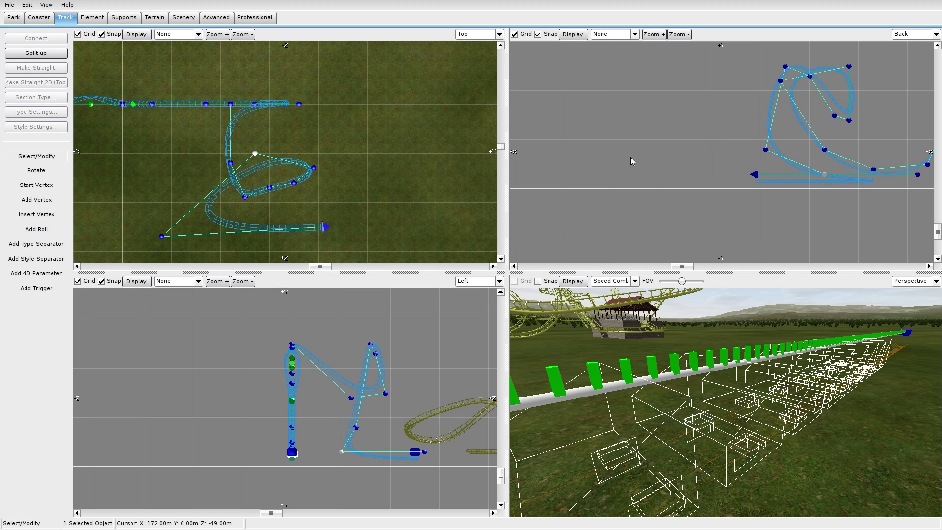
Raise the vertex below the second crest and redirect the track's end under the curve, placing one vertex at about X 132 m, Z -34 m
drag(769, 150, 764, 122)
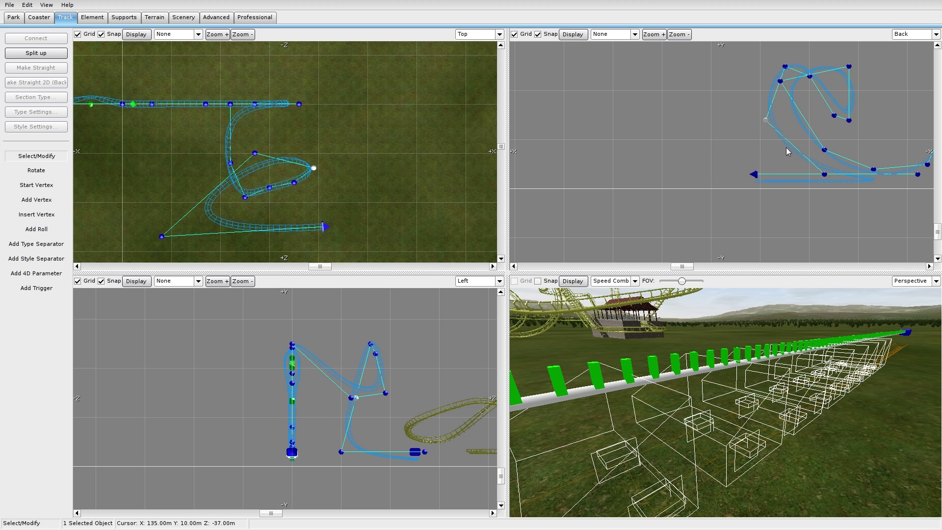
right_drag(347, 195, 400, 164)
mouse_move(377, 198)
mouse_down()
mouse_move(134, 239)
mouse_move(150, 215)
mouse_up()
drag(309, 122, 333, 154)
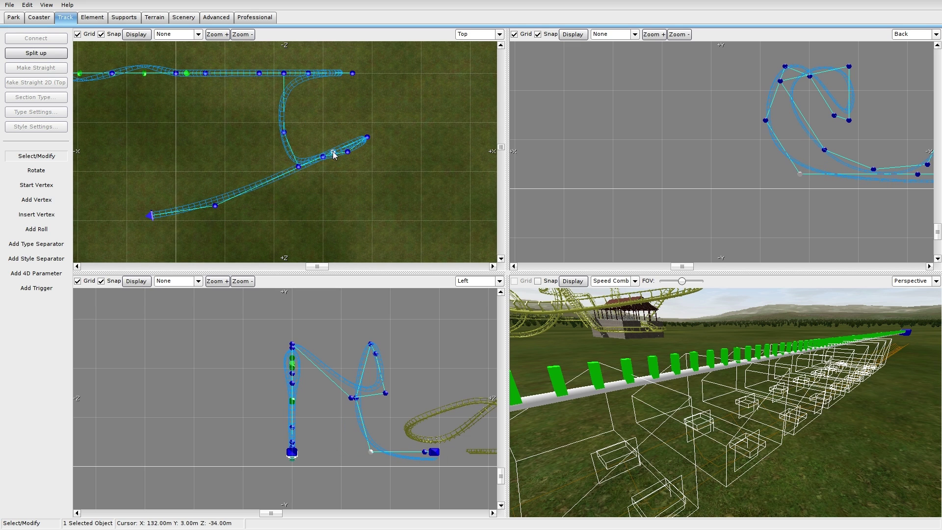
Smooth the high turnaround by selecting its track vertices and depumping them
drag(408, 221, 295, 46)
click(92, 17)
click(36, 127)
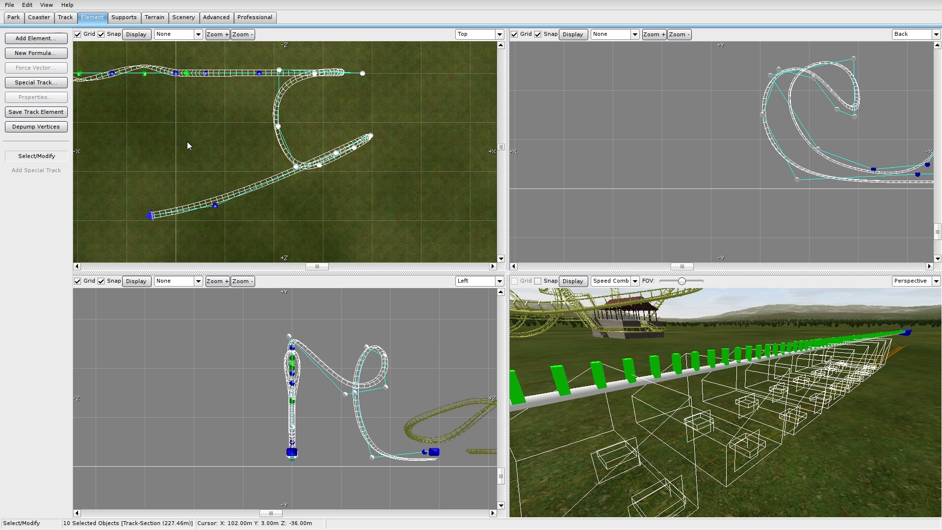
click(432, 183)
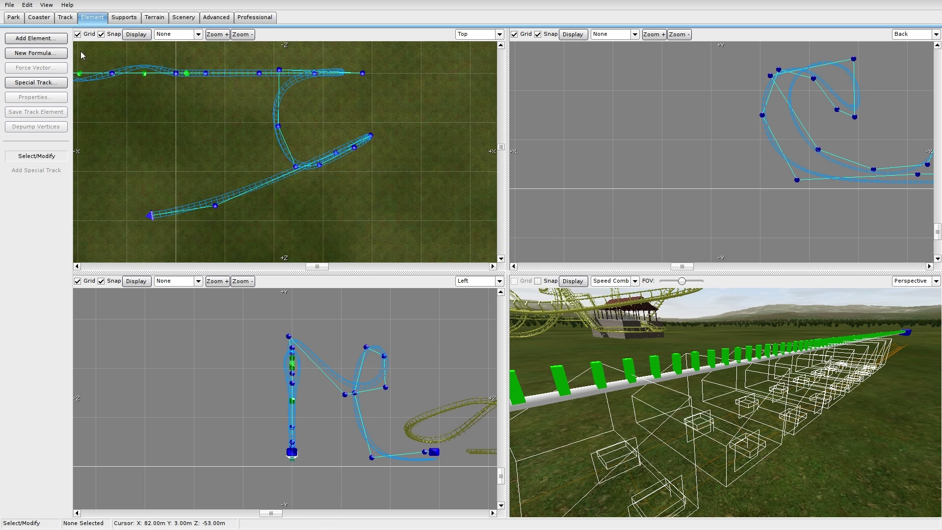
Add one roll point on the track climbing into the turnaround and another on the track descending from it
click(131, 17)
click(65, 17)
click(42, 230)
right_drag(717, 354, 638, 377)
key(w)
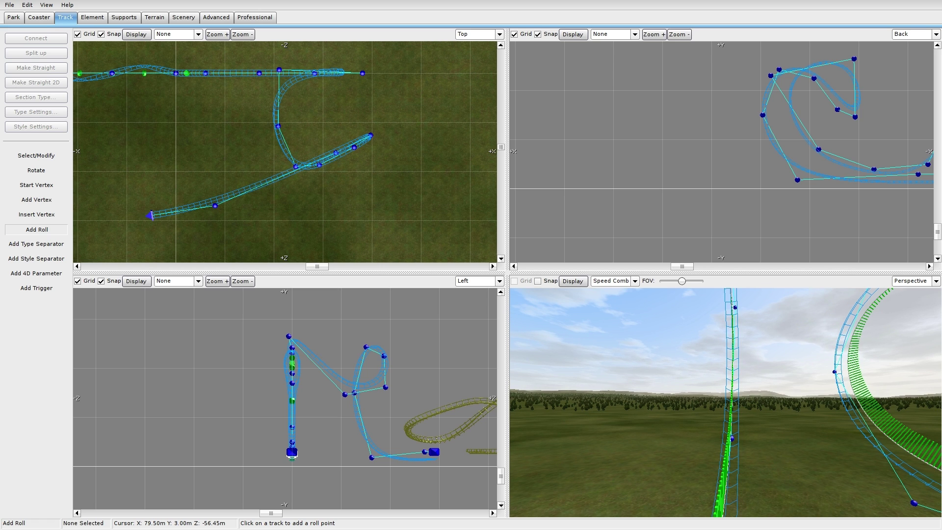
click(732, 322)
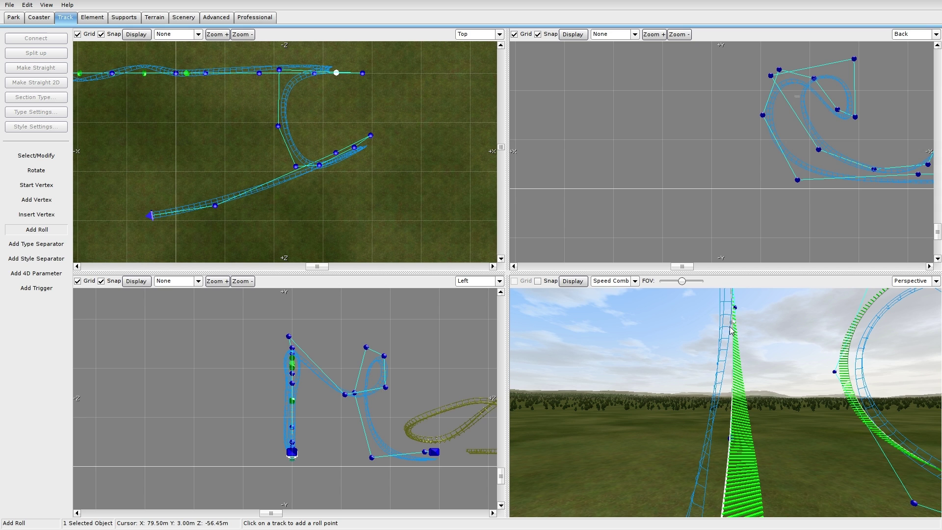
click(870, 338)
click(45, 158)
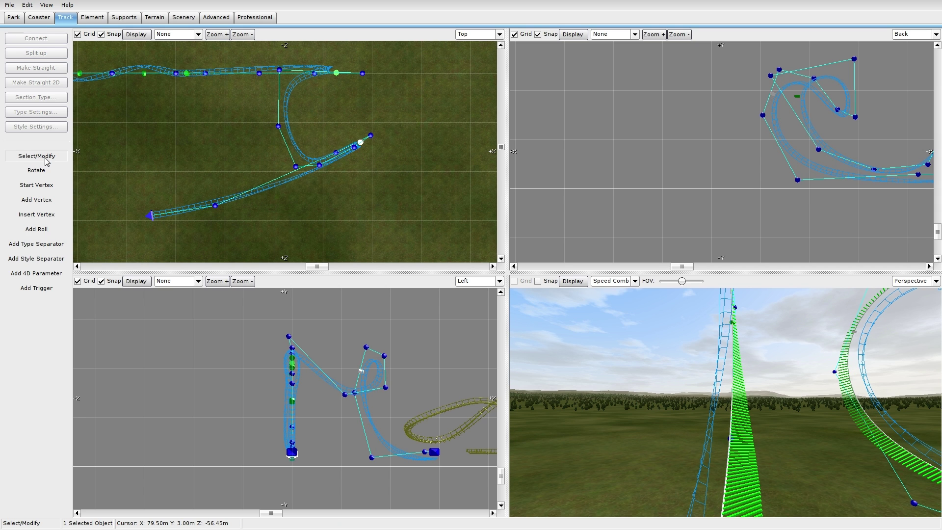
Roll the track 180° at the roll point on the climb and make that point strict
double_click(731, 324)
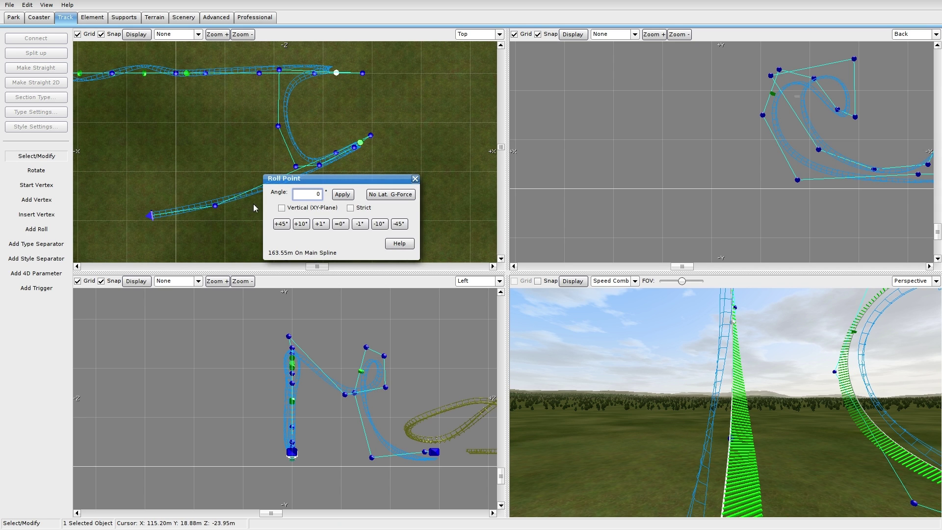
click(289, 226)
click(289, 226)
click(288, 226)
click(288, 226)
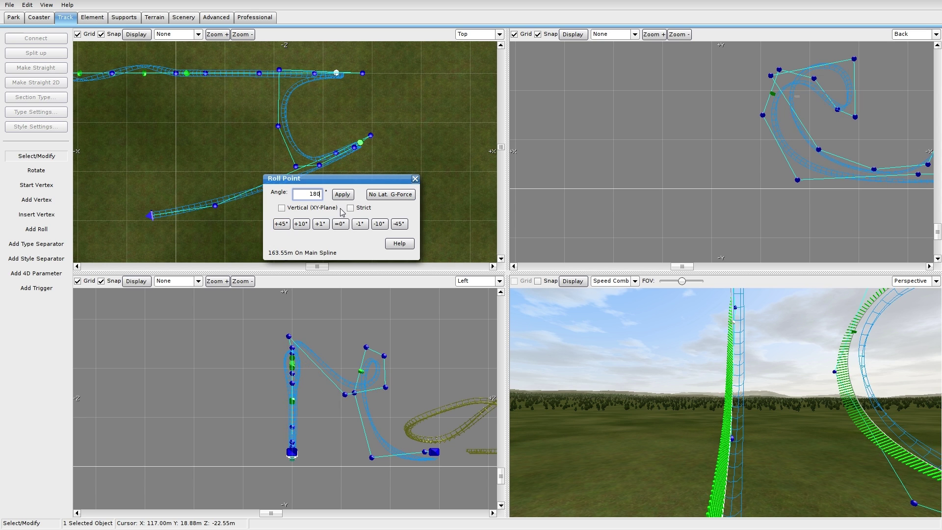
click(350, 208)
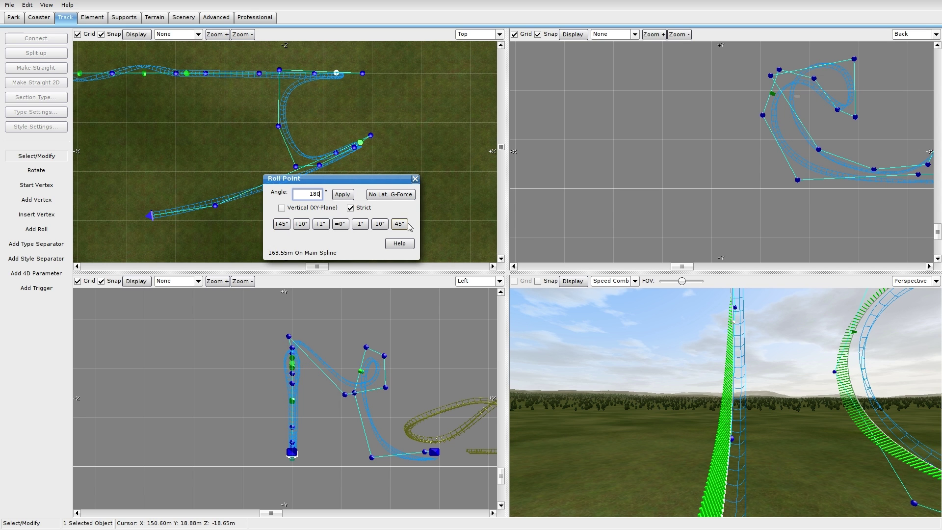
Fine-tune the climb's roll point to an angle of about 154°
click(386, 226)
click(388, 227)
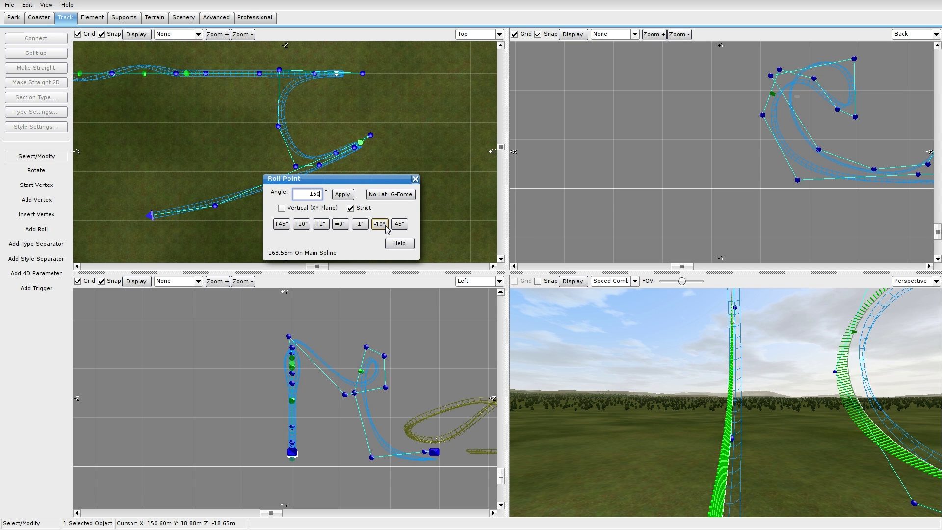
click(386, 226)
click(319, 222)
click(319, 222)
click(320, 222)
click(320, 222)
click(319, 223)
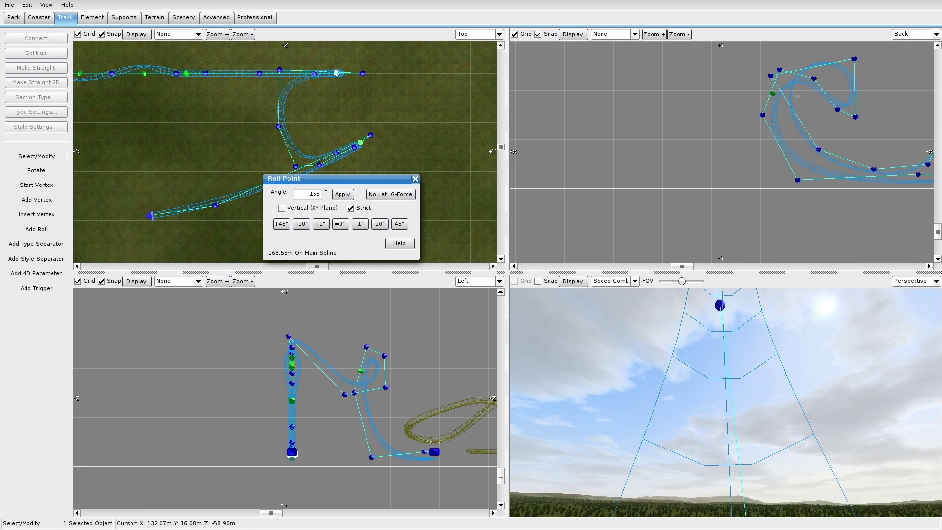
click(362, 224)
Set the roll point on the turnaround's descending side to 176° and make it strict
right_drag(726, 369, 765, 365)
click(741, 375)
click(288, 226)
click(289, 226)
click(288, 226)
click(289, 226)
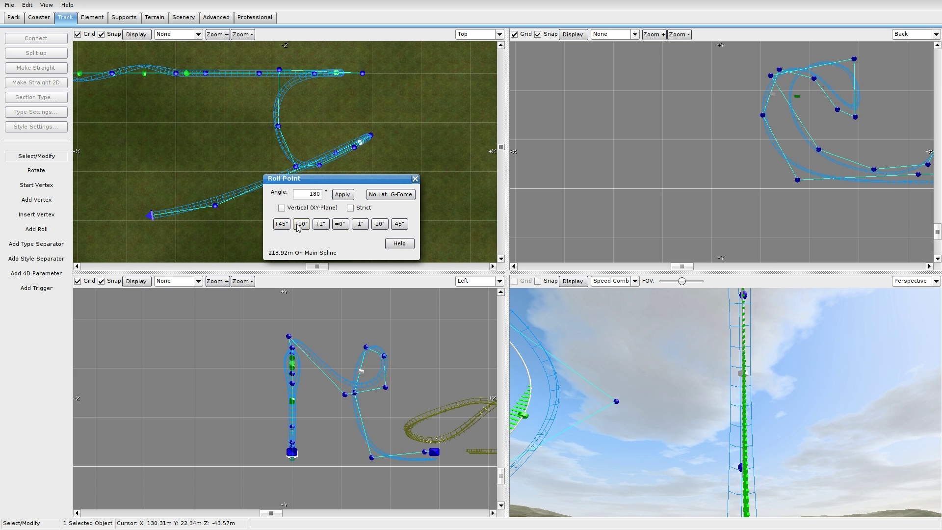
click(360, 223)
click(360, 224)
click(360, 224)
click(359, 223)
click(360, 224)
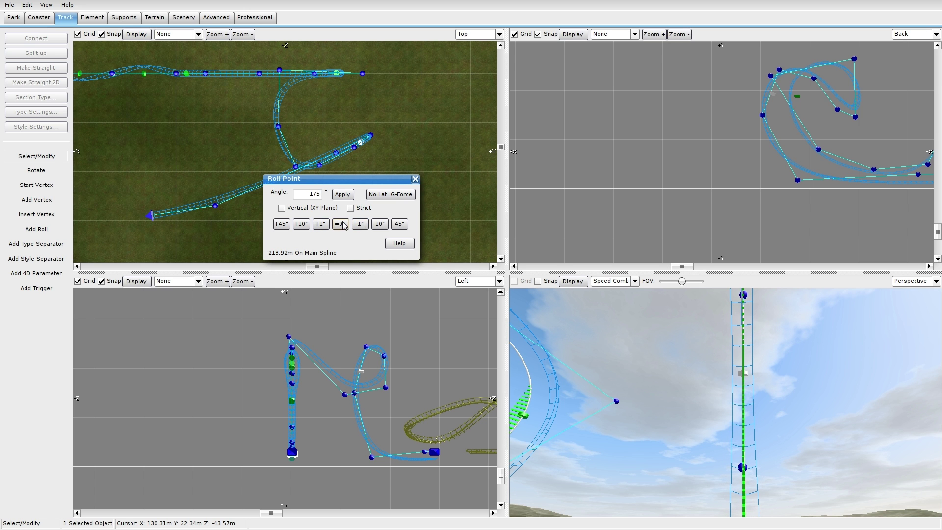
click(320, 224)
click(350, 208)
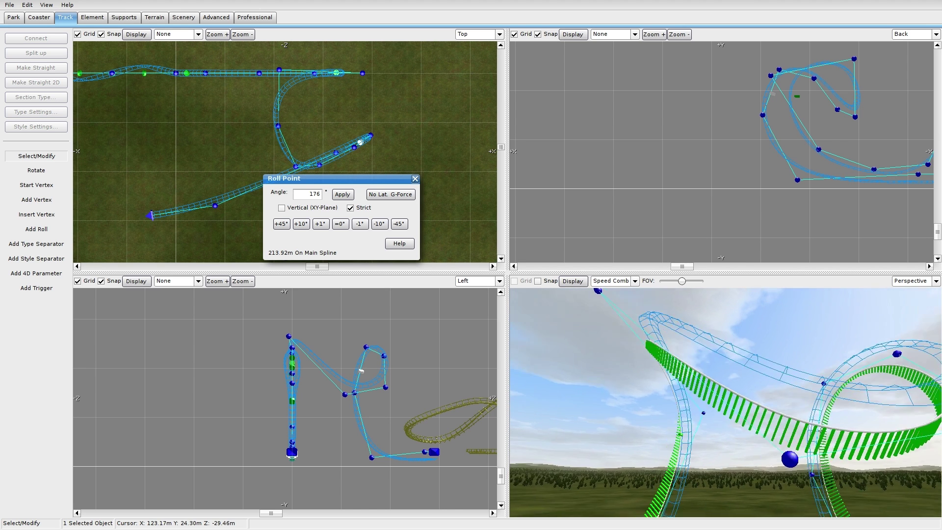
Add three more roll points along the turnaround: one at its low middle and one near each crest
click(37, 229)
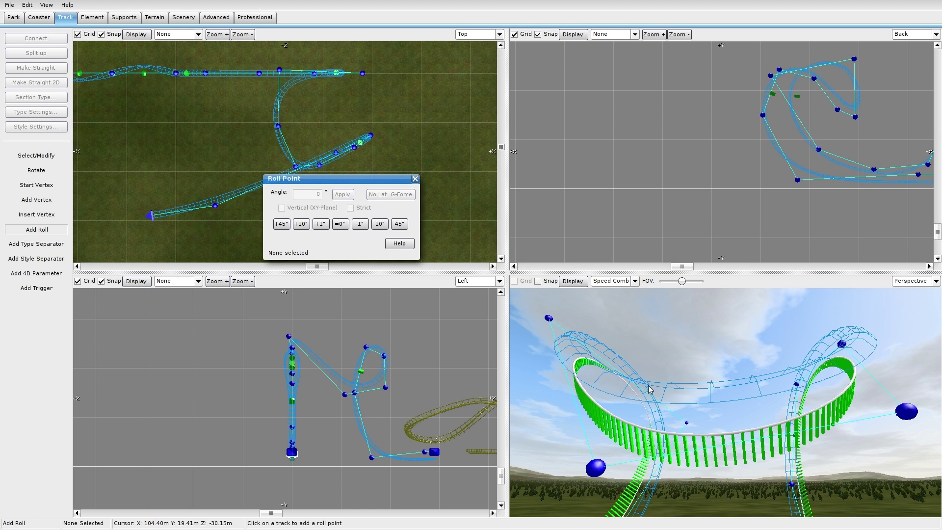
click(687, 391)
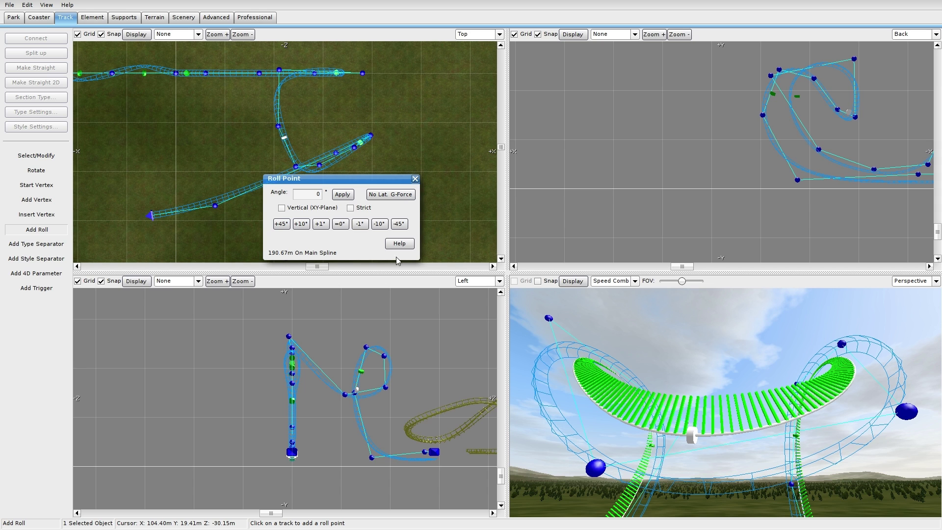
click(556, 352)
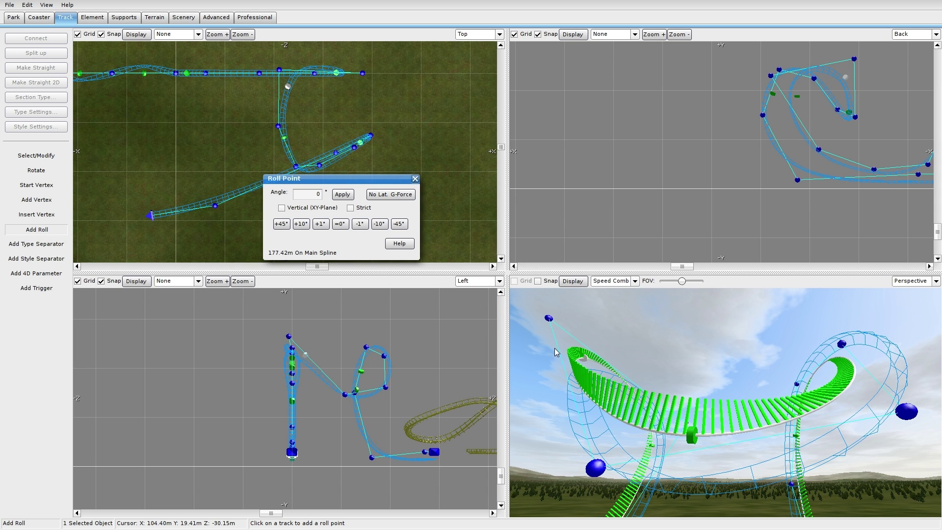
click(856, 343)
click(37, 156)
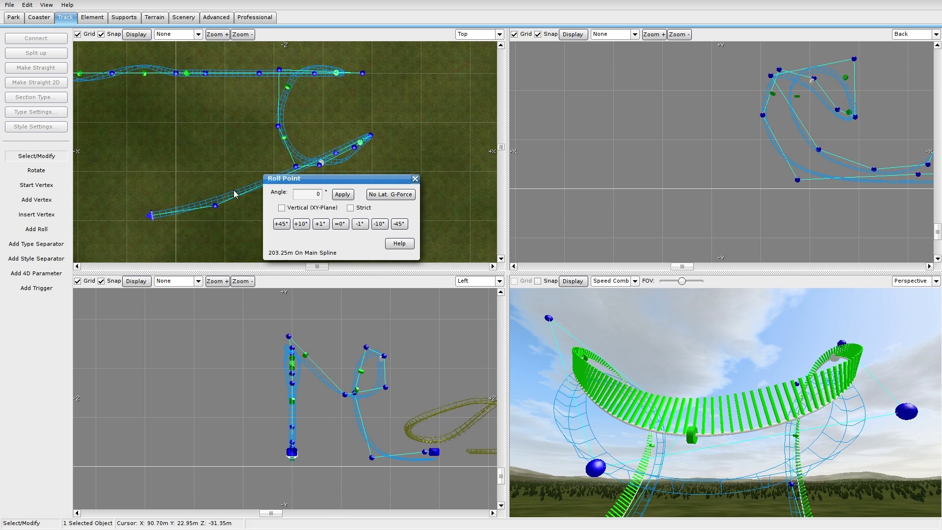
Set the roll point in the low middle of the turnaround to 40°
click(691, 435)
click(302, 224)
click(302, 224)
click(302, 223)
click(302, 224)
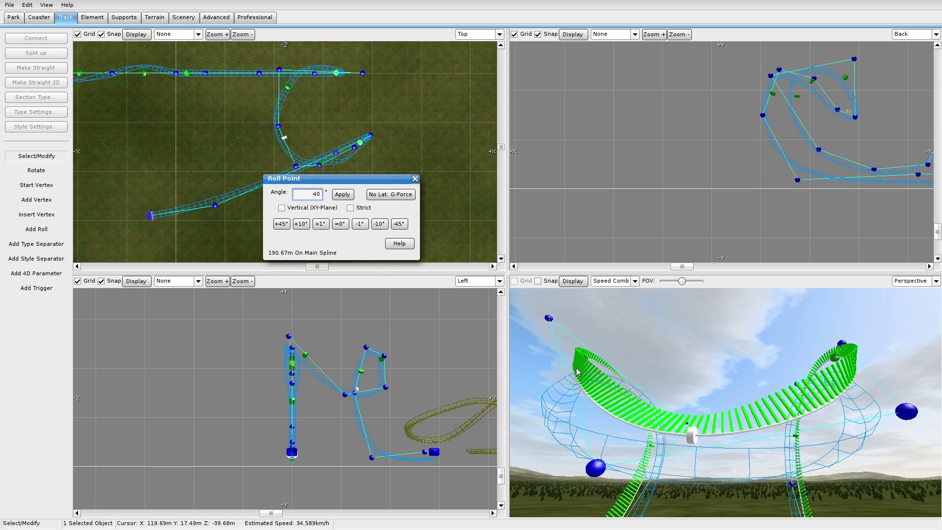
Bank the roll point near the turnaround's first crest to about 110°
click(588, 362)
click(593, 356)
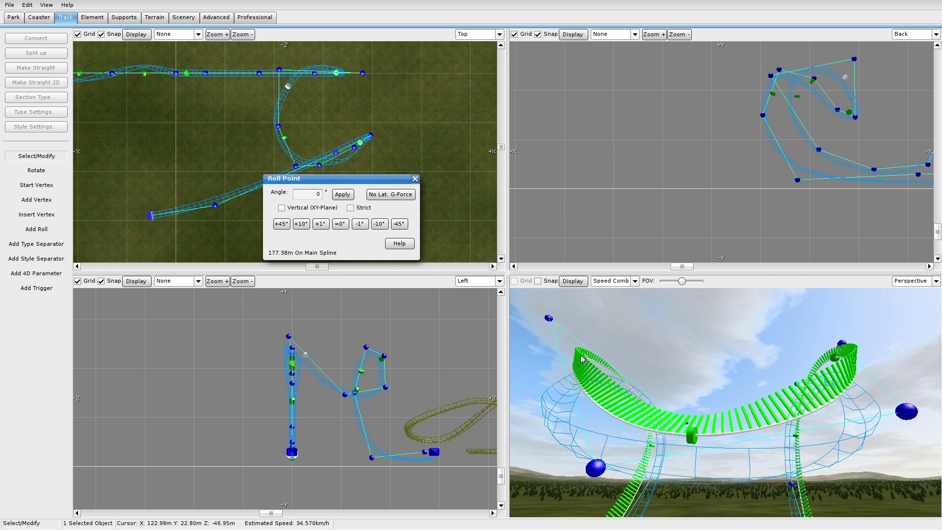
click(282, 224)
click(282, 224)
click(308, 225)
click(308, 224)
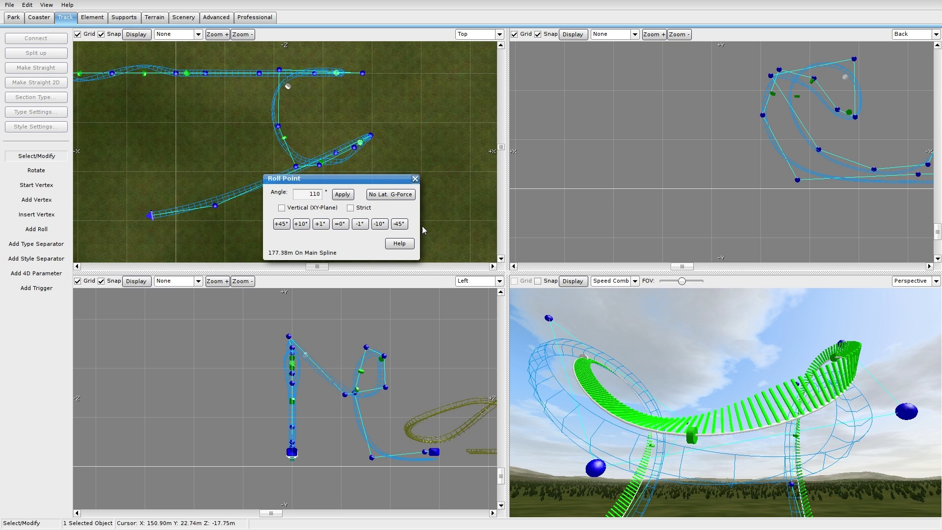
click(379, 224)
Bank the roll point near the turnaround's second crest to 120°
click(835, 361)
click(290, 225)
click(291, 225)
click(304, 227)
click(304, 227)
click(304, 226)
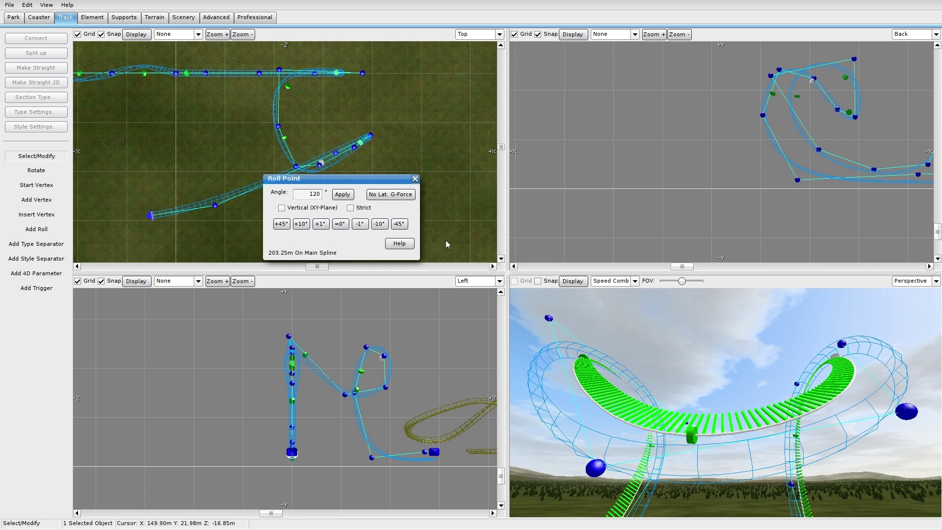
Lower the middle roll point's angle to 30°, check the banking from several sides and close the roll point settings
click(692, 435)
right_drag(715, 434, 798, 457)
click(379, 225)
right_drag(709, 431, 743, 444)
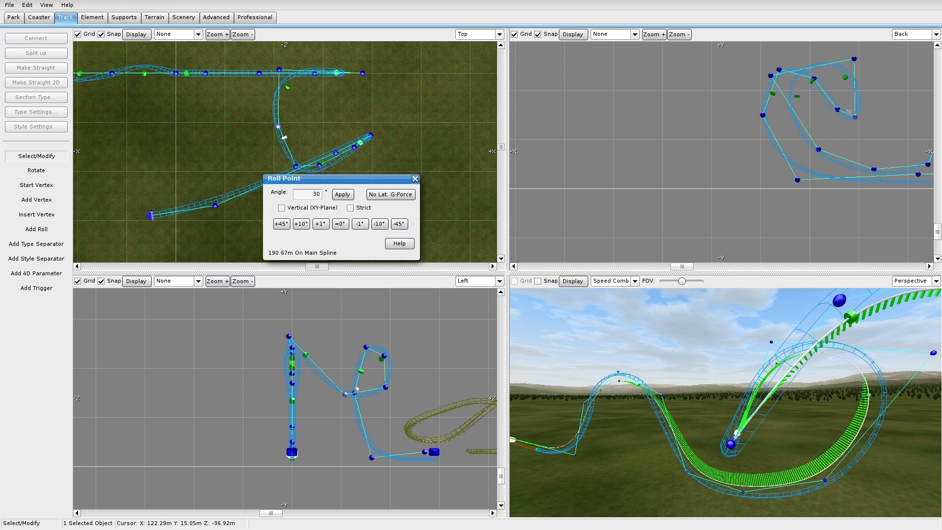
right_drag(725, 402, 726, 404)
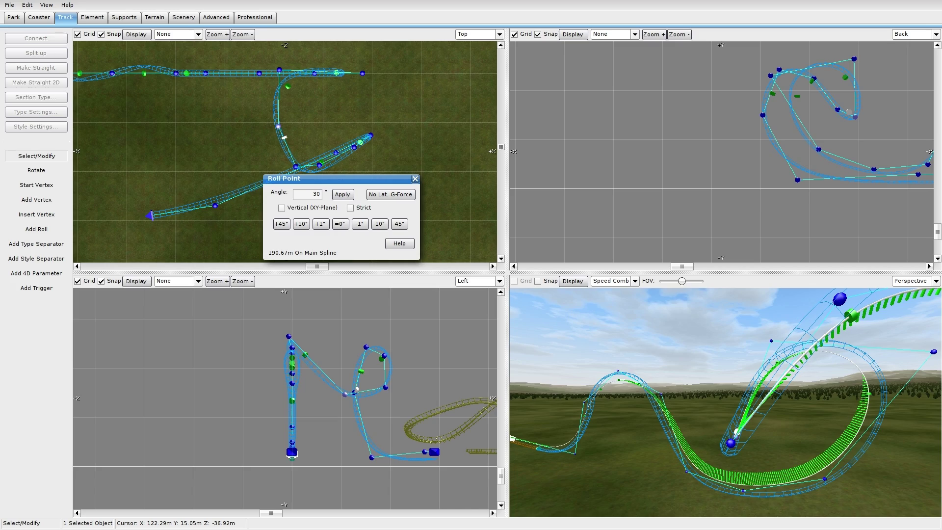
right_drag(726, 402, 715, 437)
right_drag(741, 352, 795, 353)
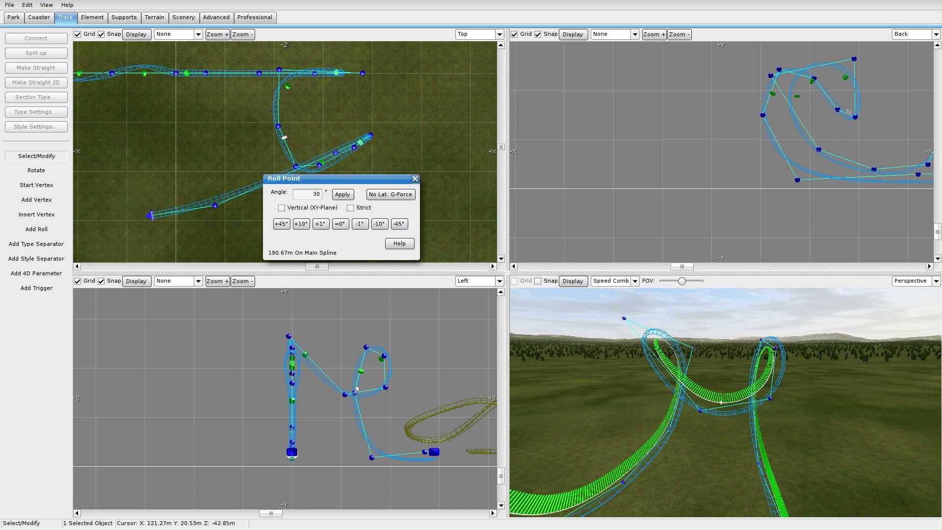
click(415, 179)
Change the maximum launch speed in the station section's transport device settings
right_drag(626, 390, 648, 401)
double_click(666, 403)
click(473, 197)
double_click(506, 270)
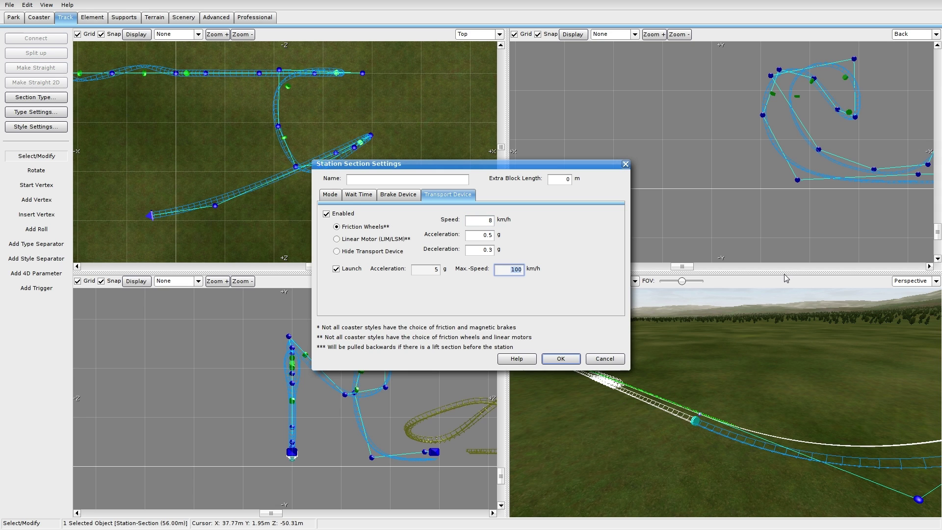
click(561, 359)
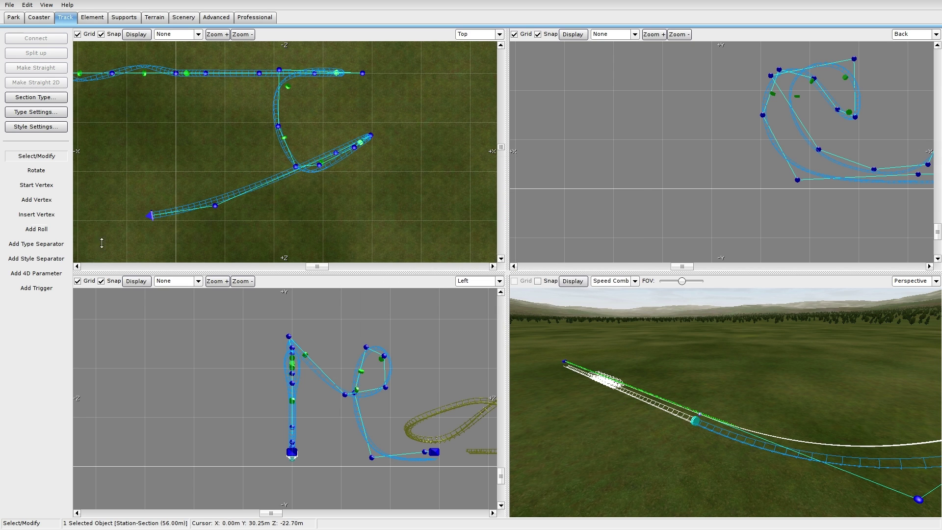
Freeze the coaster, leave the editor with the project saved and start a test ride
click(37, 20)
click(36, 180)
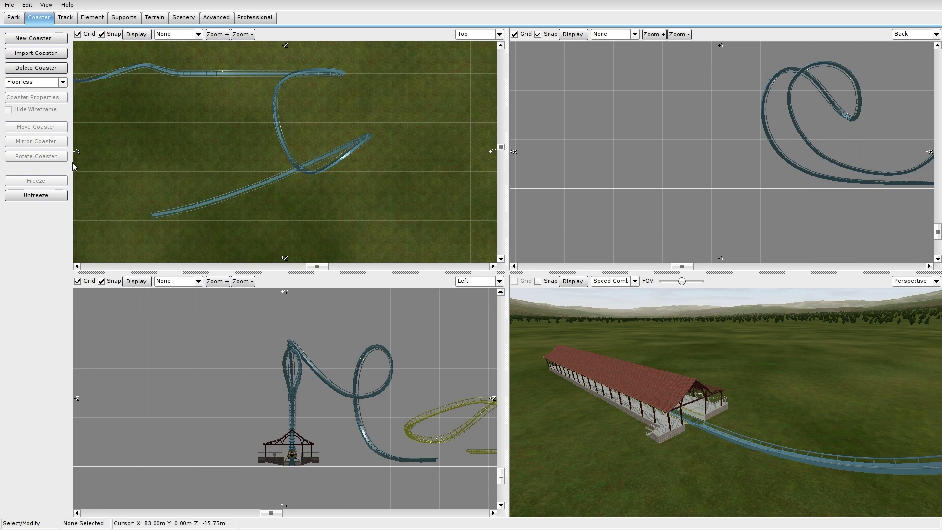
click(9, 5)
click(32, 91)
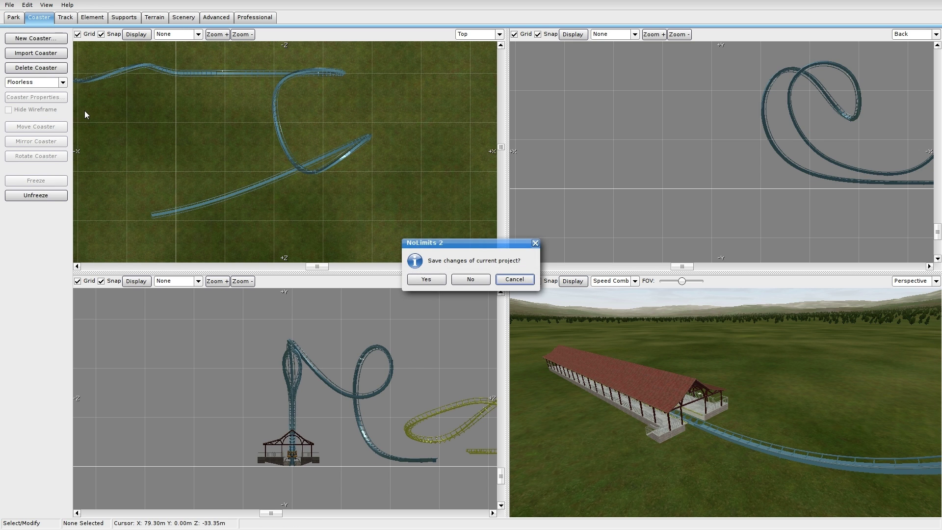
click(427, 280)
click(322, 449)
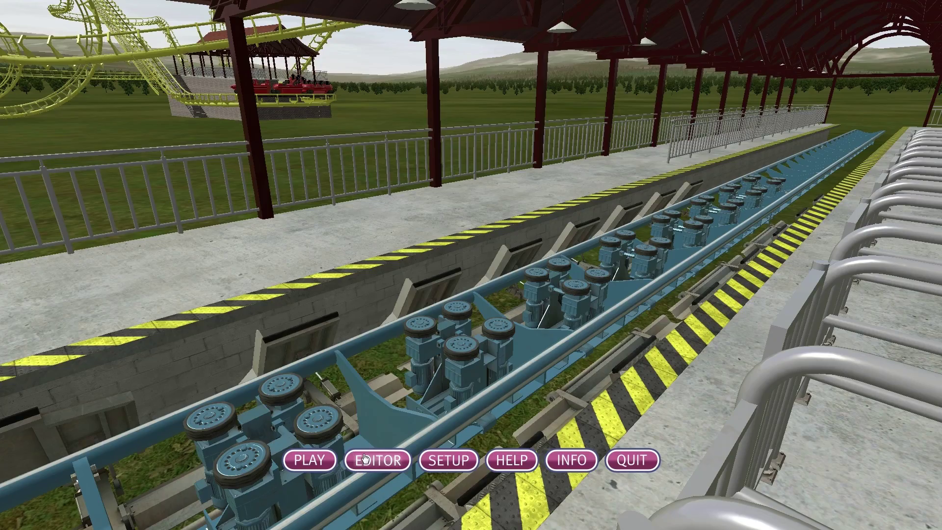
Return to the editor, unfreeze the coaster, set the station's maximum launch speed to 90 km/h and refreeze it
click(364, 459)
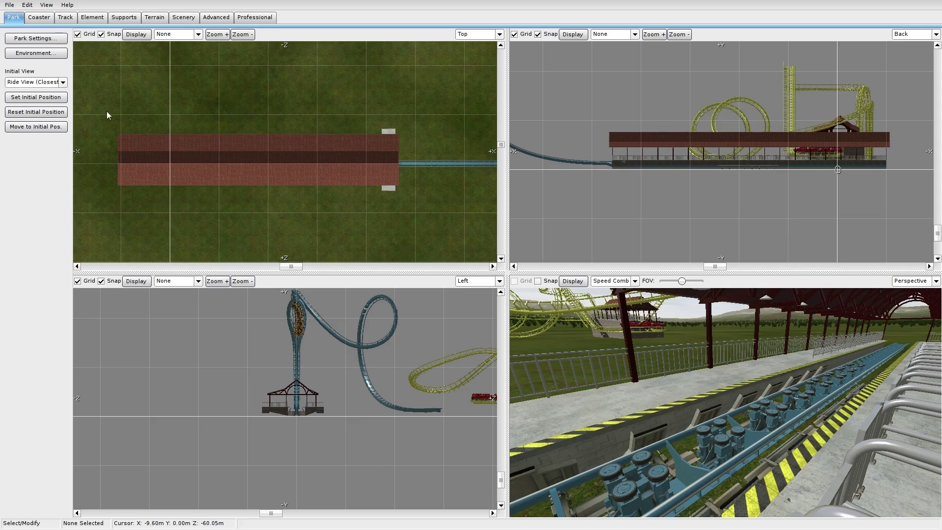
click(33, 196)
double_click(282, 169)
click(448, 195)
double_click(512, 270)
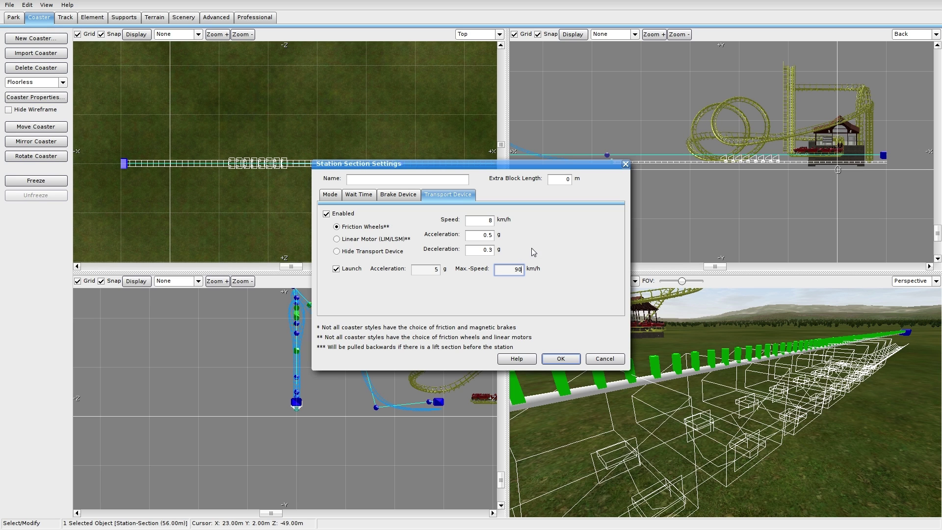
click(561, 359)
click(50, 182)
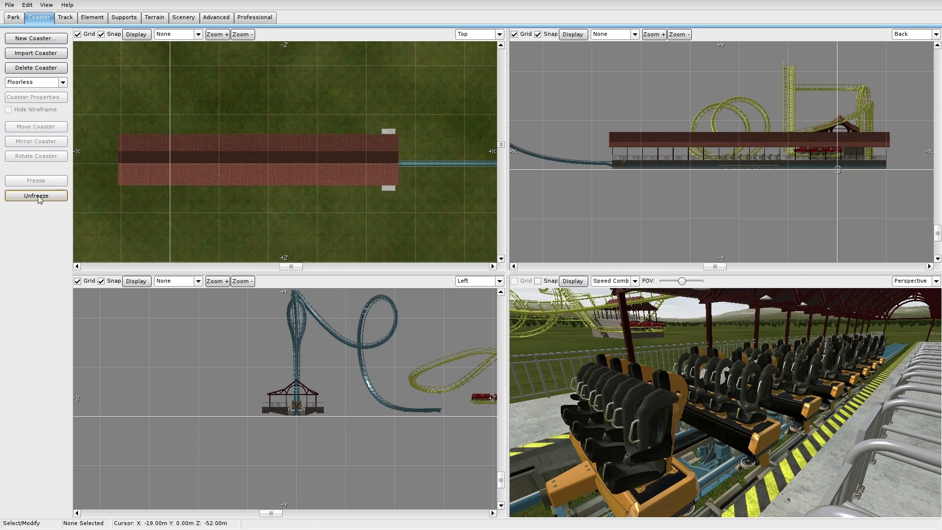
Unfreeze the coaster and lengthen its single train by raising the cars per train beyond 14
click(36, 195)
click(31, 93)
click(417, 178)
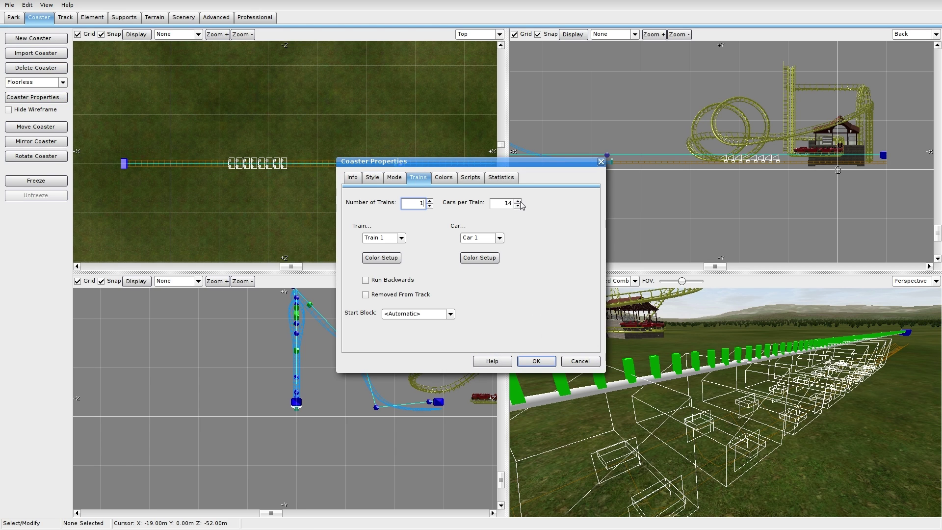
click(536, 361)
Freeze the lengthened coaster again and exit the editor to the simulator, saving the project
click(18, 182)
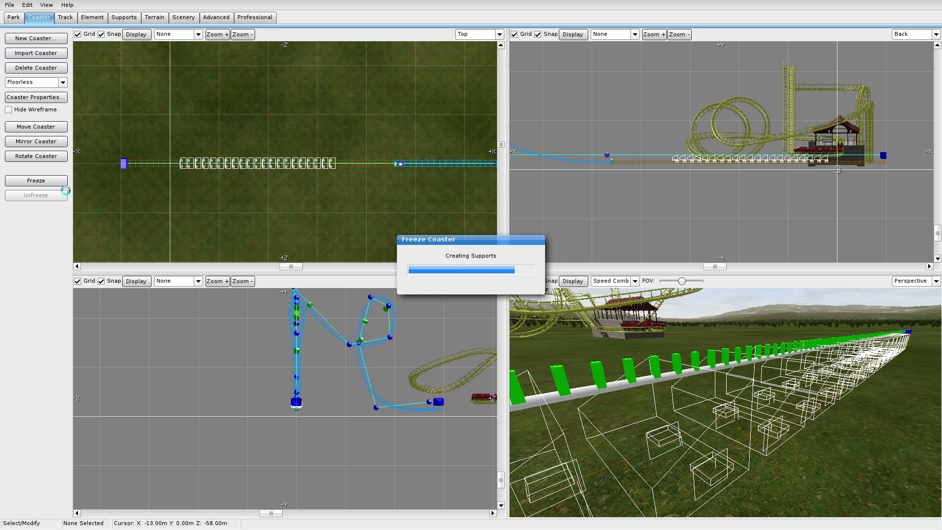
click(10, 5)
click(20, 91)
click(428, 279)
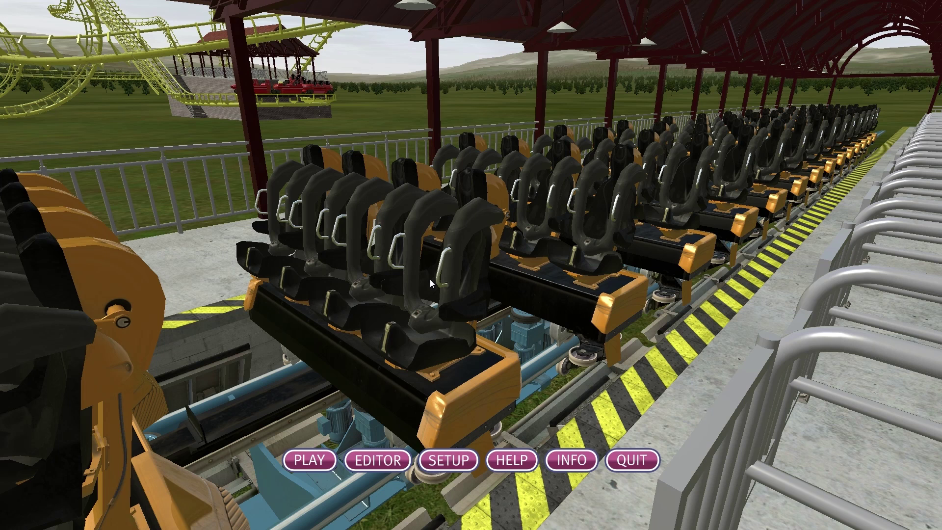
Run a test ride with the lengthened train, clear and close the message log, and return to the editor
click(319, 459)
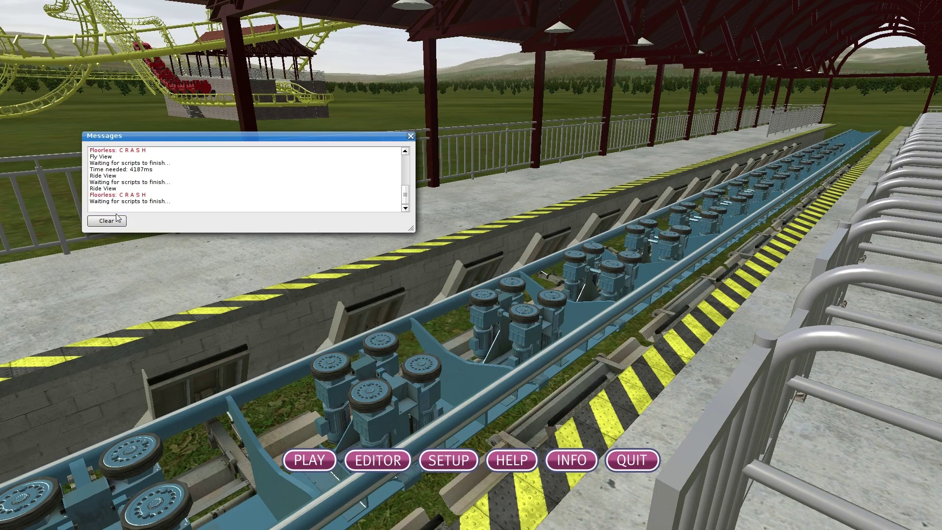
click(107, 221)
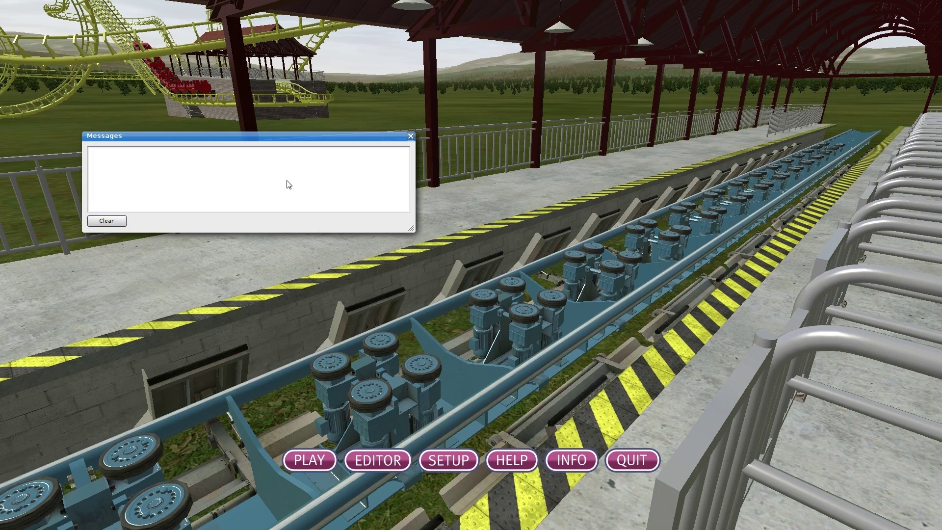
click(411, 136)
click(400, 459)
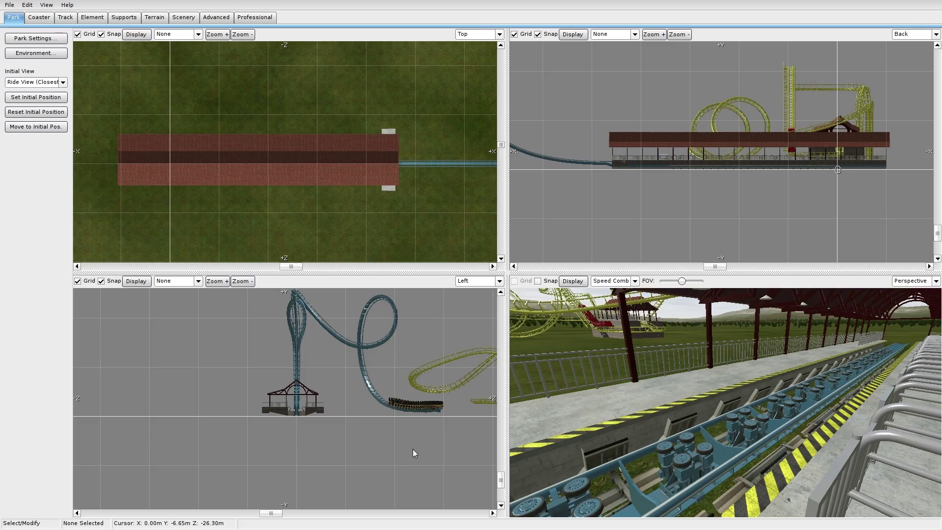
Create a new coaster named "theming"
right_drag(359, 192, 229, 80)
right_drag(258, 128, 473, 116)
click(34, 17)
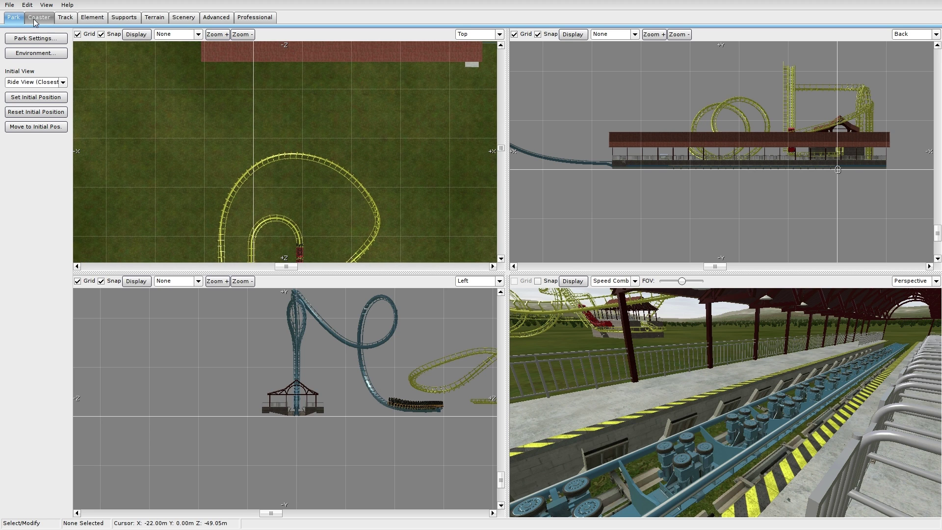
click(38, 41)
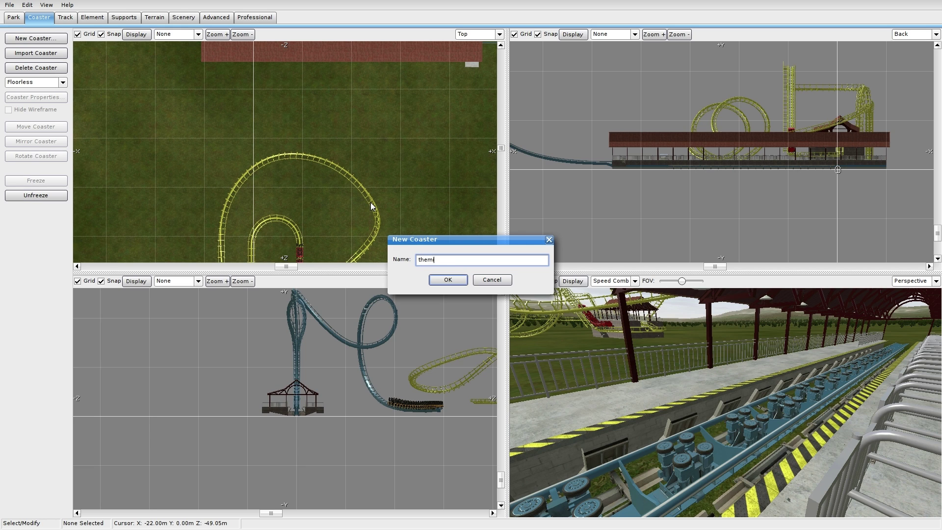
click(449, 280)
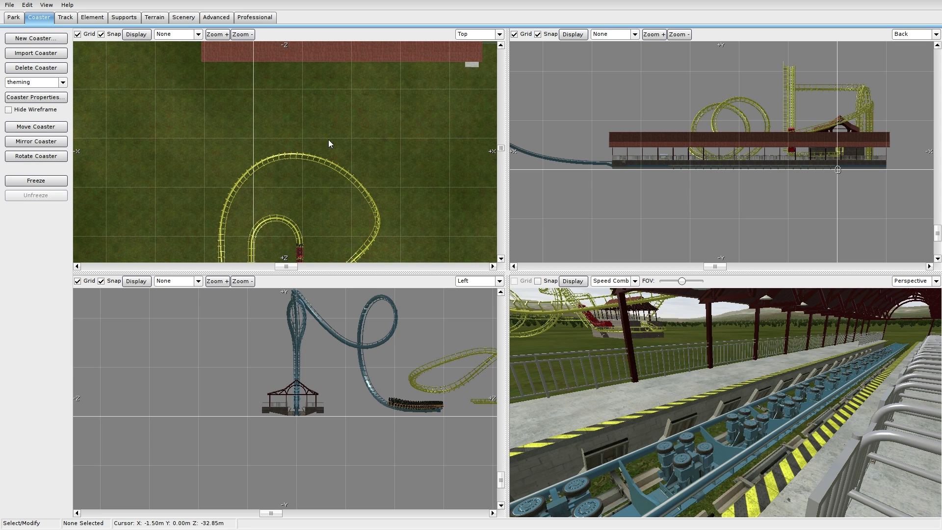
Place two free support nodes on the open ground beyond the Corkscrew's large curve
right_drag(761, 400, 703, 384)
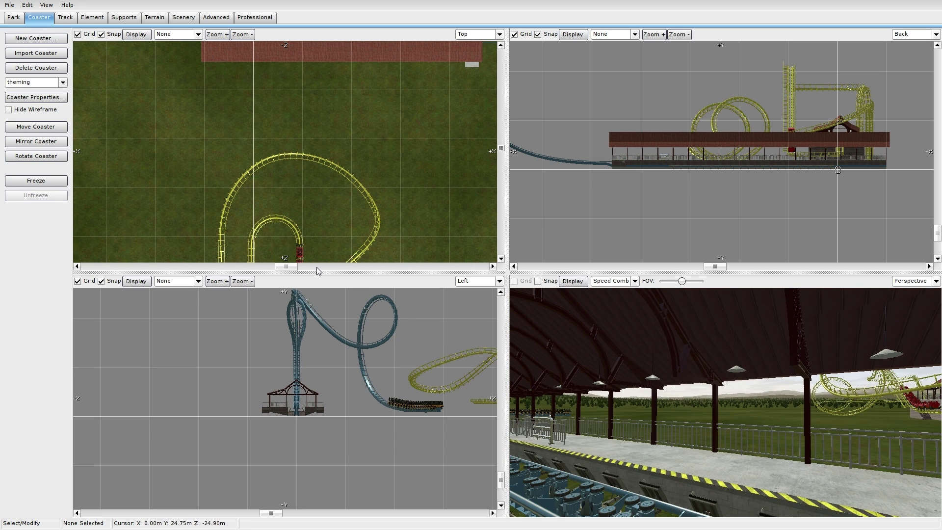
right_drag(325, 221, 322, 171)
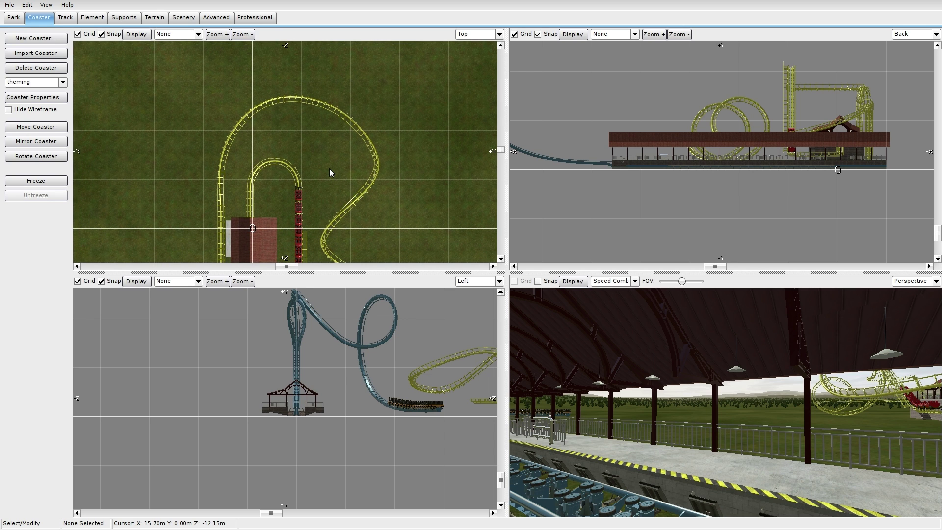
right_drag(703, 369, 751, 367)
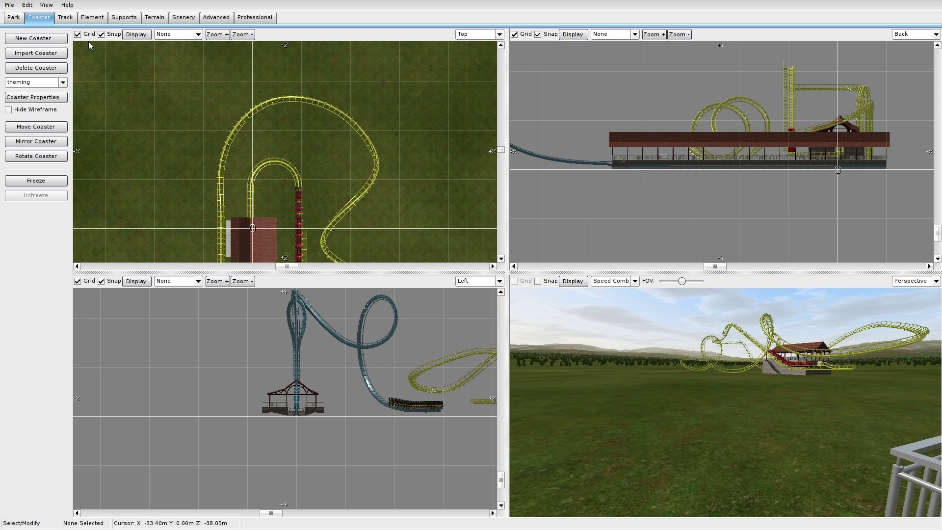
click(124, 18)
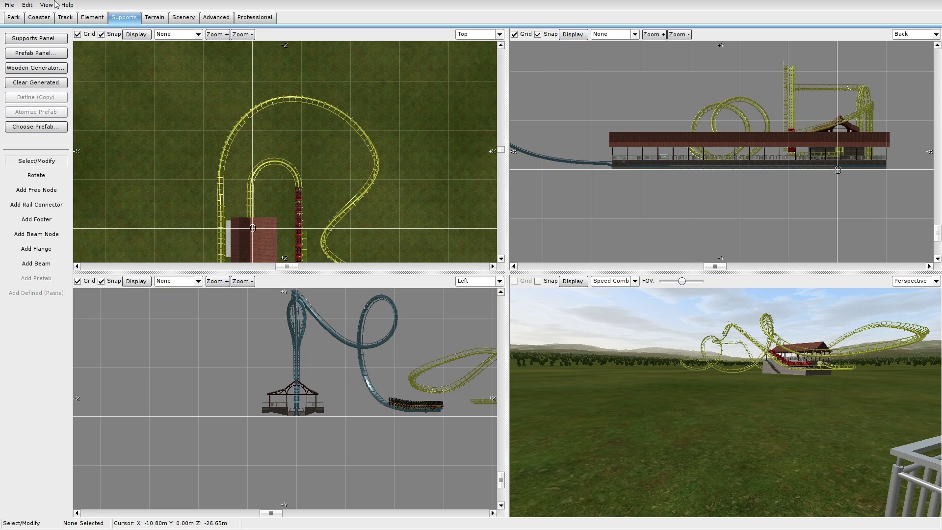
click(55, 187)
right_drag(131, 209, 270, 2)
right_drag(364, 175, 382, 298)
right_drag(301, 80, 323, 195)
scroll(278, 156, up, 4)
right_drag(262, 129, 252, 183)
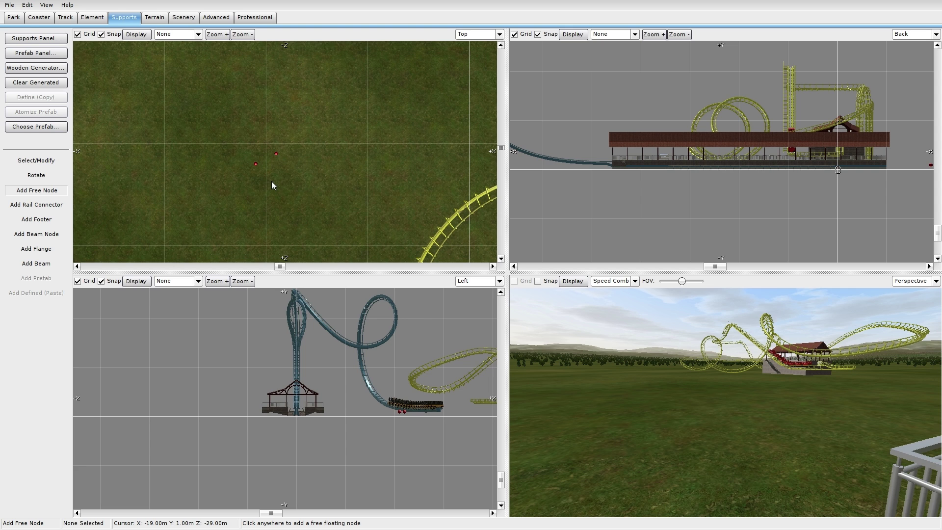
Set the editor's snap distance to 0.05 m in the preferences
click(10, 5)
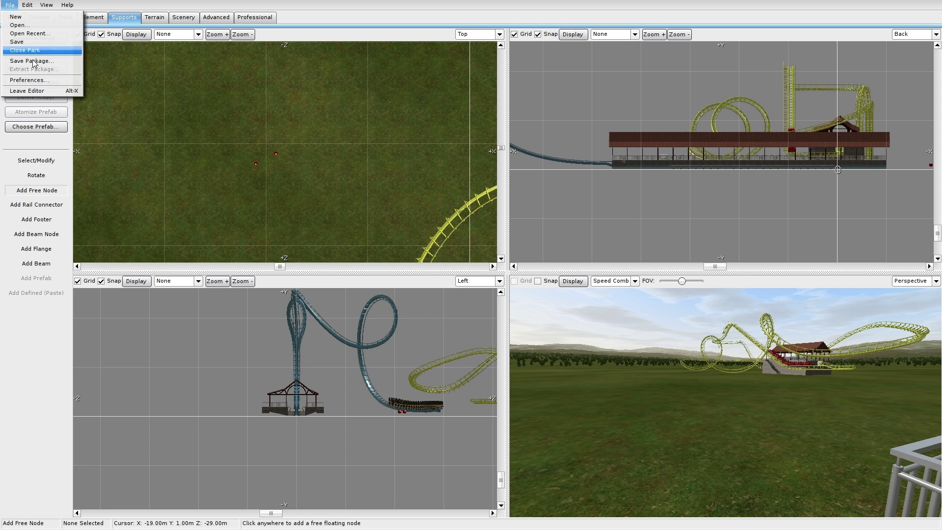
click(29, 80)
click(462, 246)
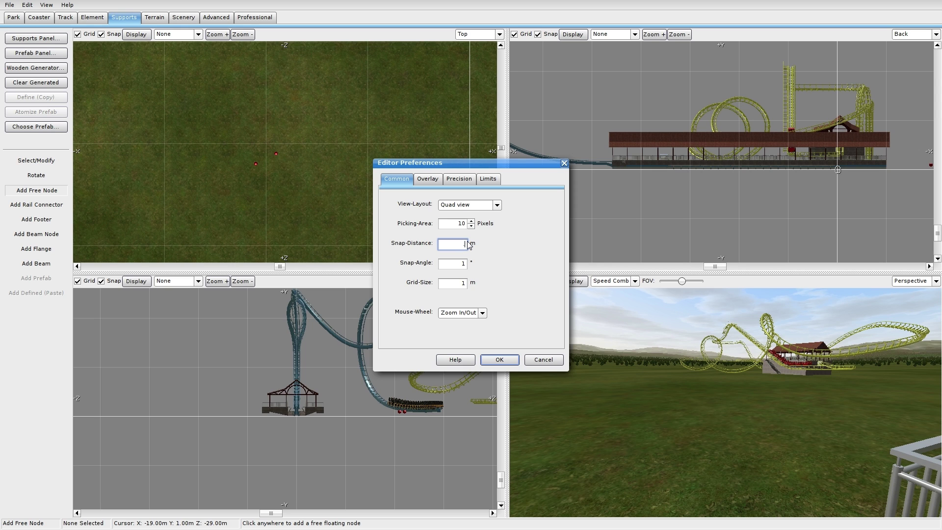
text(.05)
click(501, 358)
Connect the two free nodes with a beam and move the selected assembly up towards the low end of the Corkscrew track
scroll(295, 193, up, 3)
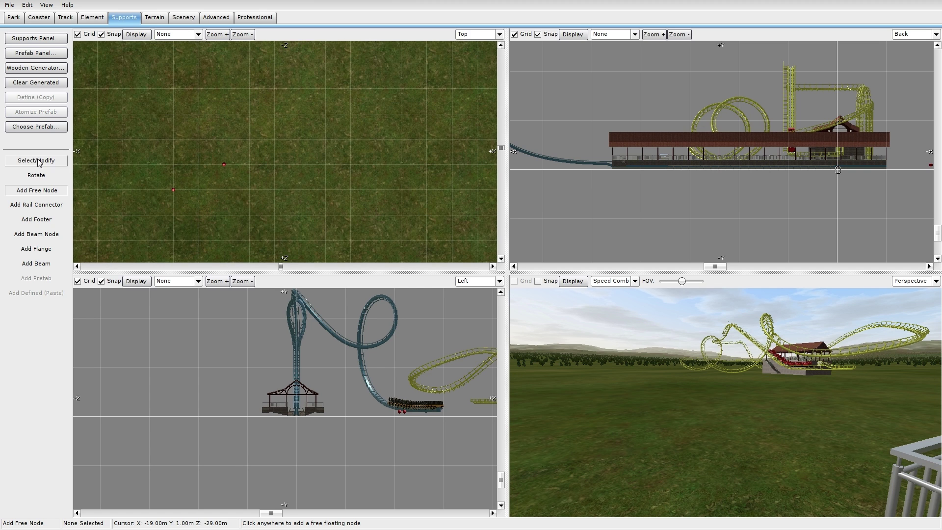
click(36, 264)
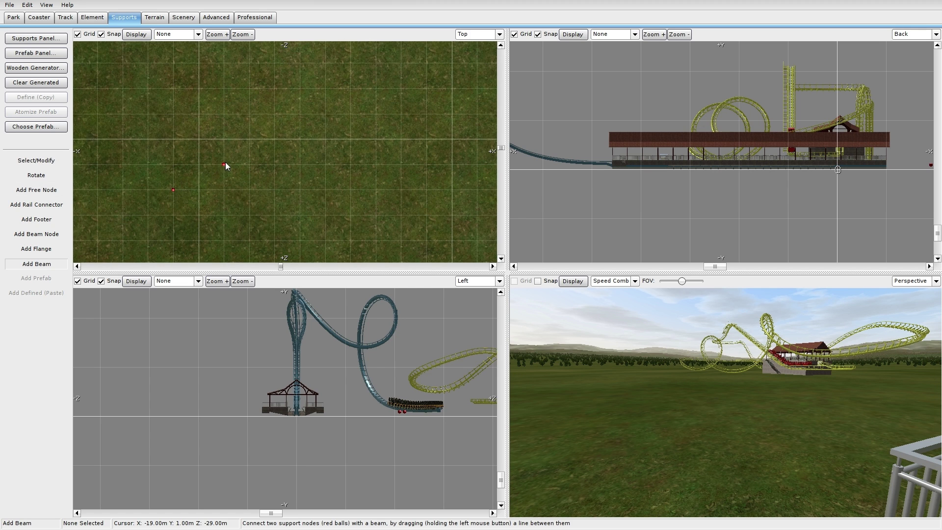
click(21, 165)
drag(140, 206, 242, 156)
scroll(298, 406, up, 3)
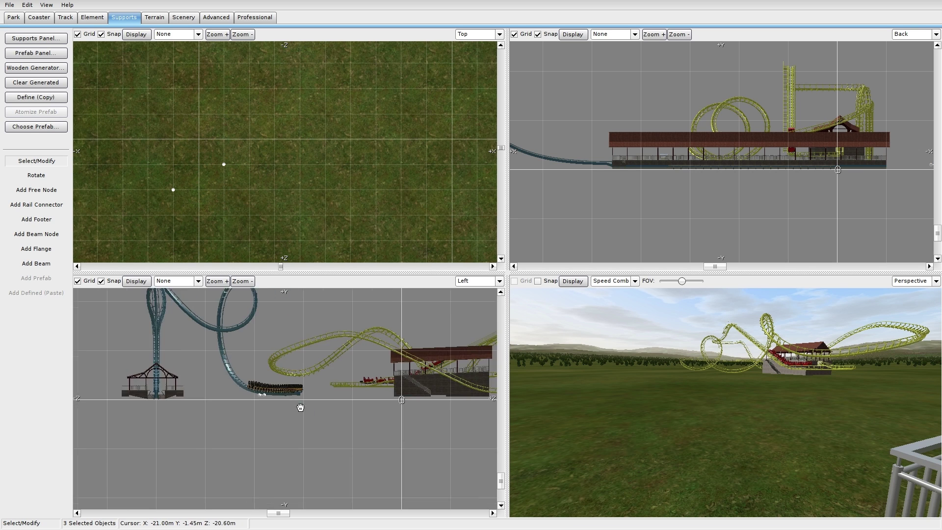
drag(249, 393, 378, 360)
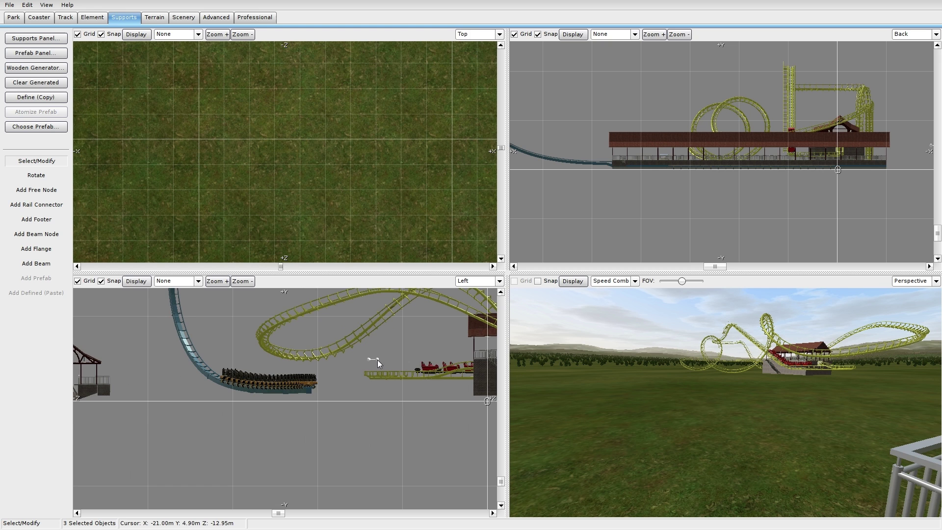
Shift the beam into the gap between the Floorless train and the Corkscrew's low track end, at about 3 m height
right_drag(387, 391, 263, 391)
scroll(218, 316, up, 5)
right_drag(182, 310, 140, 289)
scroll(426, 397, up, 3)
right_drag(259, 401, 318, 434)
scroll(305, 413, up, 3)
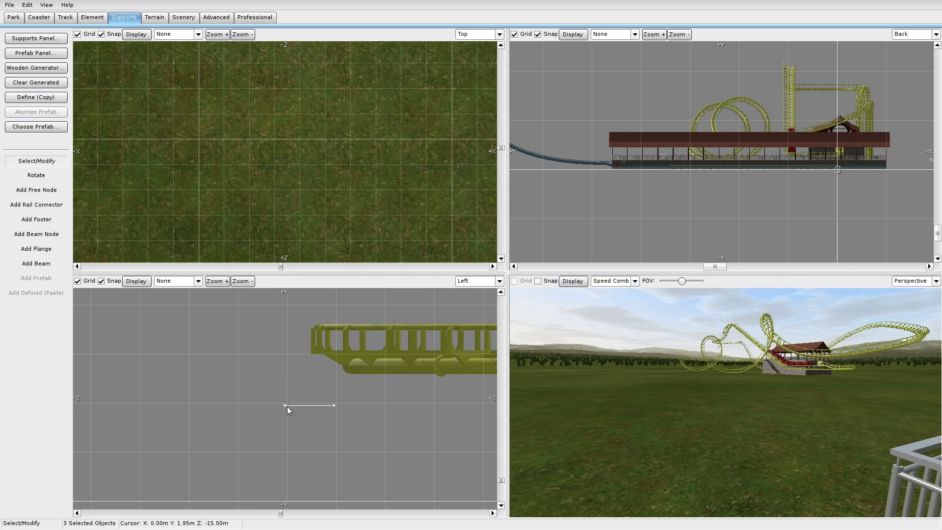
drag(284, 405, 233, 352)
Stand the beam upright as a post about 1 m tall, aligning its two nodes in plan at X -19 m
click(275, 418)
scroll(278, 202, down, 7)
right_drag(300, 245, 297, 150)
scroll(230, 115, up, 9)
right_drag(227, 112, 270, 172)
drag(192, 155, 268, 157)
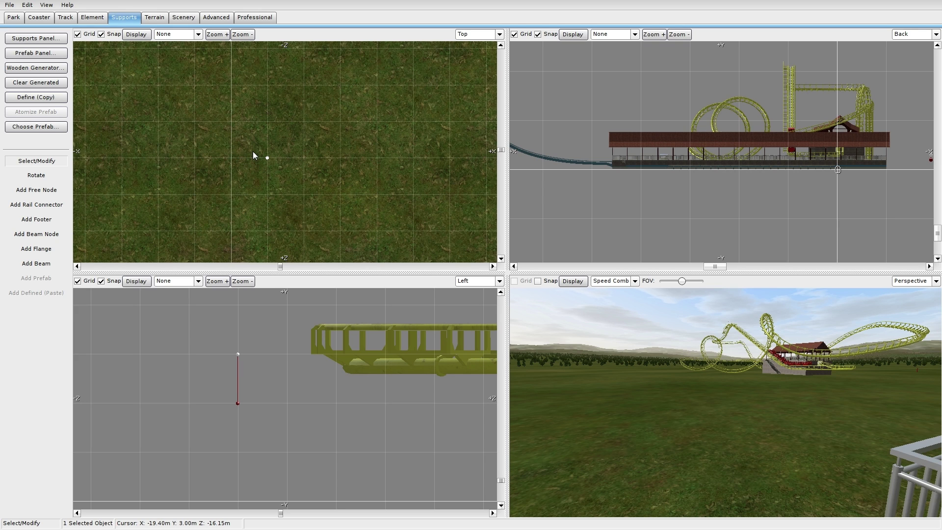
Make the upright post a custom pipe with an outer diameter of 0.06 m
double_click(235, 375)
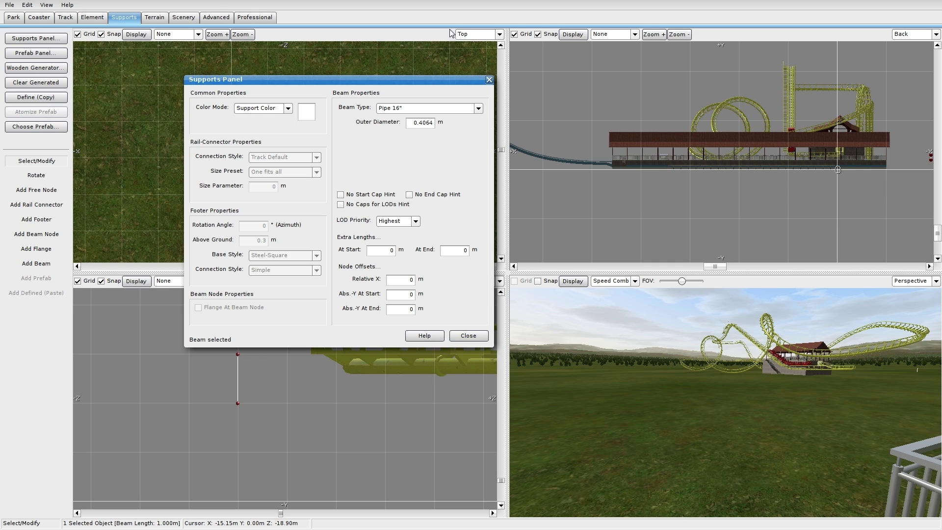
double_click(425, 123)
text(0)
Give the post a custom light grey colour and close its support properties
click(283, 109)
click(265, 128)
click(289, 108)
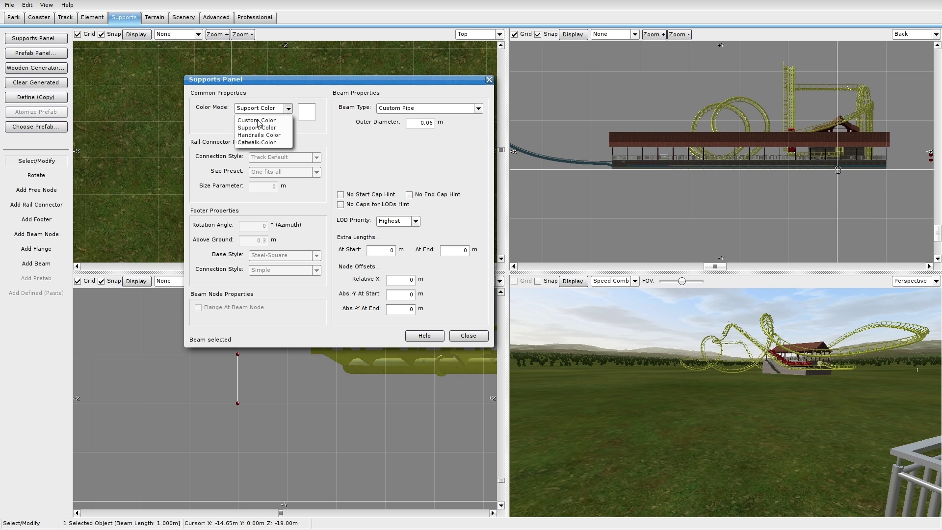
click(256, 121)
click(305, 116)
click(539, 247)
key(Return)
click(306, 112)
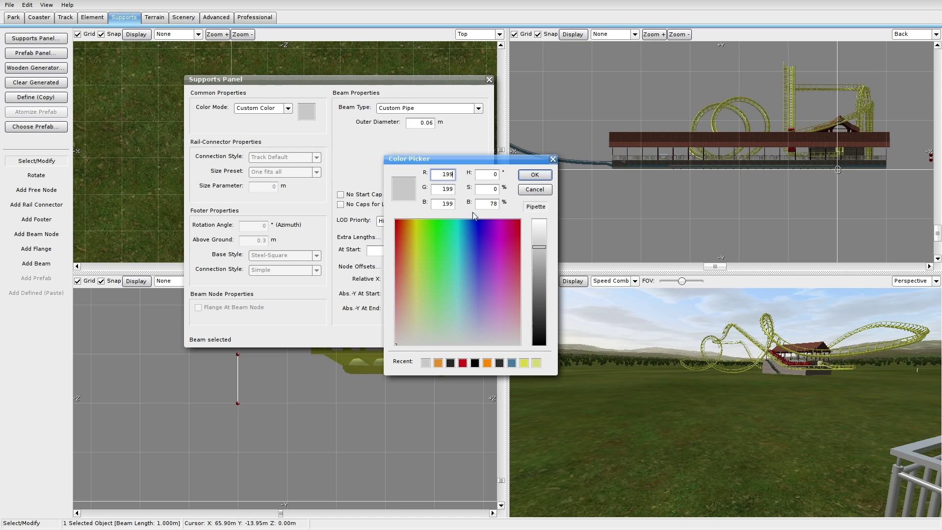
click(495, 205)
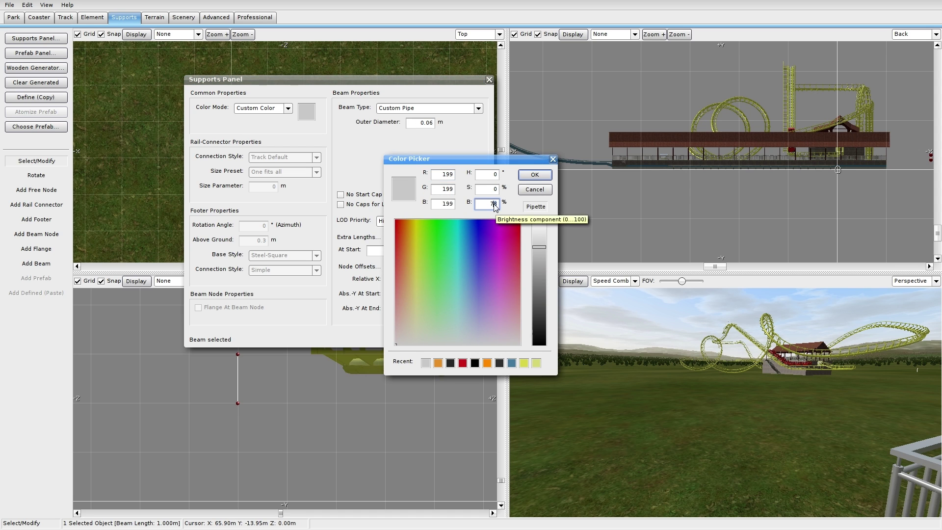
click(535, 175)
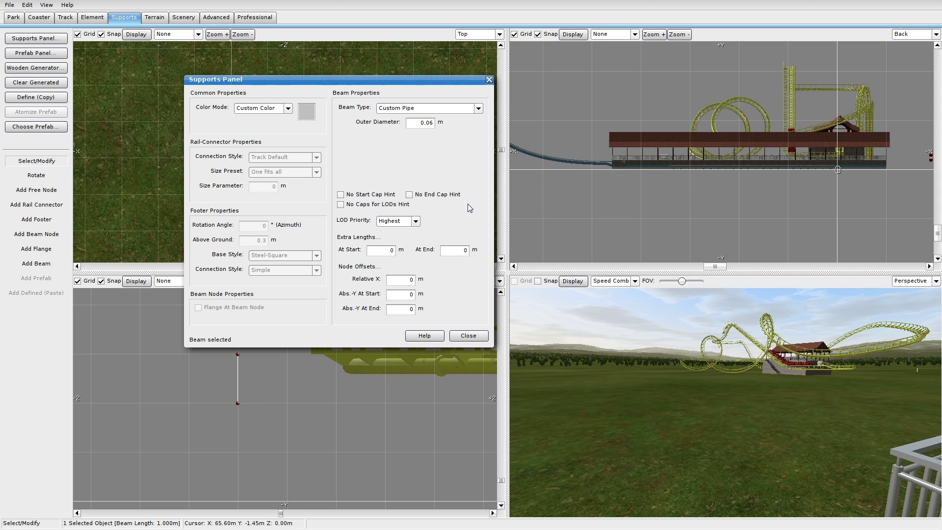
click(469, 337)
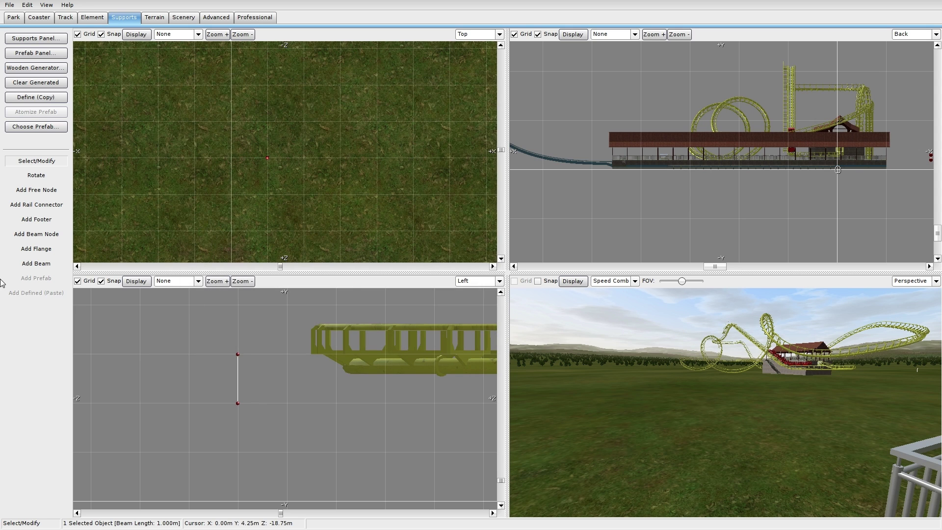
Place two free nodes about 1 m apart vertically, about 2 m from the post towards the Floorless train
click(40, 192)
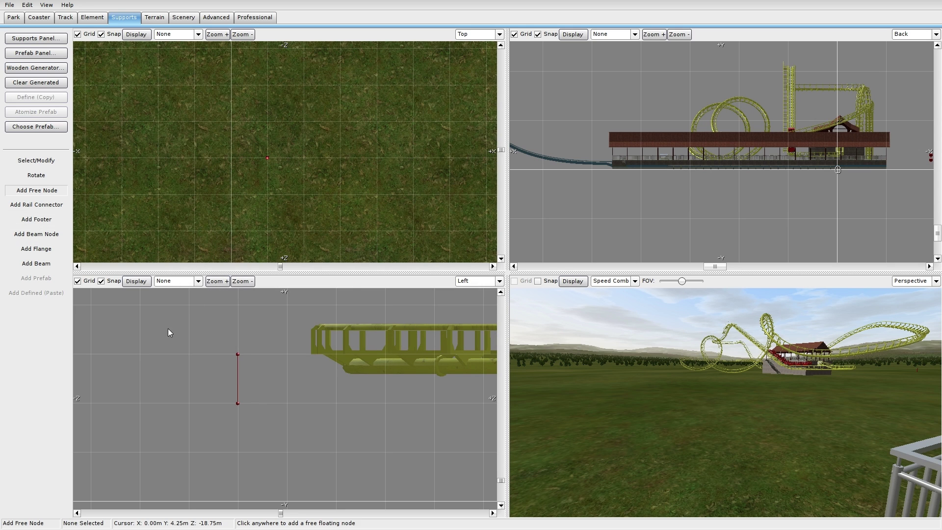
right_drag(169, 330, 368, 375)
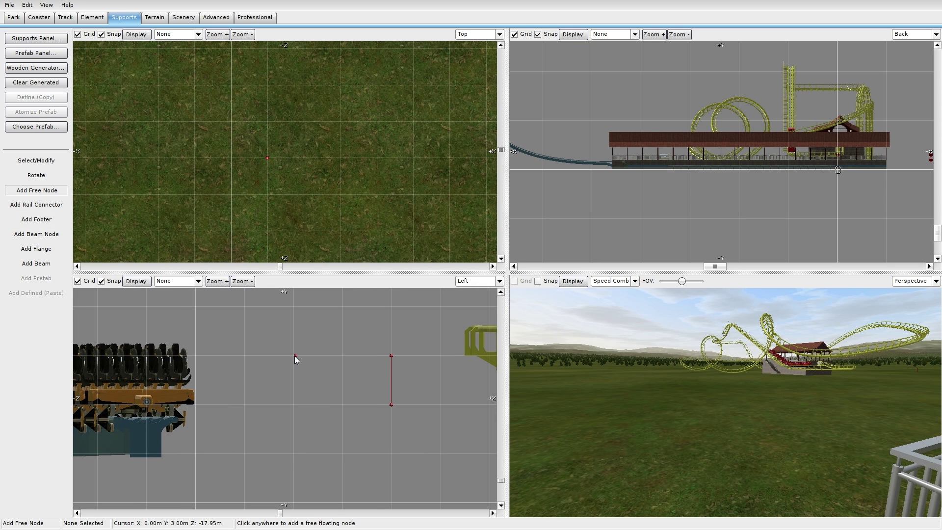
click(296, 402)
Join the new nodes into a second post, bridge both post tops with a beam, and align the second post to the 1 m grid
click(42, 264)
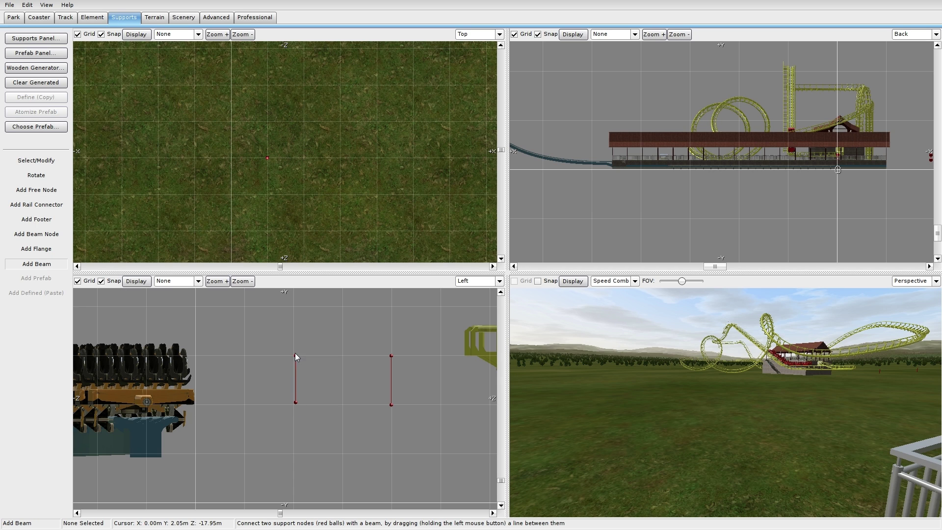
drag(389, 357, 391, 355)
click(36, 162)
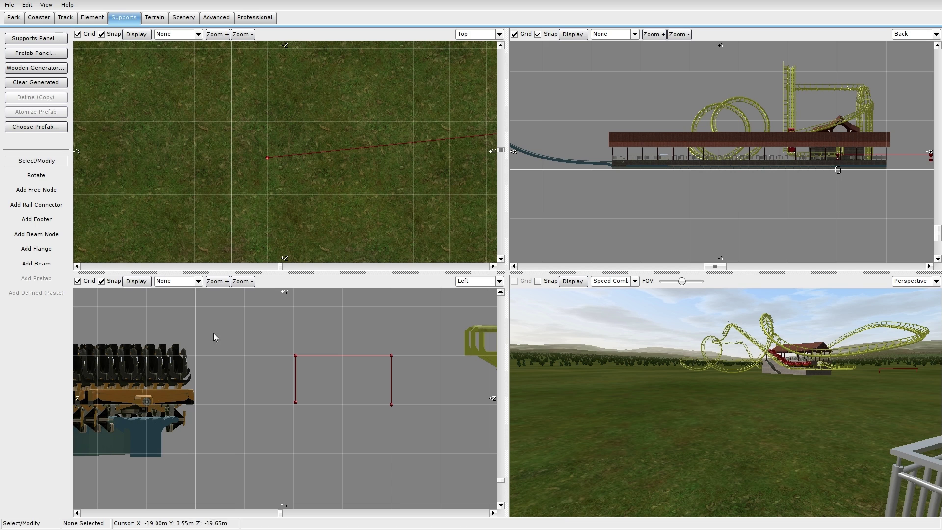
drag(296, 354, 292, 357)
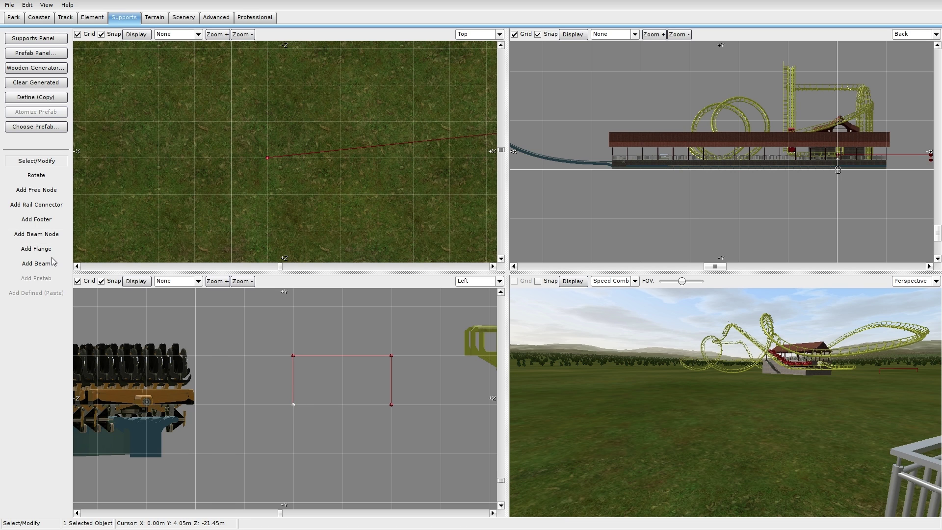
Add a free node near the middle of each of the two posts
click(37, 190)
click(293, 378)
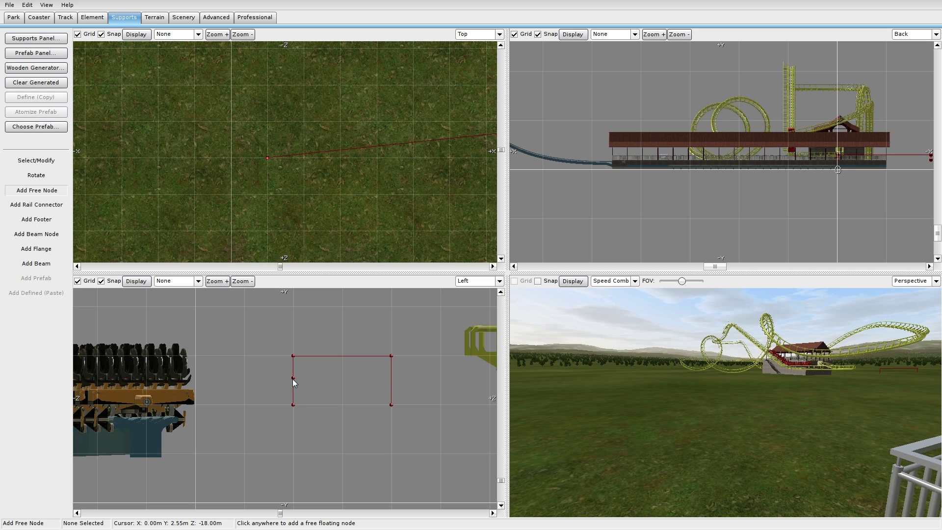
click(31, 162)
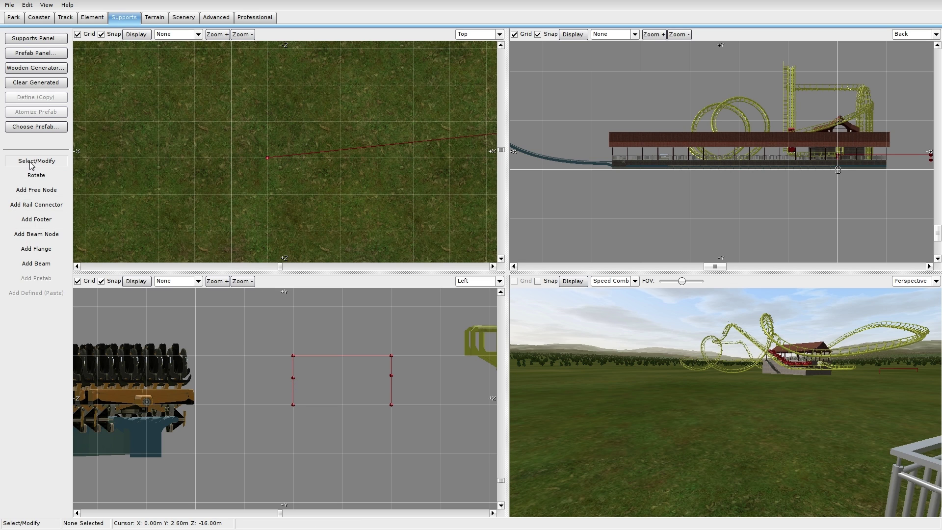
Raise the railing's top beam and its two end nodes so the posts become 1.1 m high
drag(268, 342, 390, 352)
click(393, 363)
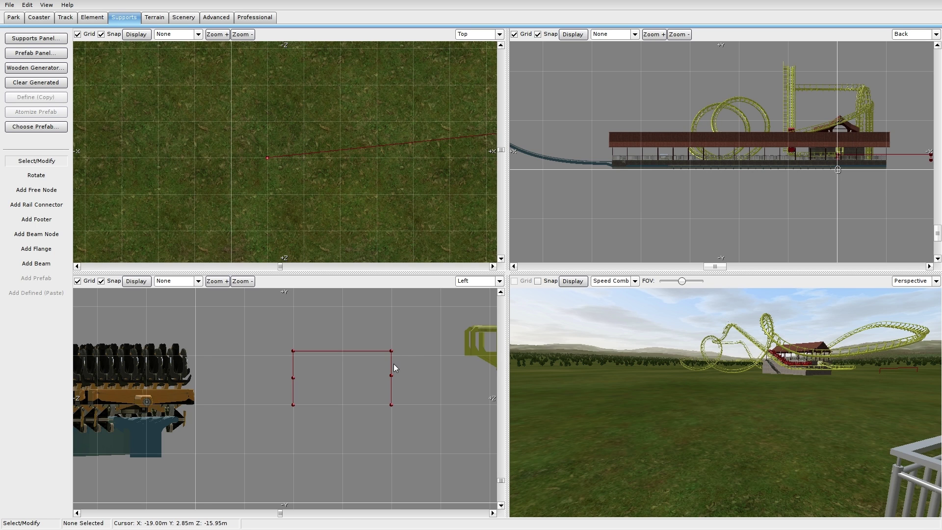
click(391, 361)
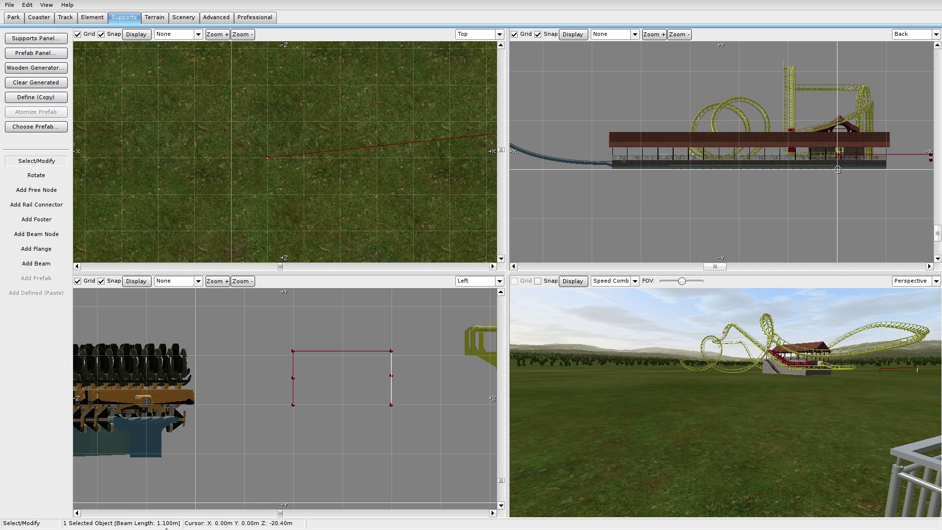
Level the two mid-post nodes with each other and connect them with a horizontal beam
click(294, 378)
click(388, 377)
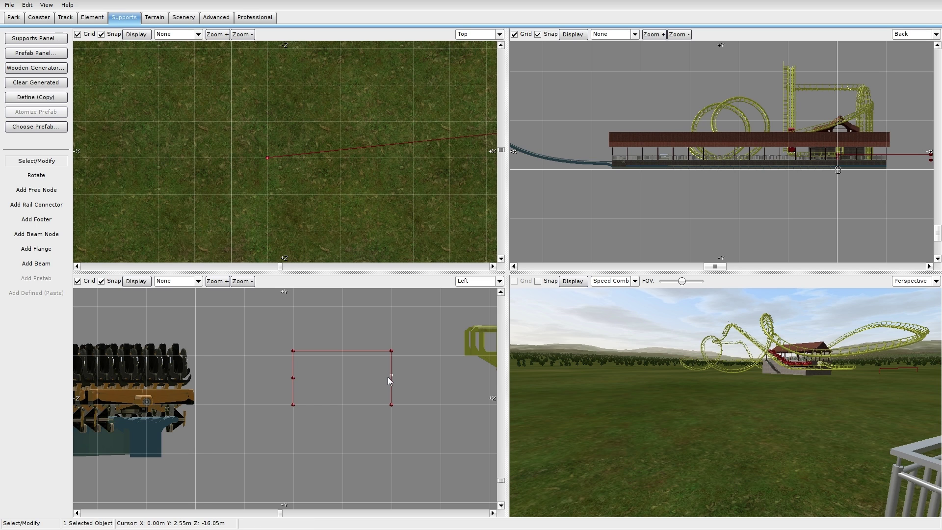
click(36, 264)
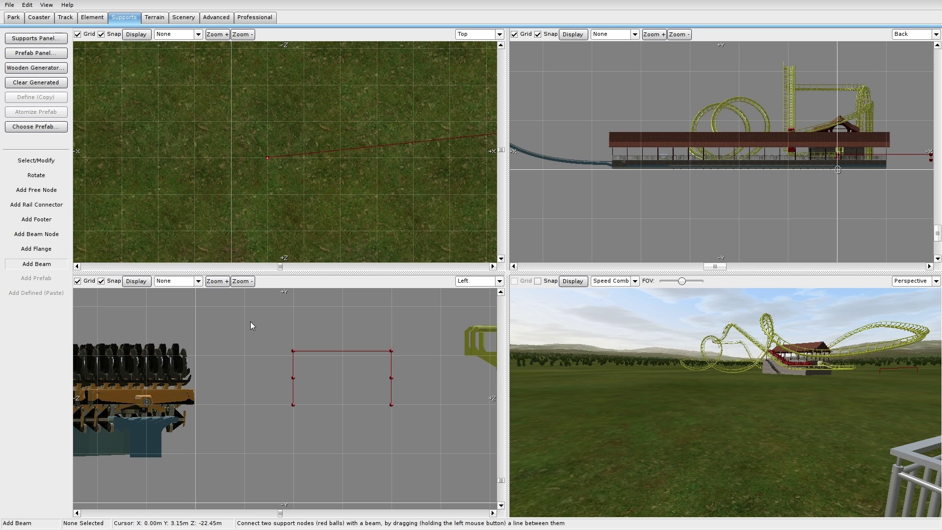
drag(293, 378, 392, 378)
Move the distant post sideways in the plan view to X 0 so the railing runs straight between both posts
right_drag(173, 258, 272, 149)
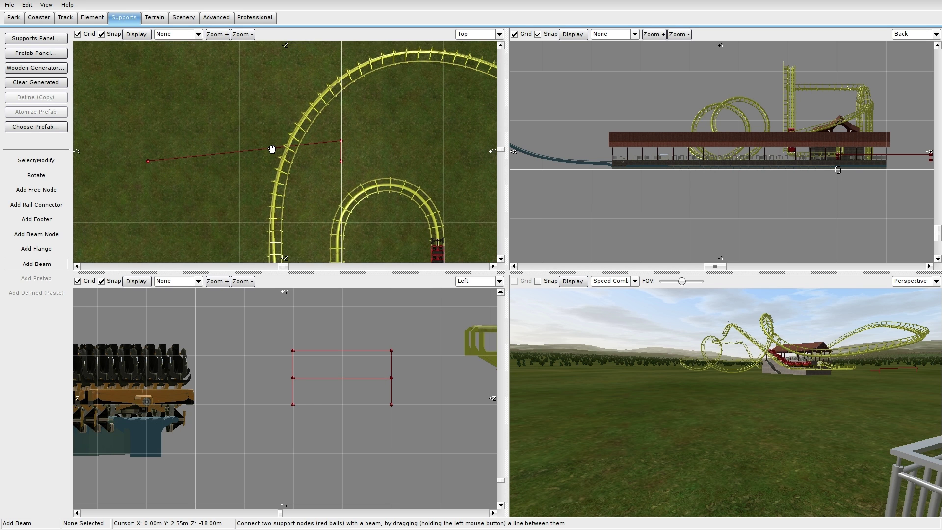
click(39, 161)
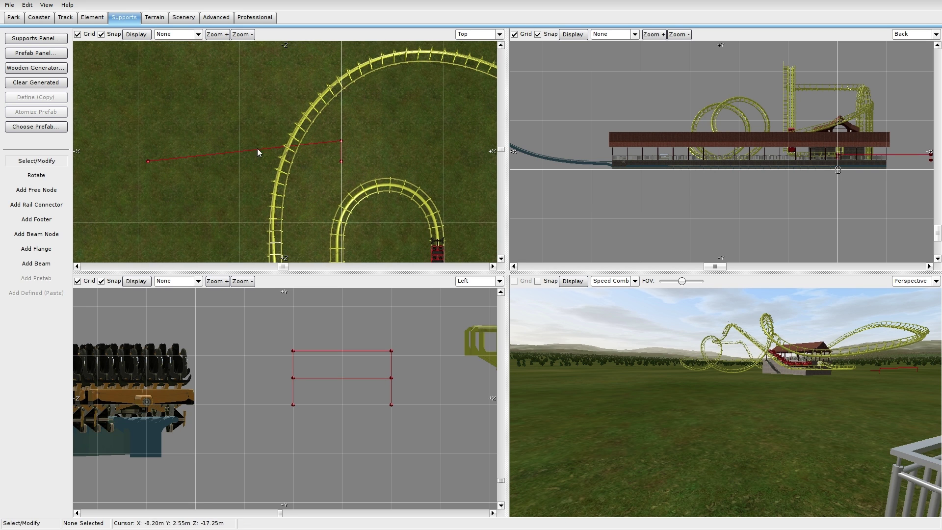
right_drag(157, 160, 242, 152)
drag(227, 181, 401, 153)
right_drag(443, 172, 331, 160)
scroll(324, 160, up, 6)
drag(173, 167, 302, 153)
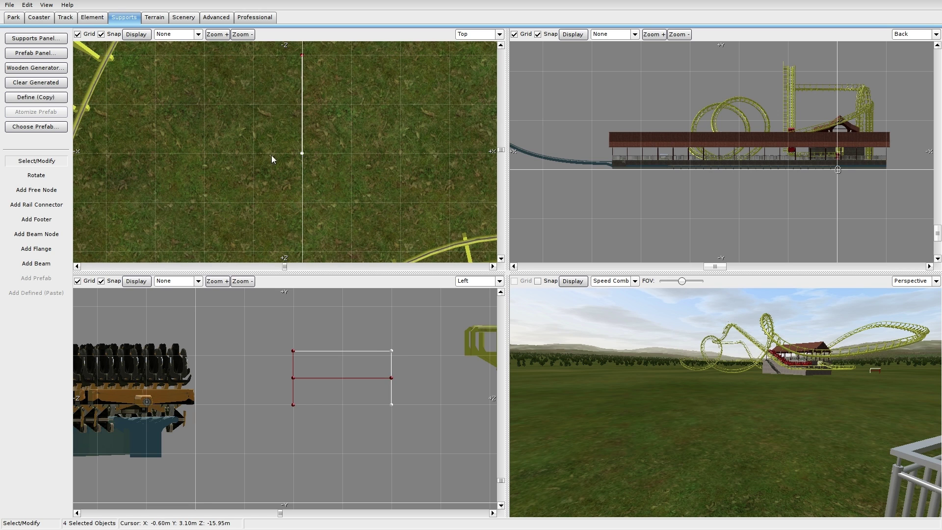
click(271, 155)
Freeze the theming coaster and examine the rendered railing from several distances in the 3D view
click(42, 18)
click(36, 181)
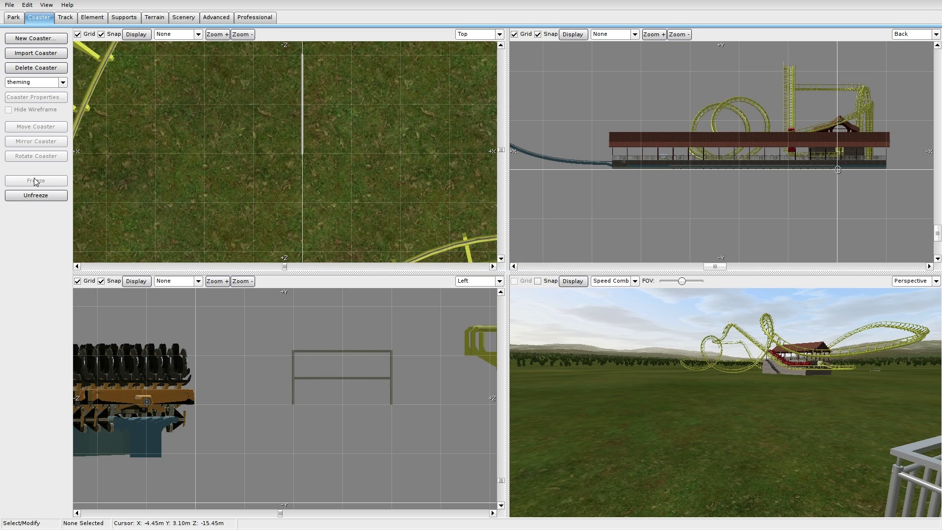
key(w)
key(w)
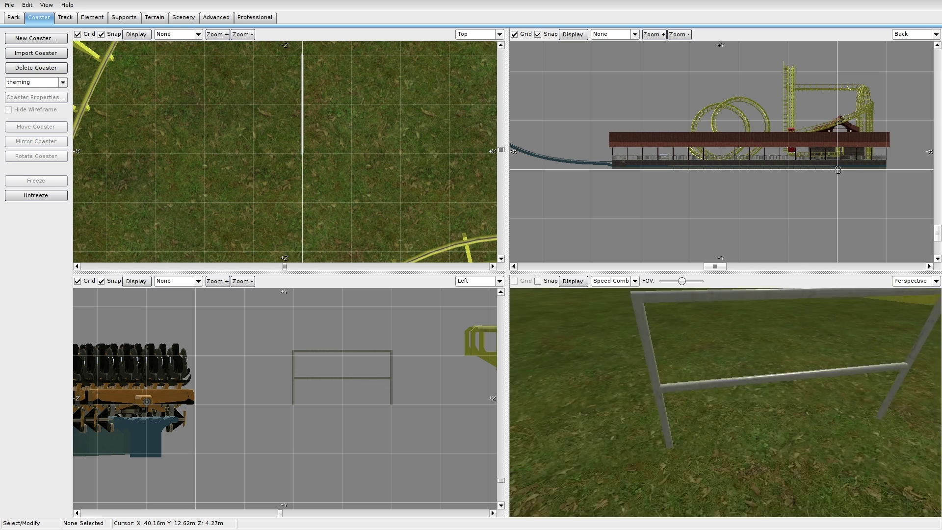
key(s)
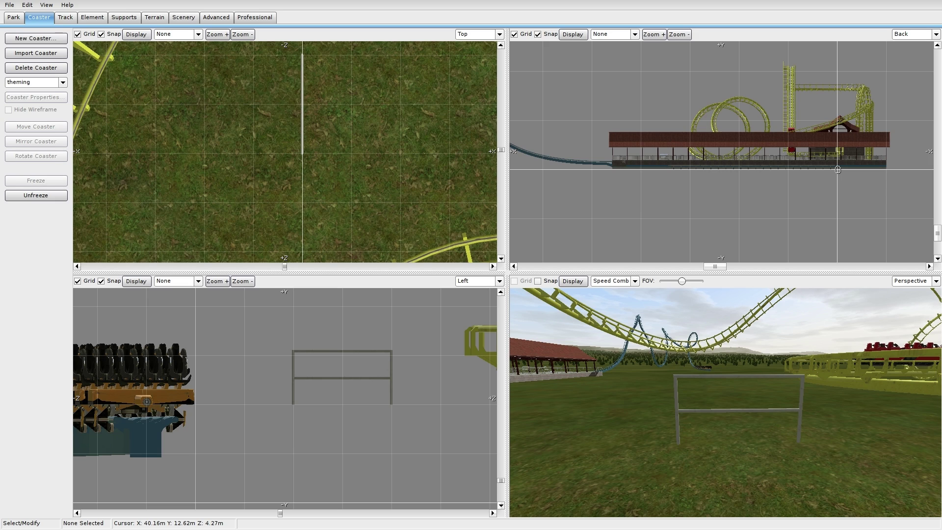
key(d)
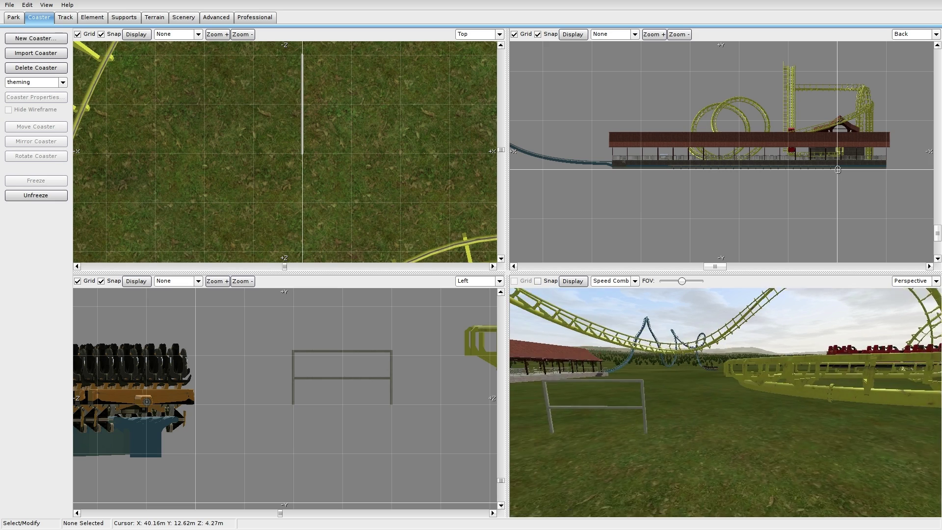
key(w)
key(s)
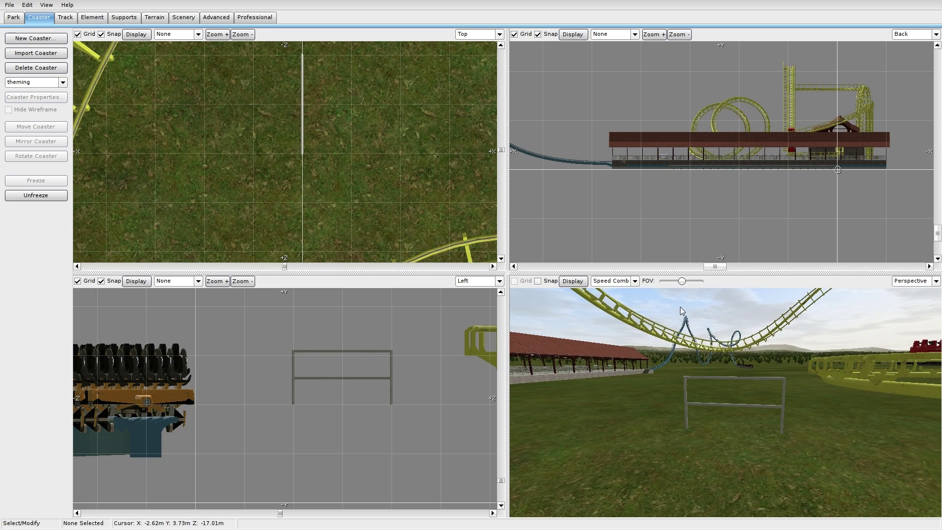
right_drag(311, 128, 298, 156)
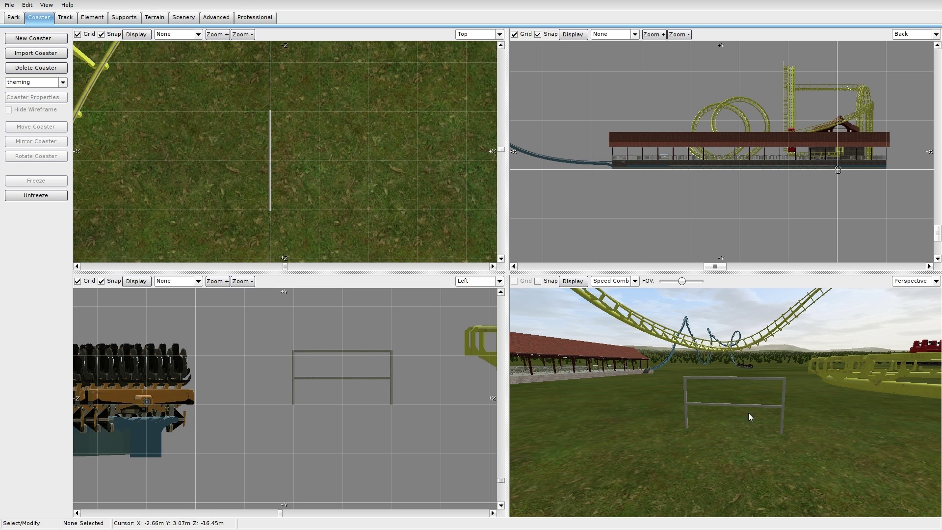
Unfreeze the theming coaster, select the entire railing and lower it by about 1 m
click(46, 195)
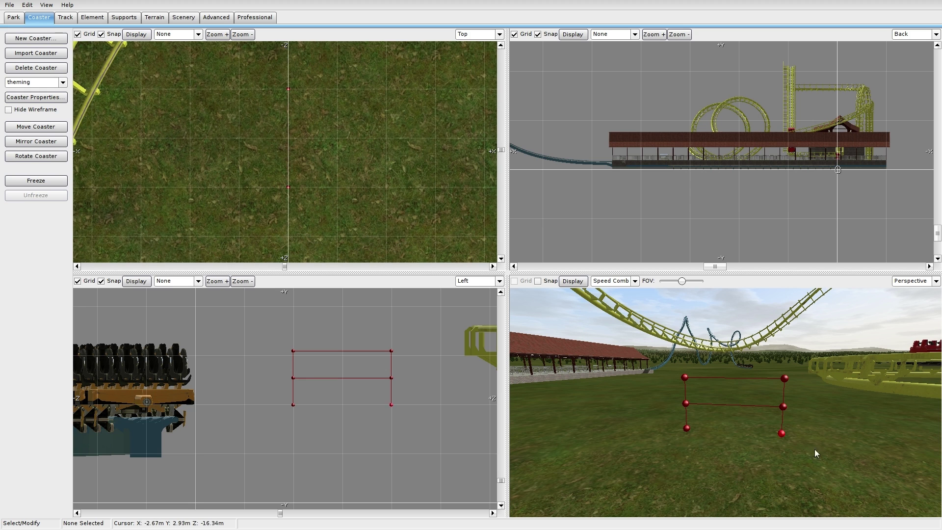
drag(834, 464, 657, 371)
right_drag(397, 404, 322, 305)
drag(318, 306, 317, 358)
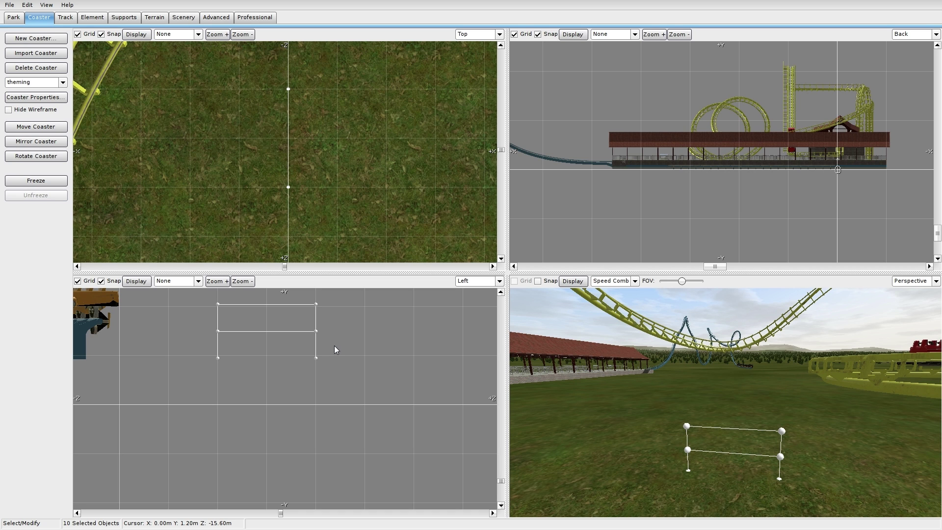
right_drag(766, 427, 800, 427)
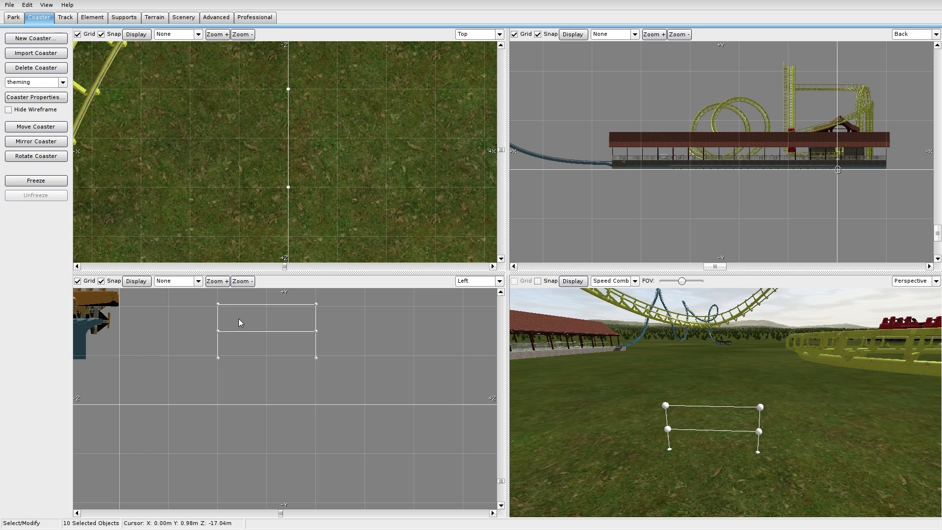
Delete the bottom node of the railing post nearest the Floorless train, leaving the two horizontal beams open-ended
click(348, 348)
right_drag(347, 347, 374, 377)
click(241, 382)
key(Delete)
Define the remaining railing section as a copy and paste a duplicate beside it
drag(211, 406, 505, 251)
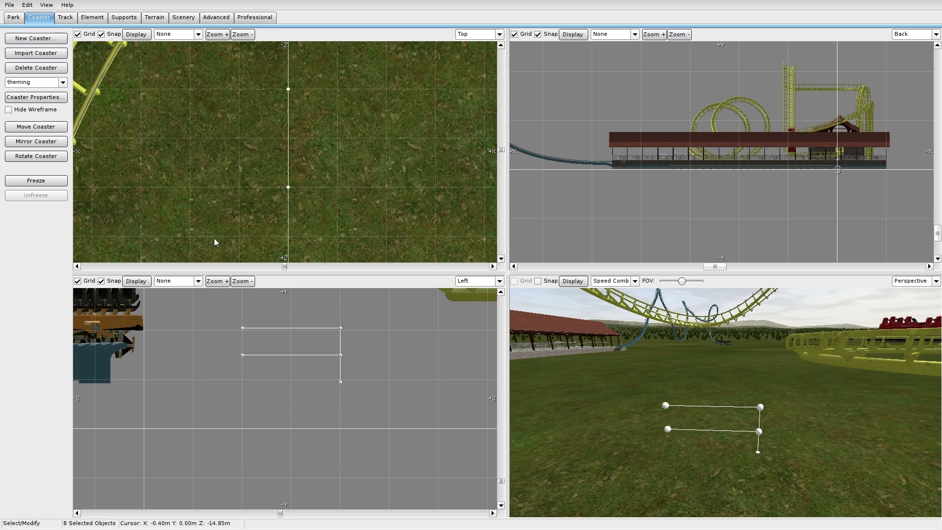
click(123, 17)
click(36, 96)
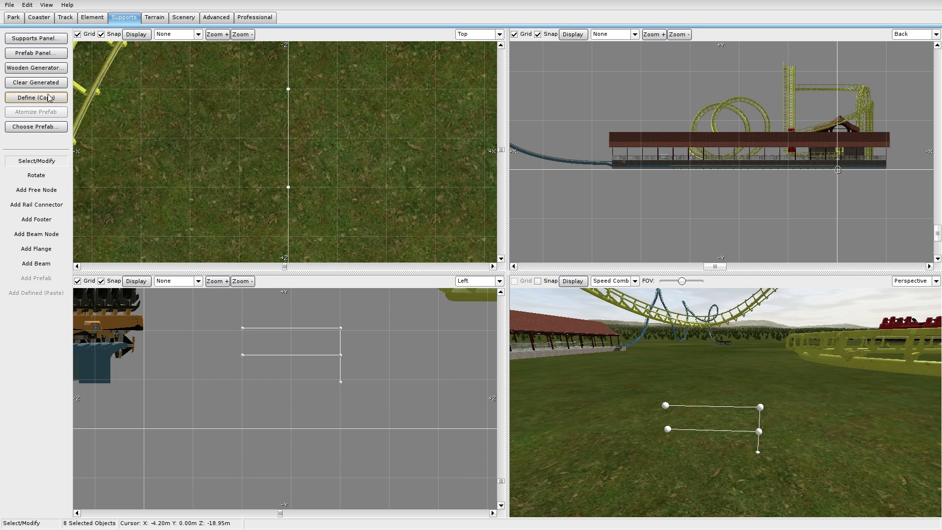
click(43, 293)
scroll(265, 169, up, 5)
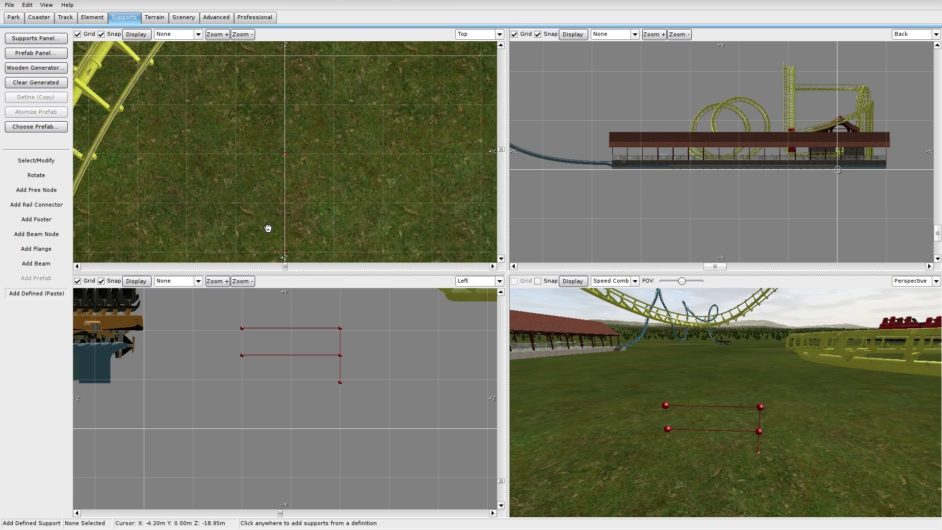
click(242, 161)
Select the pasted section and align its post with the open ends of the original railing at X 0
click(35, 162)
drag(191, 225, 263, 104)
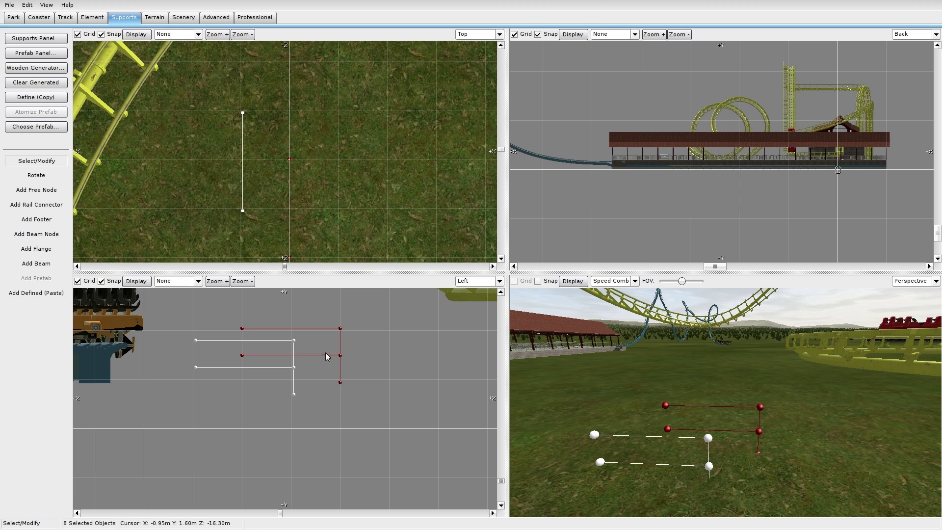
drag(291, 396, 240, 380)
drag(240, 158, 288, 158)
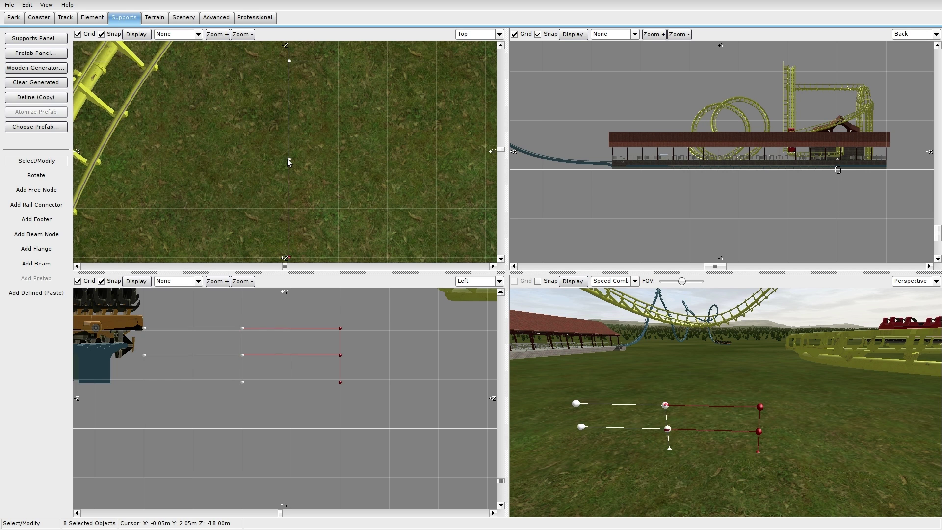
click(674, 368)
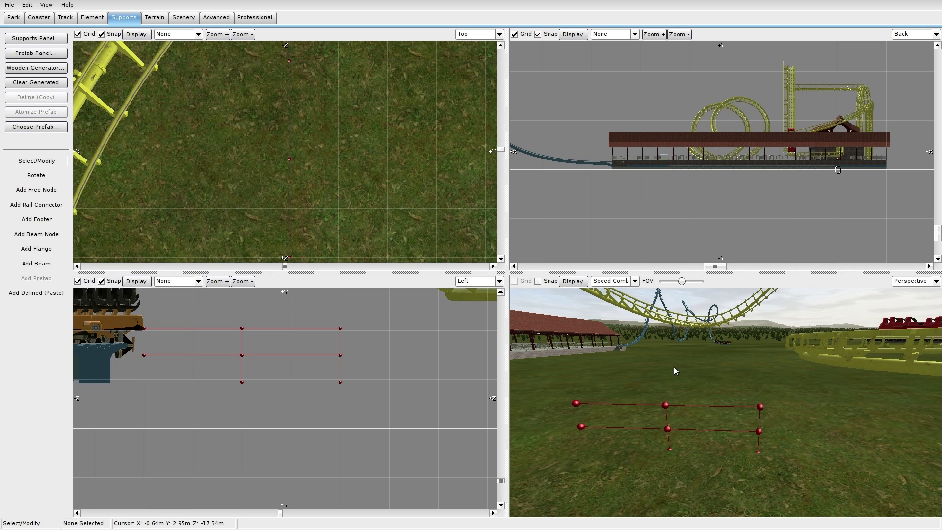
Freeze the theming coaster to examine how the two joined railing sections look
click(39, 17)
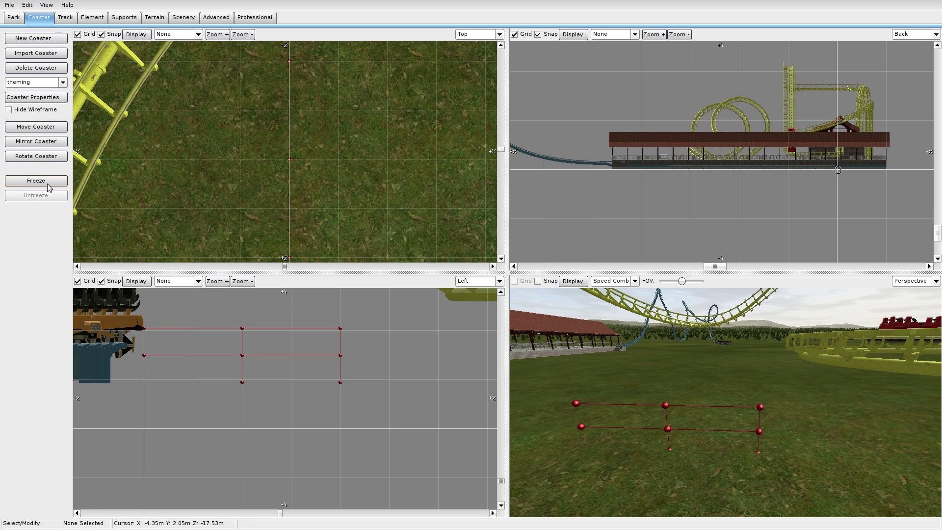
click(43, 180)
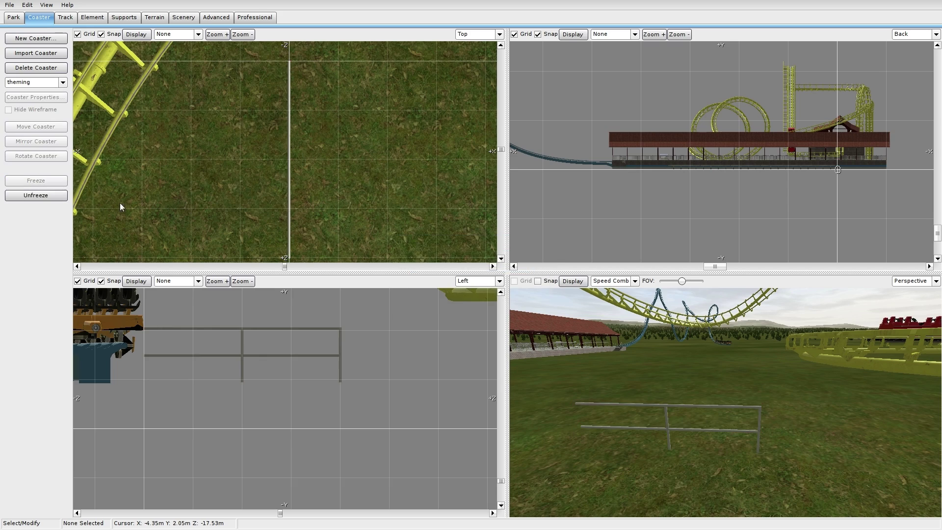
mouse_move(726, 403)
right_down()
mouse_move(725, 373)
mouse_move(707, 344)
mouse_move(726, 409)
right_up()
Unfreeze the coaster, copy the complete two-section railing and paste a duplicate next to it
click(36, 195)
right_drag(337, 245, 311, 166)
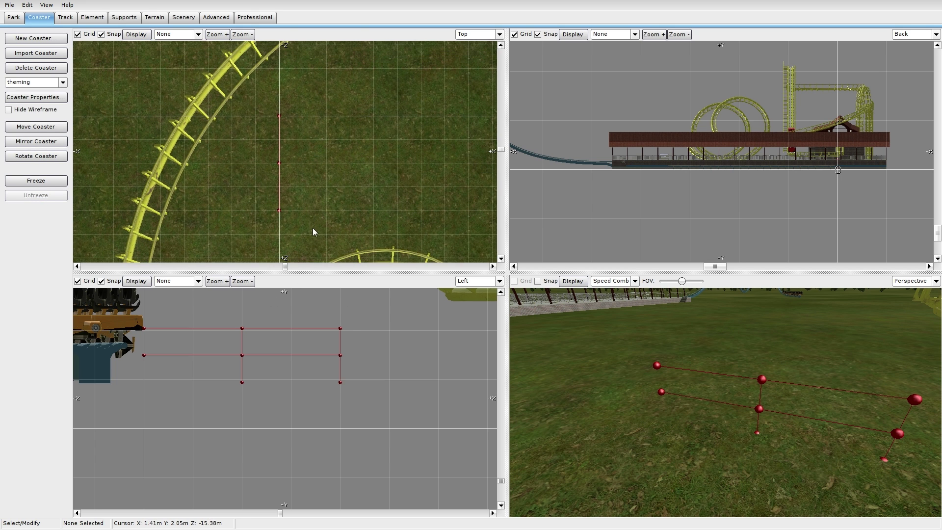
drag(314, 231, 243, 110)
click(124, 17)
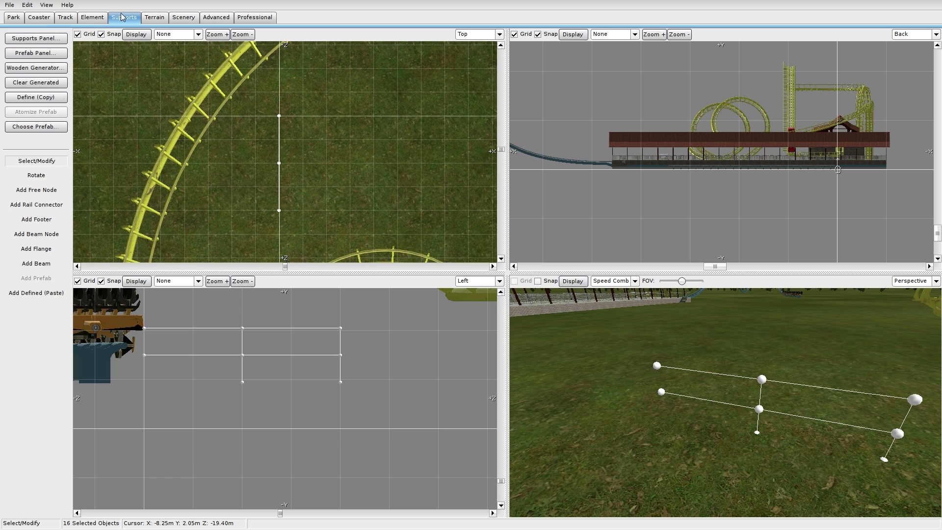
click(39, 98)
click(52, 293)
click(242, 191)
key(Escape)
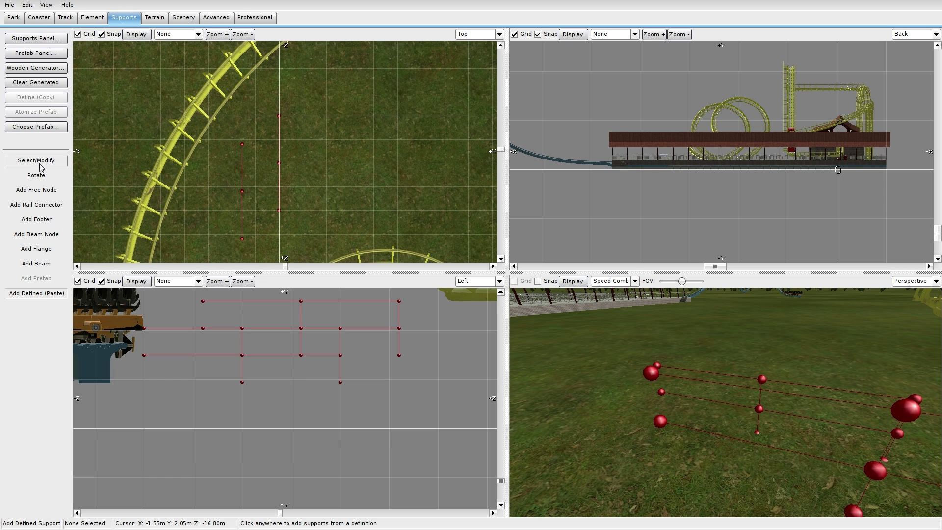
Select the pasted two-section railing and align it end to end with the existing one, making four sections
drag(231, 246, 244, 135)
drag(402, 353, 147, 382)
right_drag(318, 147, 288, 235)
scroll(190, 225, up, 2)
drag(189, 168, 272, 166)
click(348, 138)
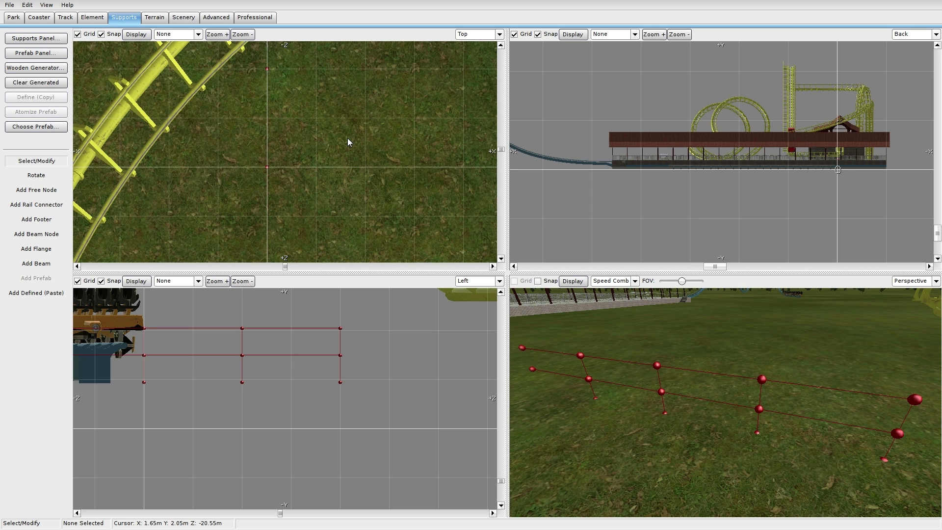
mouse_move(682, 373)
right_down()
mouse_move(682, 353)
mouse_move(696, 368)
right_up()
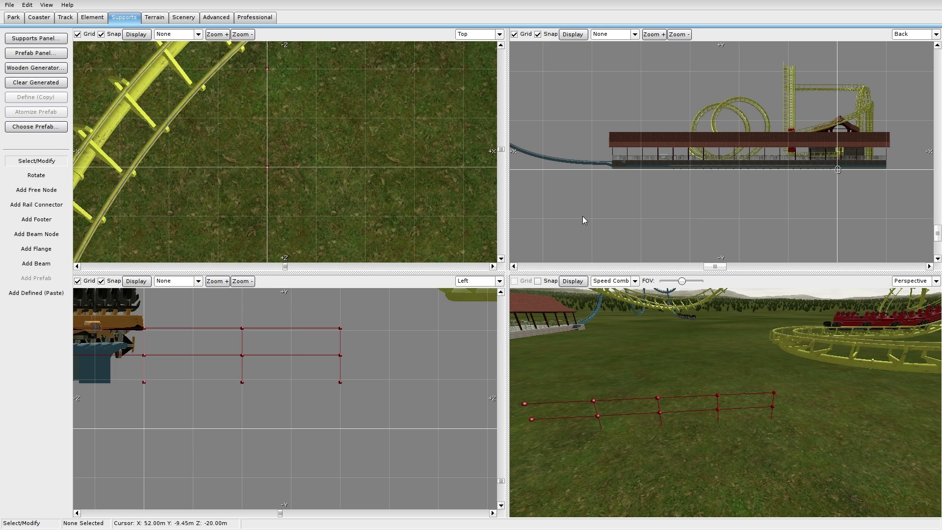
Add a row of about ten free nodes along the Z axis, continuing past the railing's open end
click(36, 190)
scroll(187, 175, down, 3)
scroll(187, 174, down, 3)
right_drag(187, 172, 283, 77)
scroll(364, 234, down, 4)
right_drag(359, 210, 361, 255)
scroll(322, 113, up, 1)
right_drag(321, 113, 299, 164)
scroll(300, 165, up, 6)
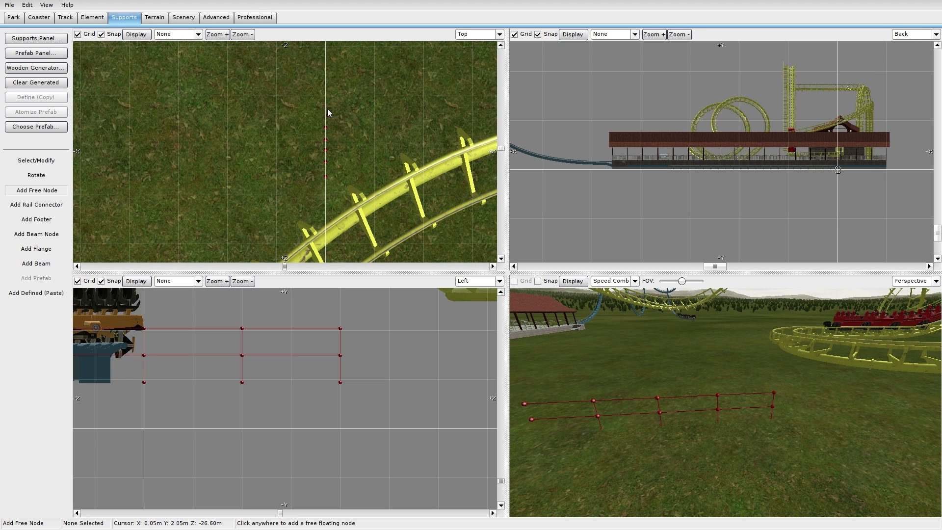
click(327, 71)
Move the stray free nodes of the row sideways onto the X 0 line
click(56, 160)
click(320, 84)
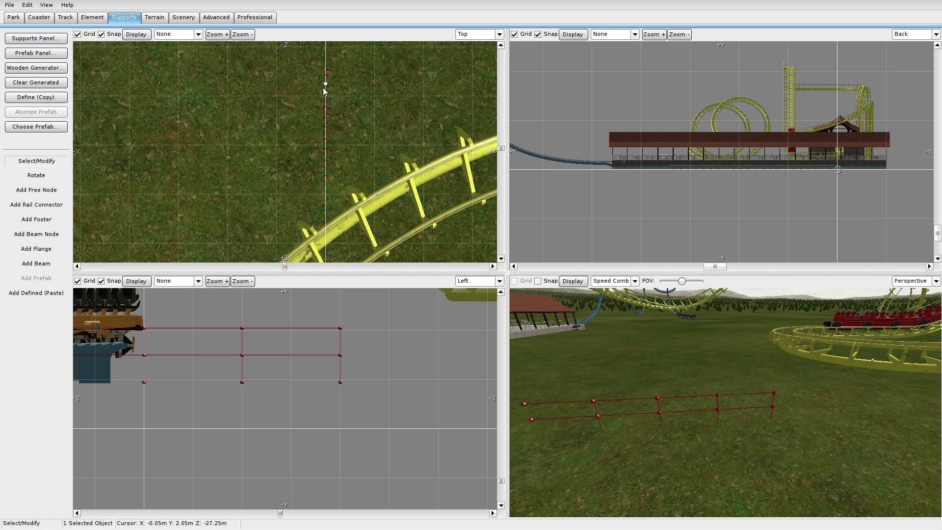
click(325, 70)
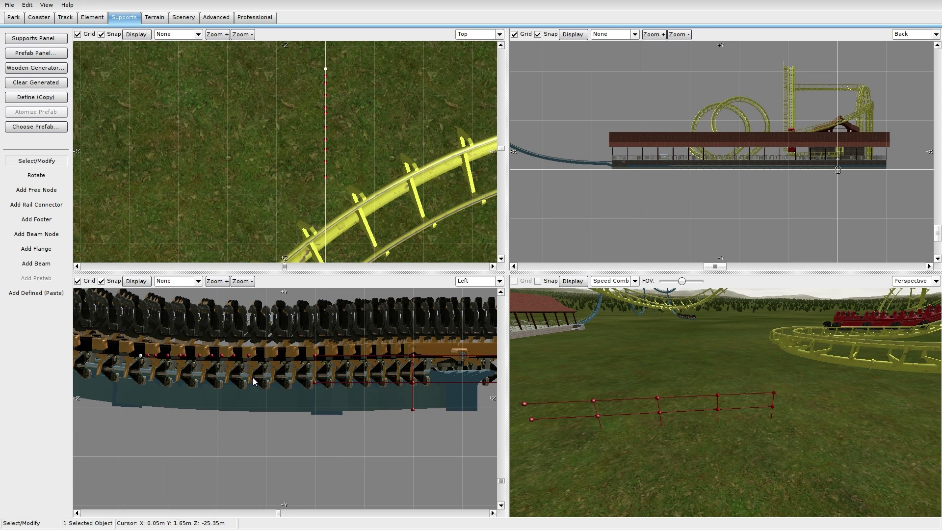
Select the row of free nodes in the side view and raise it about 2.4 m, clear of the train
drag(252, 378, 110, 333)
right_drag(222, 356, 223, 423)
drag(249, 424, 290, 307)
right_drag(329, 300, 335, 366)
click(329, 367)
Select the whole raised row of nodes and shift it along the Z axis, farther from the railing
drag(334, 393, 164, 339)
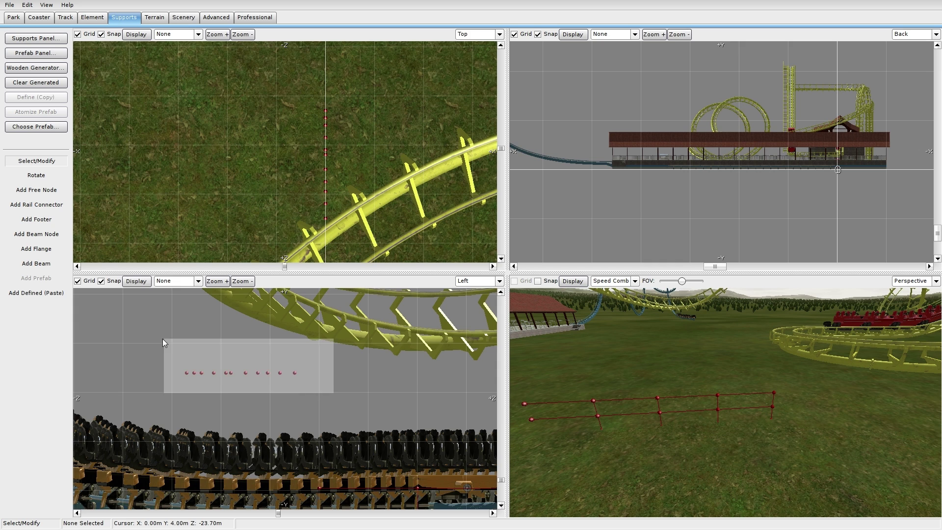
right_drag(292, 393, 427, 400)
drag(420, 385, 255, 337)
Add a free node about 1.3 m above the row's end node nearest the railing and join both with a vertical beam
click(220, 345)
click(48, 266)
click(28, 162)
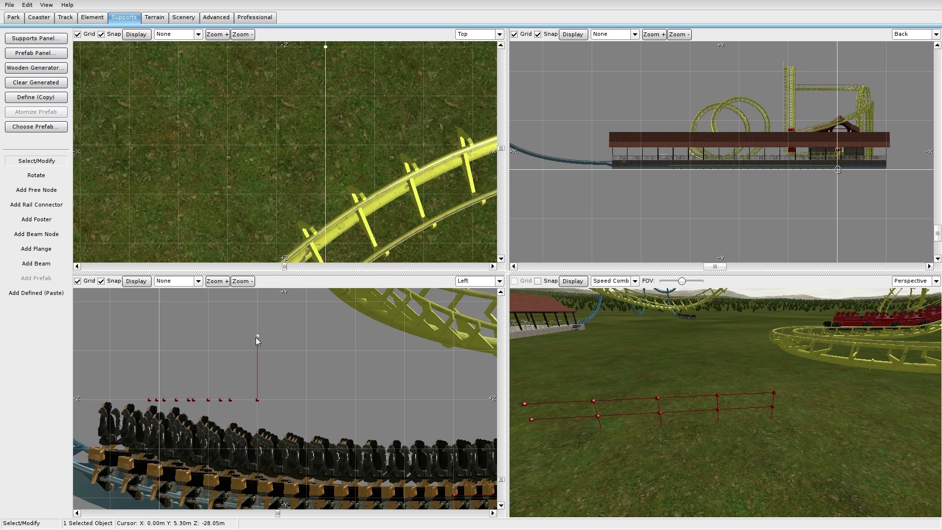
Give the vertical beam a custom black colour and set its outer diameter to 0.08 m
click(258, 350)
double_click(257, 351)
click(305, 112)
click(539, 341)
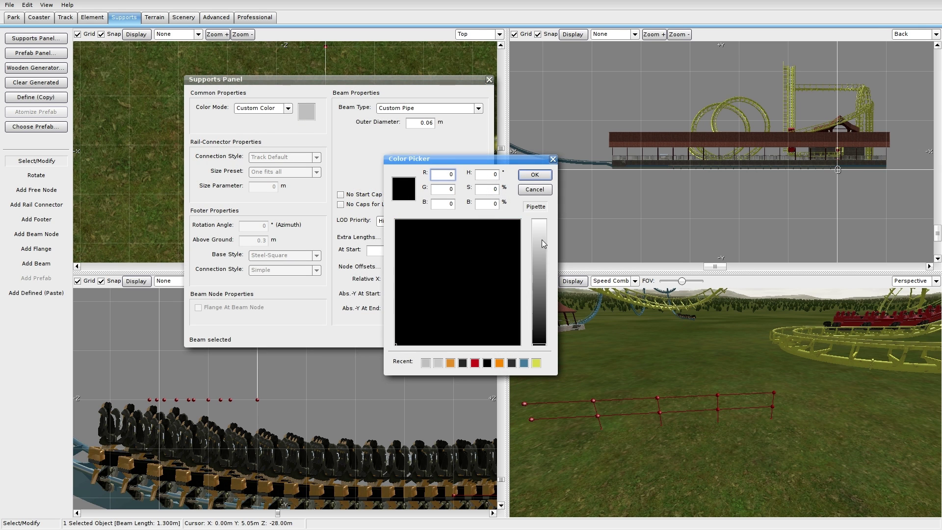
click(535, 175)
click(432, 124)
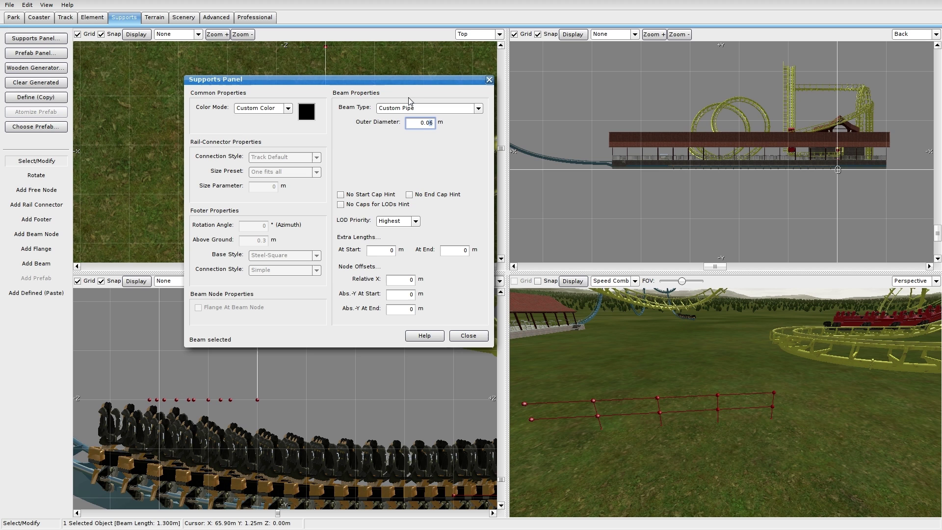
key(BackSpace)
text(8)
click(469, 336)
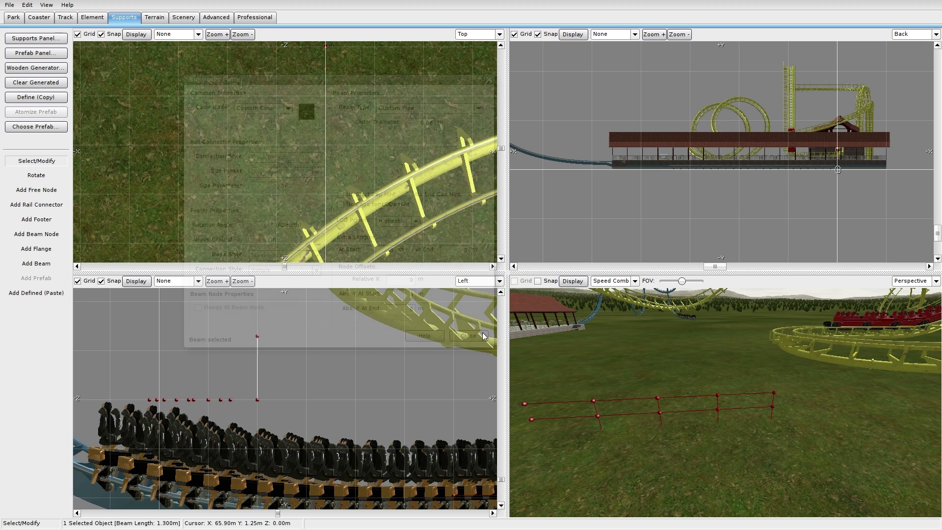
Join the two nodes at the far end of the row with a beam and stand it upright as a second post
click(32, 265)
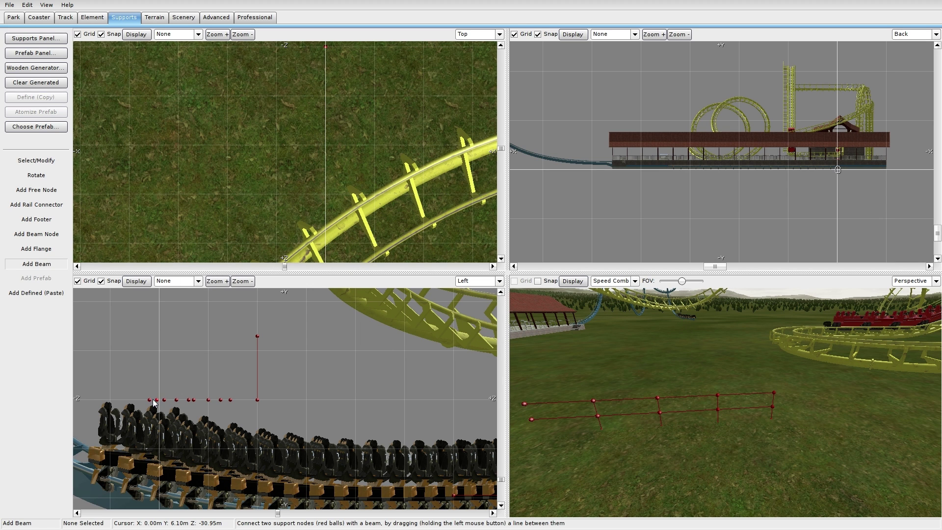
click(36, 161)
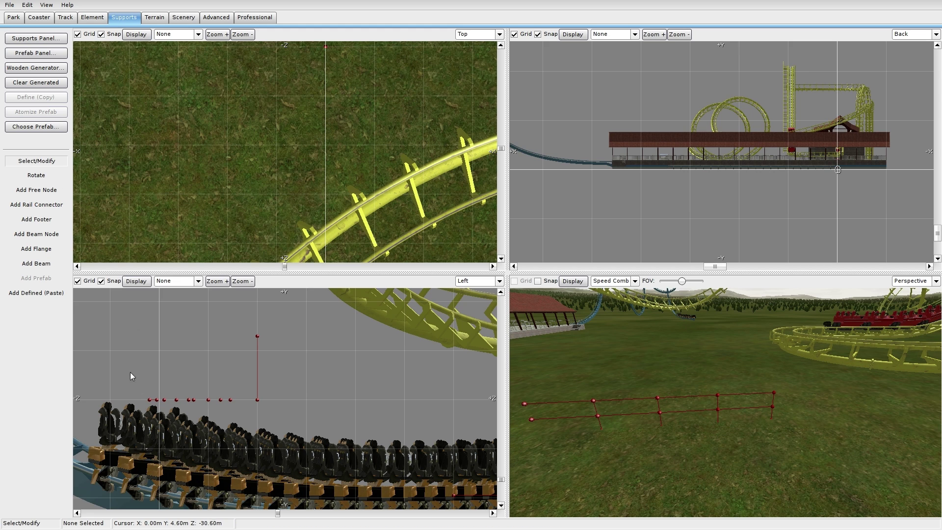
drag(156, 399, 150, 354)
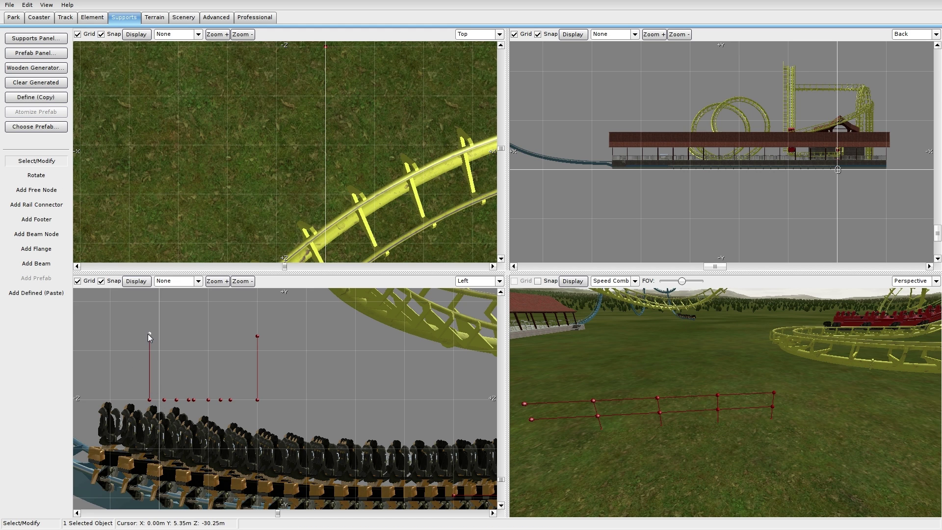
Move the second post about 2 m from the first and raise the remaining free nodes level with the post tops
drag(233, 417, 160, 309)
drag(147, 400, 159, 402)
drag(239, 411, 187, 336)
click(219, 386)
click(156, 337)
click(158, 335)
click(158, 346)
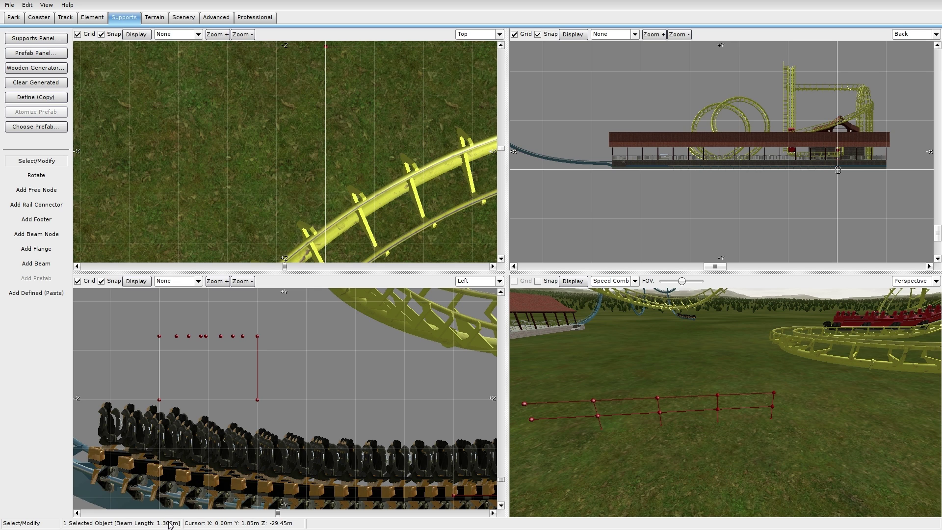
Raise the top nodes of both posts slightly, to about Y 5.35 m, keeping the posts vertical
click(159, 335)
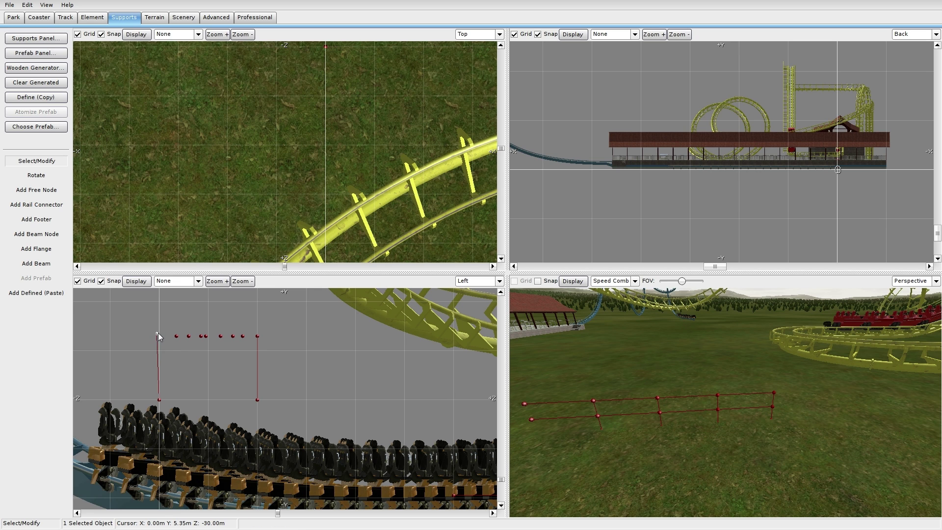
click(257, 334)
click(239, 320)
Join the two free nodes nearest the second post with a beam and set its outer diameter to 0.07 m
click(36, 263)
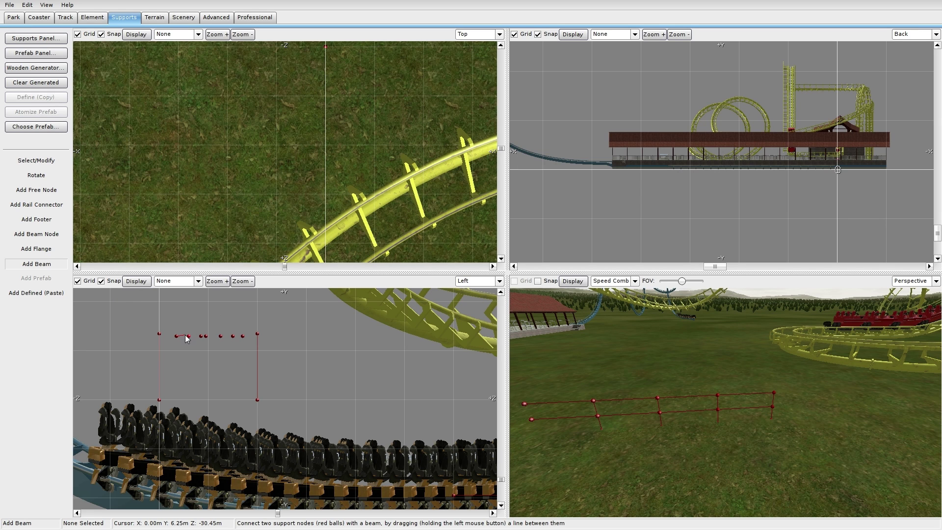
click(36, 161)
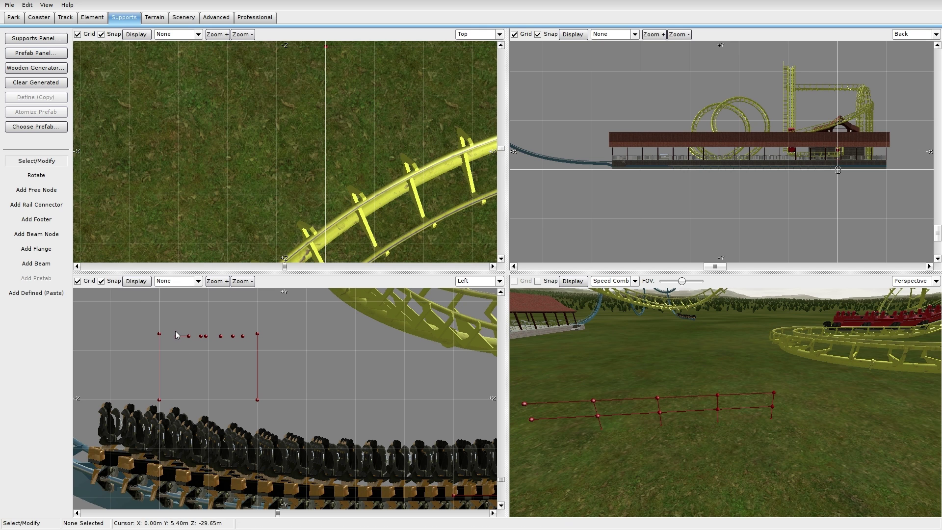
drag(178, 335, 174, 328)
double_click(177, 314)
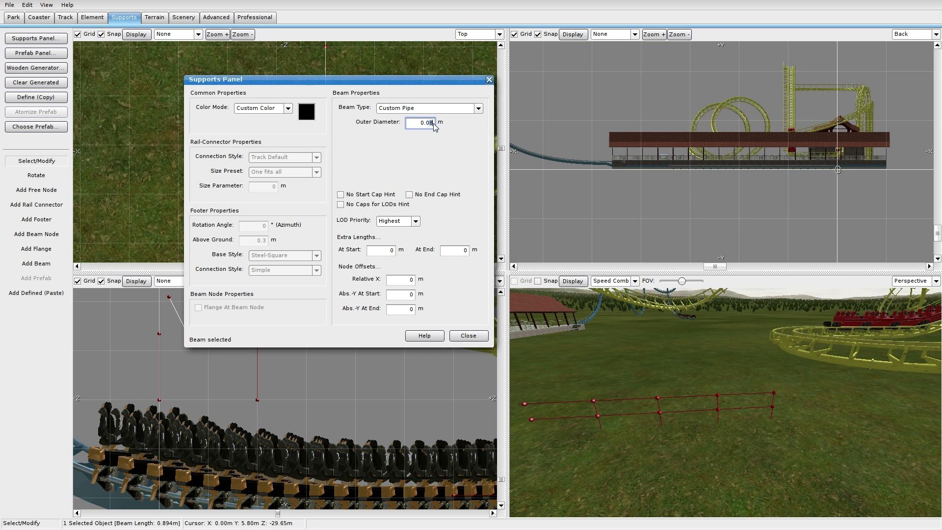
key(BackSpace)
text(7)
click(468, 336)
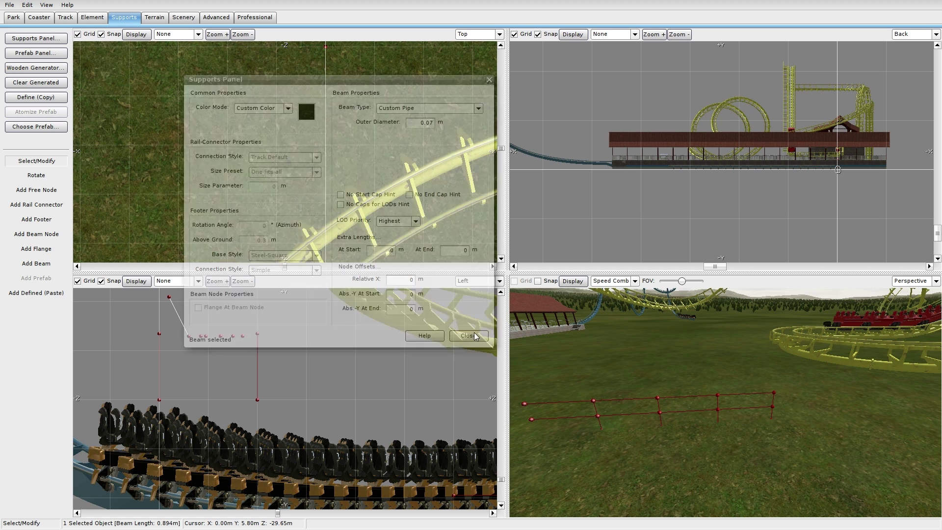
Stretch the 0.07 m beam between the post tops as a top rail and lower the remaining free nodes below it
click(172, 302)
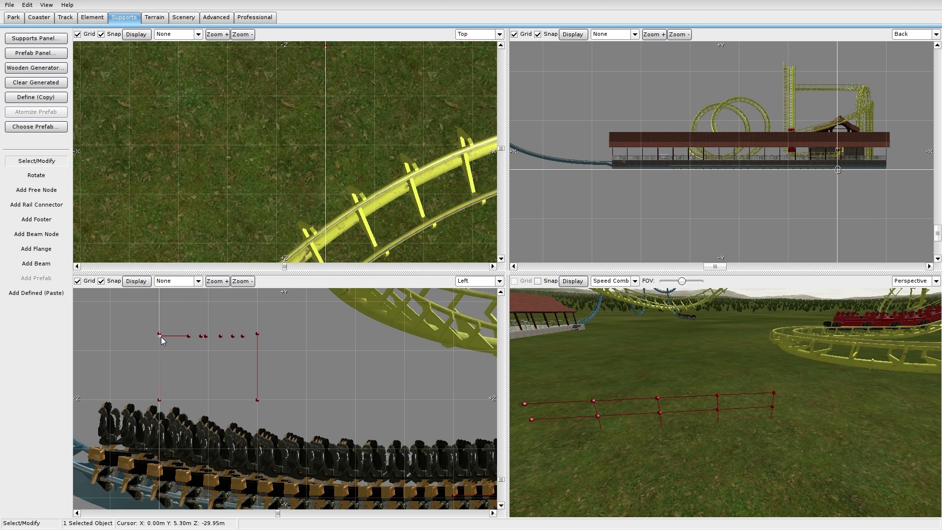
mouse_move(189, 337)
mouse_down()
mouse_move(261, 340)
mouse_move(199, 337)
mouse_up()
click(202, 349)
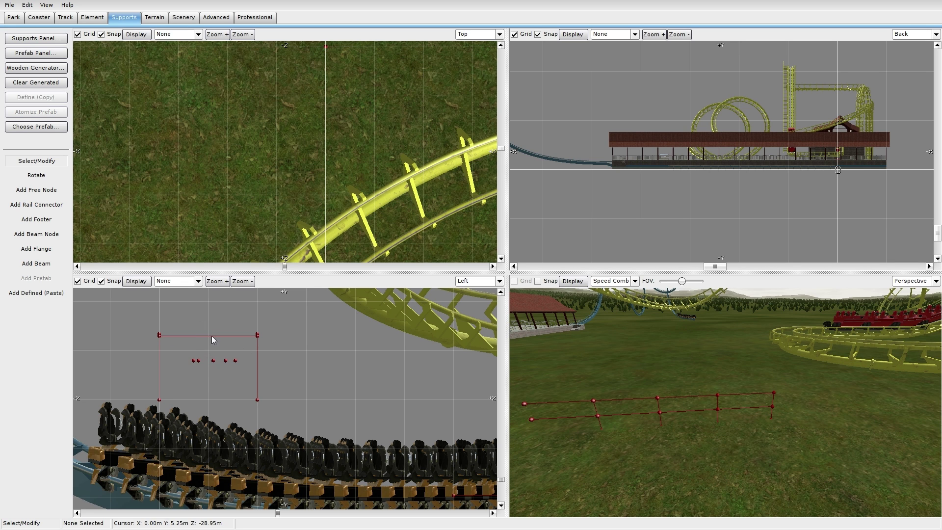
Join two of the remaining free nodes with a Custom Box Beam 0.06 m wide and 0.02 m high
click(58, 267)
mouse_move(211, 364)
mouse_down()
mouse_move(191, 348)
mouse_move(213, 354)
mouse_up()
click(36, 160)
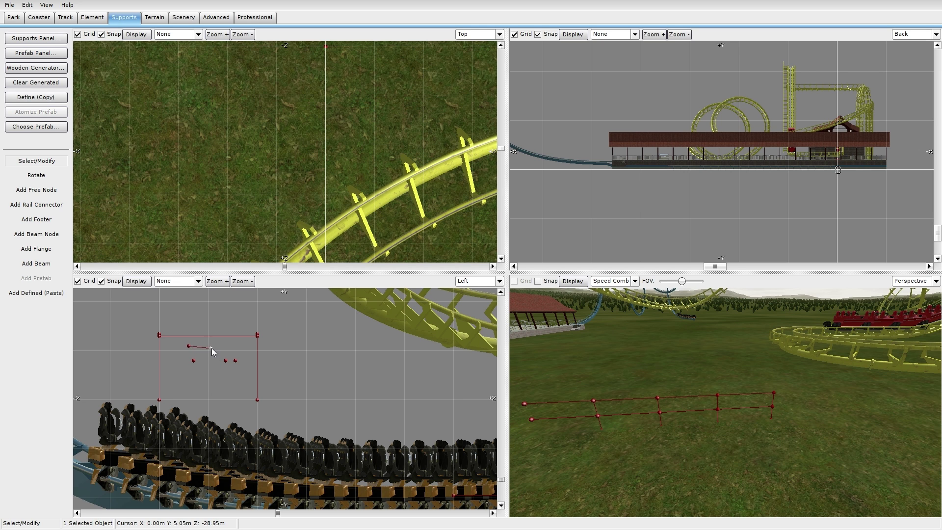
double_click(204, 346)
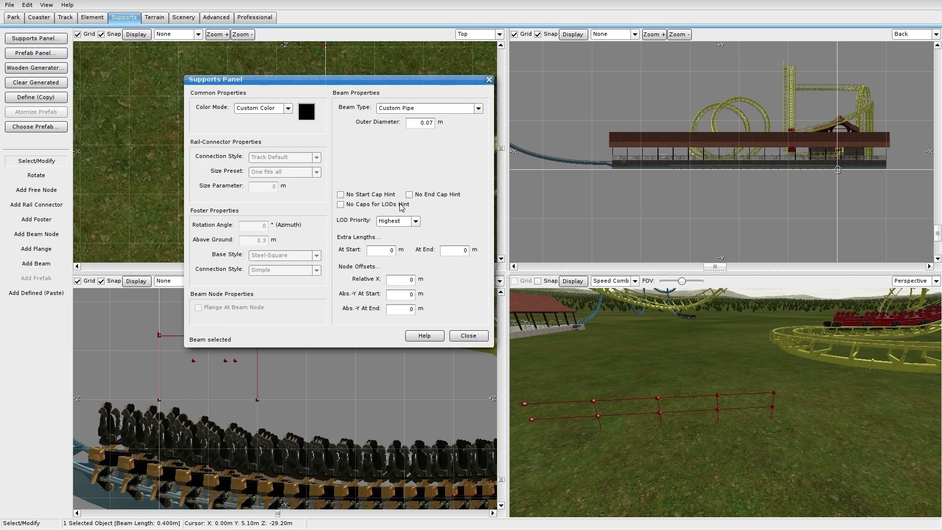
click(425, 111)
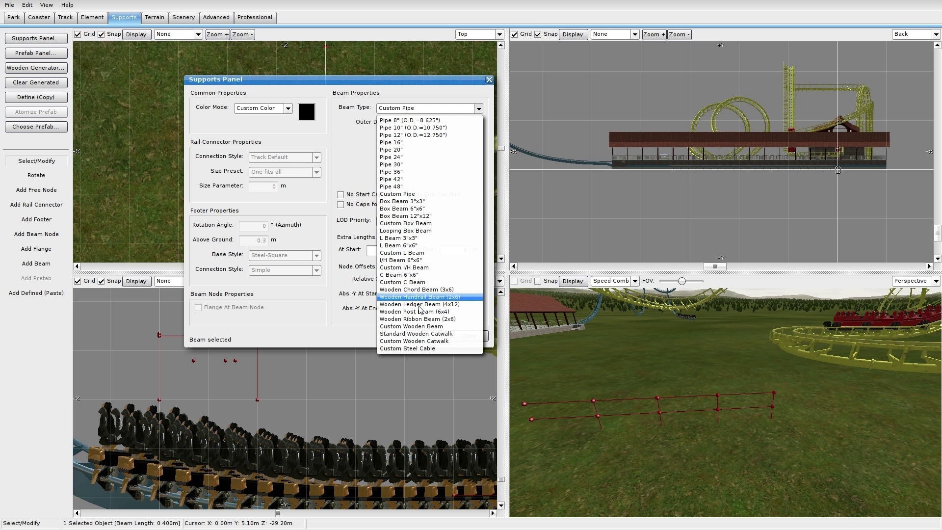
click(425, 225)
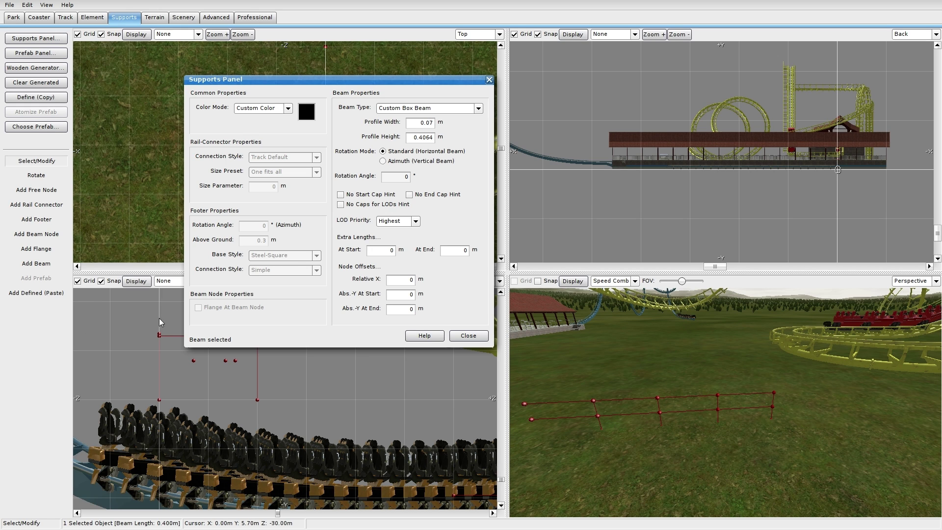
click(434, 123)
click(424, 141)
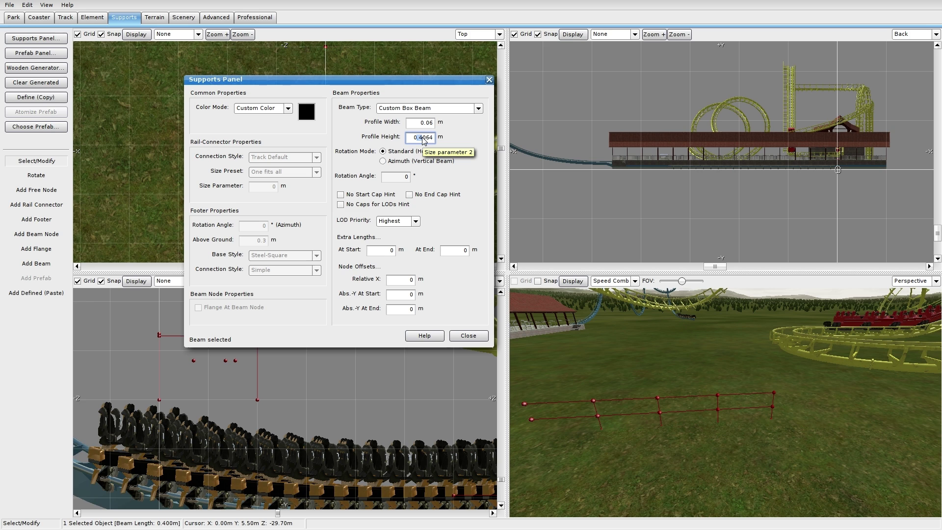
drag(422, 140, 464, 144)
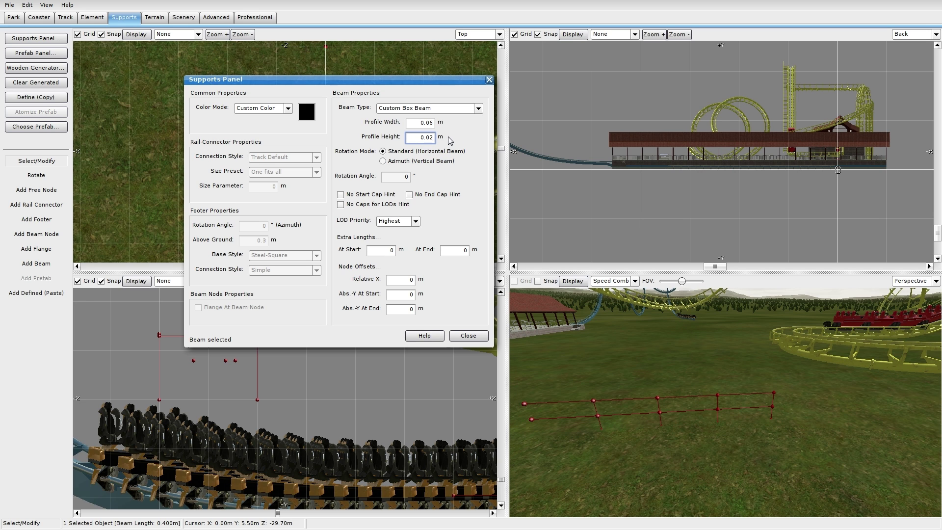
click(463, 336)
Stretch the box beam horizontally between both posts as a middle rail about 0.3 m below the top rail
right_drag(263, 360, 282, 356)
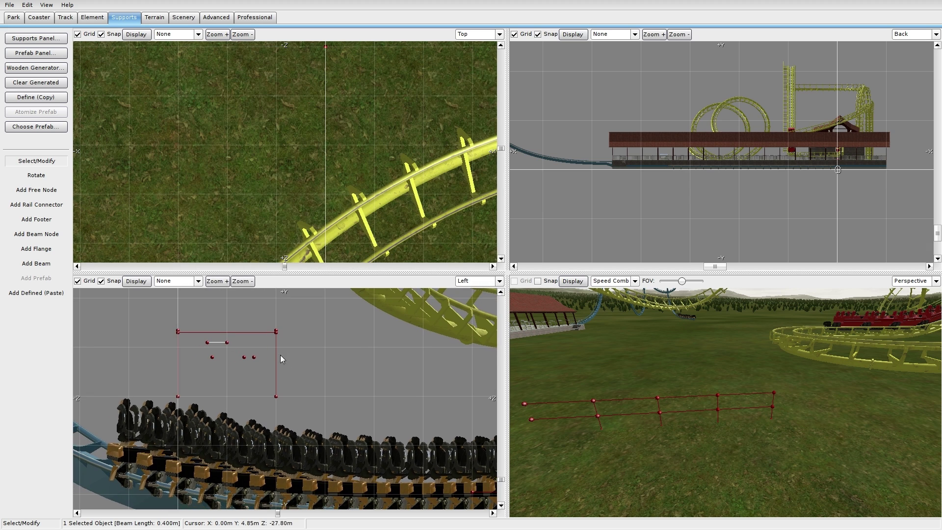
click(240, 348)
drag(227, 342, 276, 348)
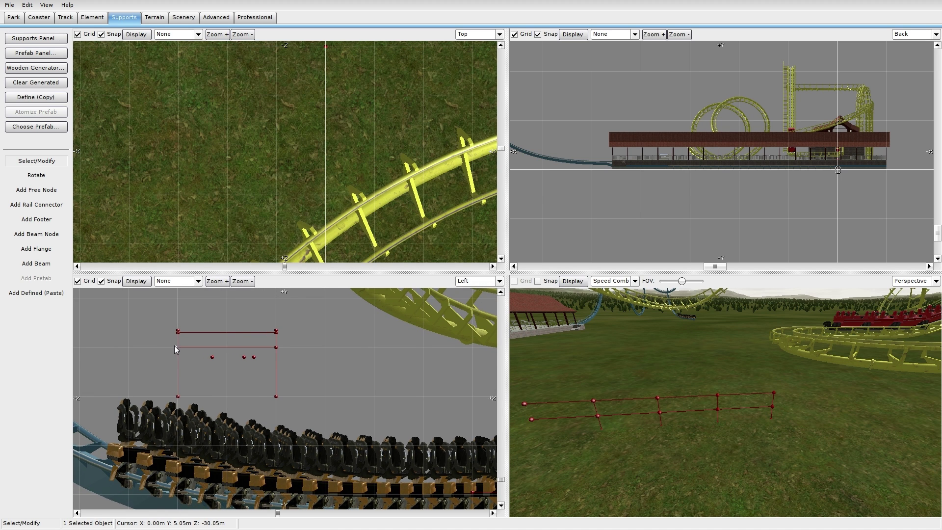
Add another beam between two free nodes and stretch it between the posts as a bottom rail about 0.25 m above their feet
click(36, 264)
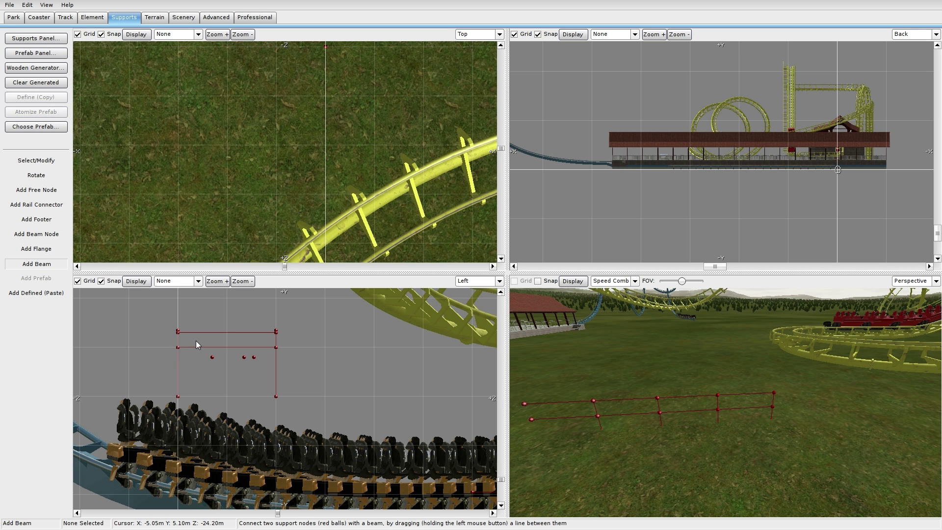
drag(245, 358, 253, 358)
click(36, 161)
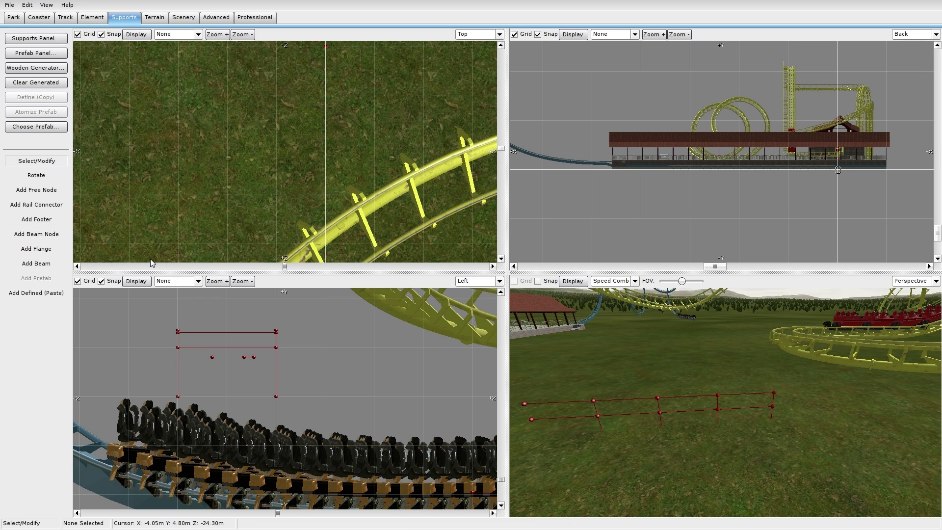
click(254, 358)
drag(278, 392, 278, 389)
drag(244, 357, 177, 383)
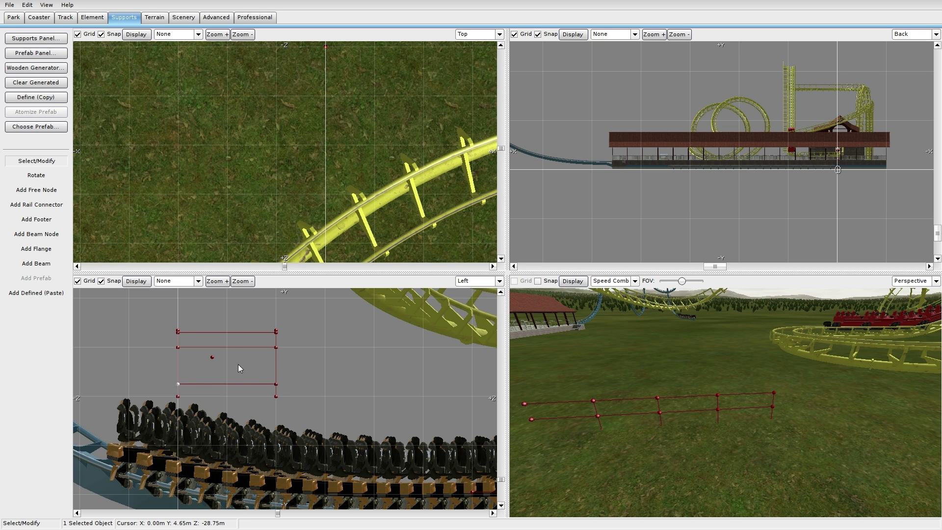
click(213, 358)
Freeze the theming coaster, inspect the rendered black fence frame in the perspective view, and unfreeze the coaster
click(38, 17)
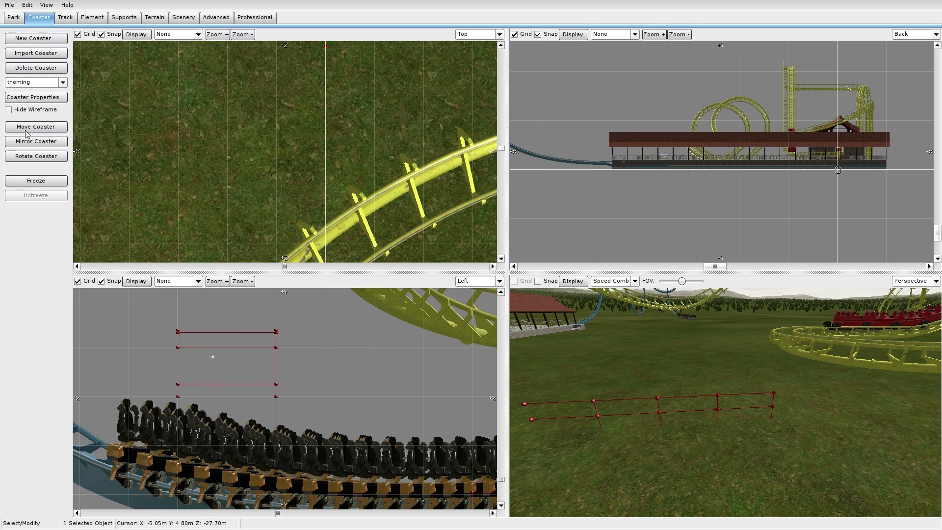
click(36, 181)
right_drag(708, 425, 727, 355)
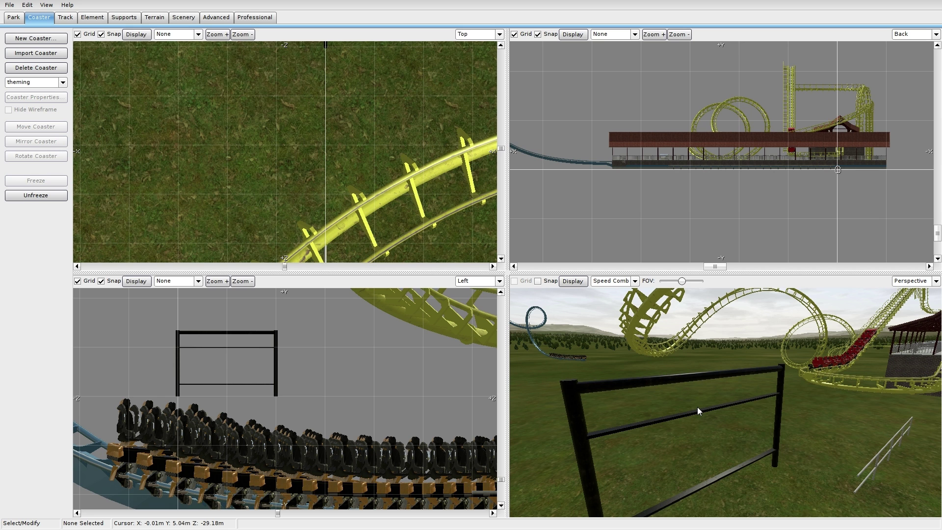
right_drag(694, 407, 693, 429)
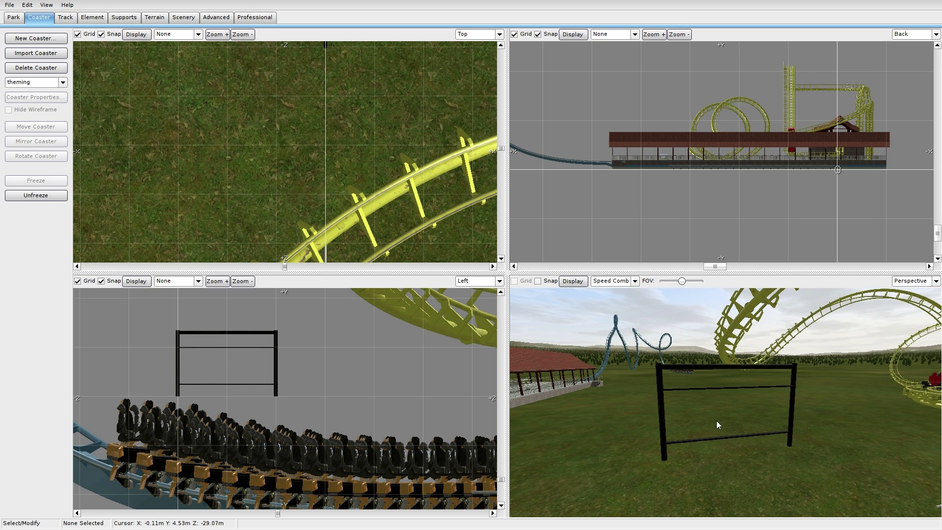
click(35, 195)
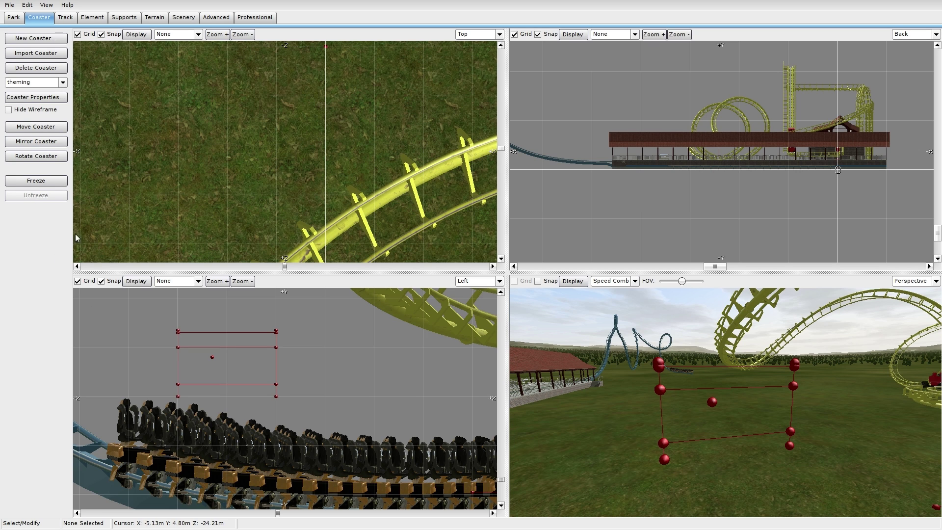
Scatter about twenty new free nodes in the side view above the fence frame
double_click(212, 358)
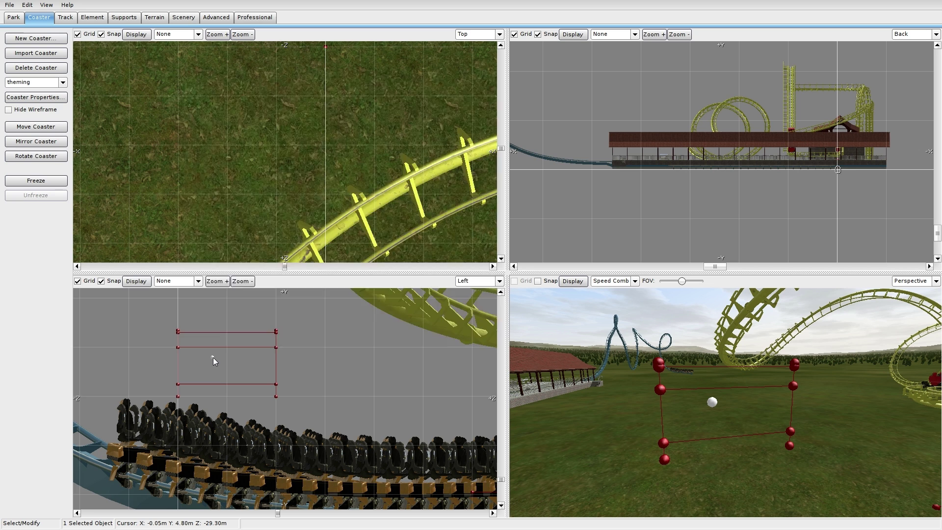
click(470, 337)
click(116, 16)
click(38, 191)
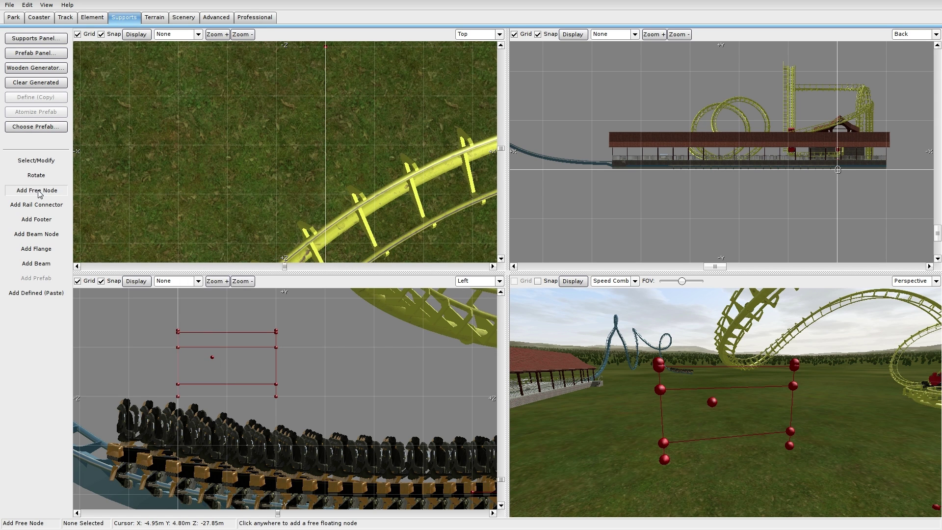
click(212, 306)
click(231, 300)
click(259, 298)
click(271, 294)
click(283, 306)
click(278, 311)
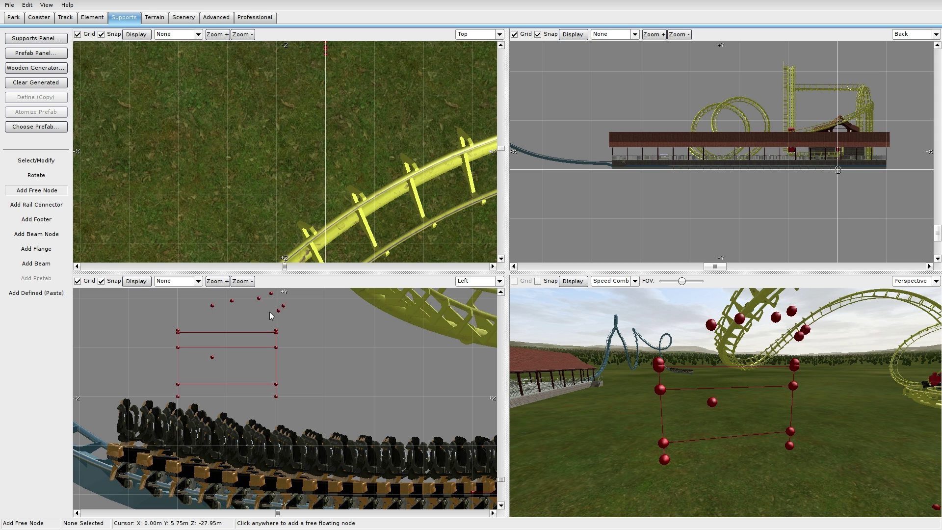
click(252, 311)
scroll(245, 301, down, 1)
right_drag(240, 316, 255, 357)
click(268, 351)
click(248, 336)
click(236, 338)
click(233, 342)
click(238, 354)
click(212, 360)
click(214, 341)
click(197, 331)
click(195, 344)
click(195, 361)
click(189, 368)
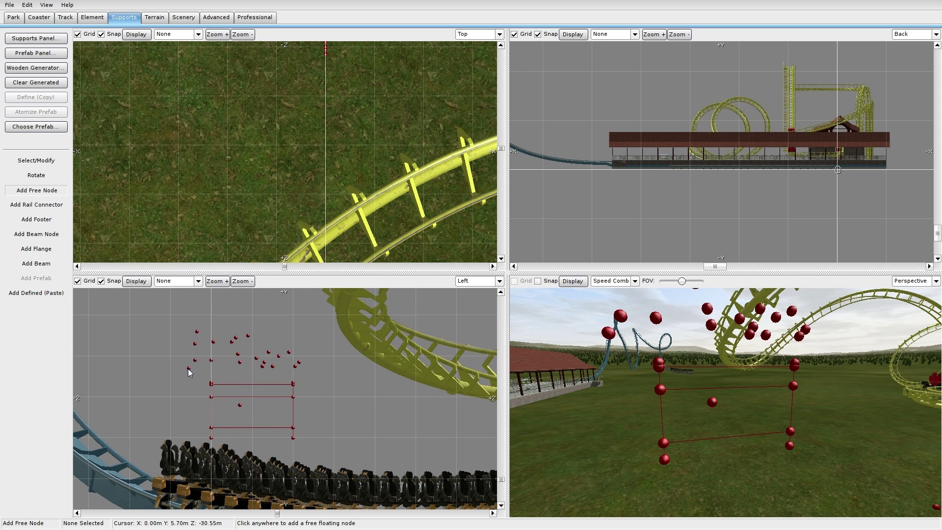
Join the free node inside the fence frame to a node about 1 m above it with a vertical beam
scroll(189, 369, up, 1)
right_drag(217, 370, 233, 348)
click(57, 264)
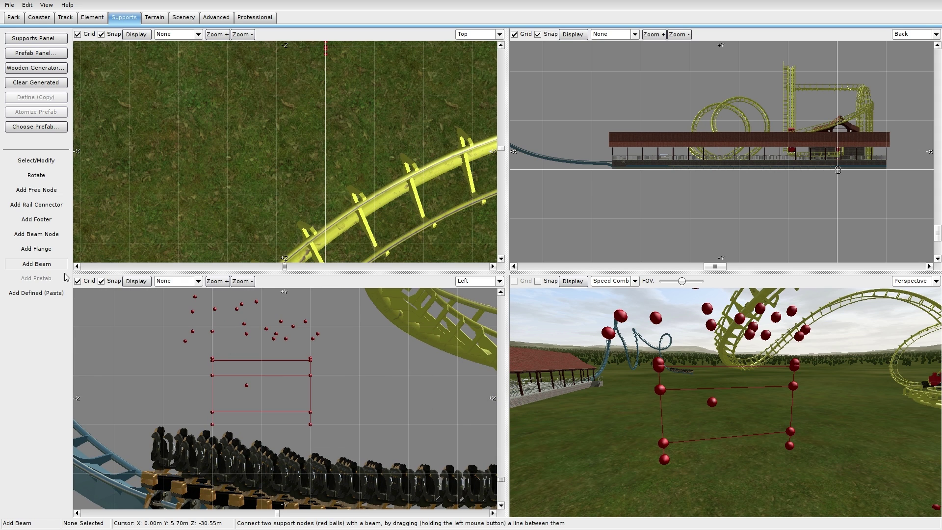
drag(241, 358, 246, 334)
click(36, 161)
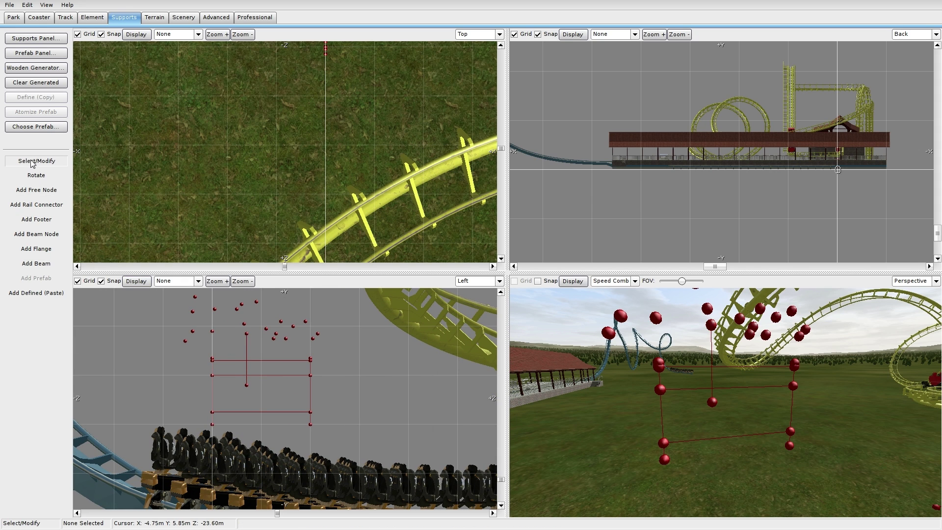
Change the vertical beam inside the fence frame to a Custom Pipe with an outer diameter of 0.05 m
double_click(246, 345)
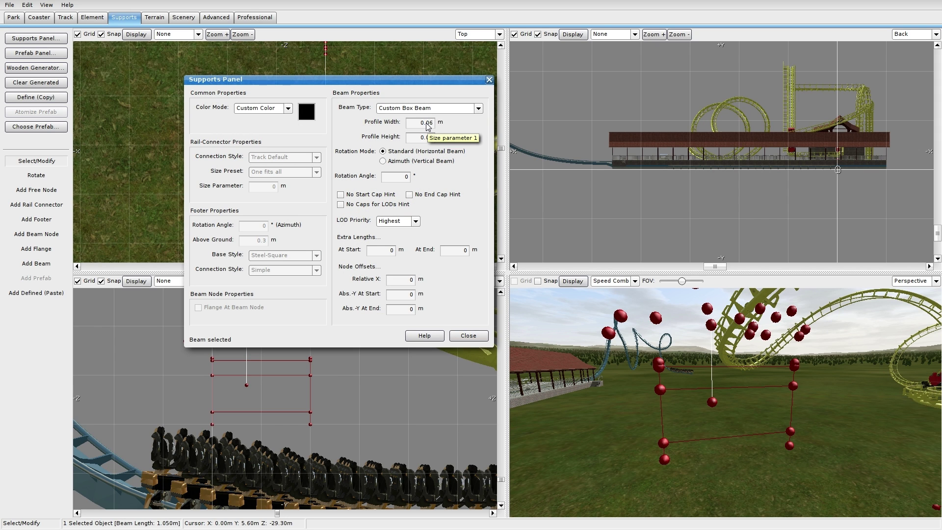
click(392, 108)
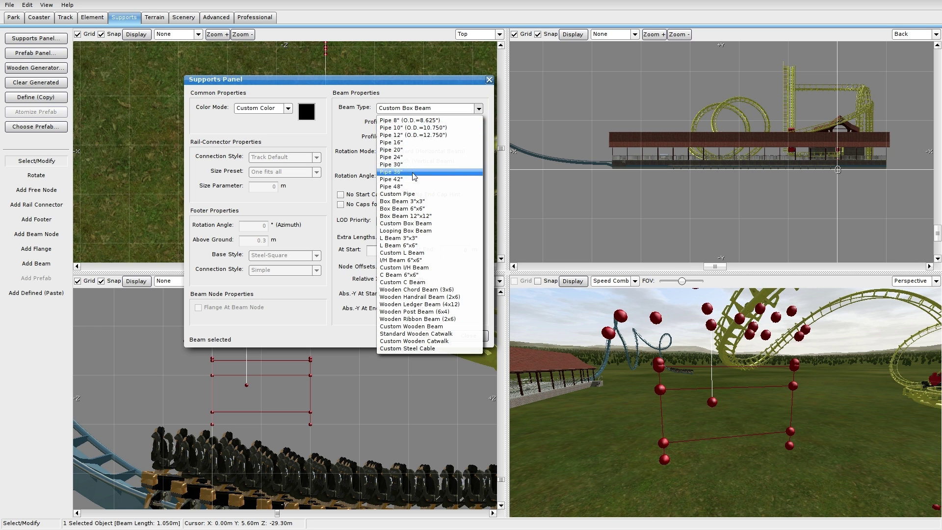
click(407, 194)
click(431, 123)
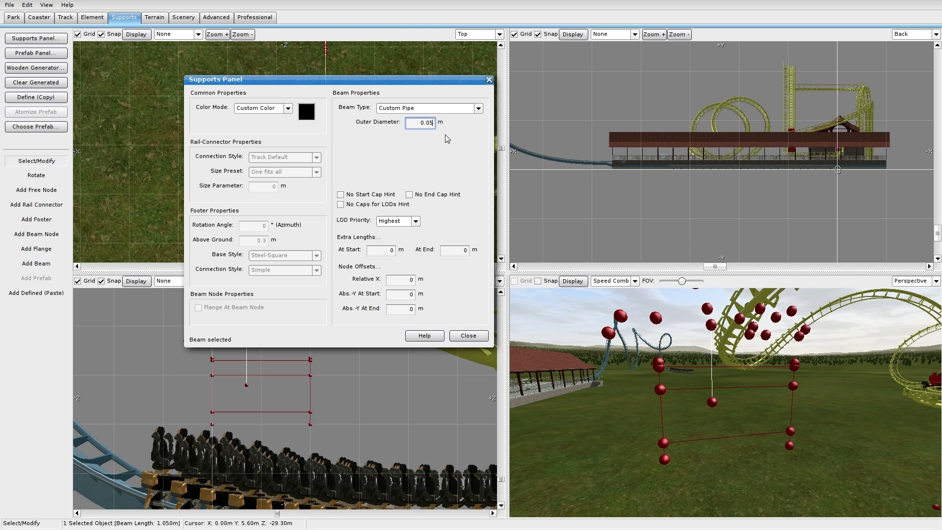
click(495, 336)
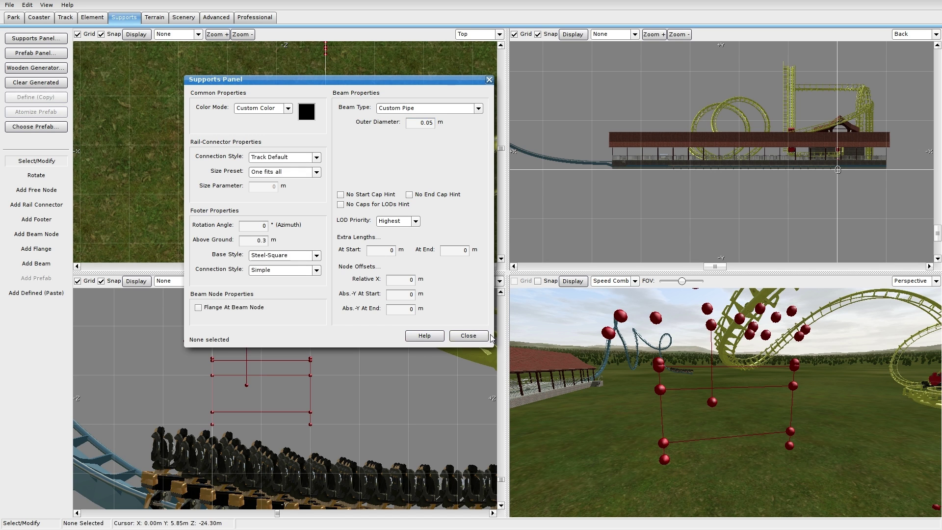
click(472, 337)
Move the vertical pipe's two end nodes onto the bottom and middle rails, about 0.2 m from the left post, as an upright
drag(246, 385, 221, 415)
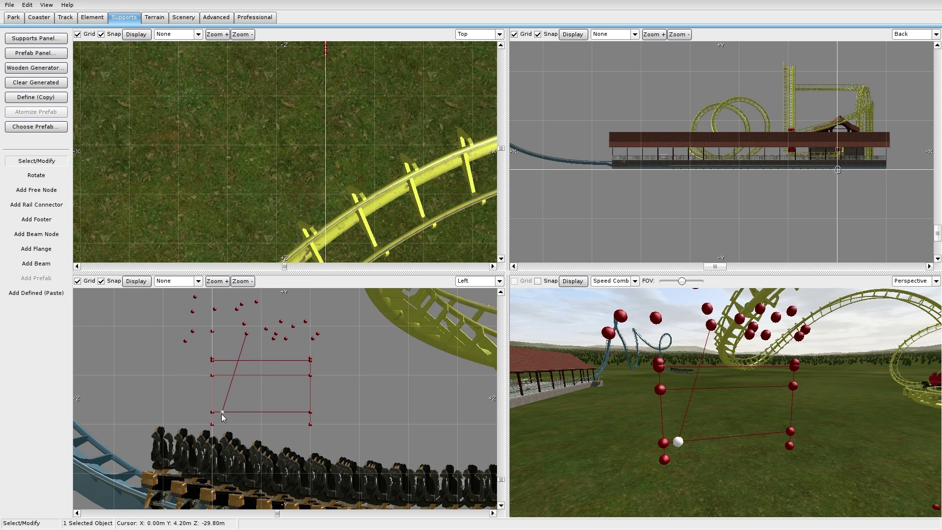
drag(246, 334, 222, 375)
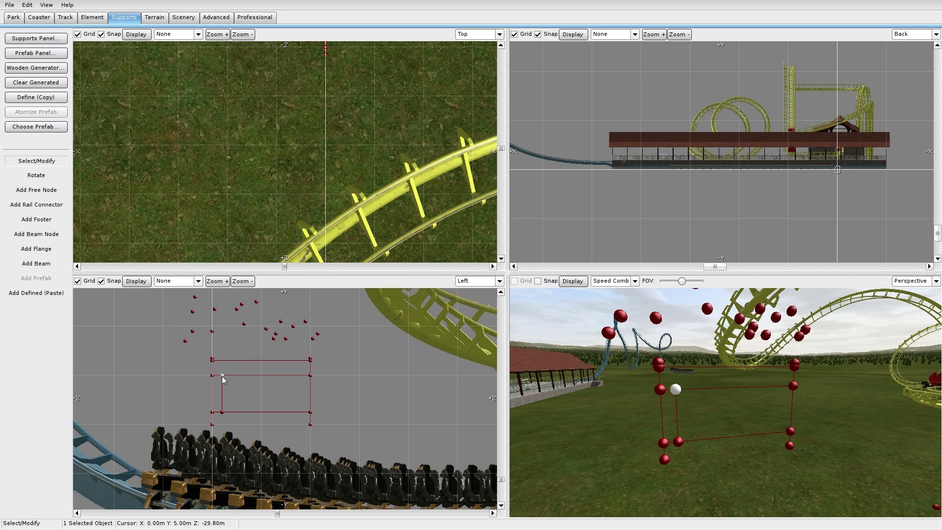
click(246, 374)
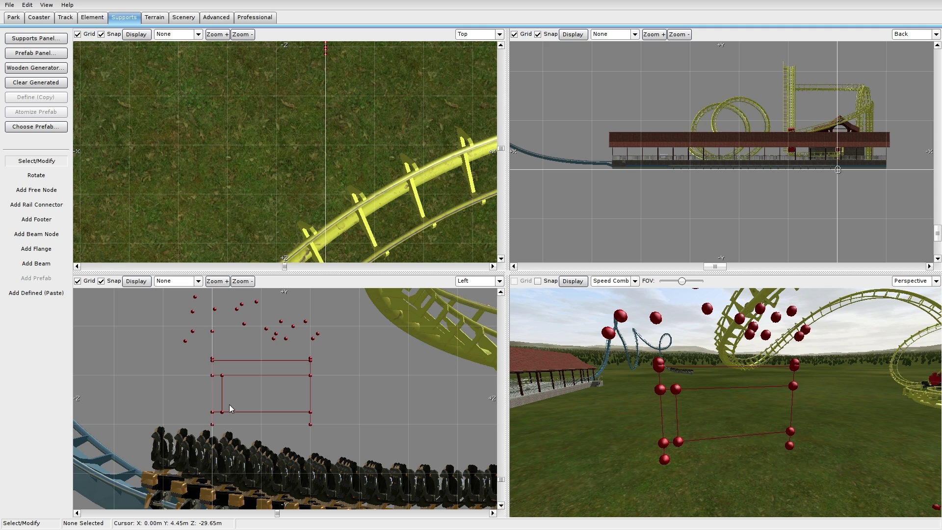
Raise the middle and bottom rails together with the left upright by about 0.05 m
drag(224, 376, 223, 374)
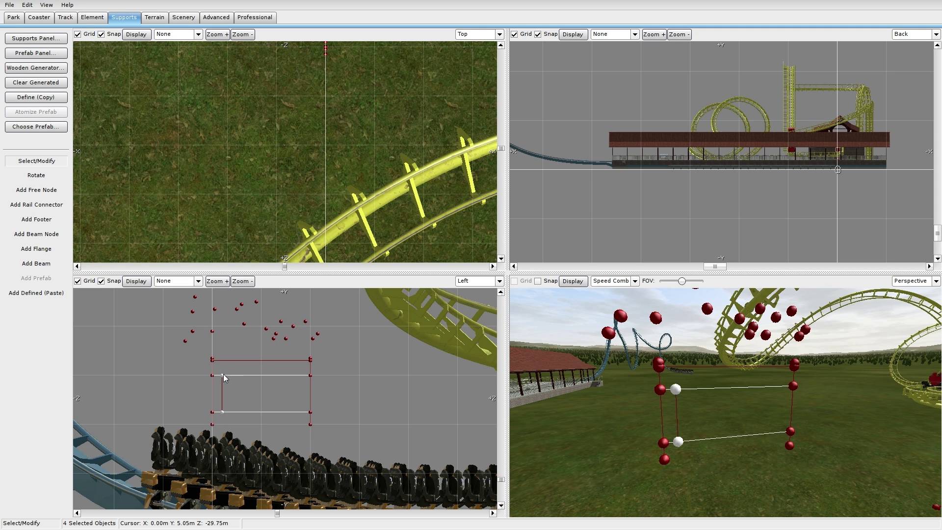
drag(196, 414, 311, 371)
click(334, 370)
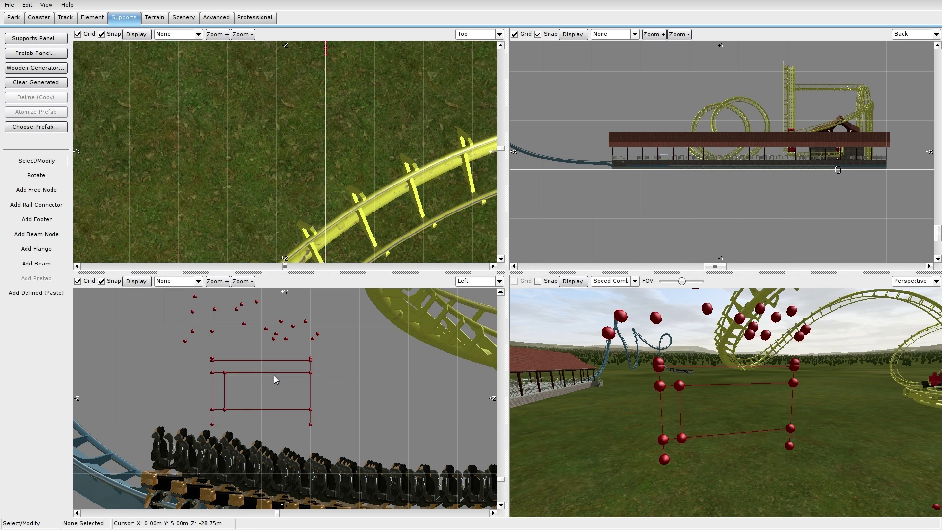
Add a second pipe between two free nodes and place it as an upright between the rails near the right post
click(37, 265)
drag(287, 341, 296, 373)
click(36, 162)
click(287, 340)
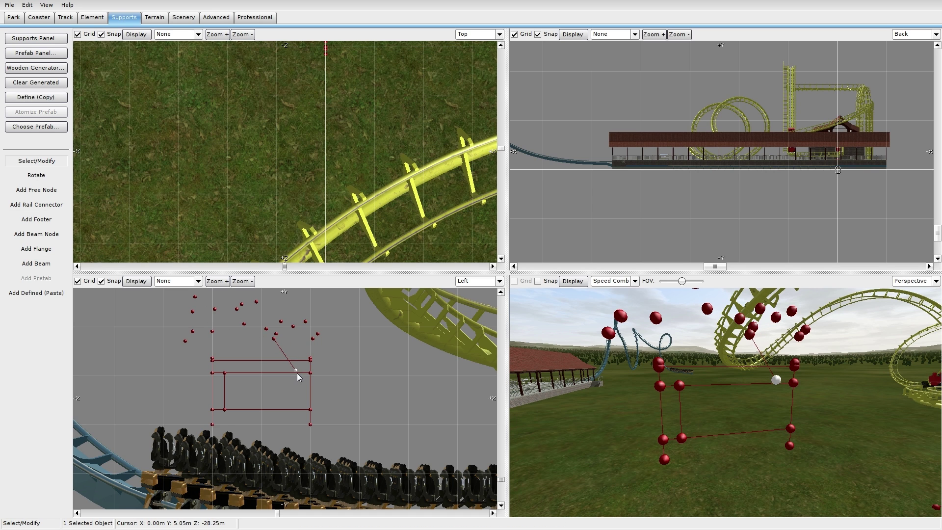
drag(273, 339, 296, 374)
click(283, 397)
drag(247, 415, 214, 373)
key(ctrl+z)
drag(276, 364, 299, 408)
click(287, 382)
Join two free nodes above the frame with a beam and set its outer diameter to 0.02 m
click(36, 268)
drag(290, 334, 293, 326)
click(36, 161)
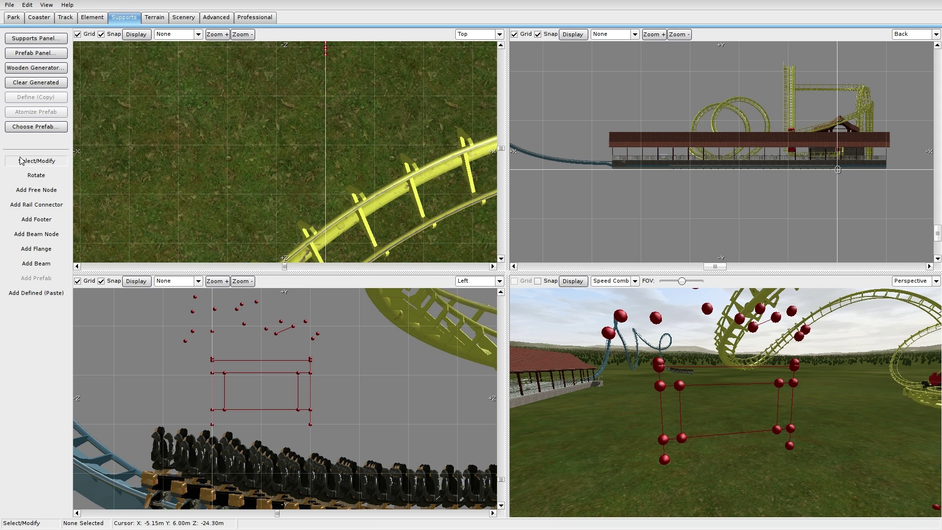
double_click(288, 331)
click(432, 124)
key(BackSpace)
text(2)
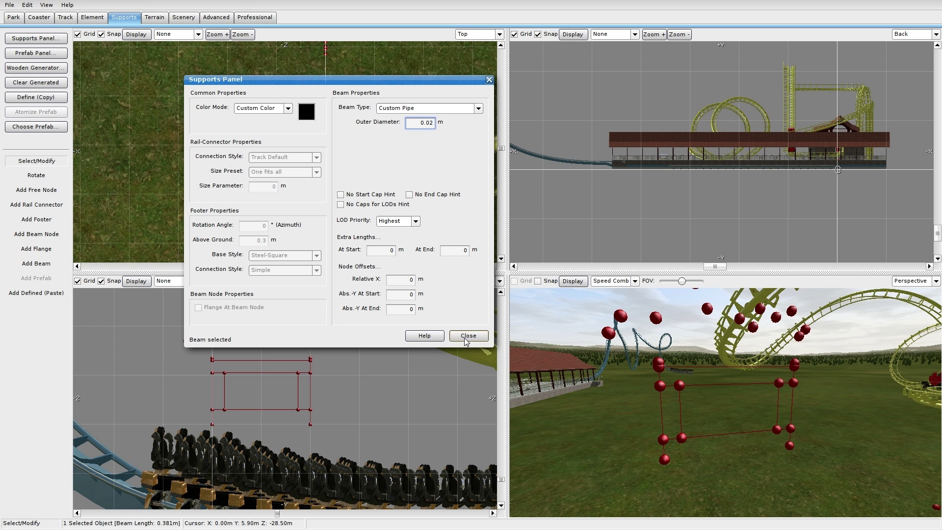
click(468, 337)
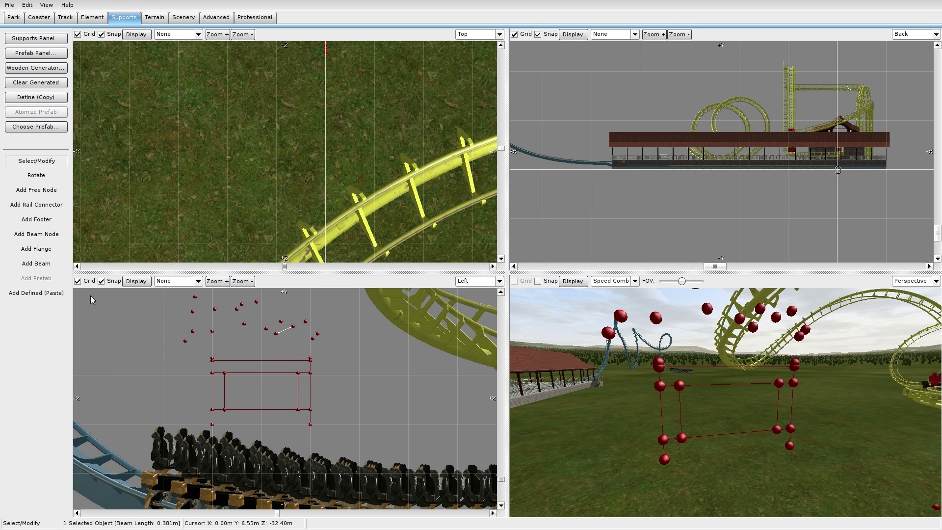
Join more free nodes with thin beams and stretch one between the two uprights just below the middle rail
click(37, 264)
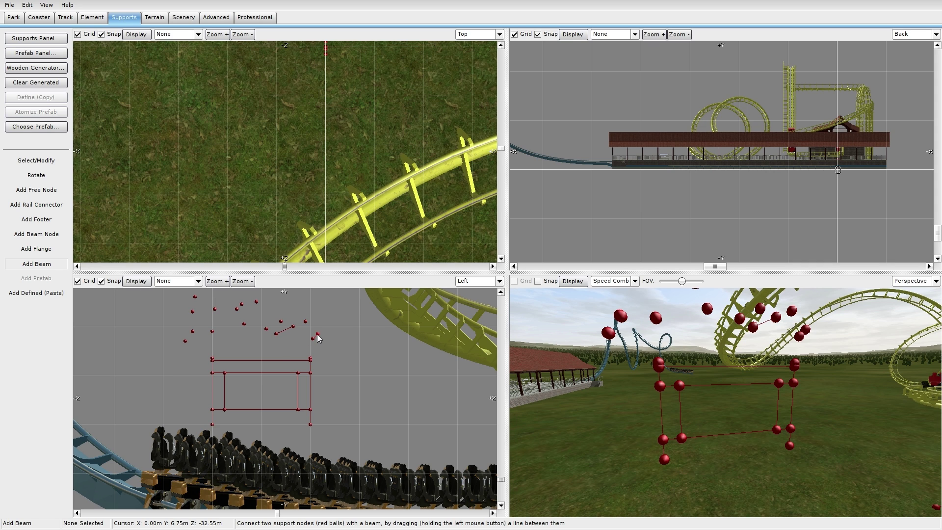
drag(306, 321, 224, 378)
click(40, 161)
drag(293, 326, 299, 374)
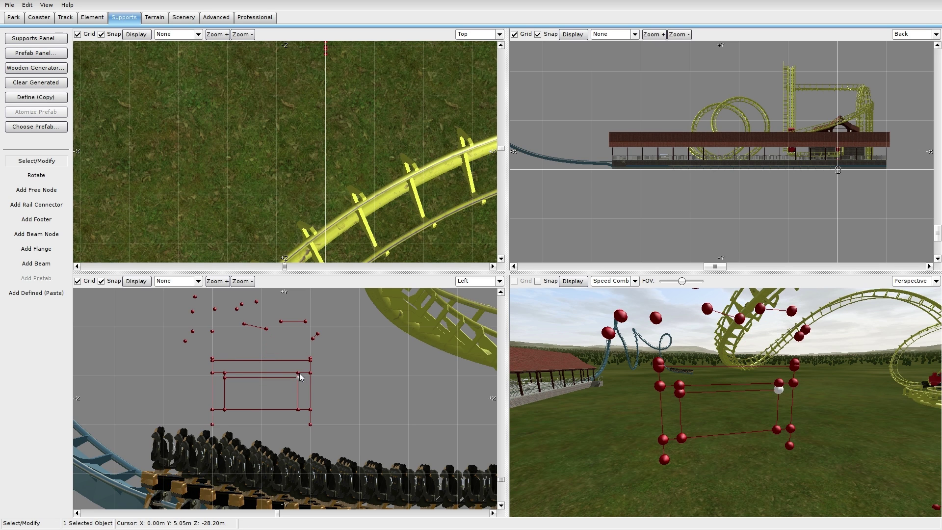
Move the right ends of the next thin bars onto the right upright, spaced evenly below the first bar
drag(265, 329, 298, 381)
drag(305, 321, 298, 378)
drag(314, 337, 301, 396)
Join the remaining node pairs with thin beams and stack their right ends down the right upright to near the bottom rail
click(49, 268)
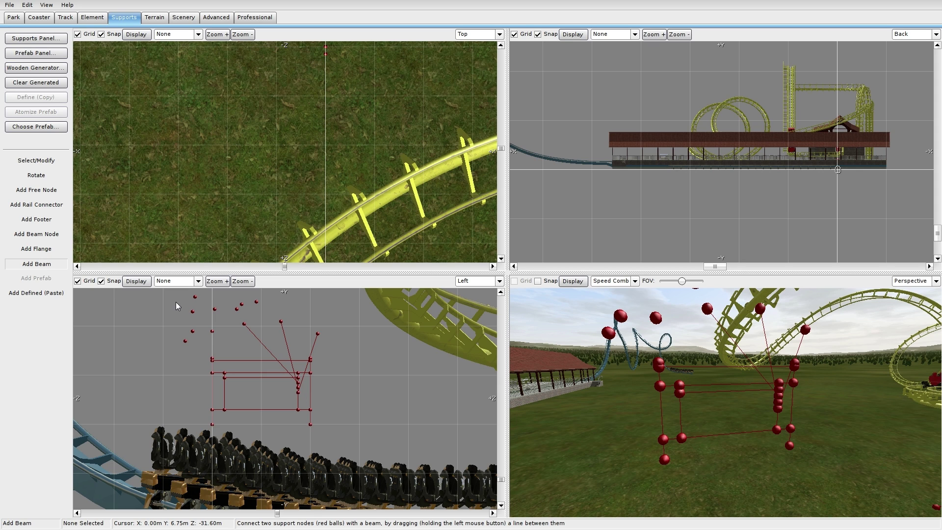
drag(212, 332, 296, 398)
click(36, 161)
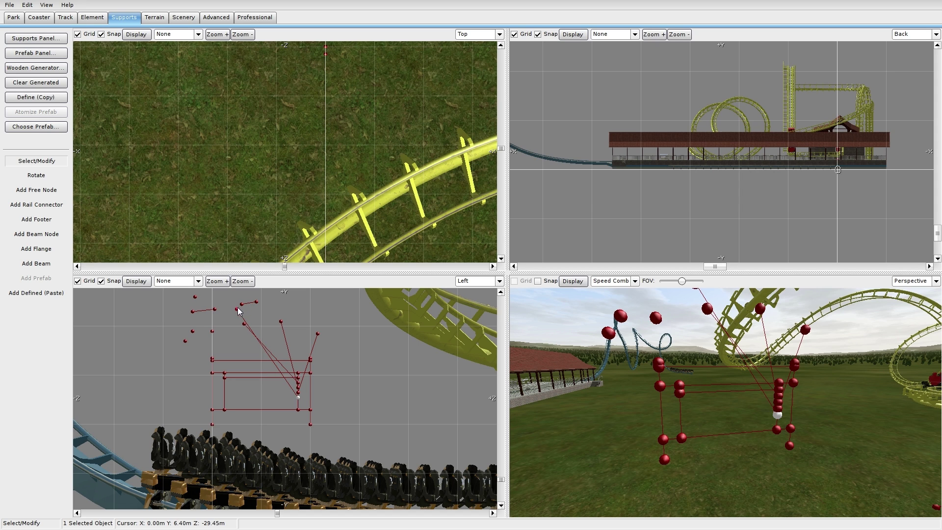
drag(242, 306, 299, 402)
drag(215, 309, 186, 300)
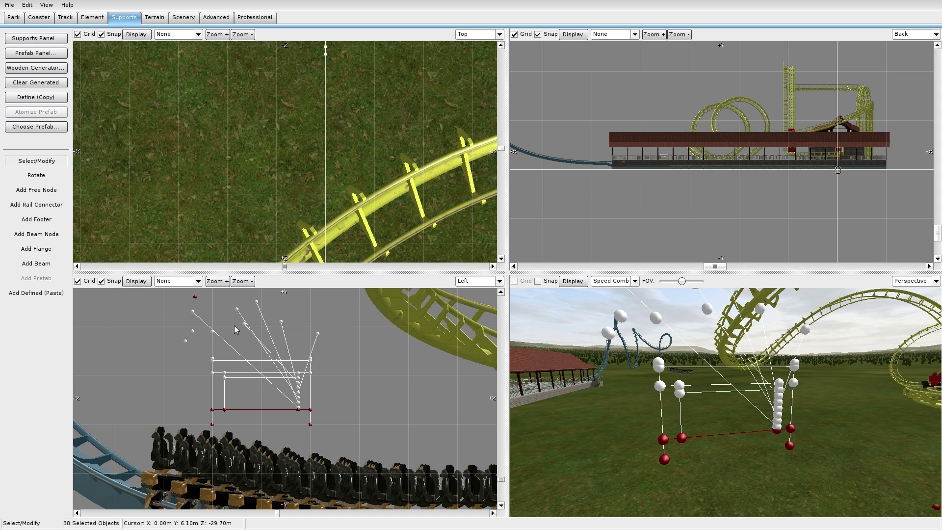
Raise everything in the fence above the bottom rail by about 0.05 m
drag(256, 301, 255, 299)
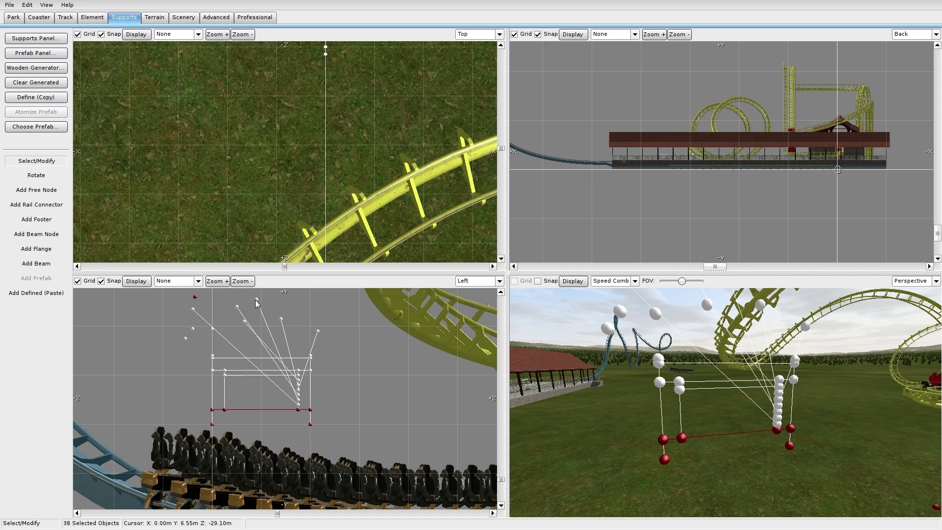
click(372, 394)
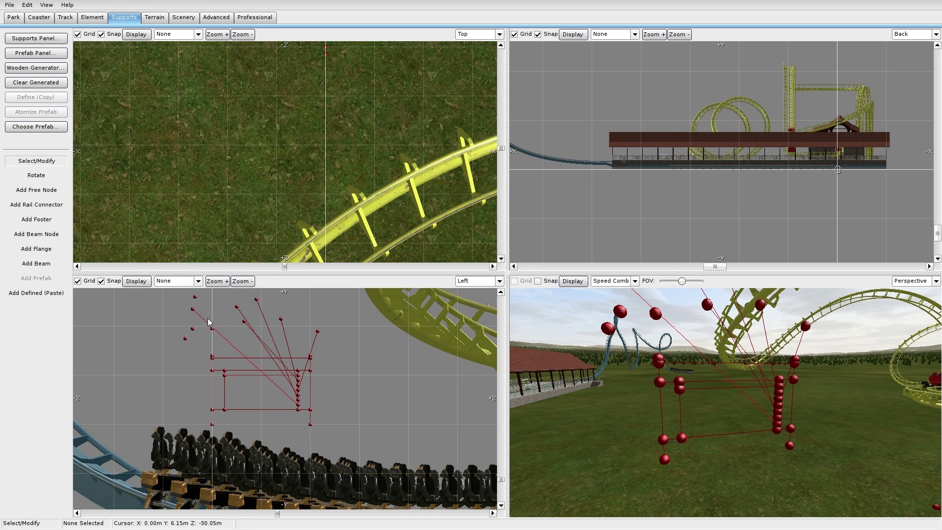
Move the free left ends of the thin bars onto the left upright so that each bar runs horizontally
drag(192, 309, 225, 395)
drag(256, 299, 224, 399)
drag(281, 321, 228, 387)
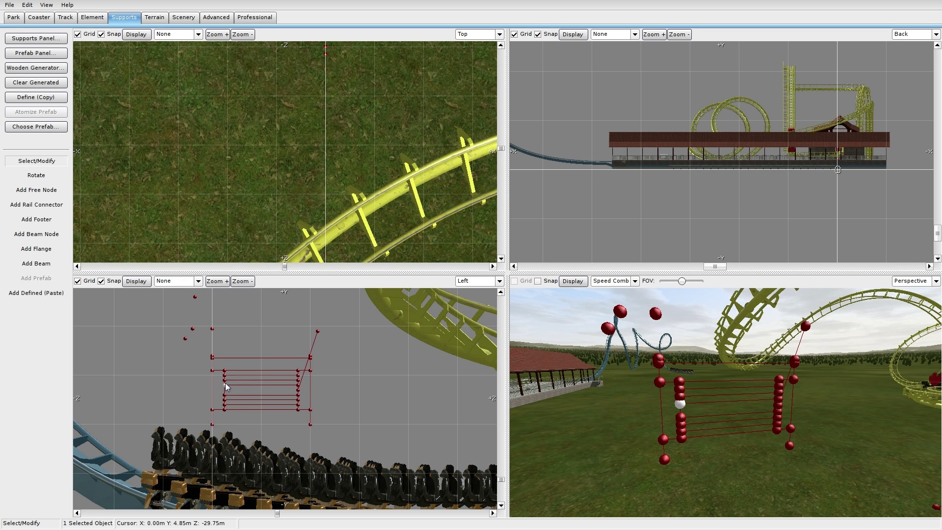
drag(317, 331, 225, 394)
Delete the leftover free nodes above the fence and freeze the theming coaster
drag(245, 350, 179, 291)
click(88, 137)
click(39, 17)
click(32, 181)
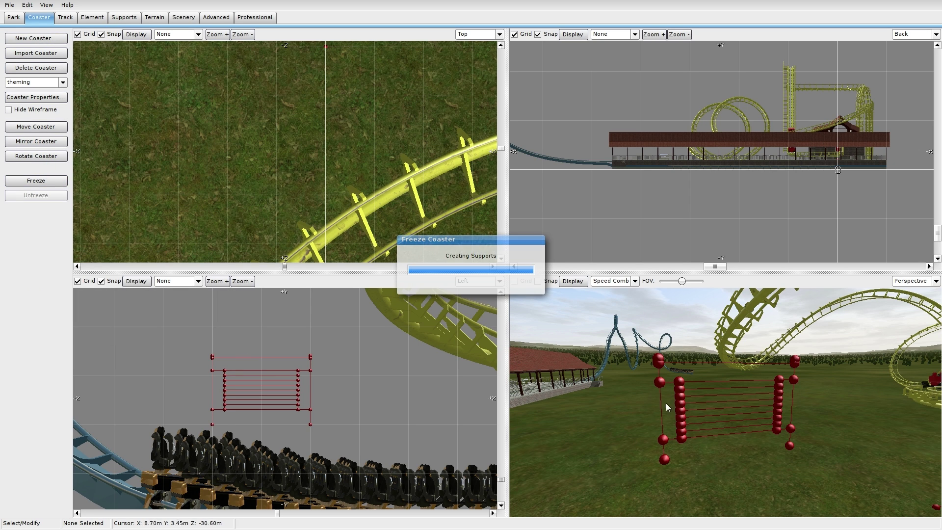
Examine the rendered black barred fence from several angles and close up at the post and top rail joint
key(Up)
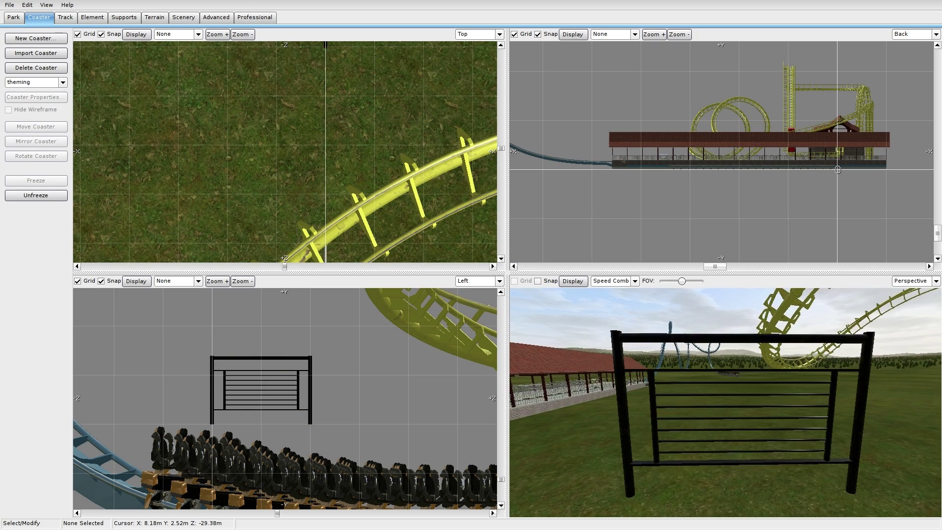
key(Down)
key(Left)
key(Up)
key(Down)
key(Left)
key(Up)
key(Right)
key(Left)
key(Up)
key(Right)
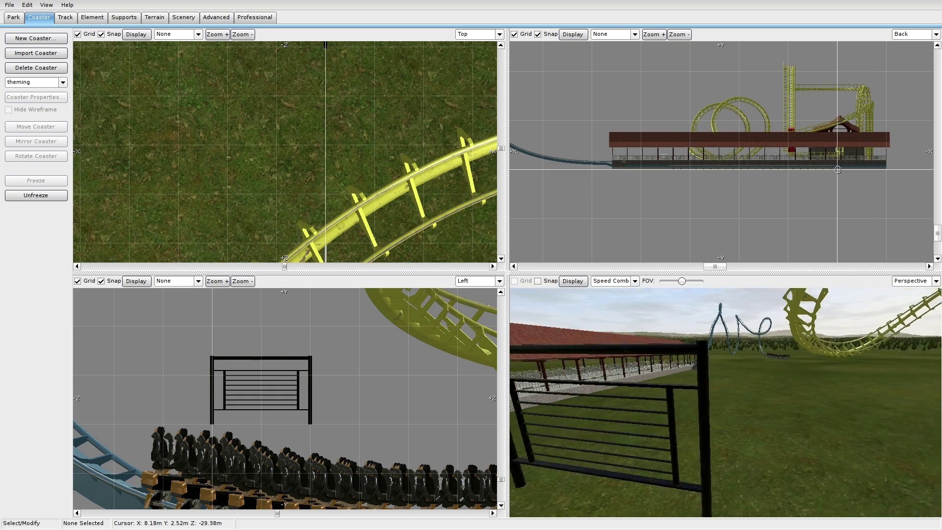
drag(725, 402, 693, 421)
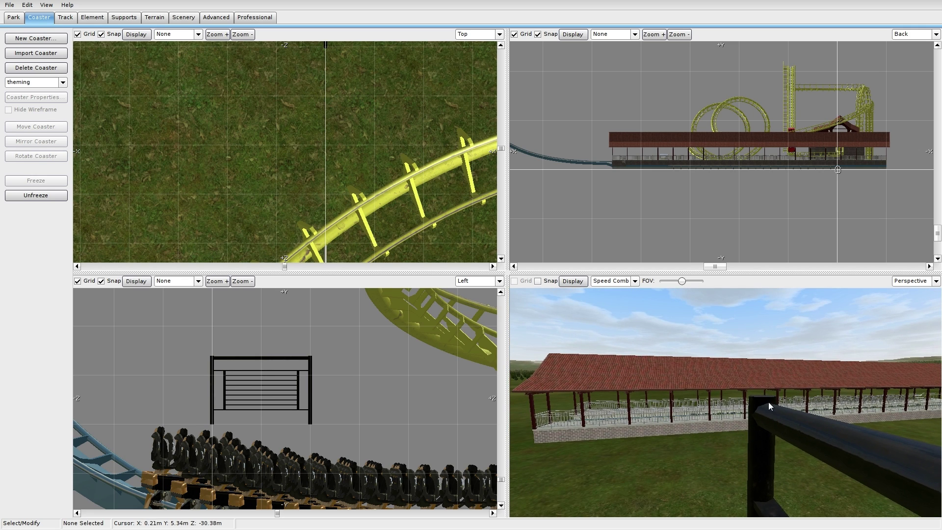
mouse_move(774, 409)
mouse_down()
mouse_move(824, 412)
mouse_move(842, 459)
mouse_move(847, 447)
mouse_move(808, 392)
mouse_move(768, 388)
mouse_move(770, 407)
mouse_up()
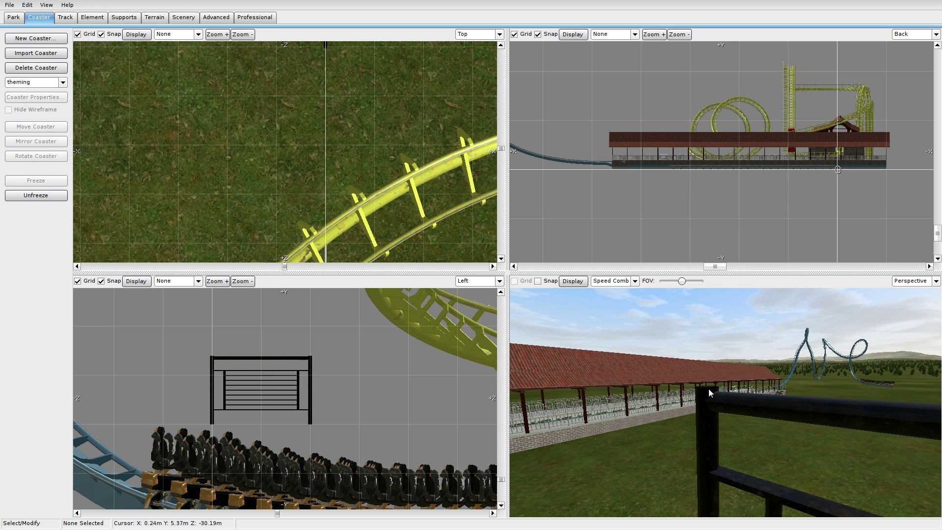
right_drag(709, 381, 741, 392)
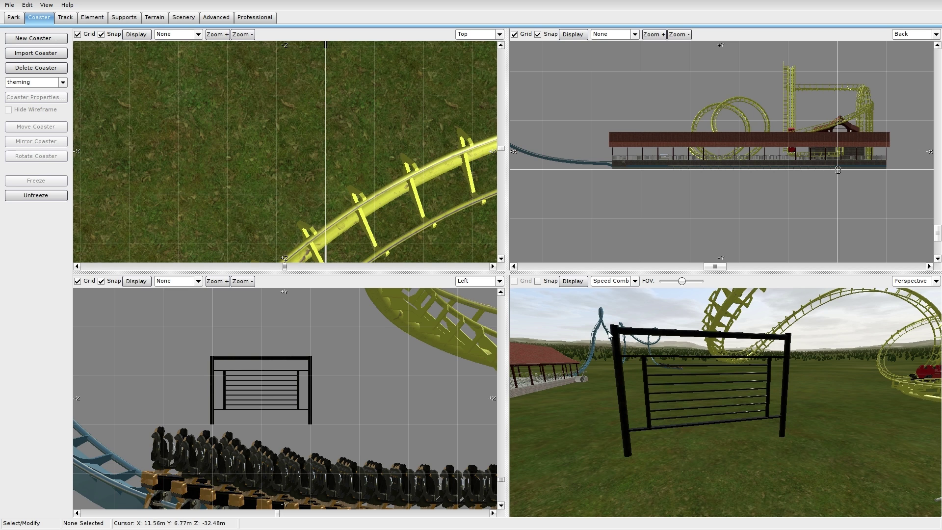
click(12, 6)
click(30, 89)
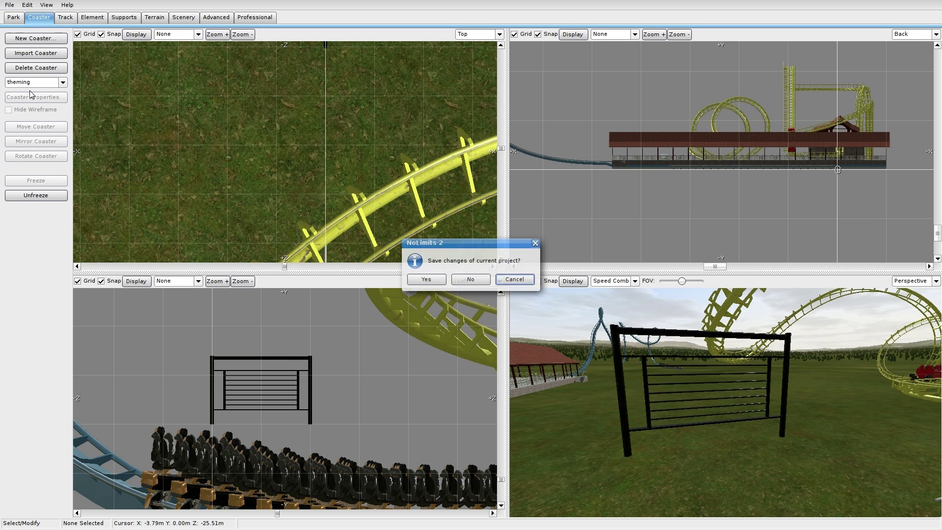
click(515, 280)
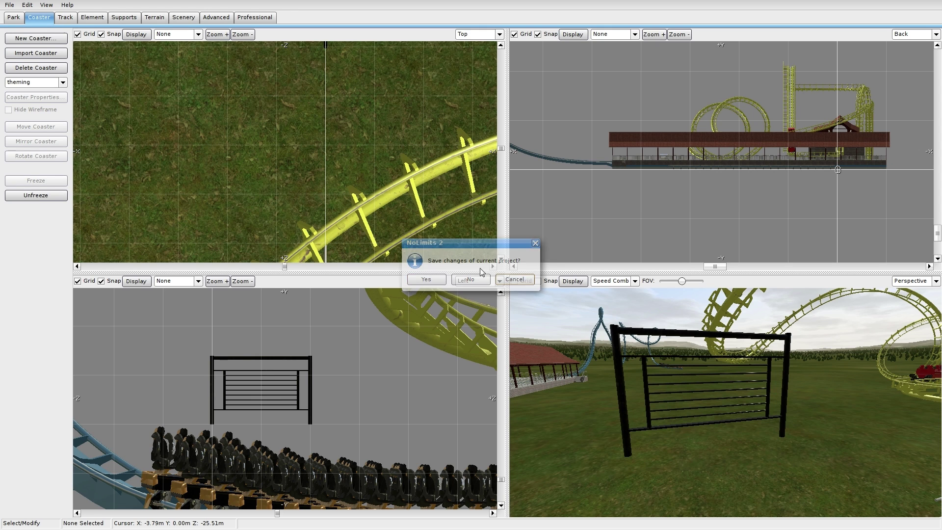
Open the recently used park that contains the Fenrir coaster
click(12, 6)
click(13, 6)
click(12, 5)
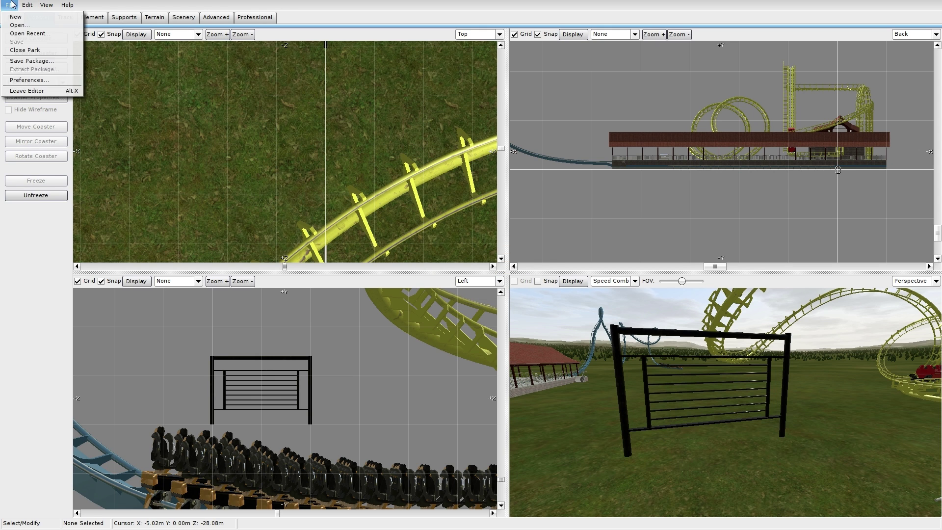
mouse_move(29, 33)
click(111, 43)
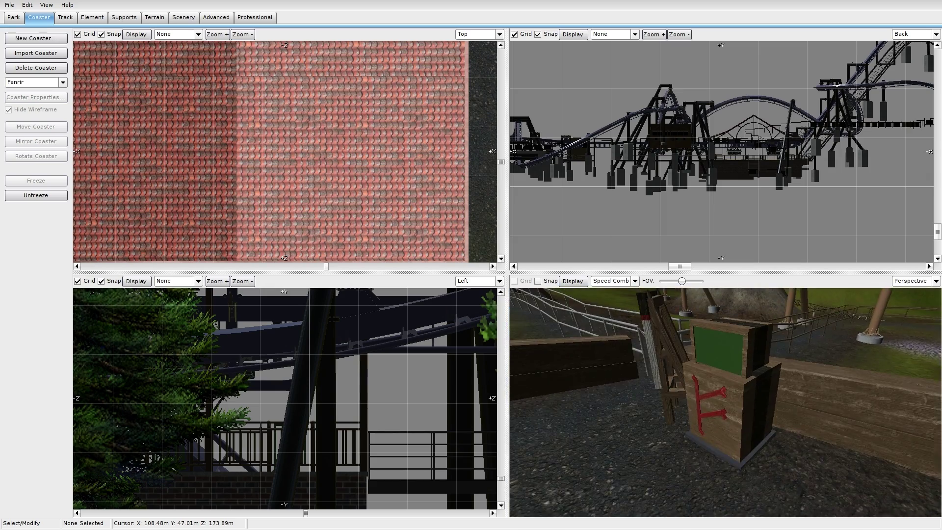
Unfreeze the Fenrir coaster to examine its structures' nodes and beams, refreeze it and look over the rendered path and entrance
click(37, 198)
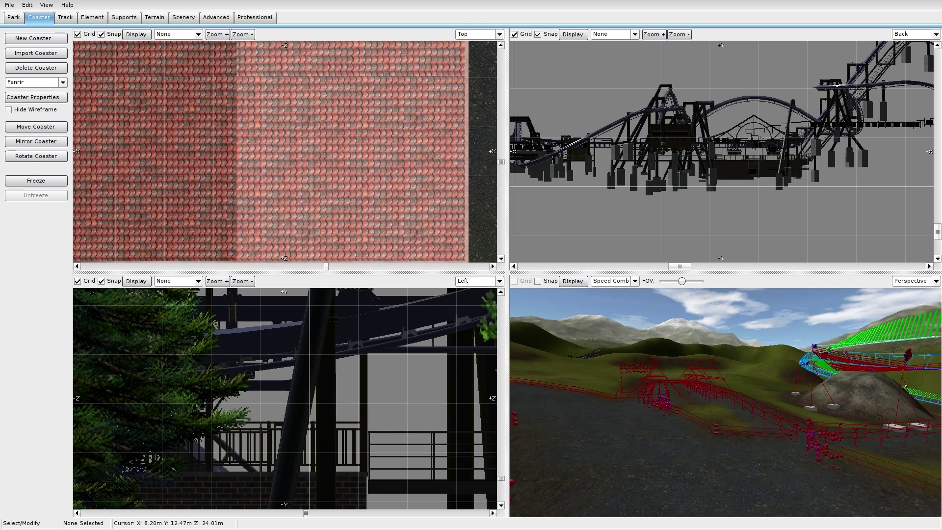
click(37, 180)
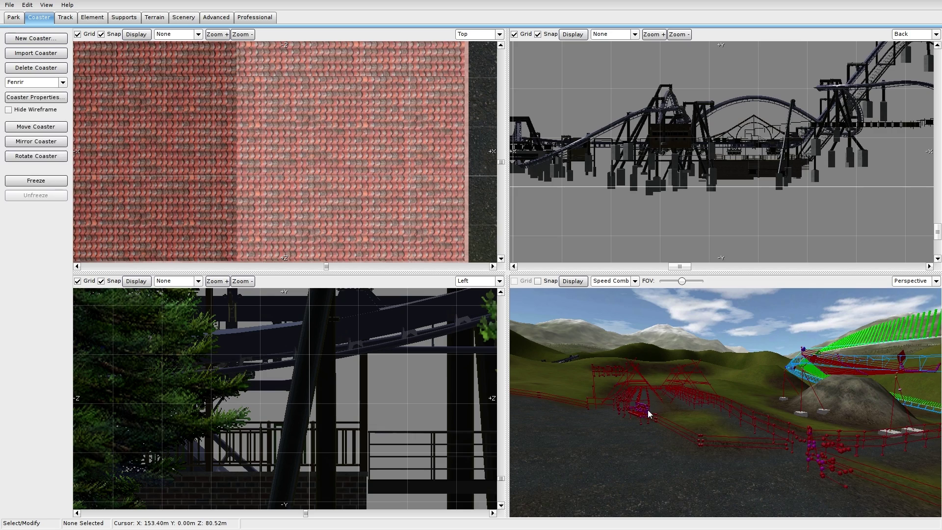
right_drag(726, 437, 790, 413)
key(w)
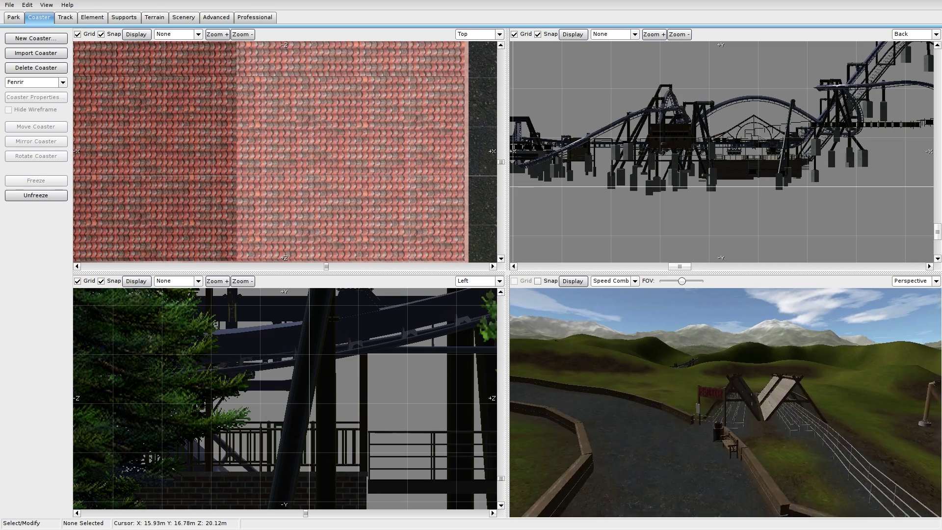
key(w)
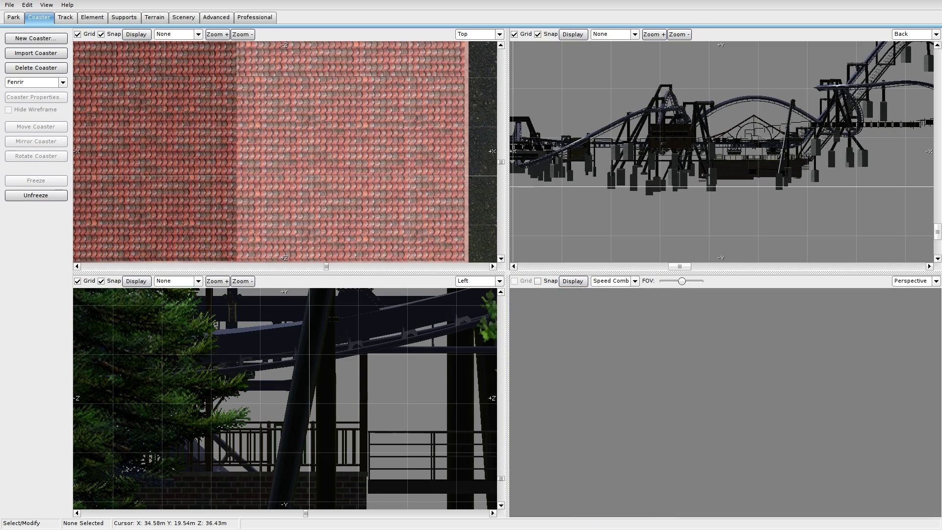